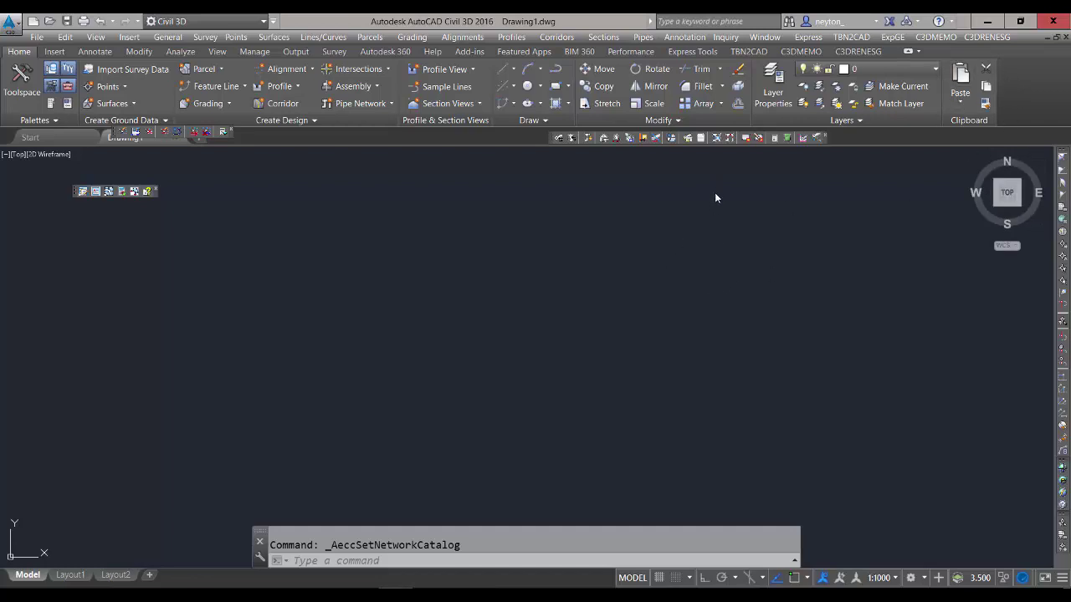
Check the catalog folder path in the pipe network catalog settings and close them without changes.
left_click(643, 39)
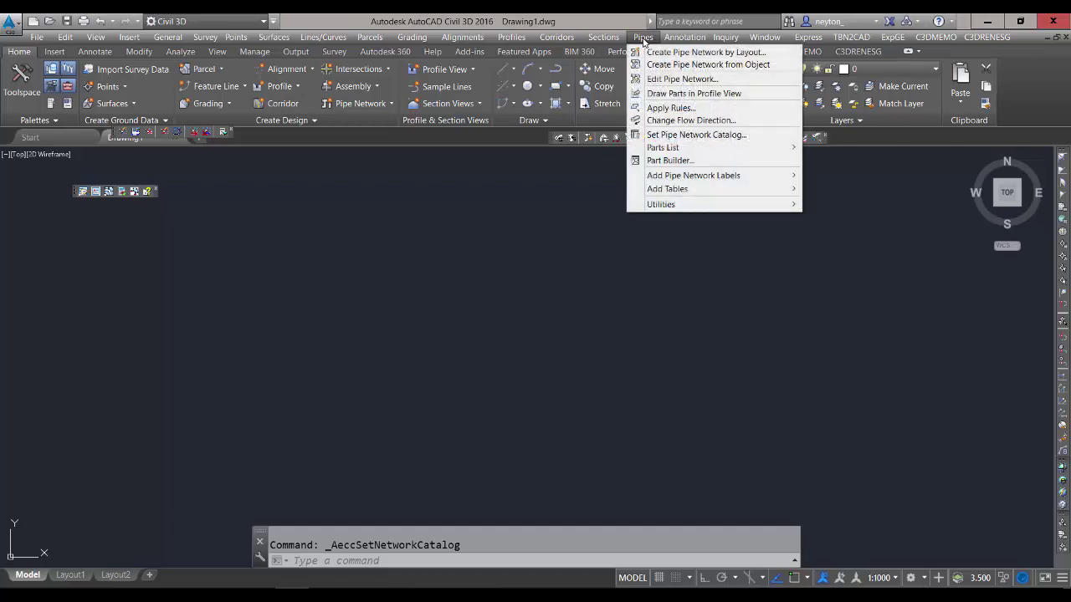
left_click(696, 135)
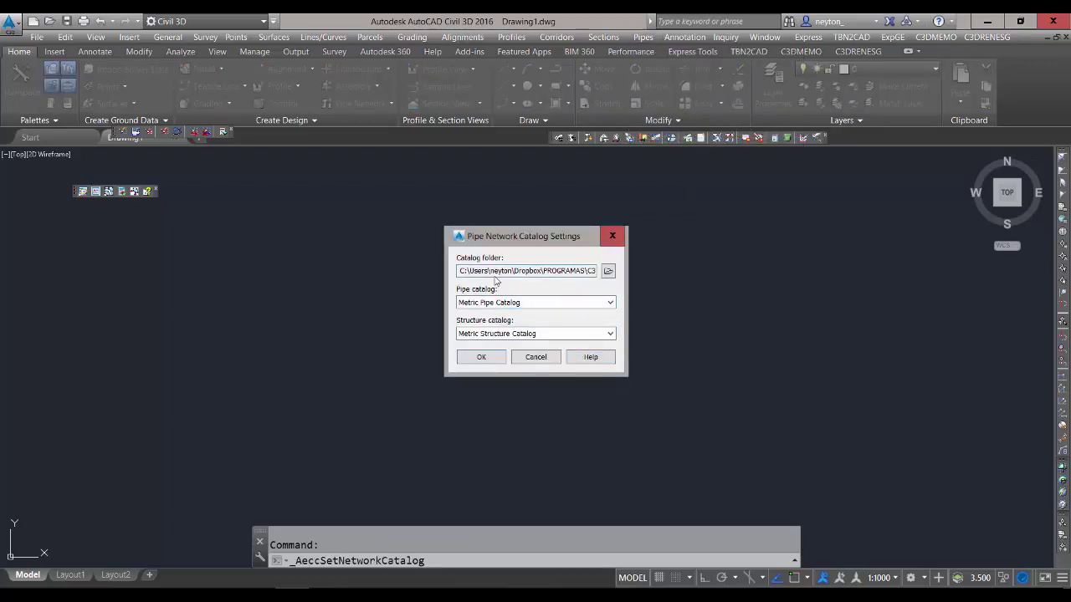
left_click_drag(494, 270, 626, 271)
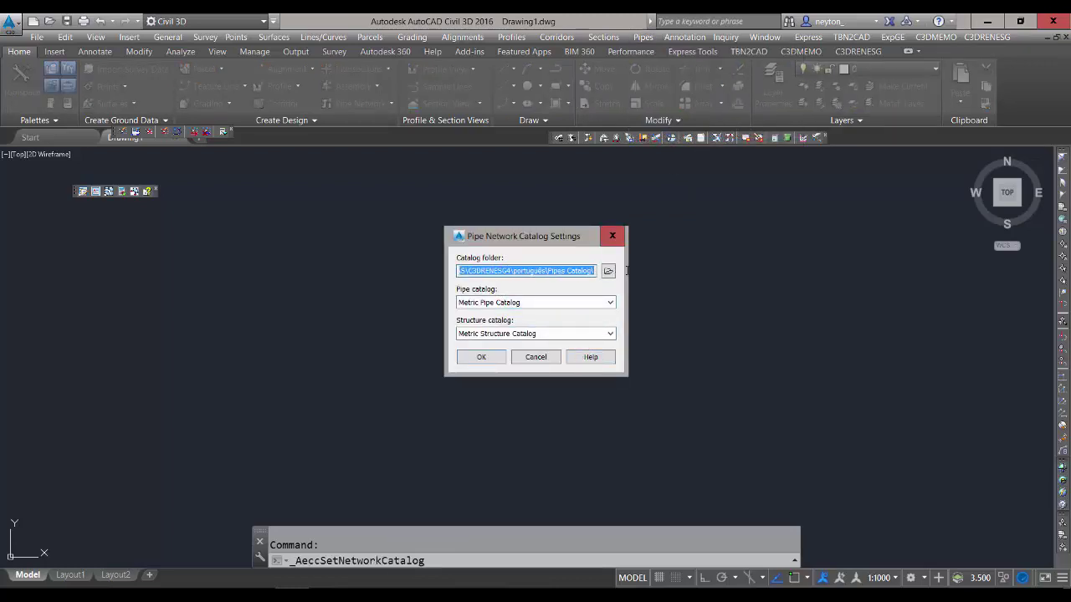
left_click_drag(512, 270, 420, 279)
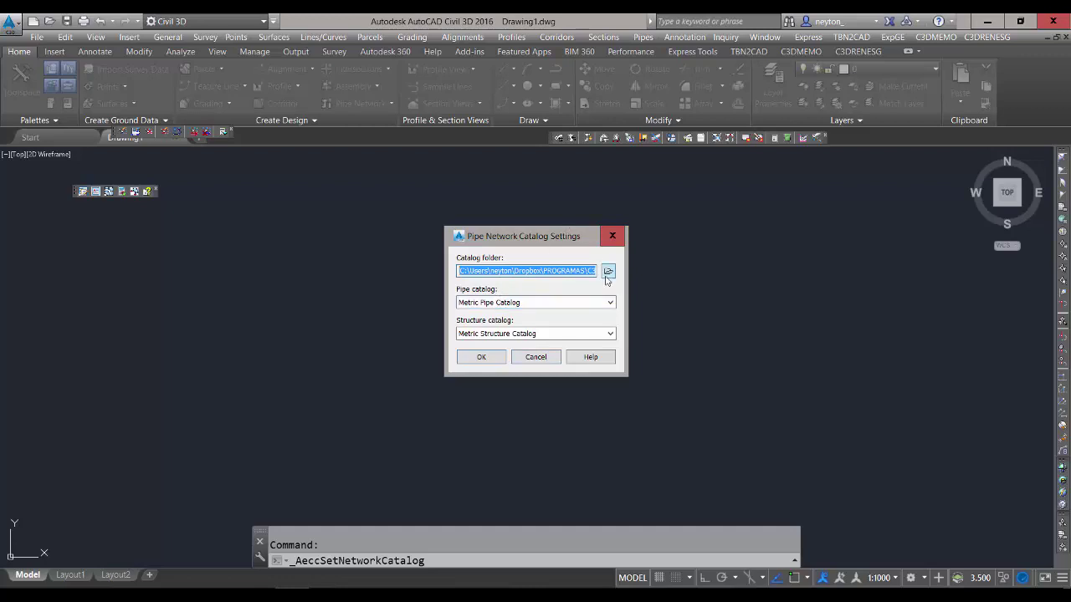
left_click(537, 358)
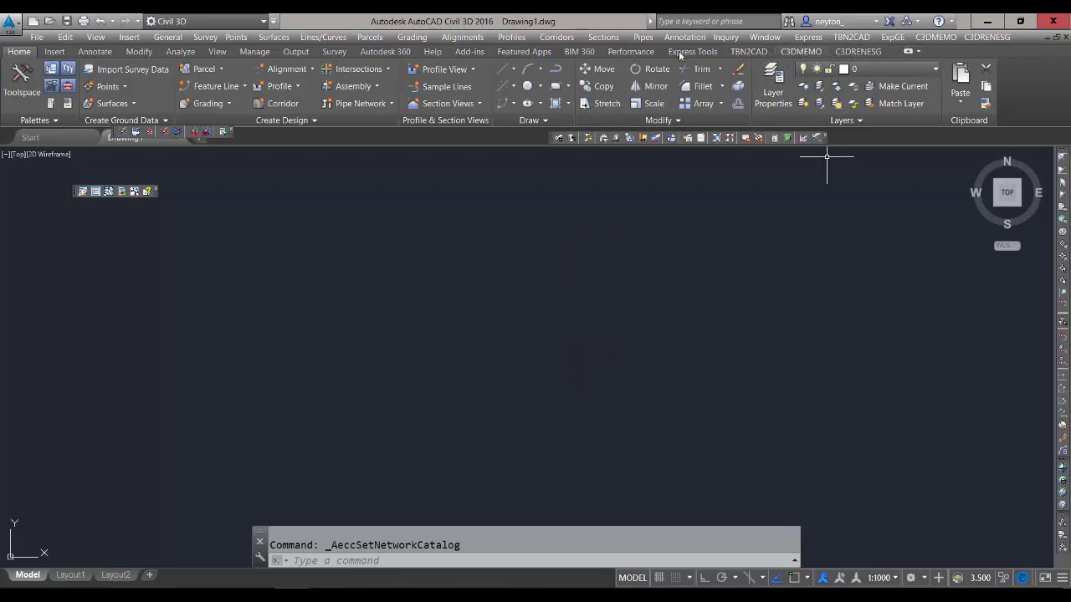
Create a new pipe network parts list and name it DRENAGEM.
left_click(643, 38)
mouse_move(670, 147)
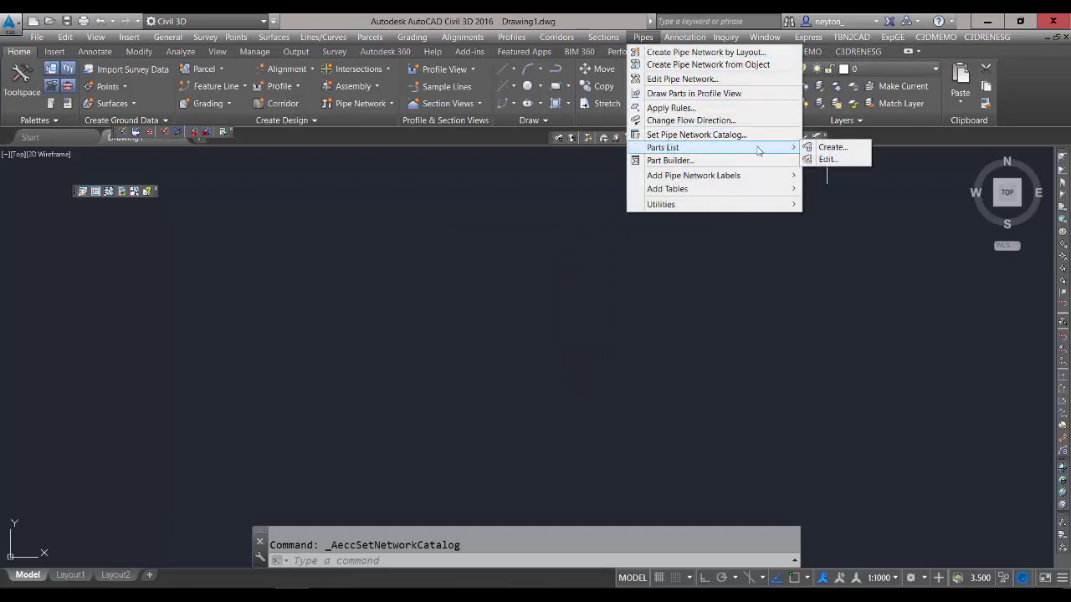
left_click(828, 148)
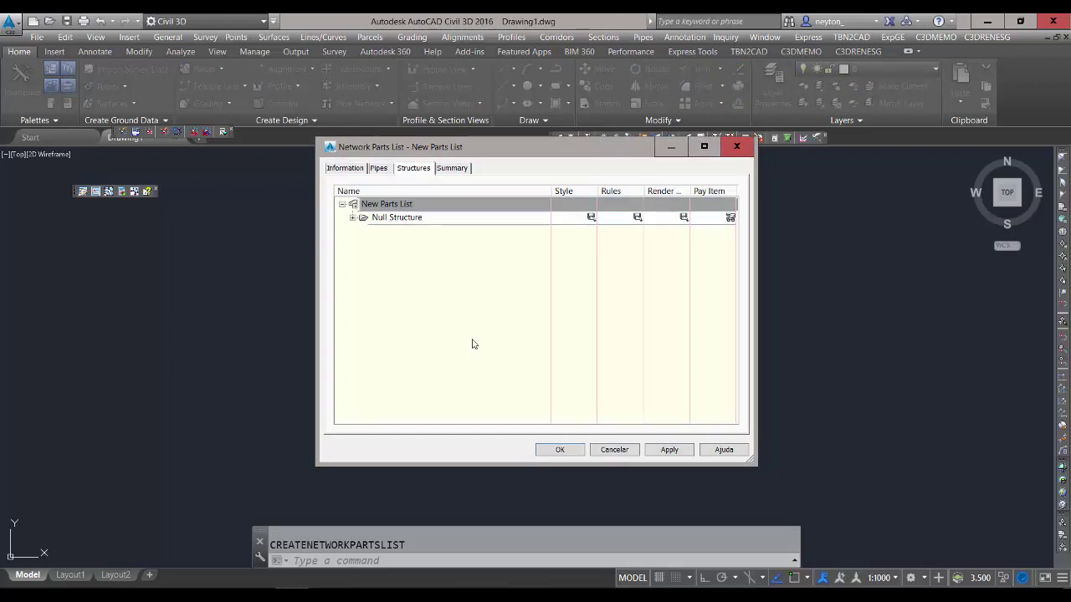
left_click(351, 171)
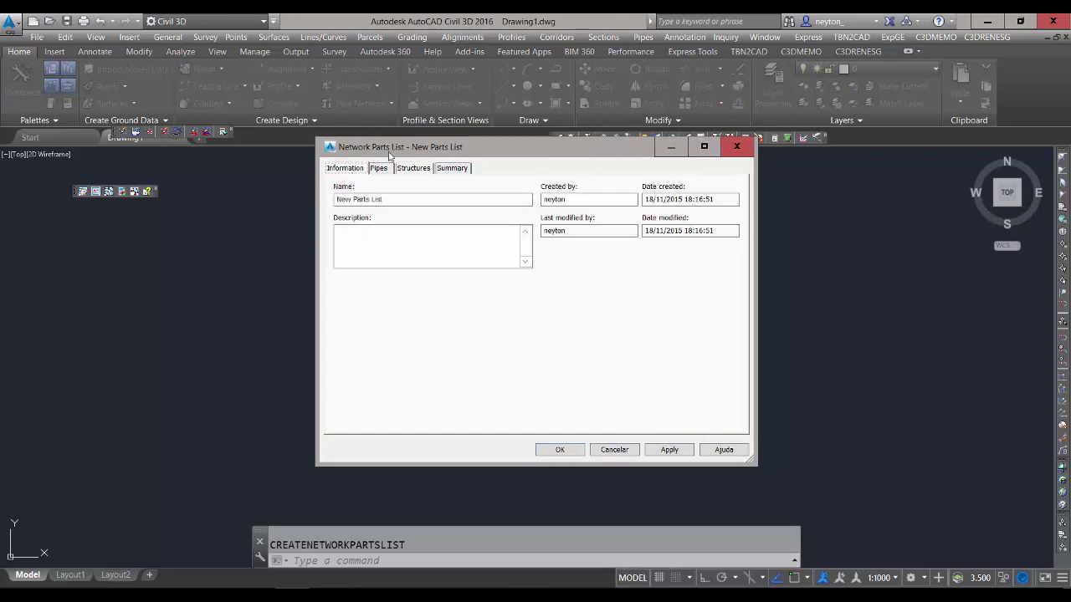
left_click_drag(389, 155, 433, 203)
left_click_drag(444, 247, 378, 246)
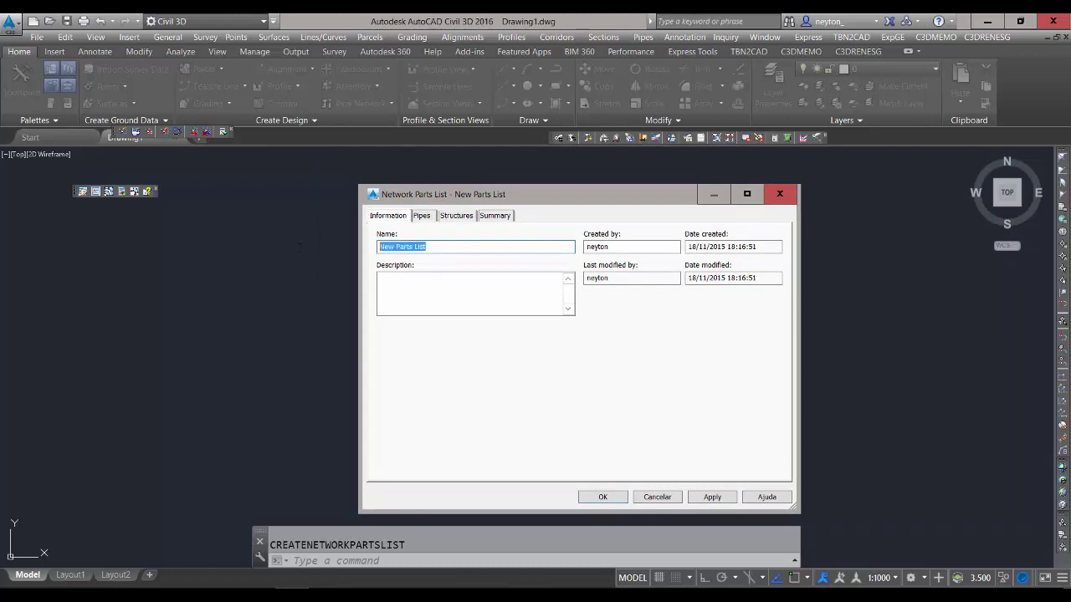
type("DRENAGEM")
Start adding pipe part families to the list and select BSTC and BDTC under Galeria_Circular.
left_click(425, 216)
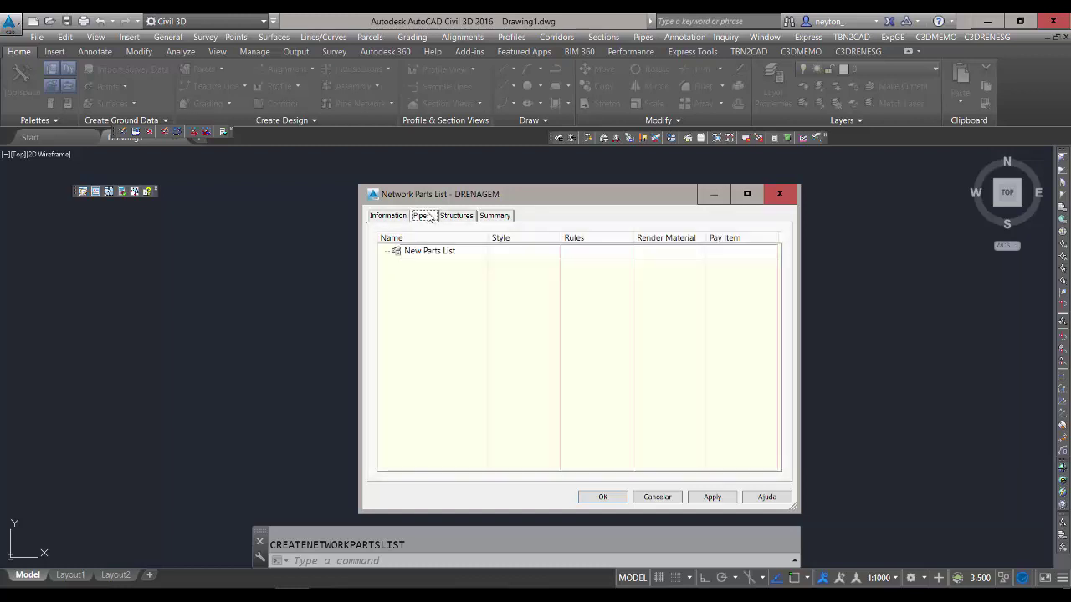
right_click(452, 252)
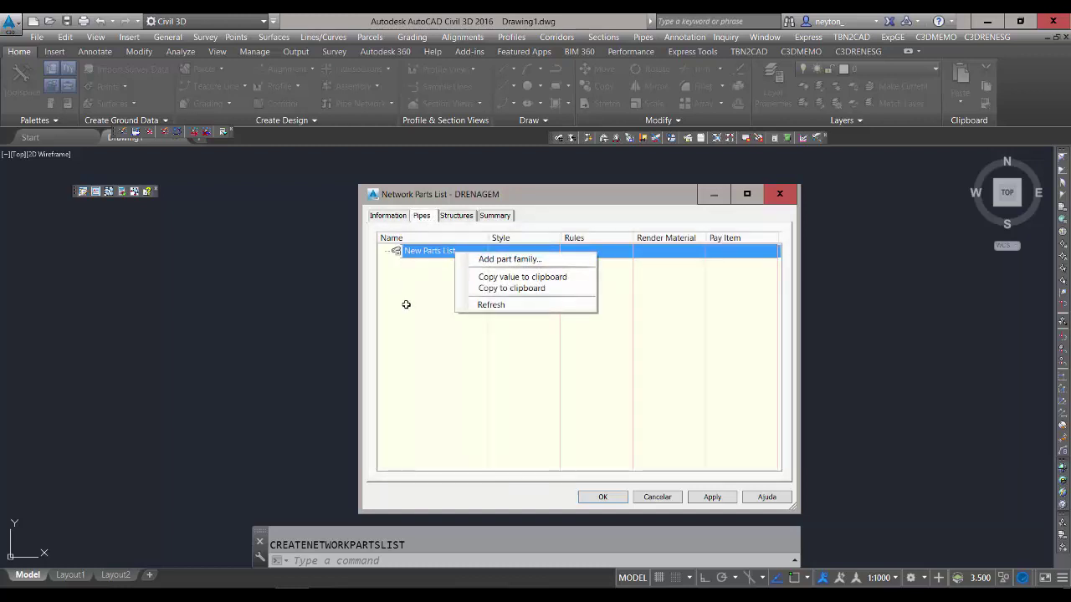
right_click(424, 253)
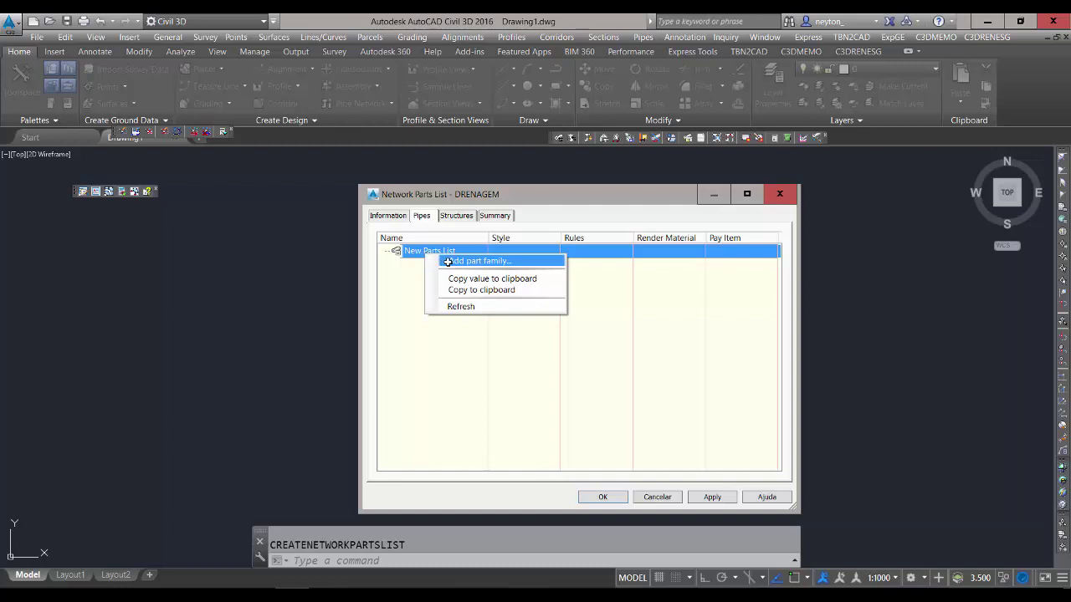
left_click(448, 261)
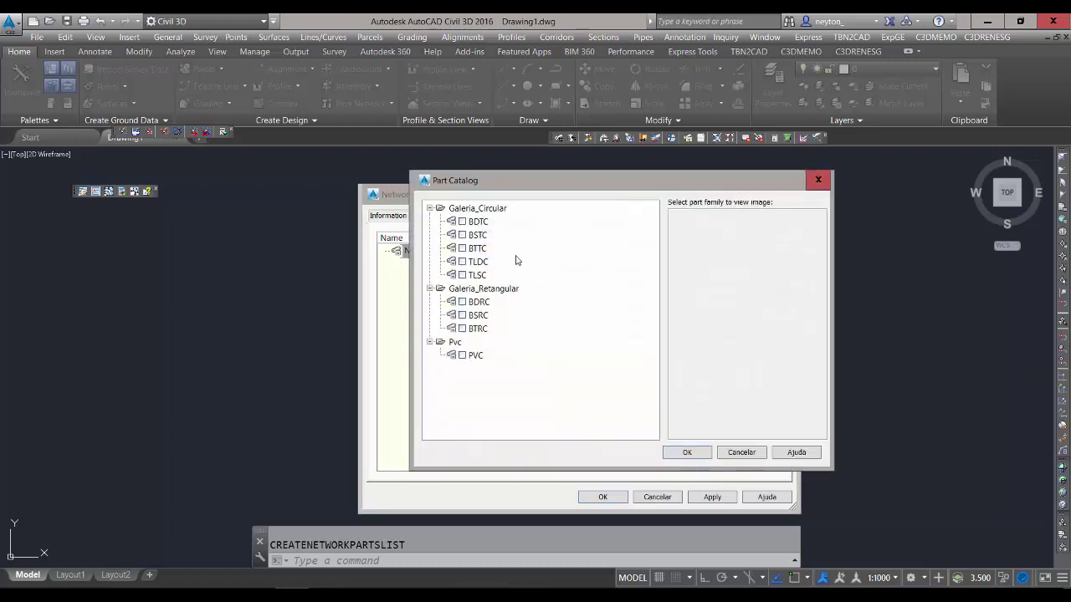
left_click(482, 237)
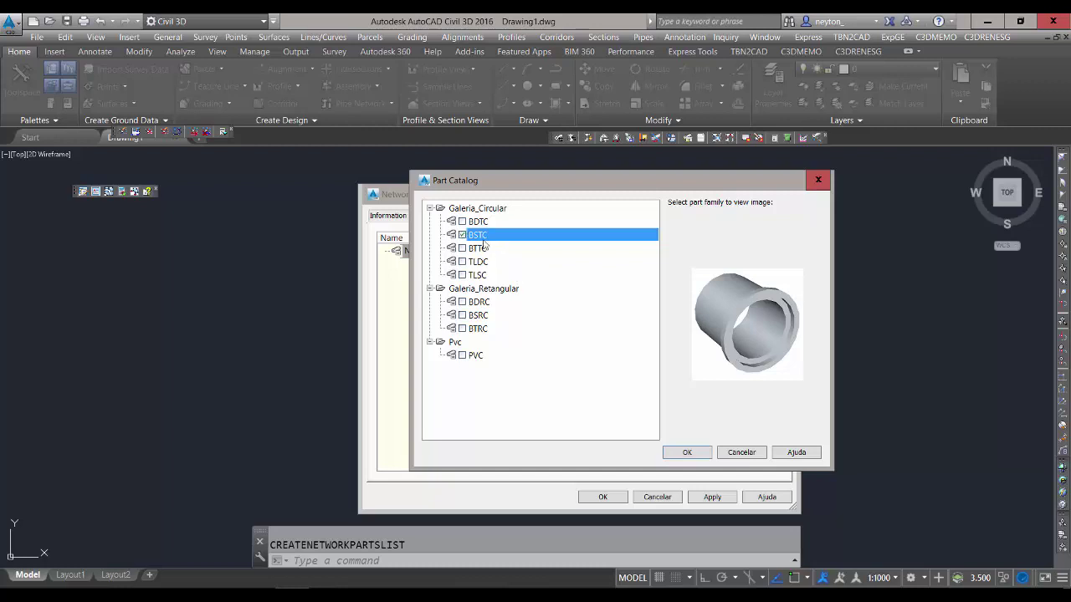
left_click(462, 234)
left_click(470, 223)
left_click(461, 221)
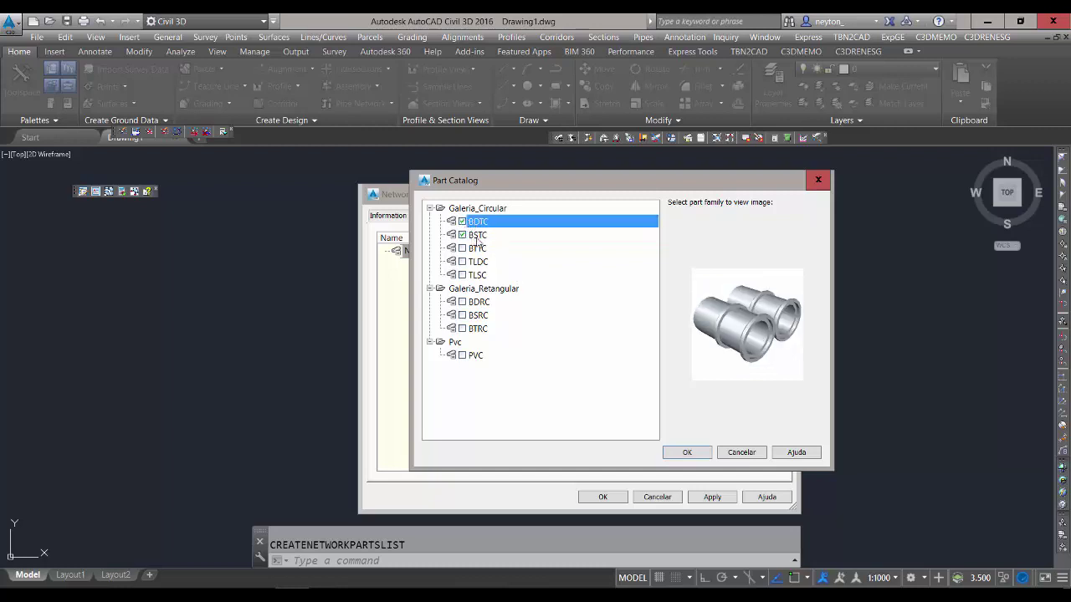
Examine the preview images of the Galeria_Circular pipe families and the BDRC rectangular family.
left_click(483, 235)
left_click(486, 224)
left_click(484, 249)
left_click(484, 261)
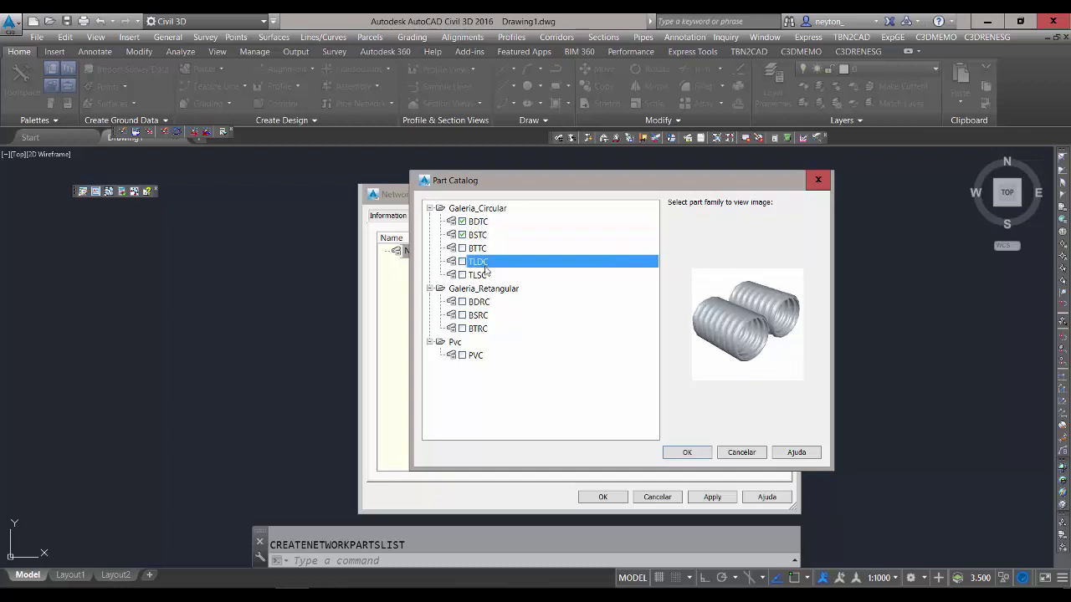
left_click(484, 275)
left_click(485, 235)
left_click(486, 222)
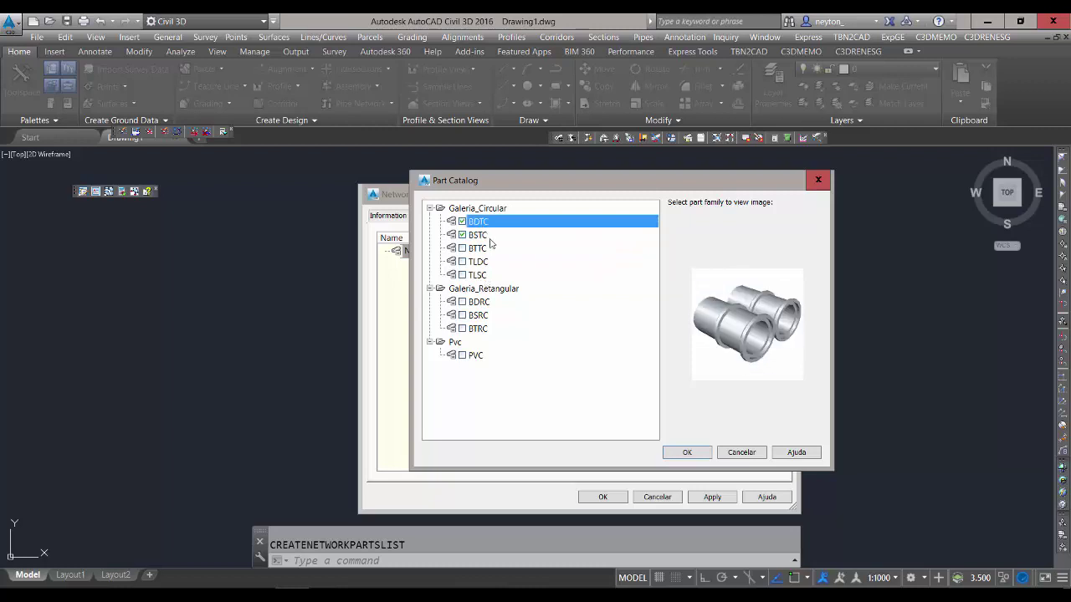
left_click(484, 303)
Select BSRC under Galeria_Retangular as well and add the chosen families to the parts list.
left_click(482, 316)
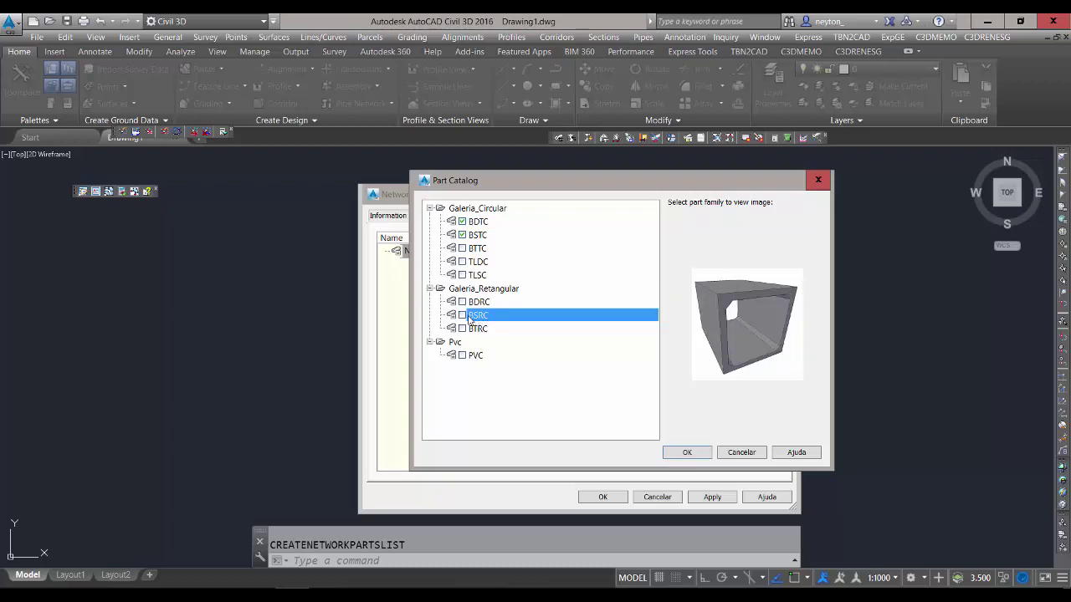
left_click(462, 315)
left_click(687, 453)
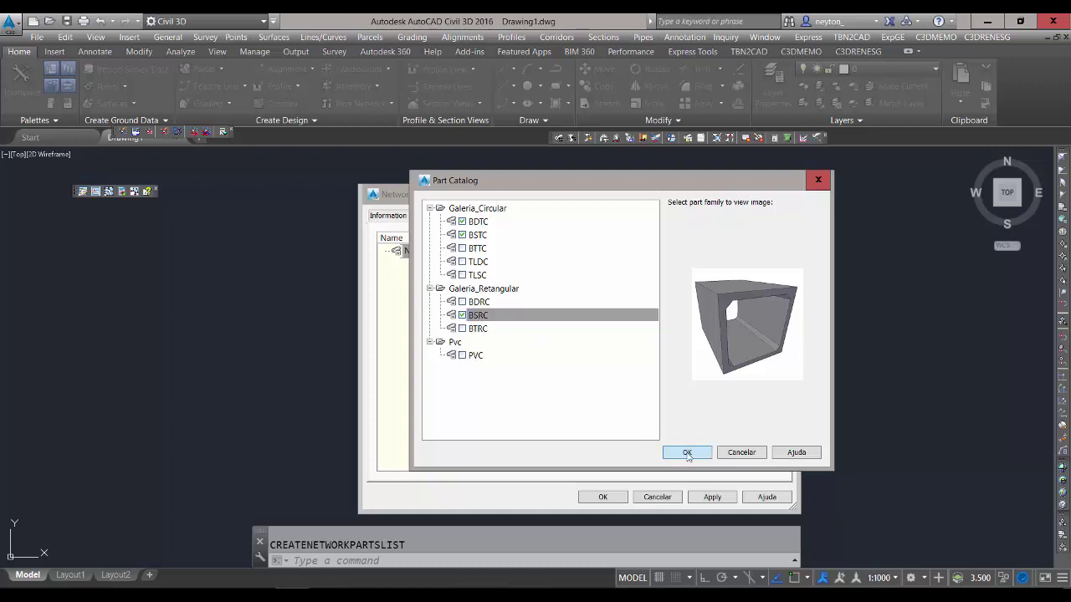
Expand the DRENAGEM pipe families, start adding a part size to BSTC, and enlarge the size window to show more properties.
left_click(385, 251)
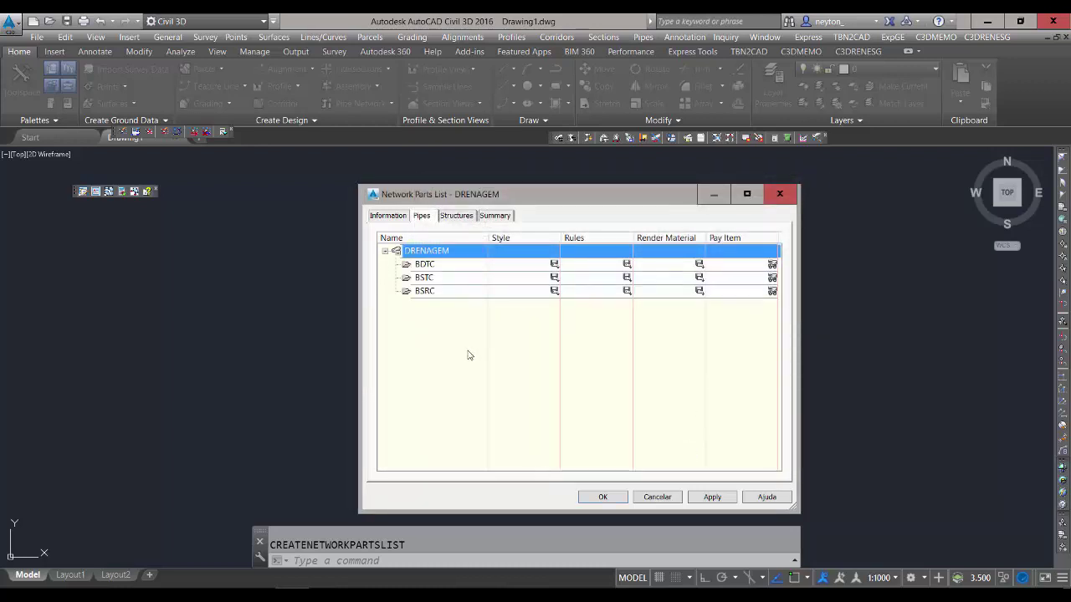
left_click(445, 264)
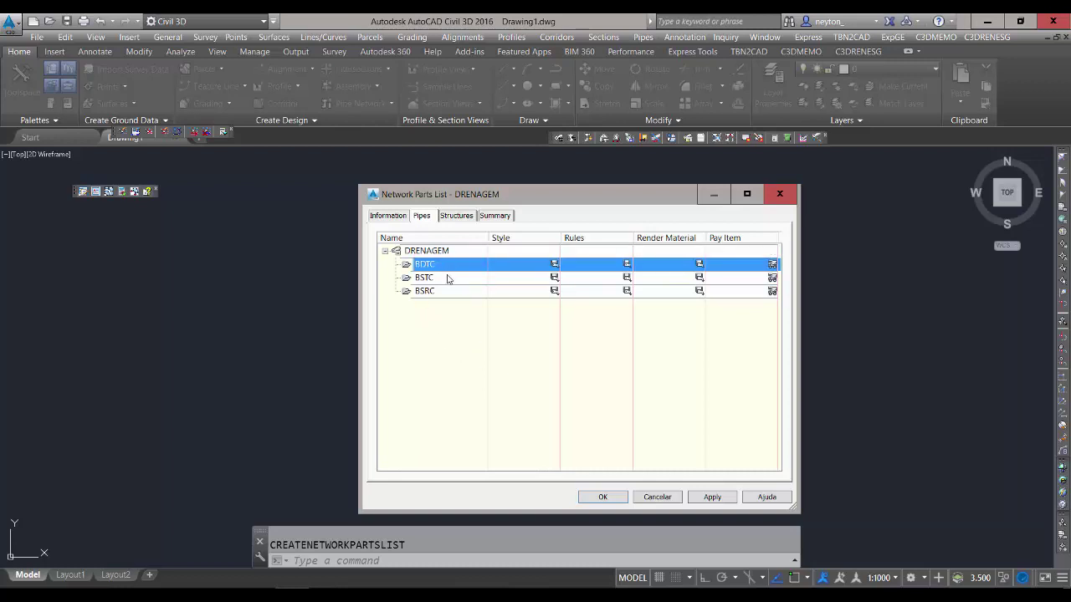
left_click(448, 279)
left_click(448, 293)
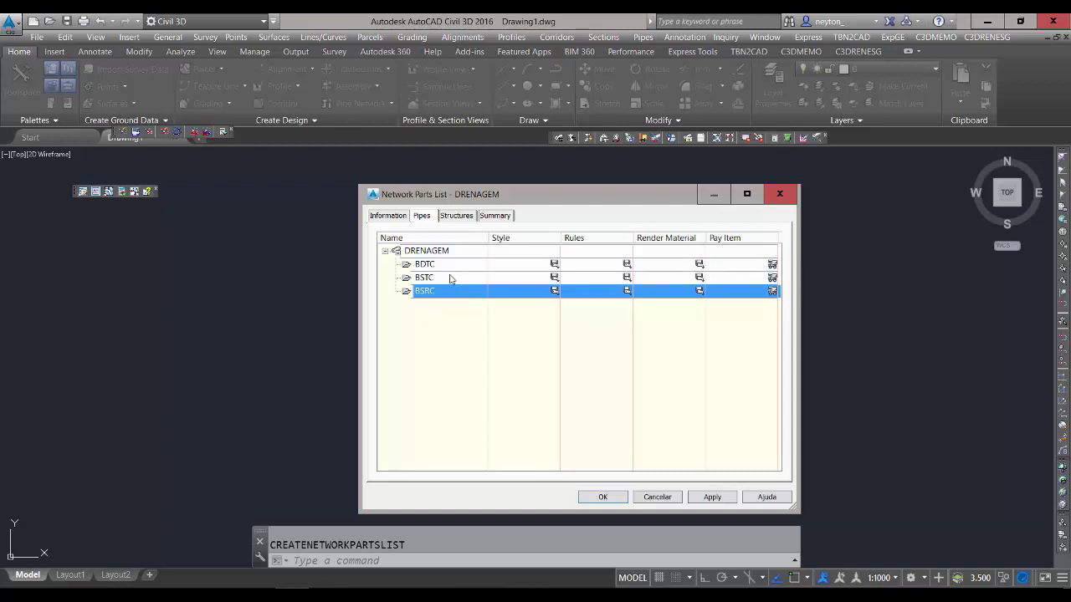
left_click(444, 266)
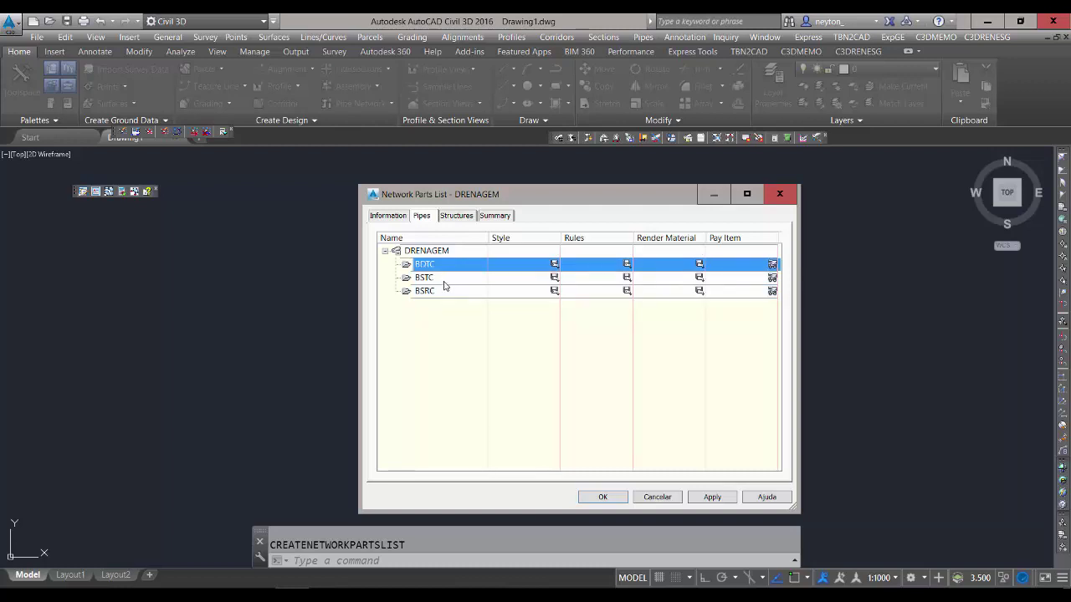
right_click(440, 278)
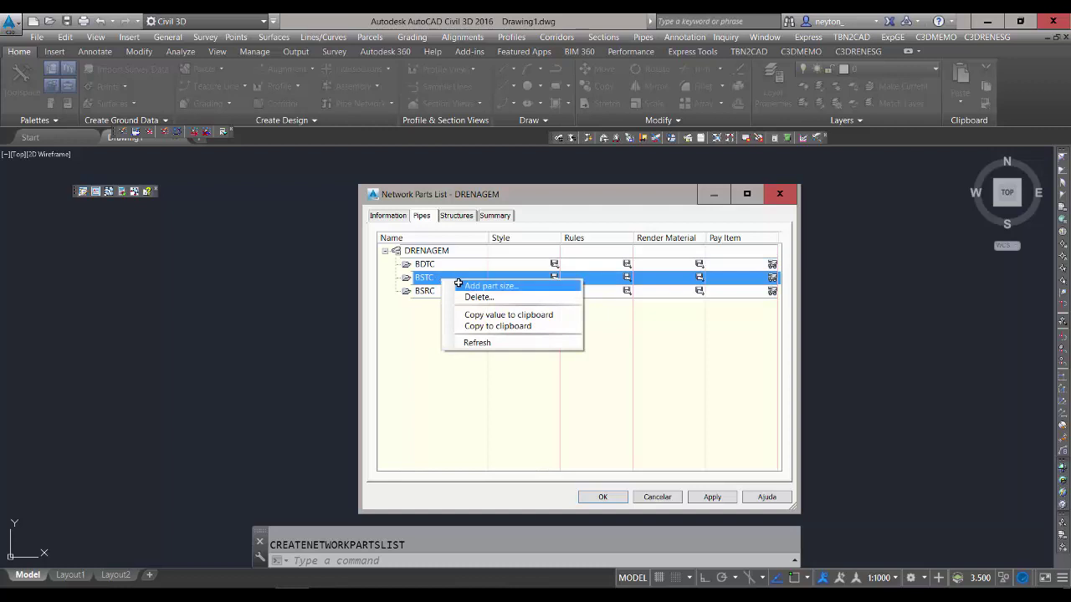
left_click(457, 284)
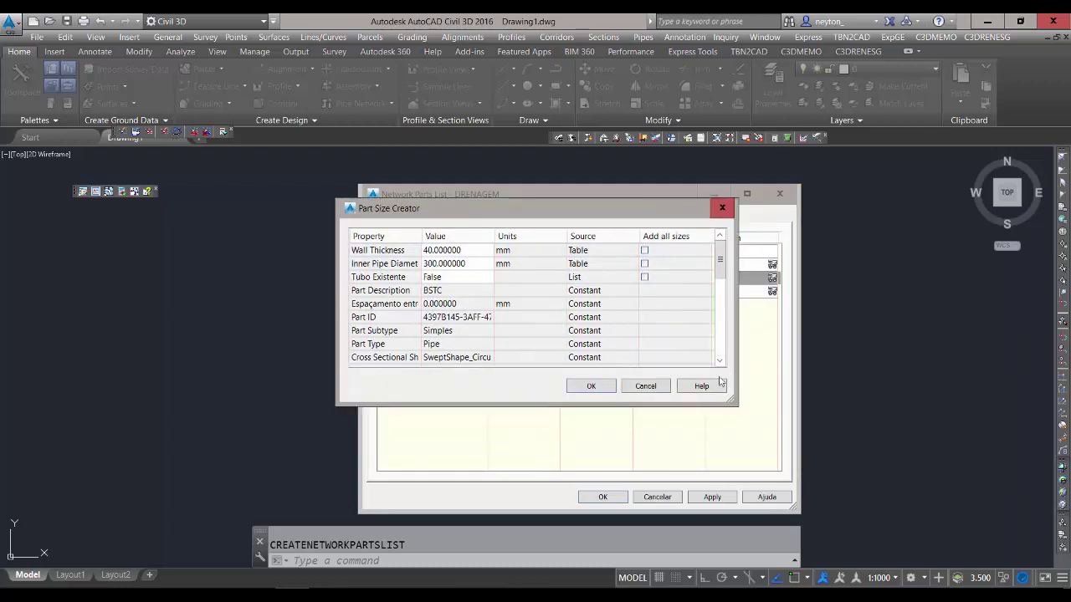
left_click_drag(730, 399, 756, 516)
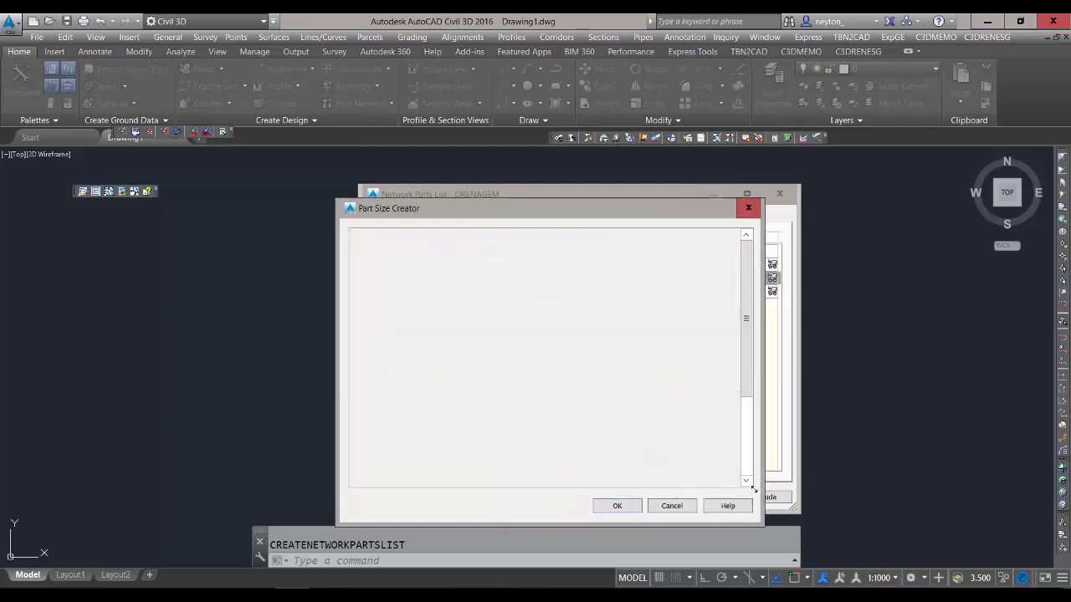
left_click_drag(562, 204, 559, 126)
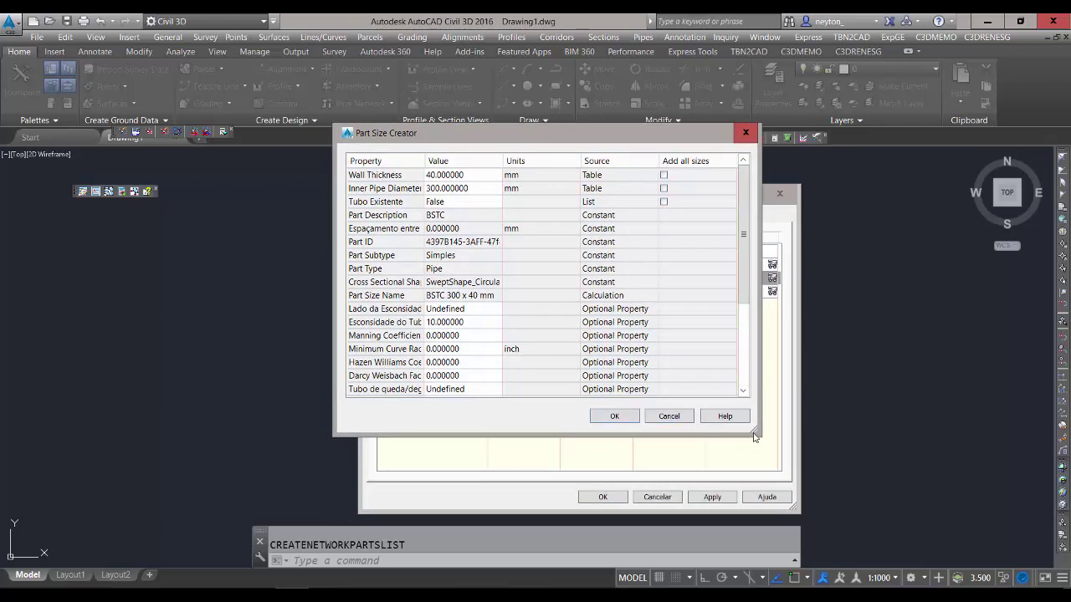
left_click_drag(756, 433, 771, 540)
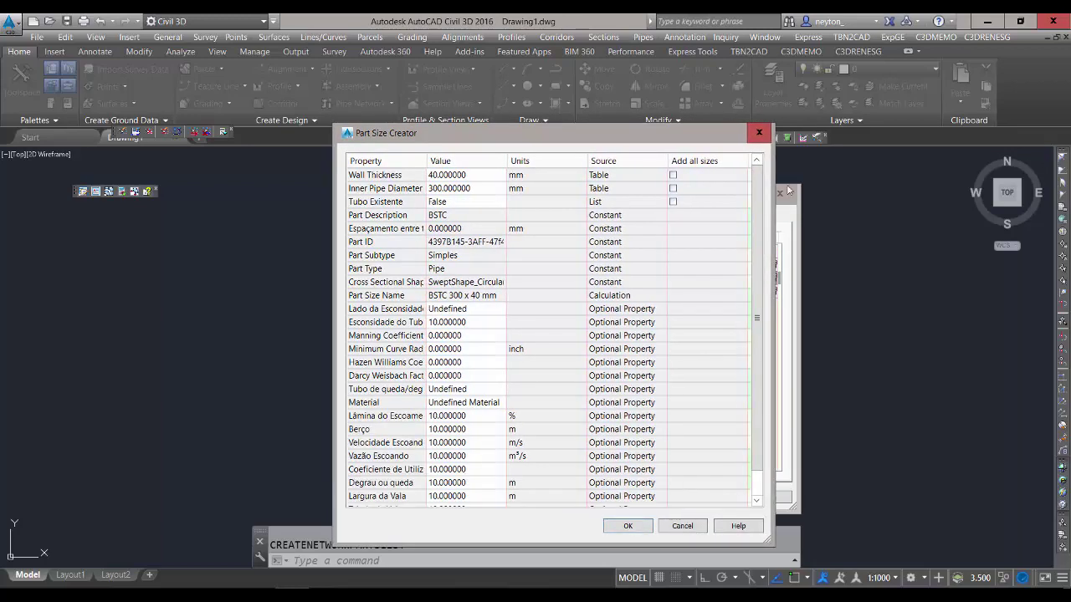
Set the inner pipe diameter of the BSTC part size to 400 mm.
left_click(411, 189)
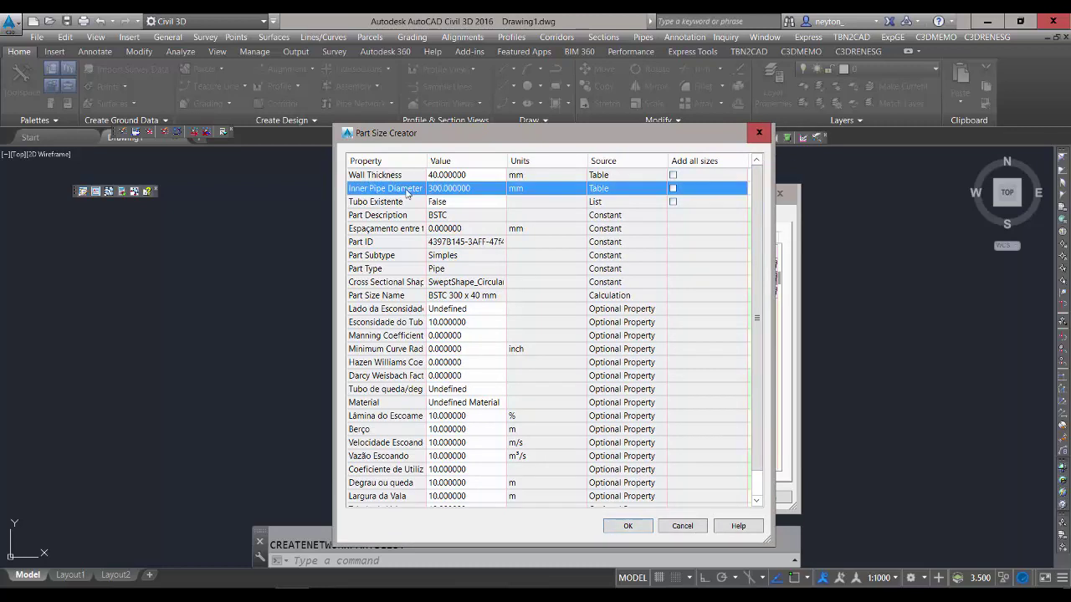
left_click(499, 191)
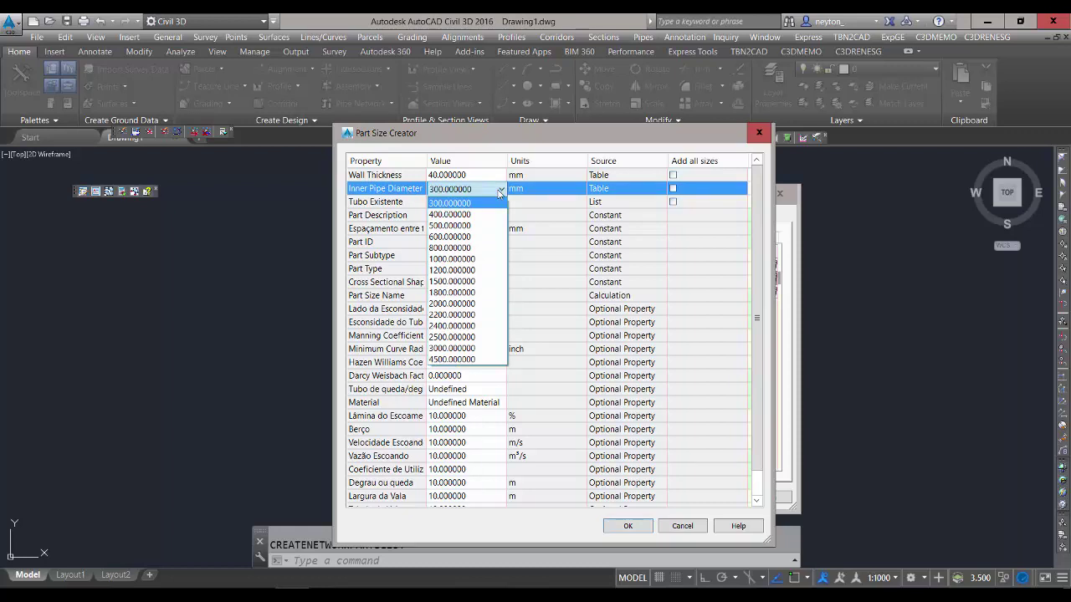
left_click(452, 214)
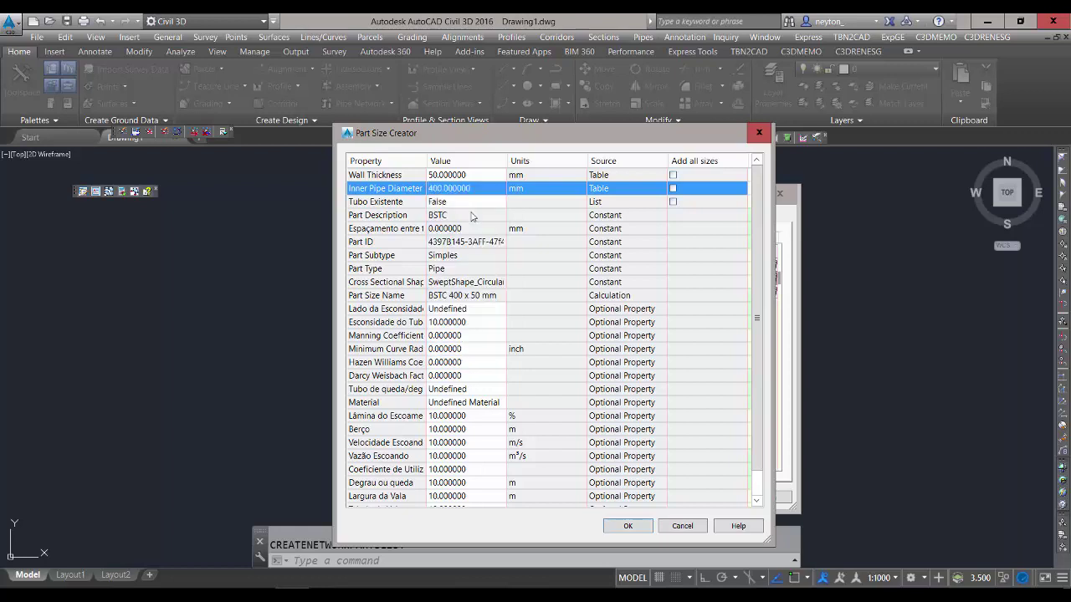
Include all available sizes for the BSTC inner pipe diameter.
left_click(491, 202)
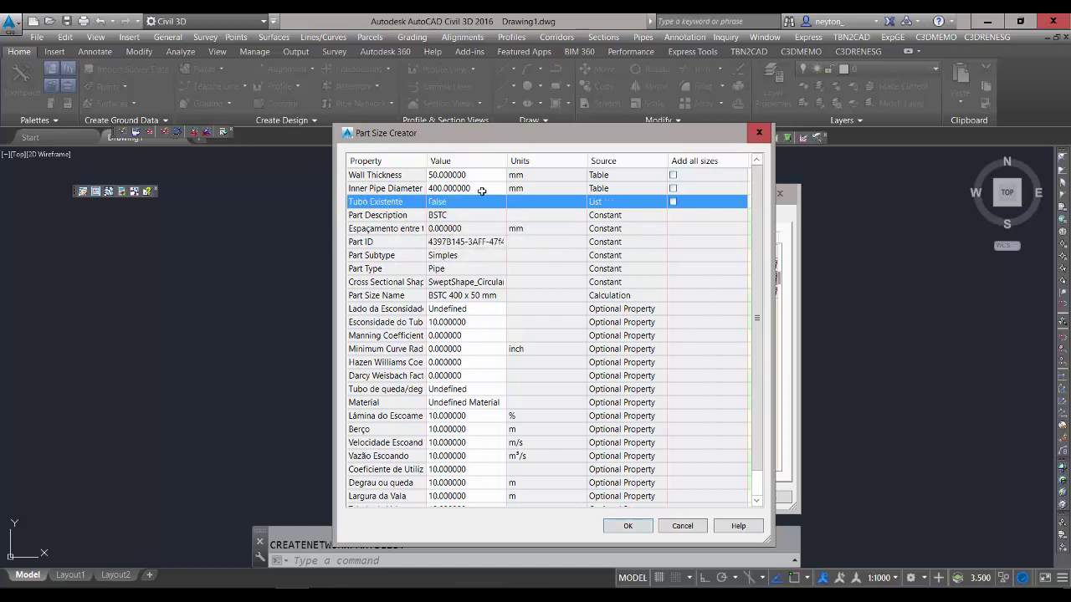
left_click(437, 191)
left_click(674, 190)
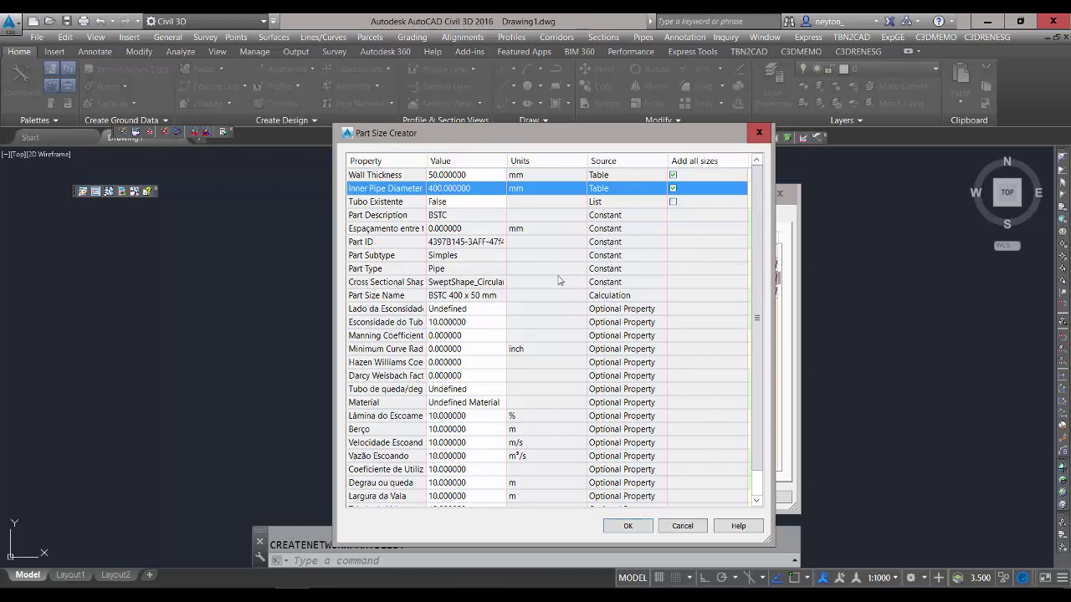
Widen the property name column of the BSTC part size and examine the constant properties, part size name and skew and Manning entries.
left_click(392, 281)
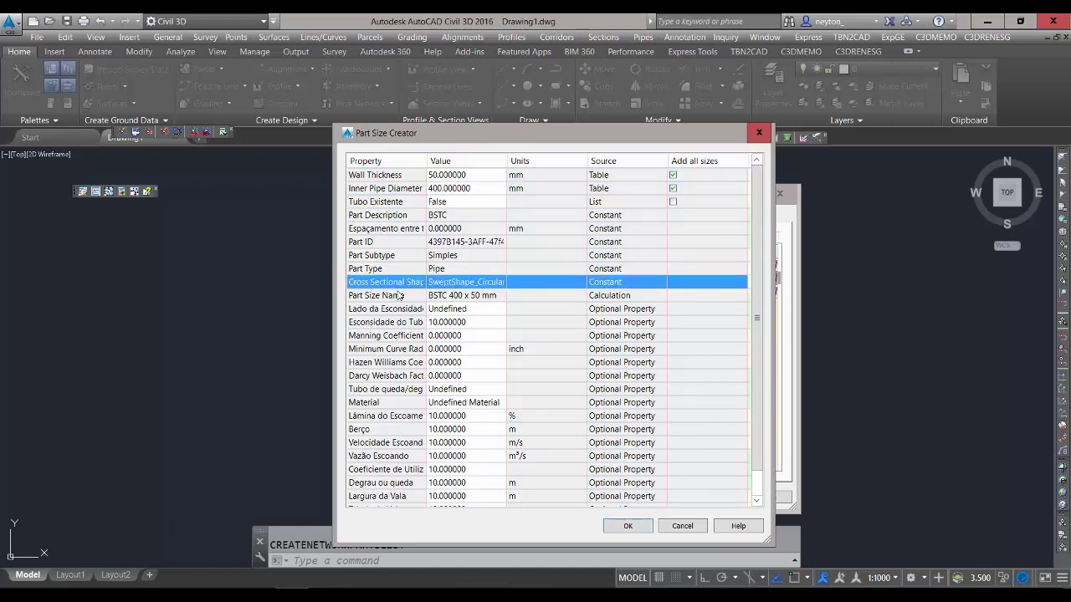
left_click(398, 306)
left_click(397, 246)
left_click(397, 271)
left_click(397, 297)
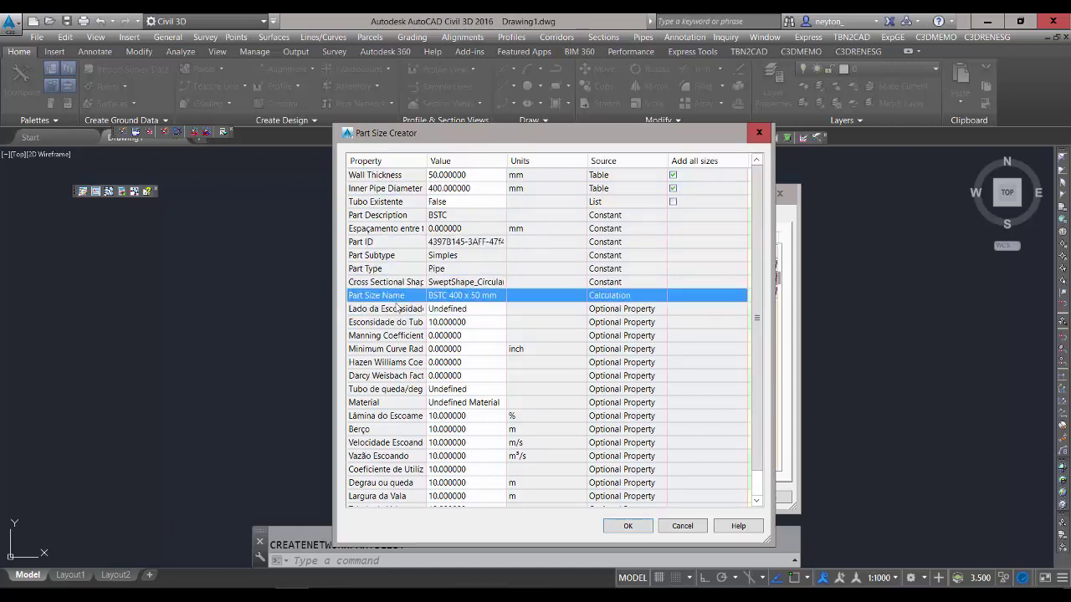
scroll(377, 307, "down", 1)
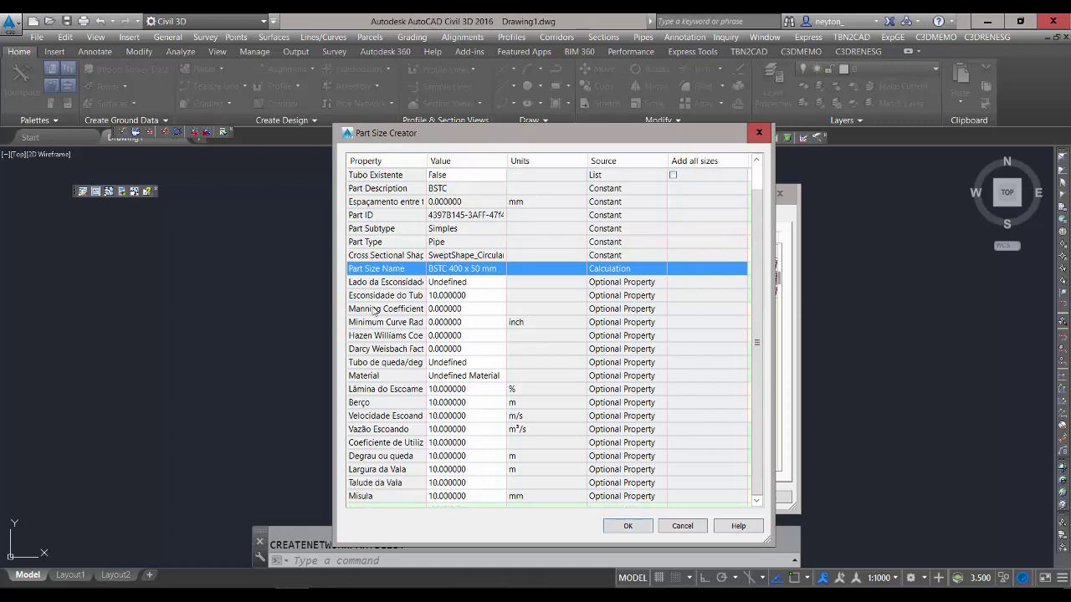
double_click(426, 161)
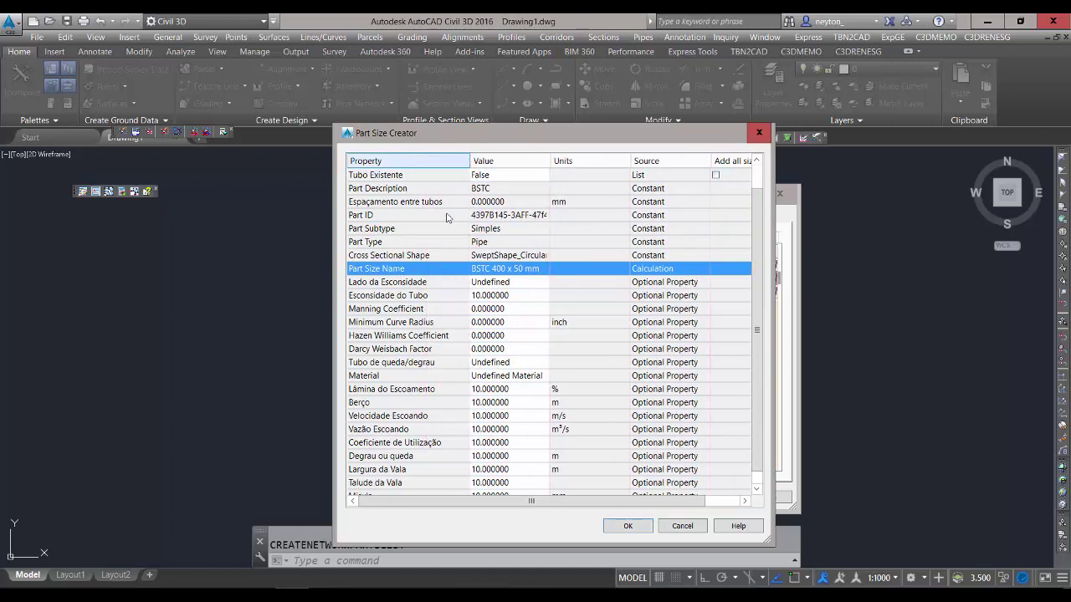
left_click(418, 283)
left_click(424, 296)
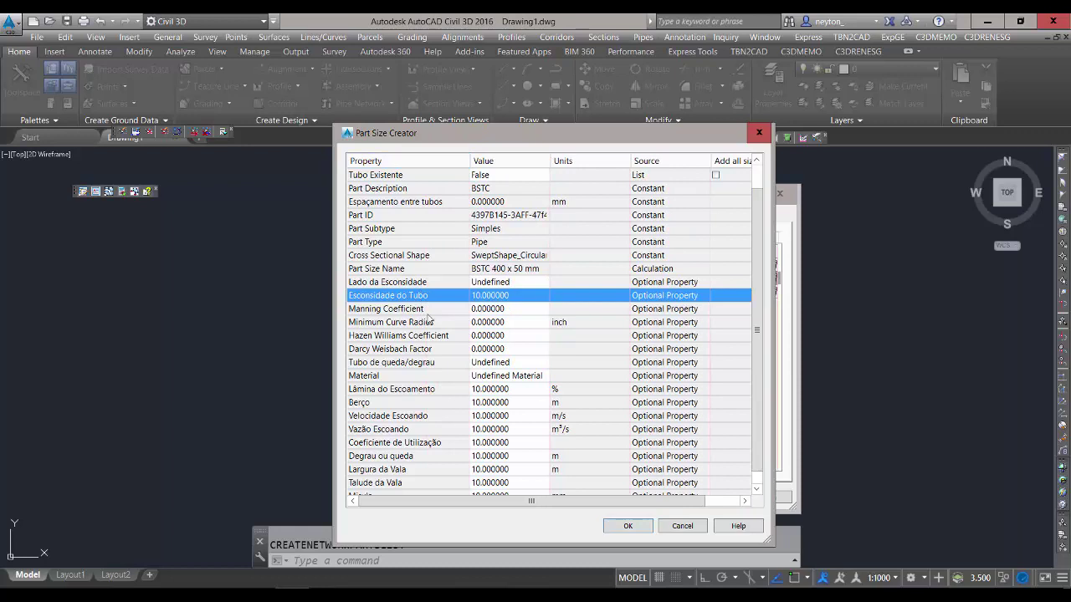
left_click(444, 311)
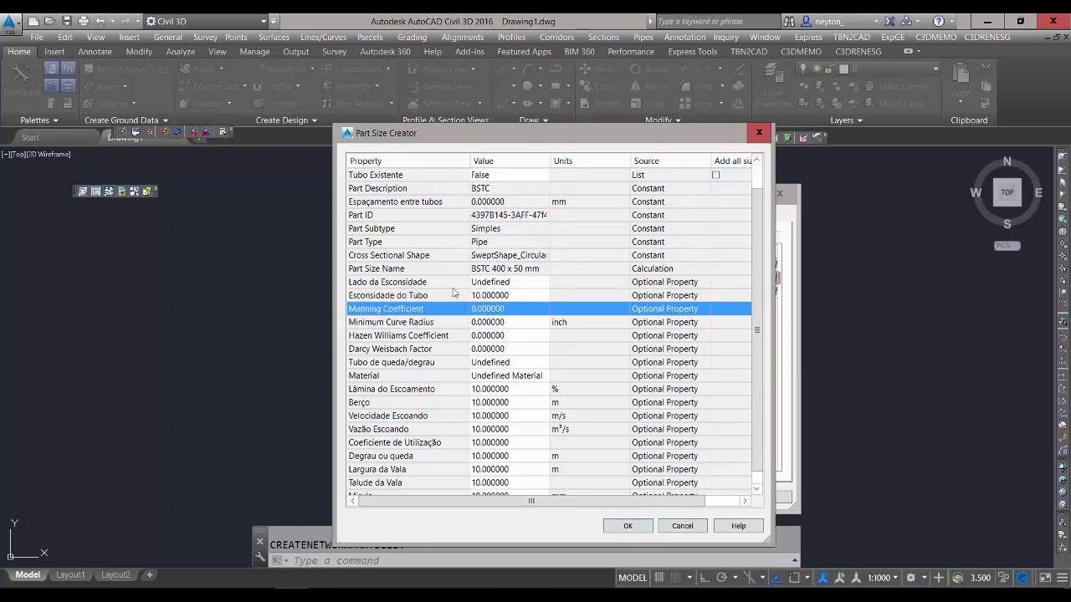
left_click(456, 283)
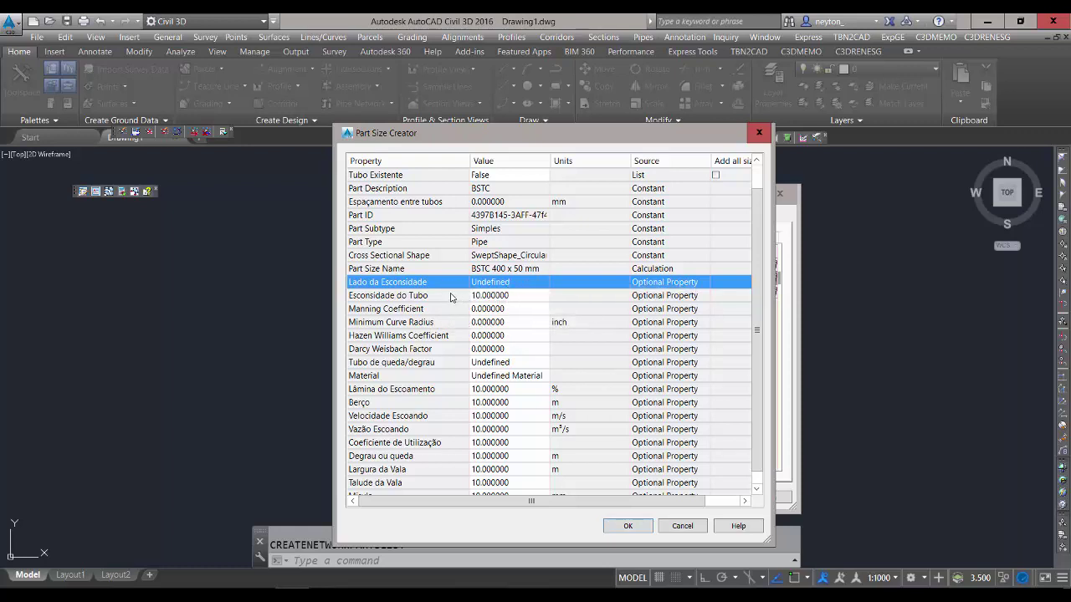
left_click(451, 296)
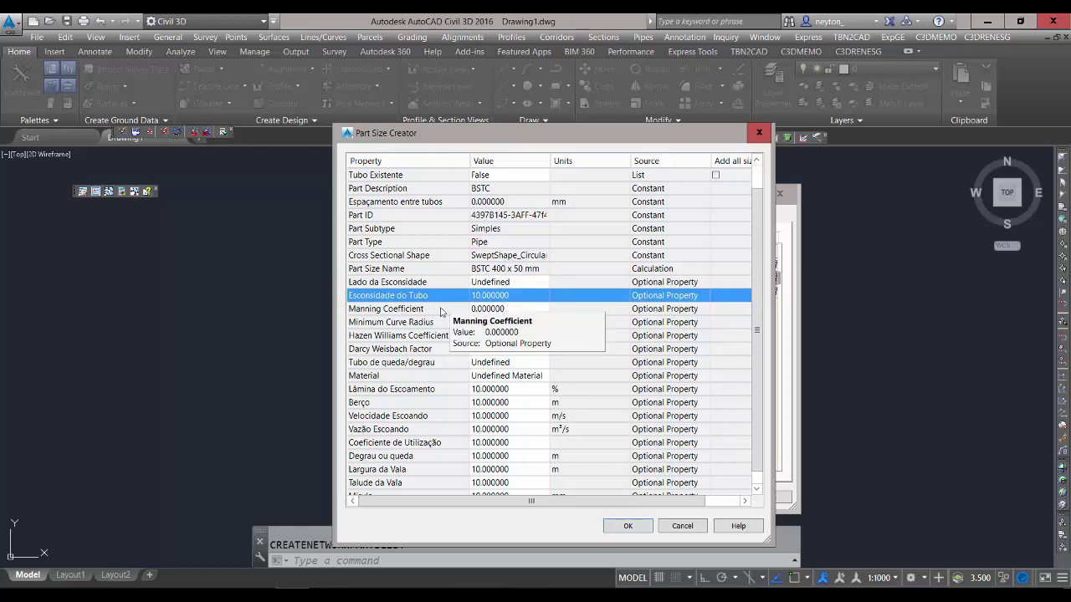
Set the Manning Coefficient of the BSTC part size to 0.015.
left_click(457, 309)
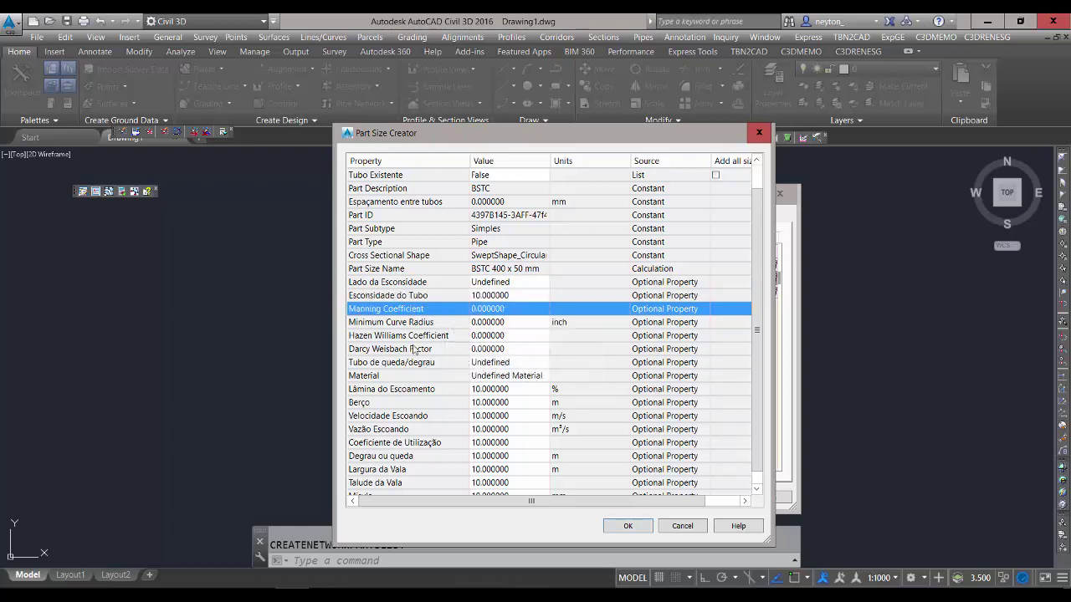
left_click(530, 309)
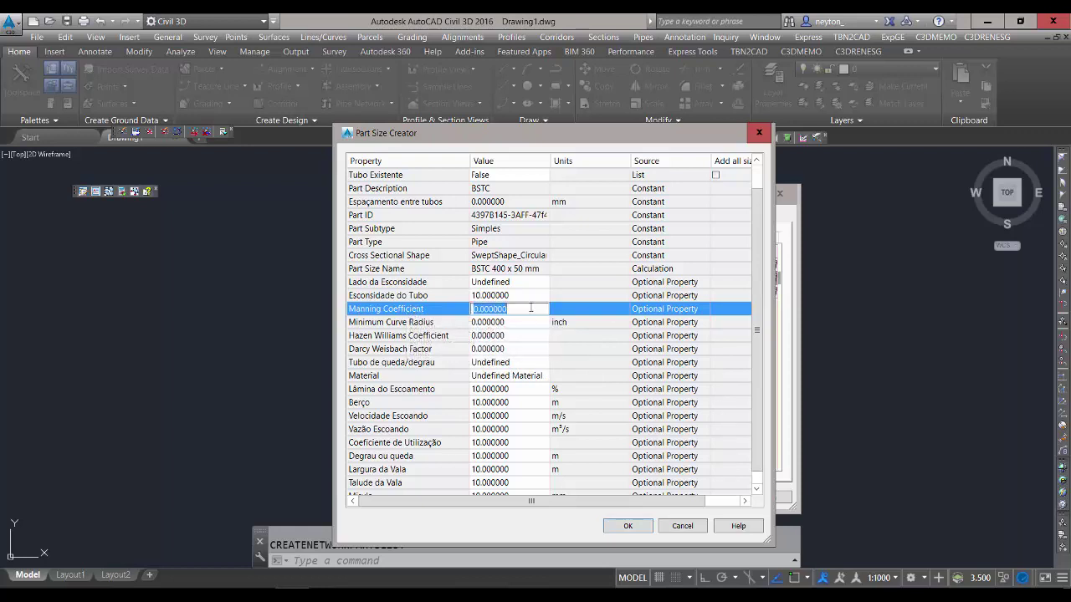
type("0.015")
left_click(410, 337)
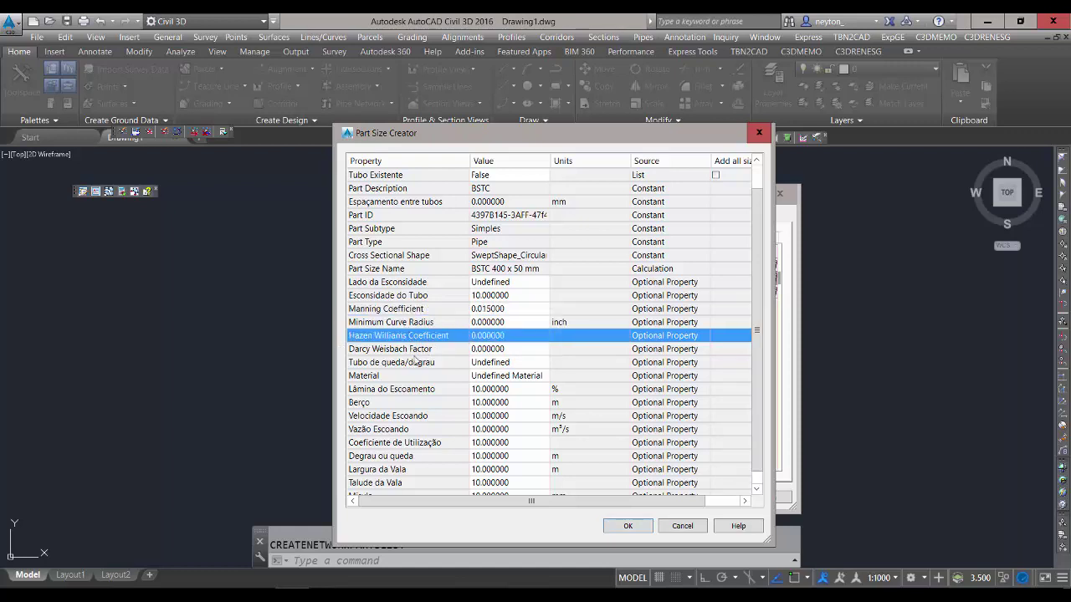
Examine the remaining BSTC optional properties, from Tubo de queda/degrau and Material down to Talude da Vala and Mísula.
left_click(418, 361)
left_click(414, 377)
scroll(415, 389, "down", 1)
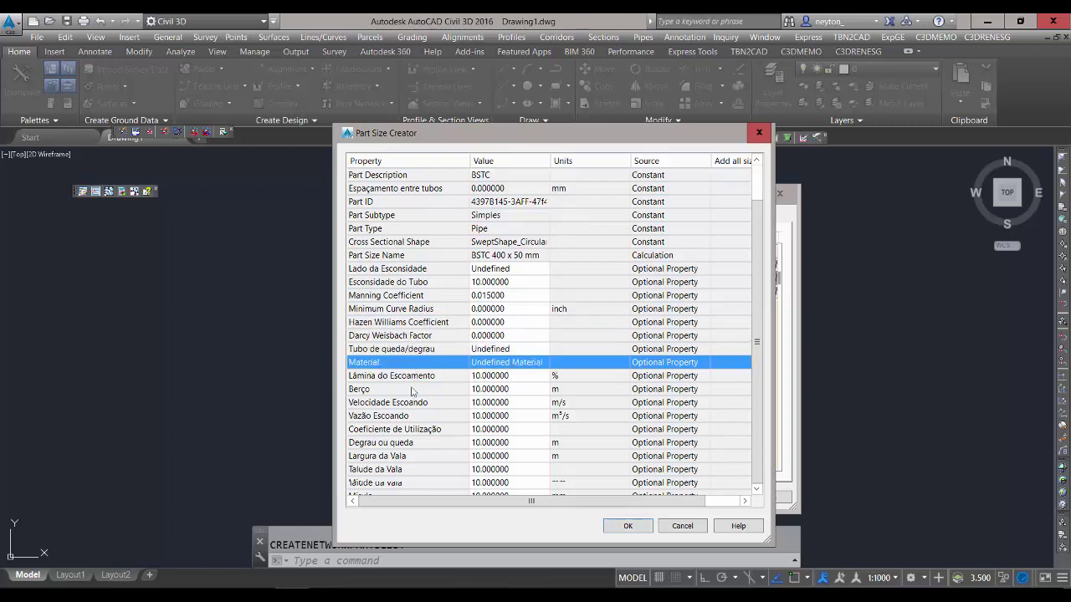
left_click(430, 351)
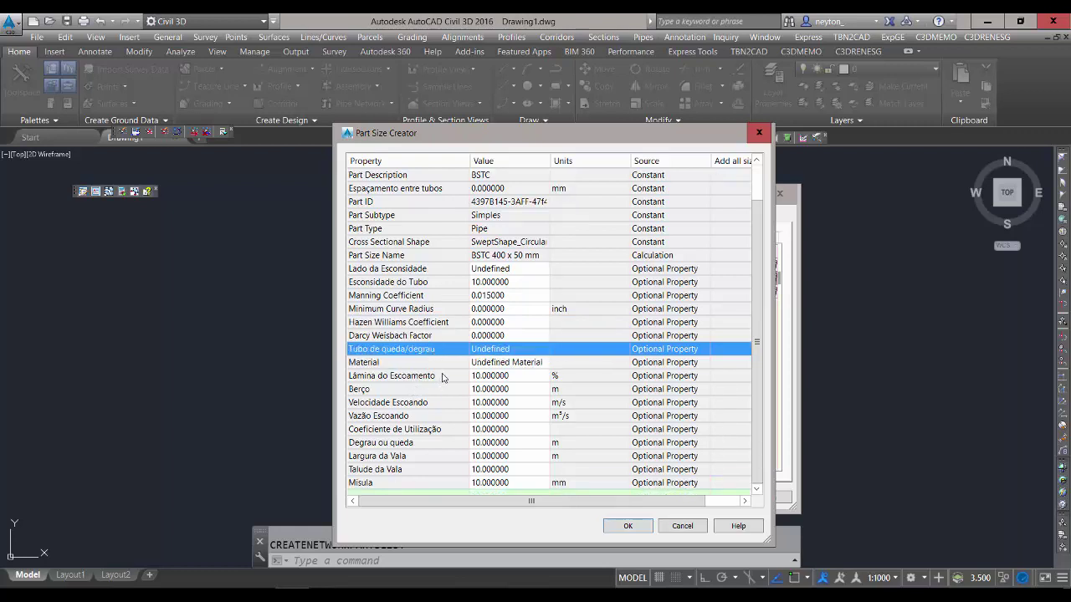
left_click(414, 365)
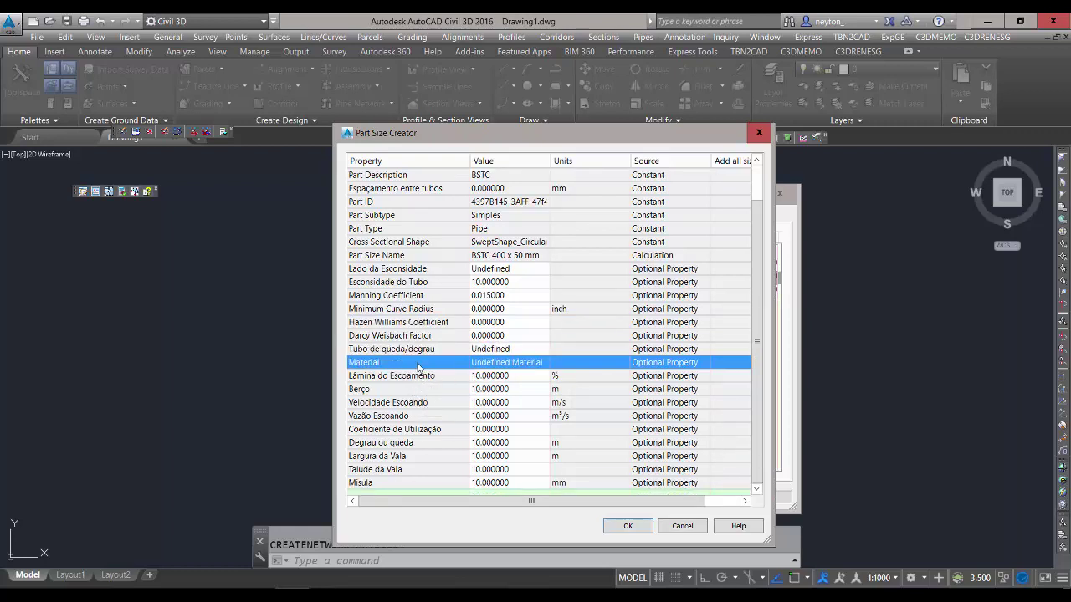
left_click(423, 352)
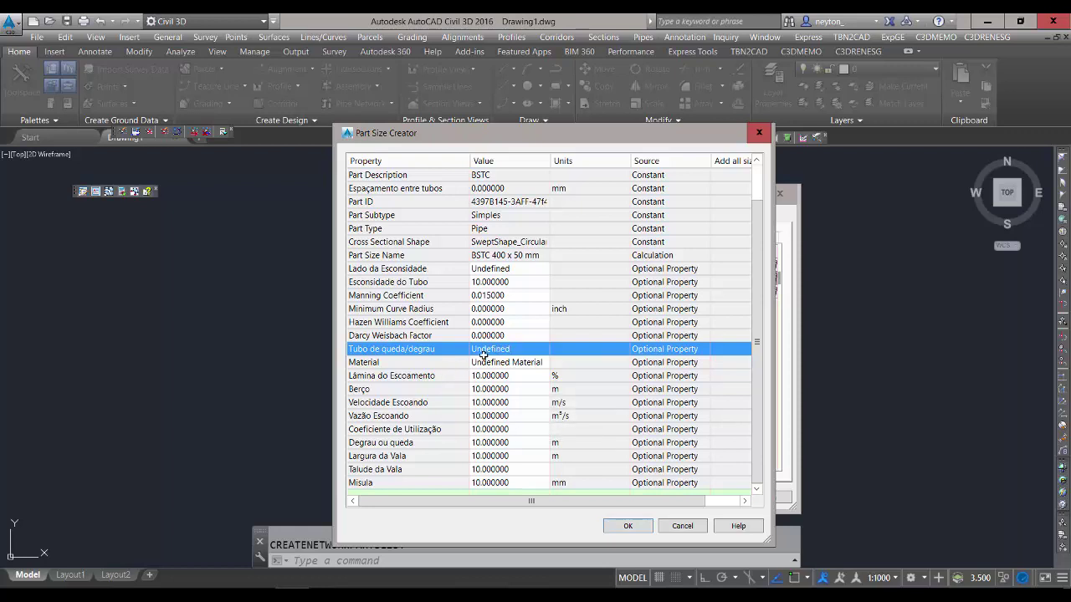
left_click(448, 366)
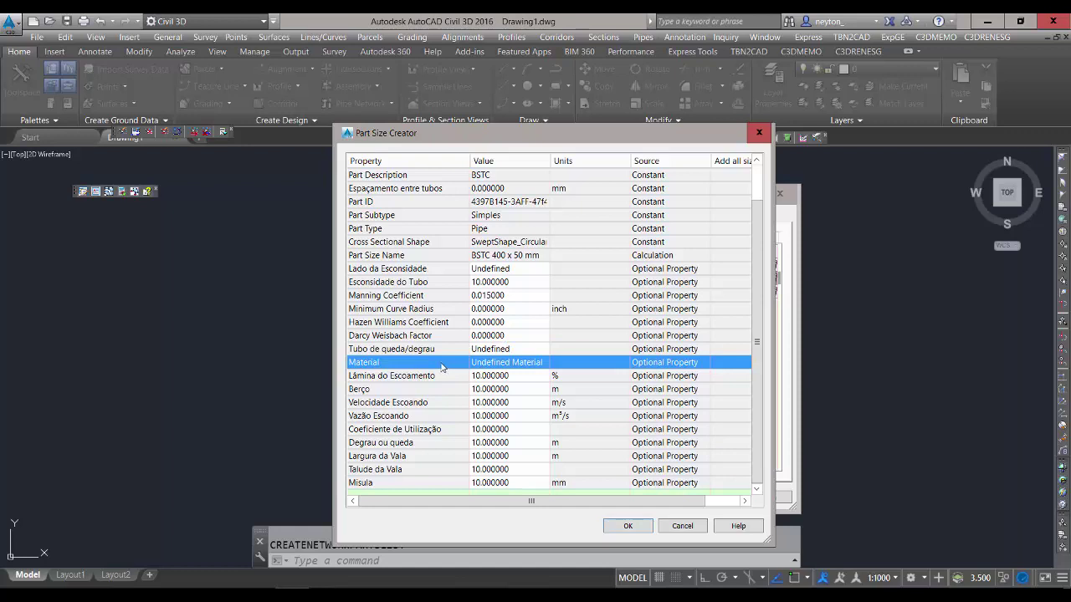
key("Down")
key("Down")
key("Down")
key("Down")
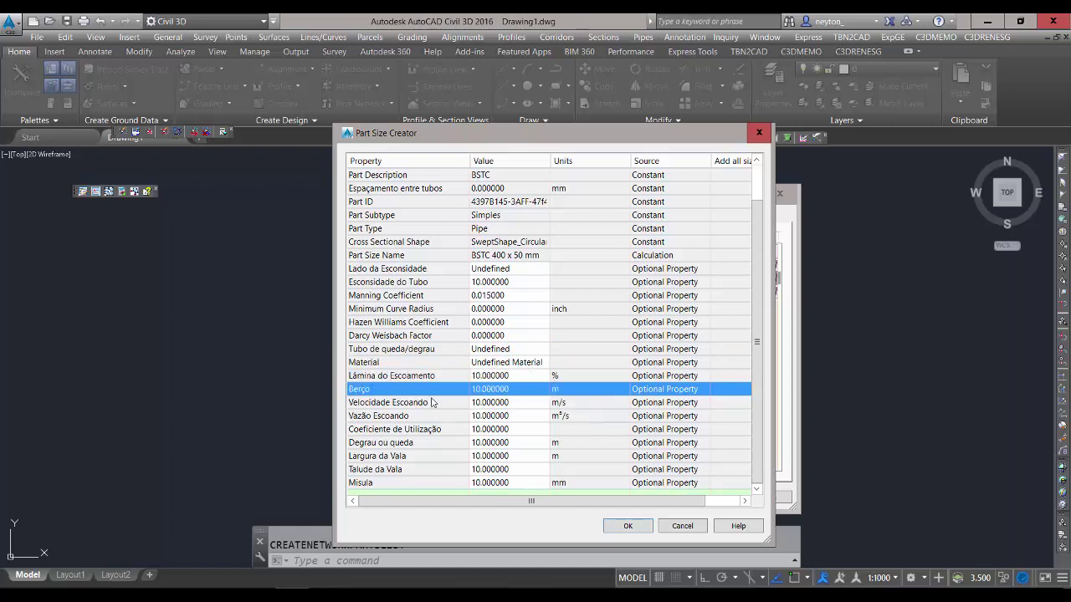
left_click(428, 431)
left_click(435, 444)
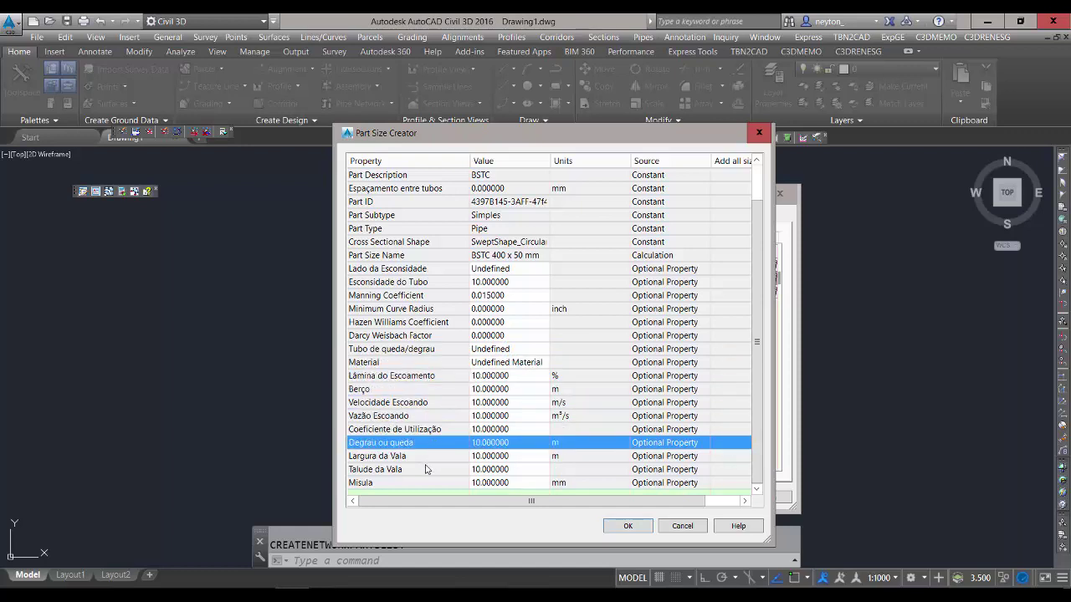
left_click(428, 470)
left_click(423, 484)
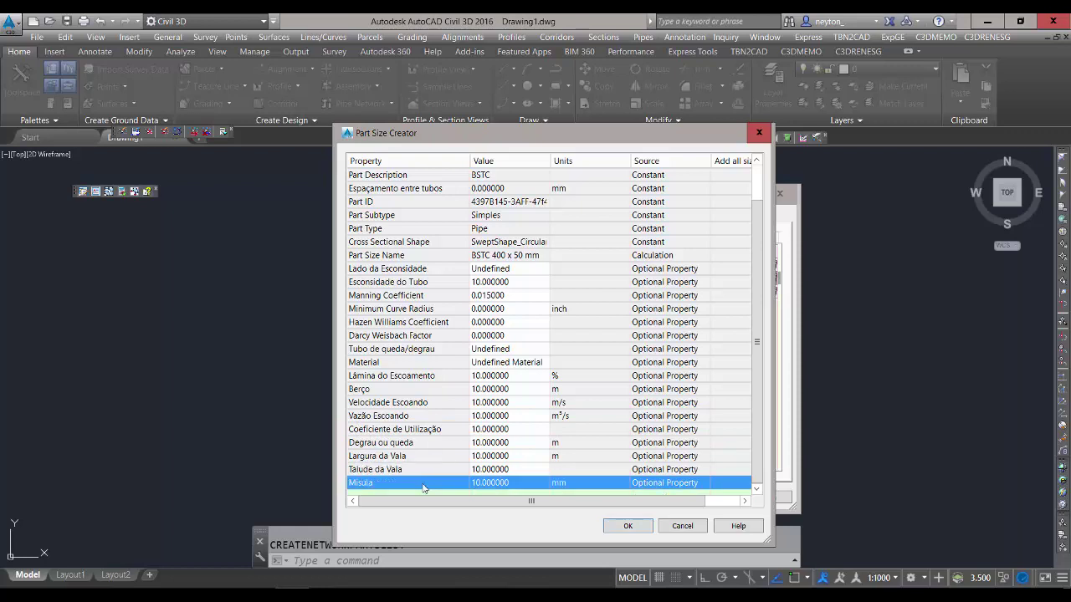
Set Lâmina do Escoamento to 0 % and Berço to 0.2 m for the BSTC part size.
left_click(525, 376)
left_click(518, 379)
type("0")
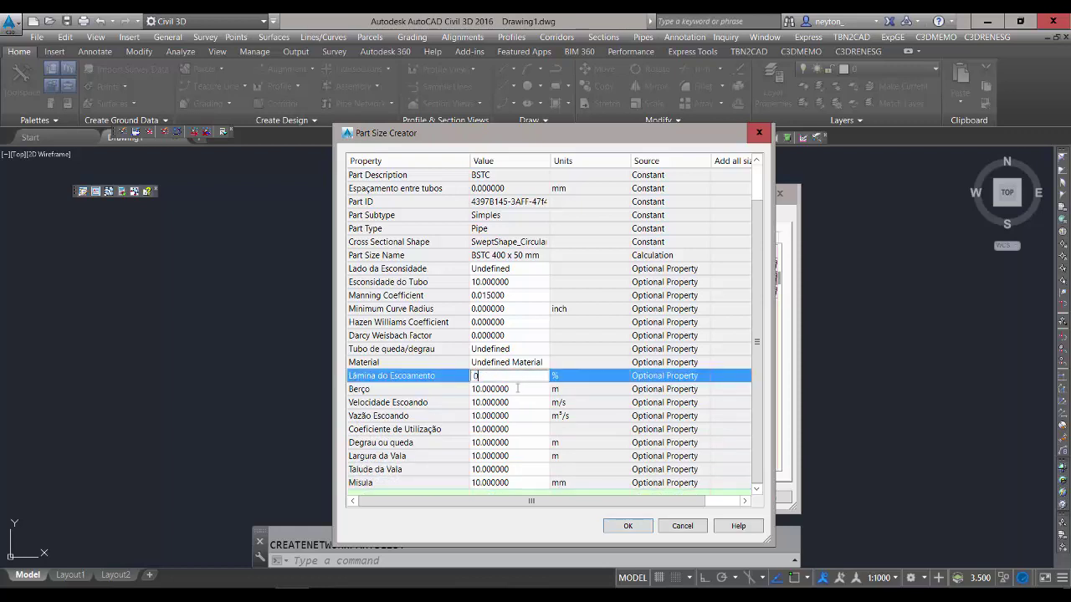
left_click(518, 391)
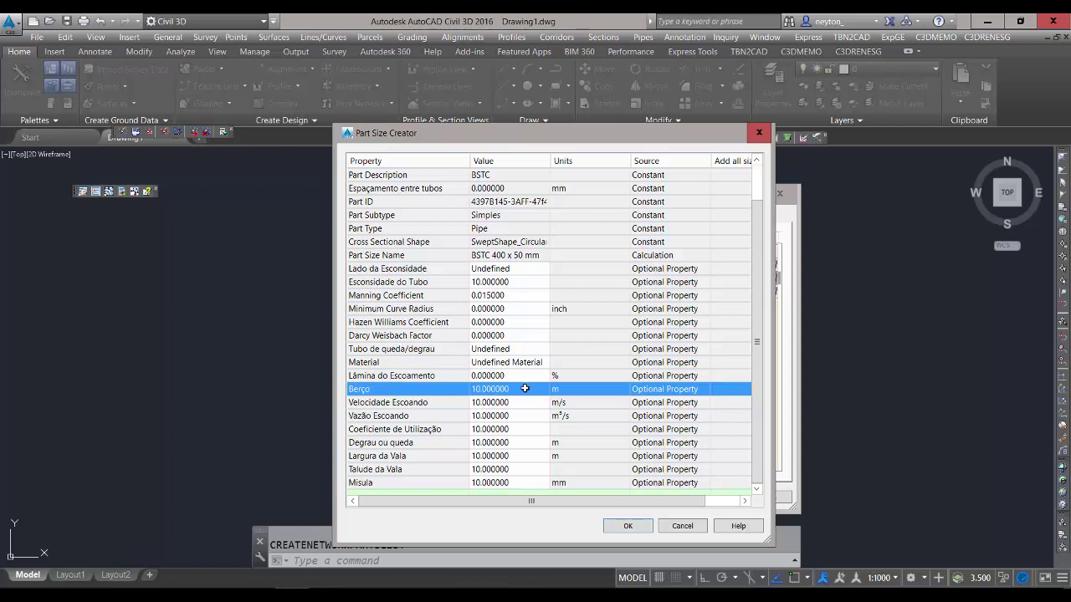
left_click(527, 389)
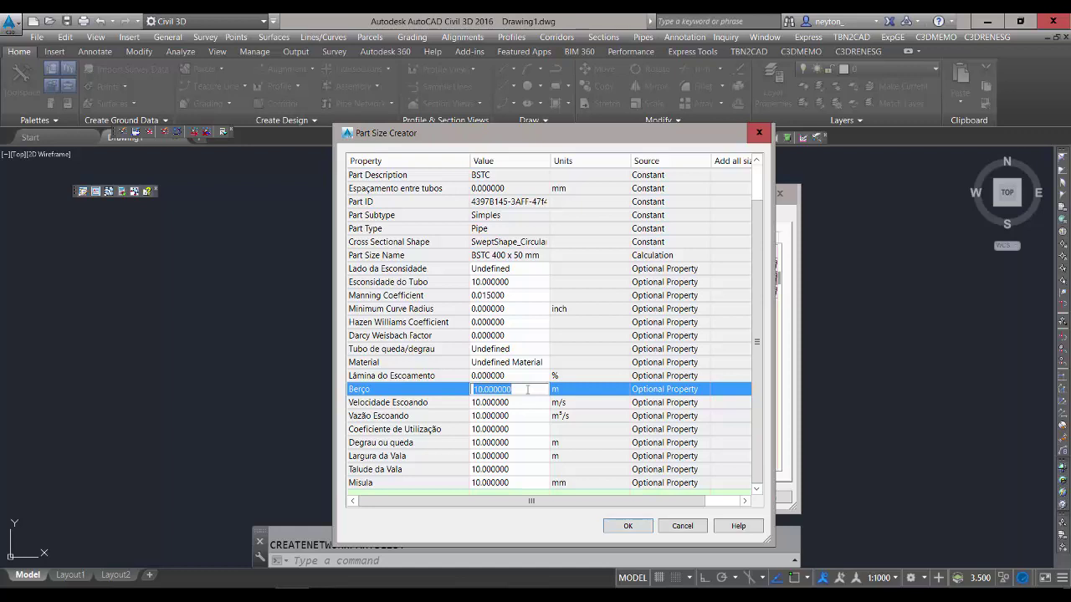
type("0.2")
Set both the flow velocity (Velocidade Escoando) and the flow rate (Vazão Escoando) of the BSTC part size to 0.
left_click(436, 404)
left_click(513, 402)
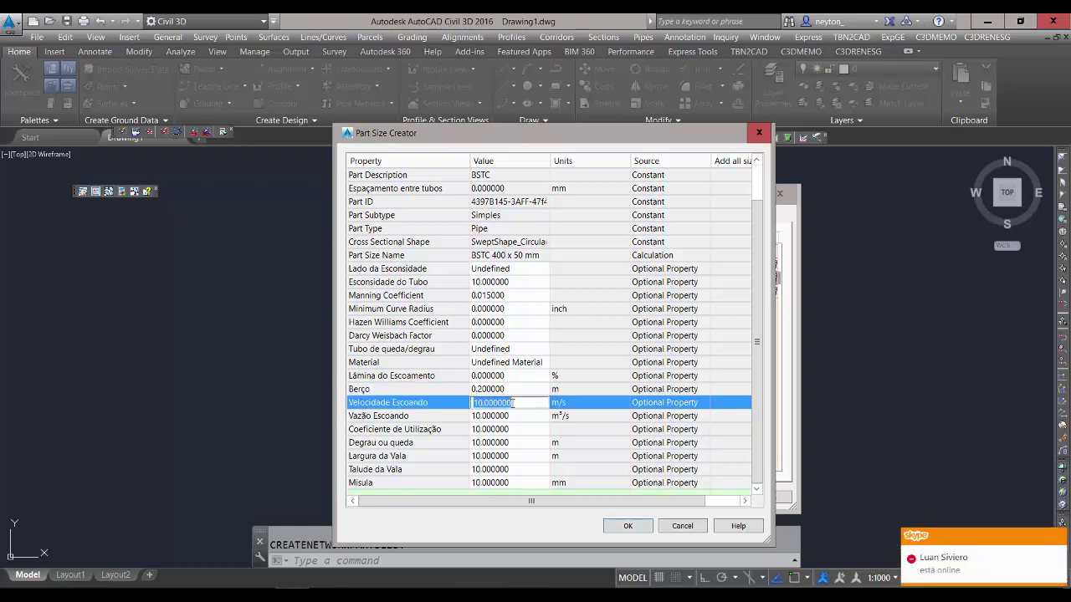
type("0")
left_click(505, 417)
left_click(518, 429)
left_click(536, 417)
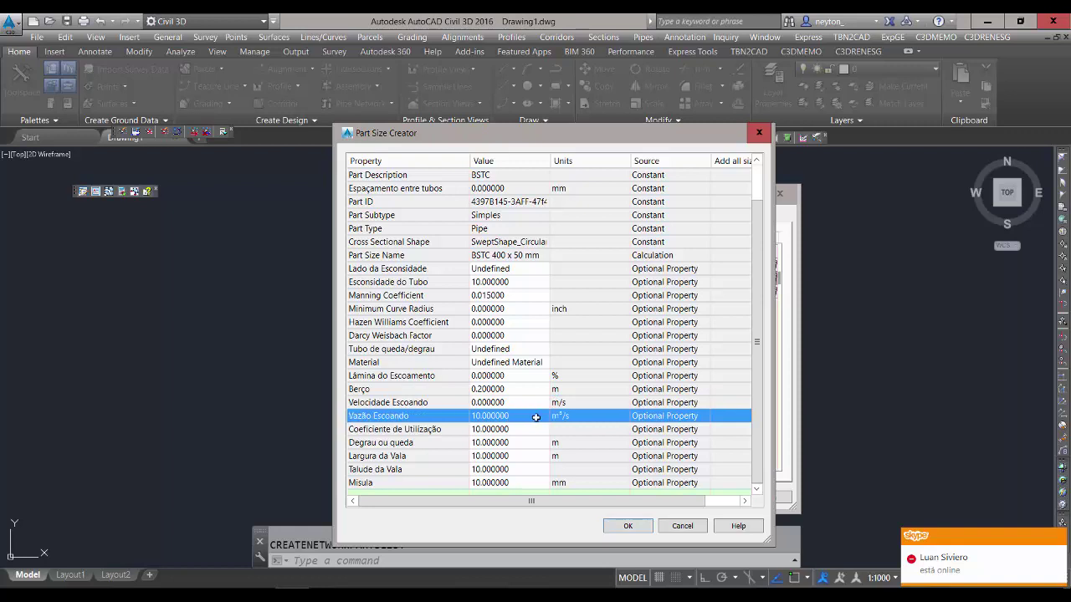
left_click(536, 417)
type("0")
Set Coeficiente de Utilização to 0 and Degrau ou queda to 0 m for the BSTC part size.
left_click(518, 429)
left_click(521, 429)
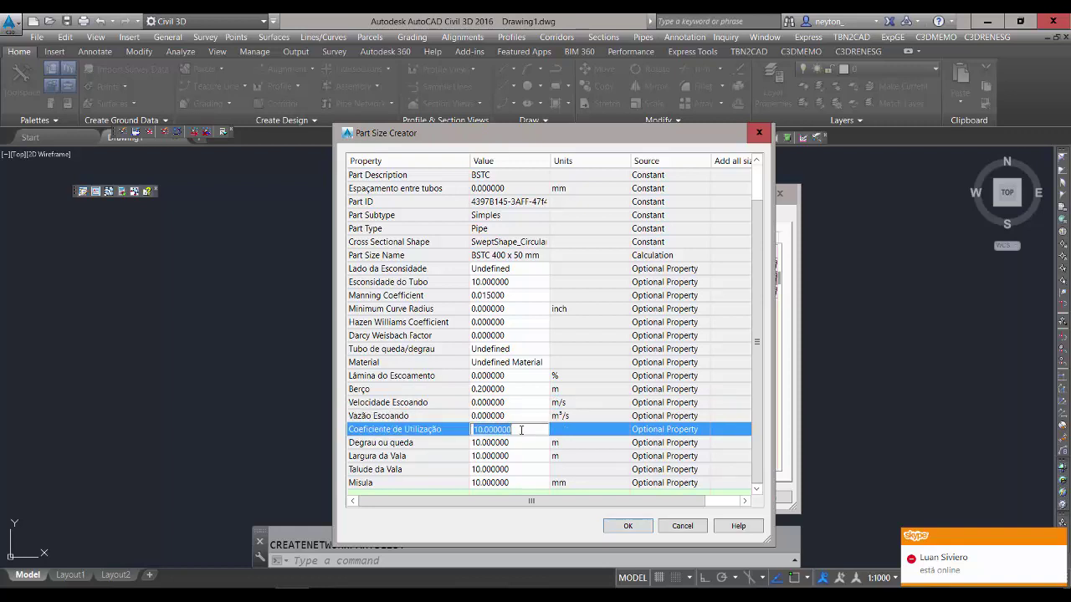
type("0")
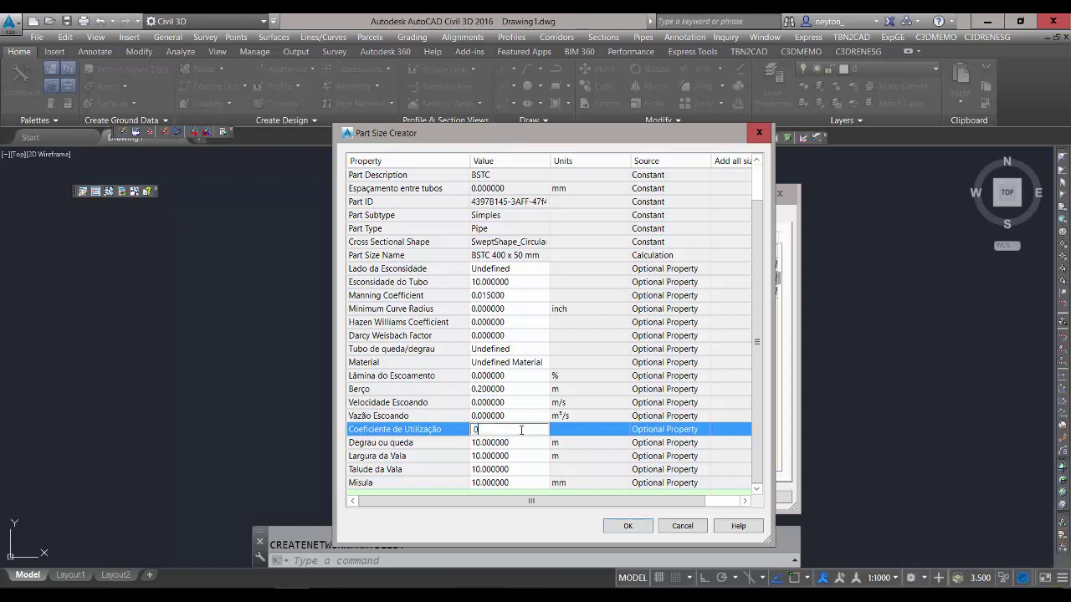
left_click(519, 447)
left_click(545, 448)
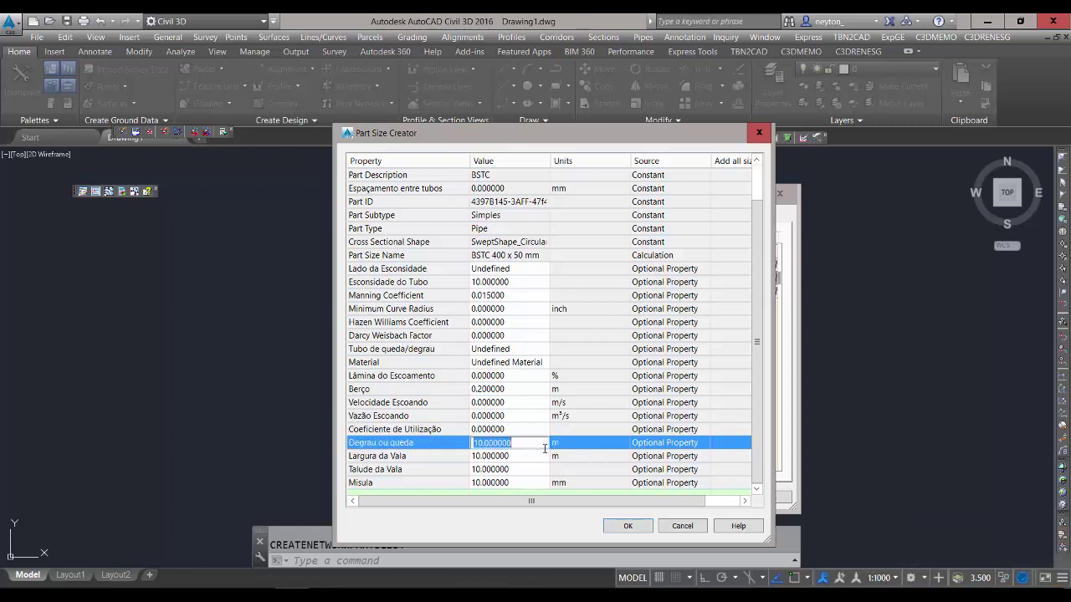
type("0")
Set the trench width (Largura da Vala) to 1 m and the trench slope (Talude da Vala) to 0.33.
left_click(536, 455)
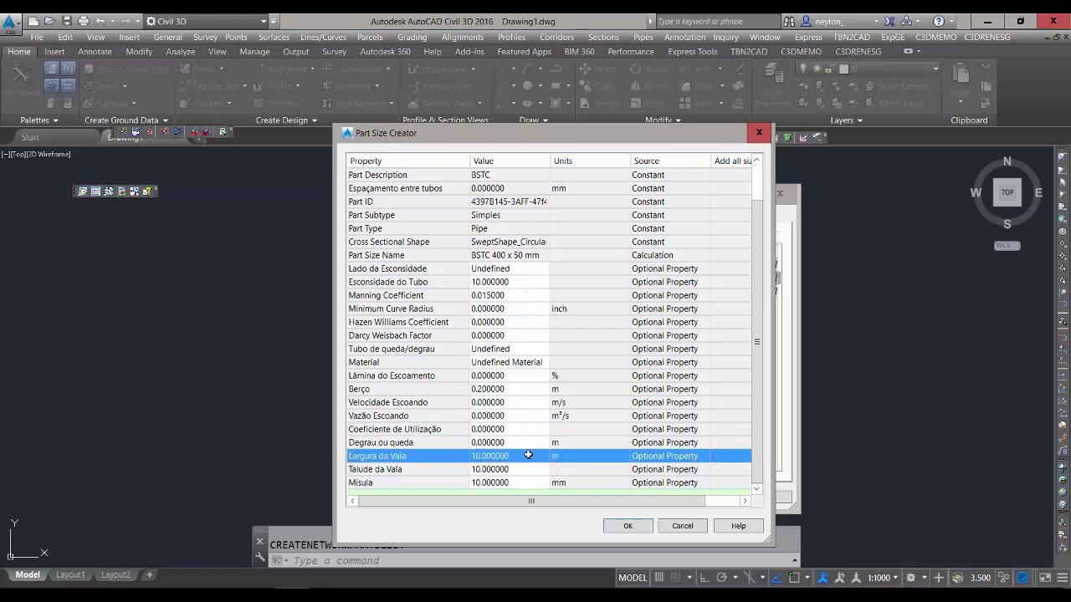
left_click(532, 456)
type("1")
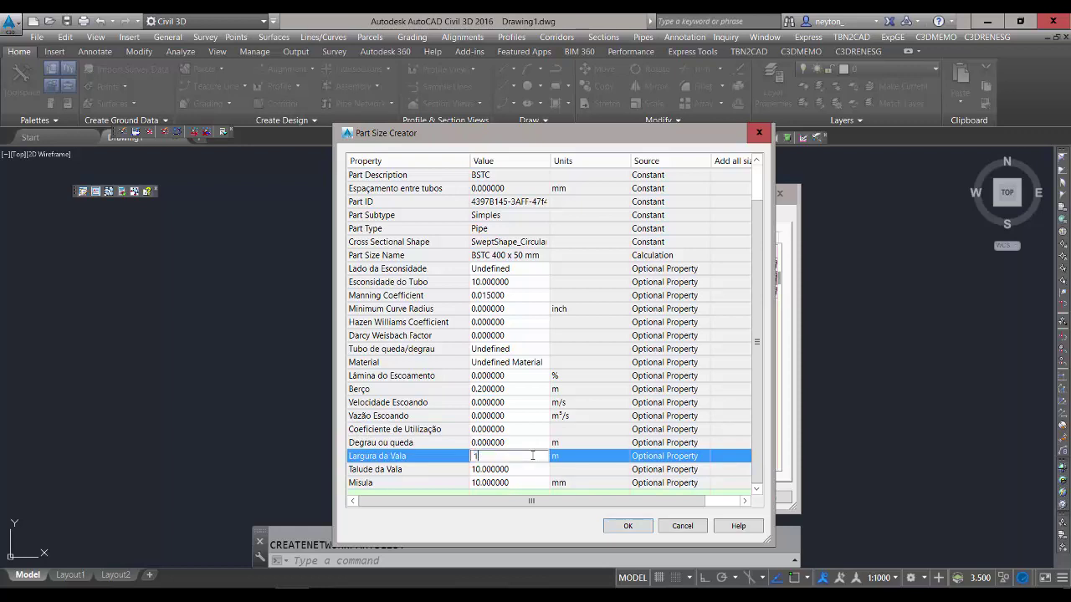
left_click(454, 469)
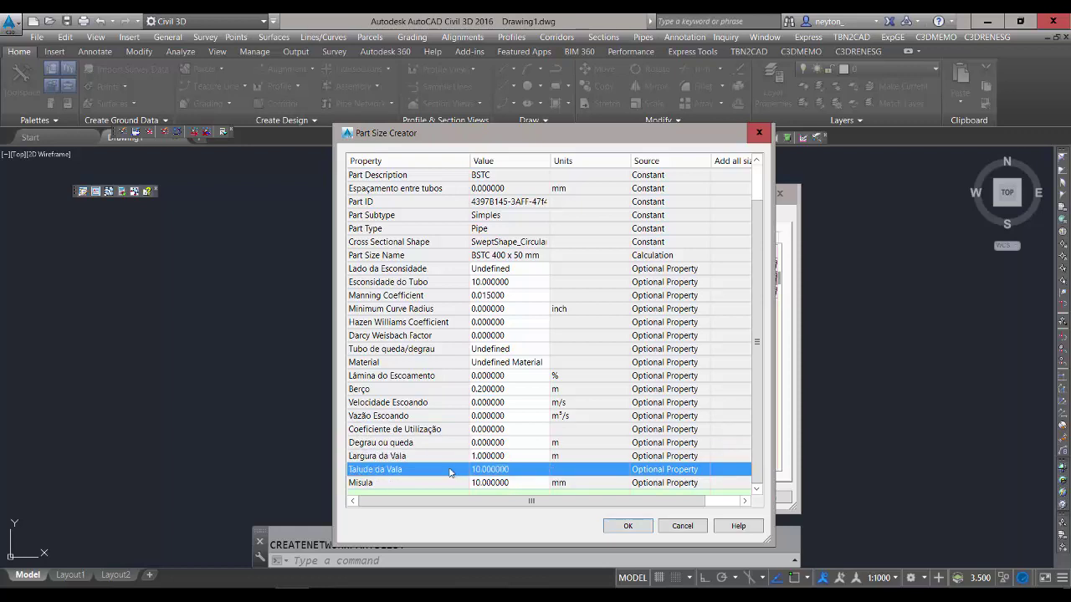
left_click(525, 469)
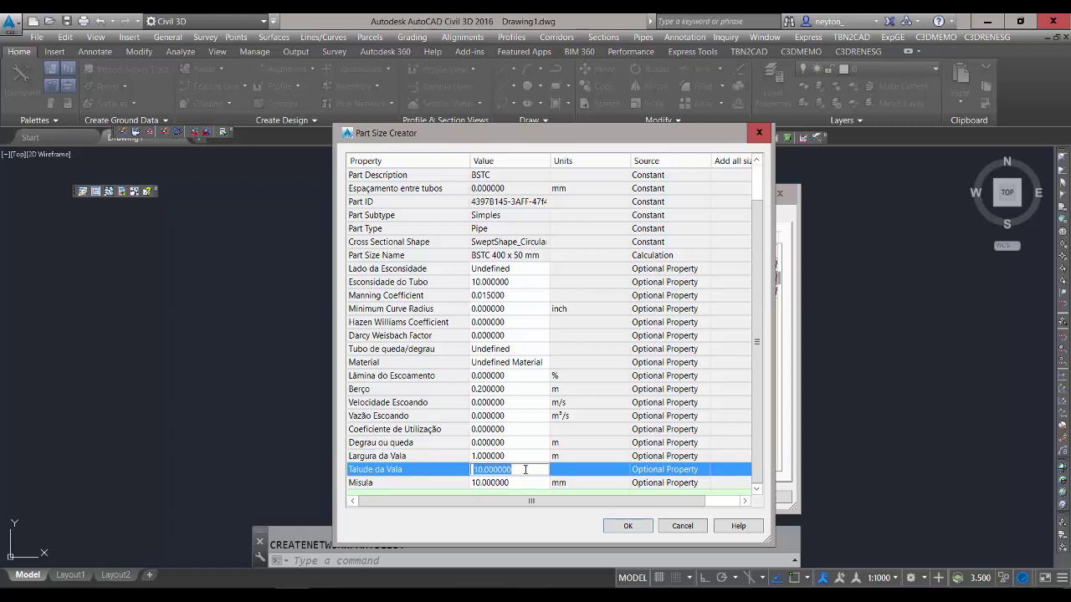
type("0.33")
left_click(446, 434)
left_click(438, 469)
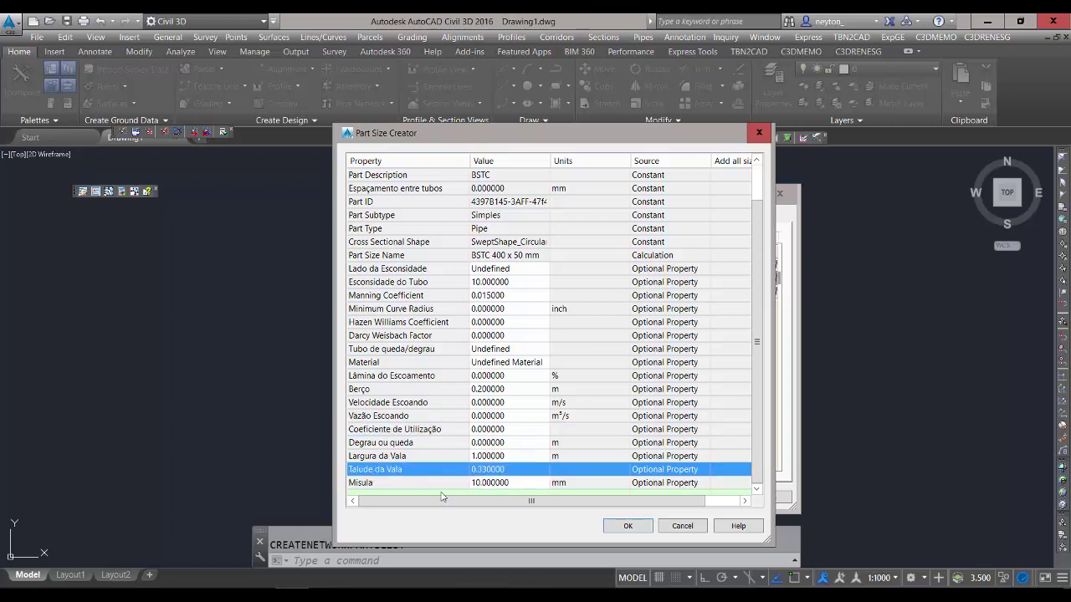
Set Mísula to 0 mm for the BSTC part size.
left_click(443, 484)
left_click(528, 484)
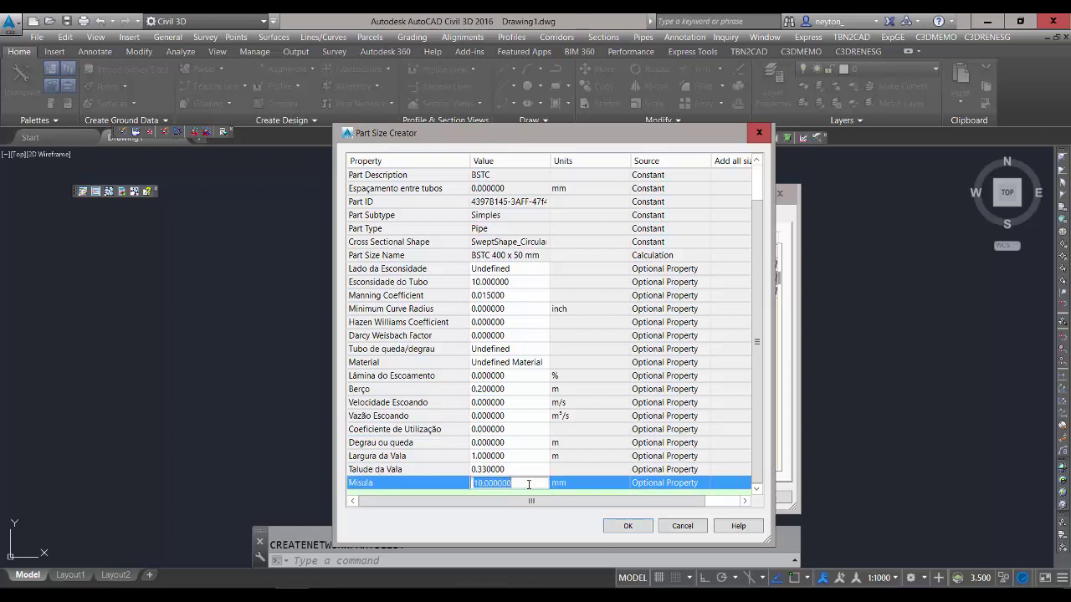
type("0")
left_click(419, 457)
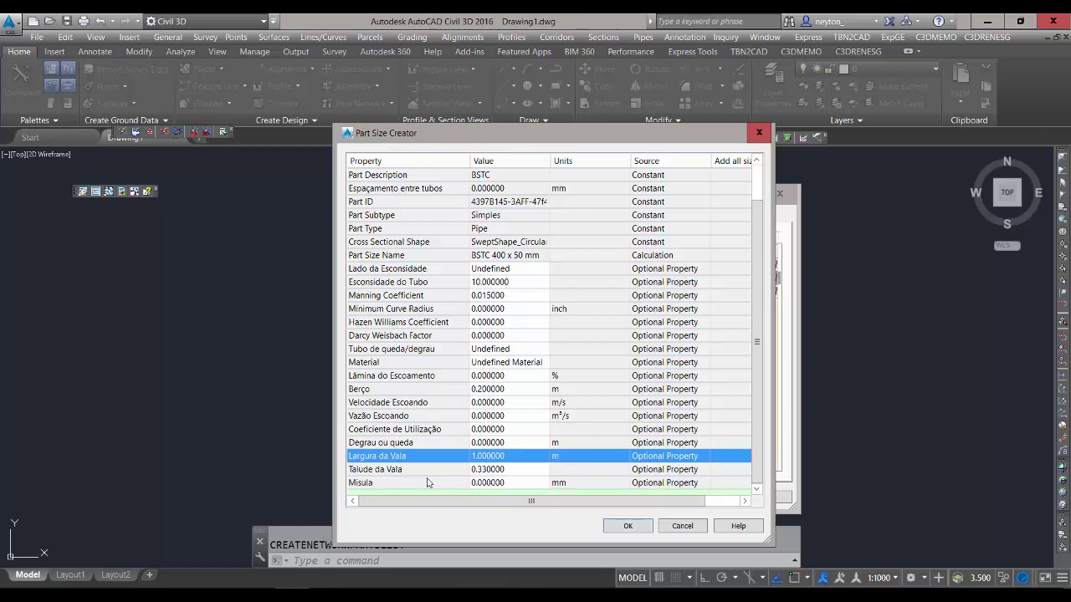
left_click(427, 482)
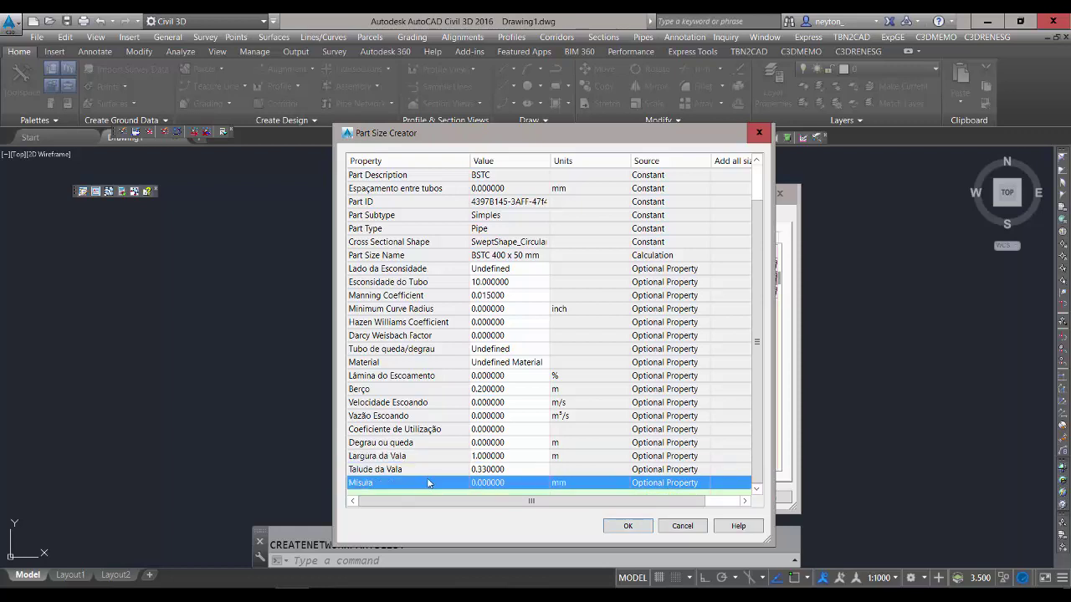
Add the defined BSTC sizes to the parts list and widen the list to show their full names.
left_click(641, 527)
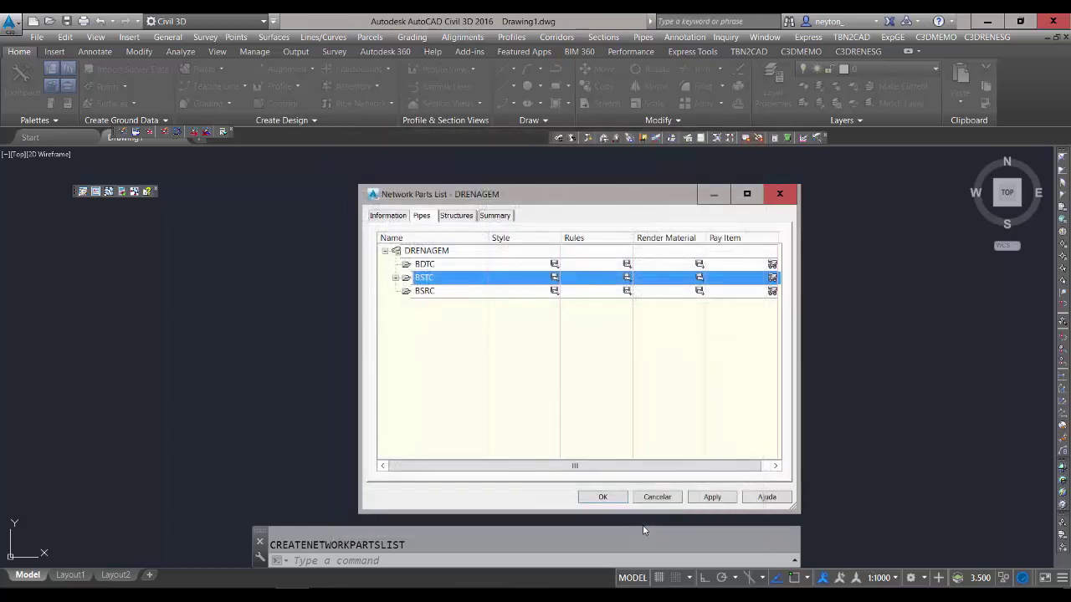
left_click(395, 279)
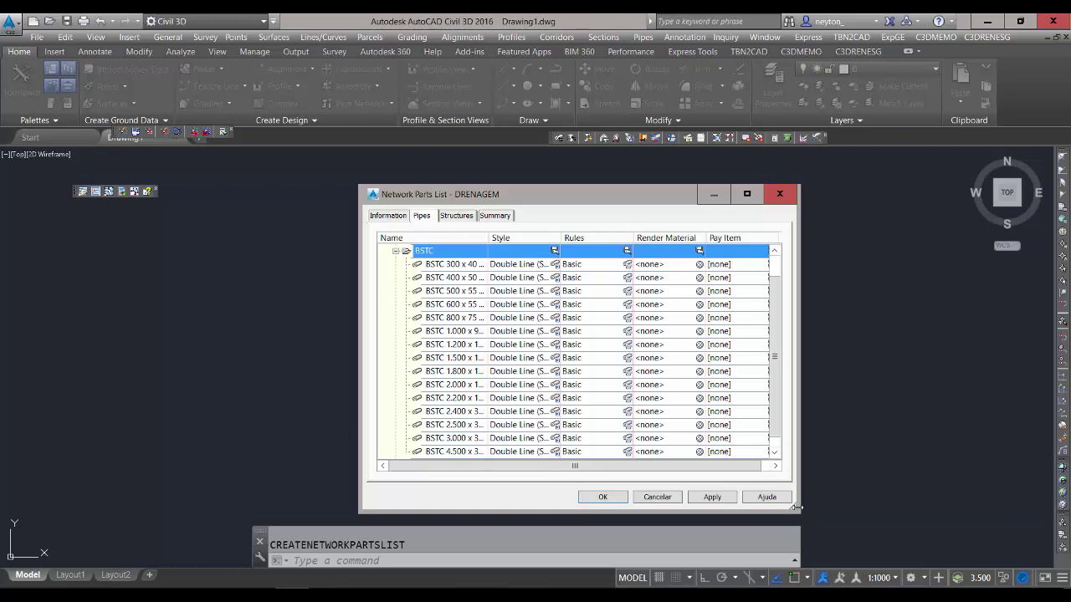
left_click_drag(798, 508, 916, 567)
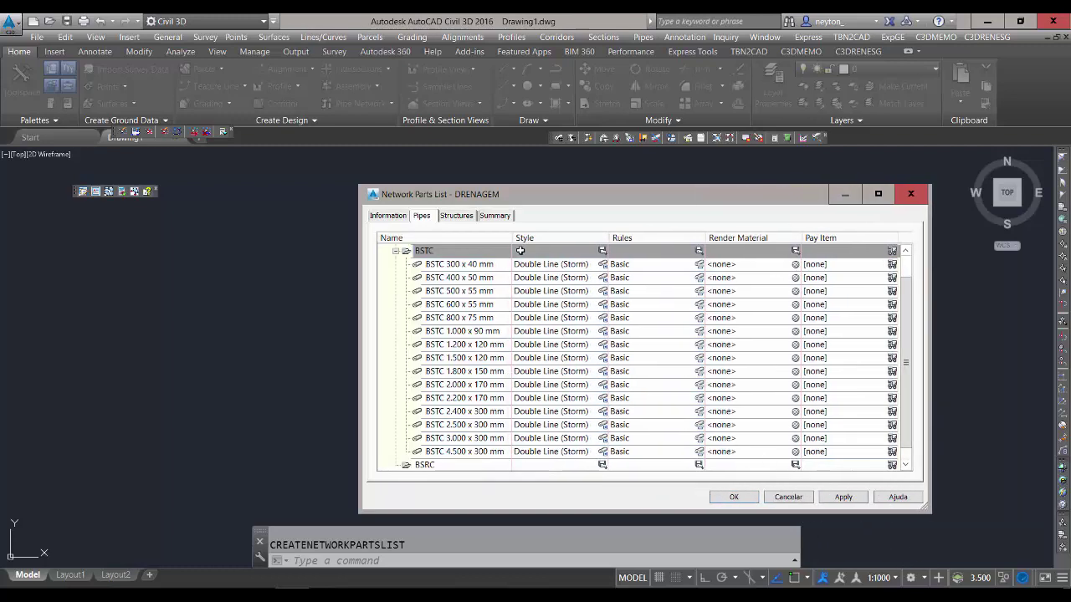
left_click_drag(512, 239, 531, 240)
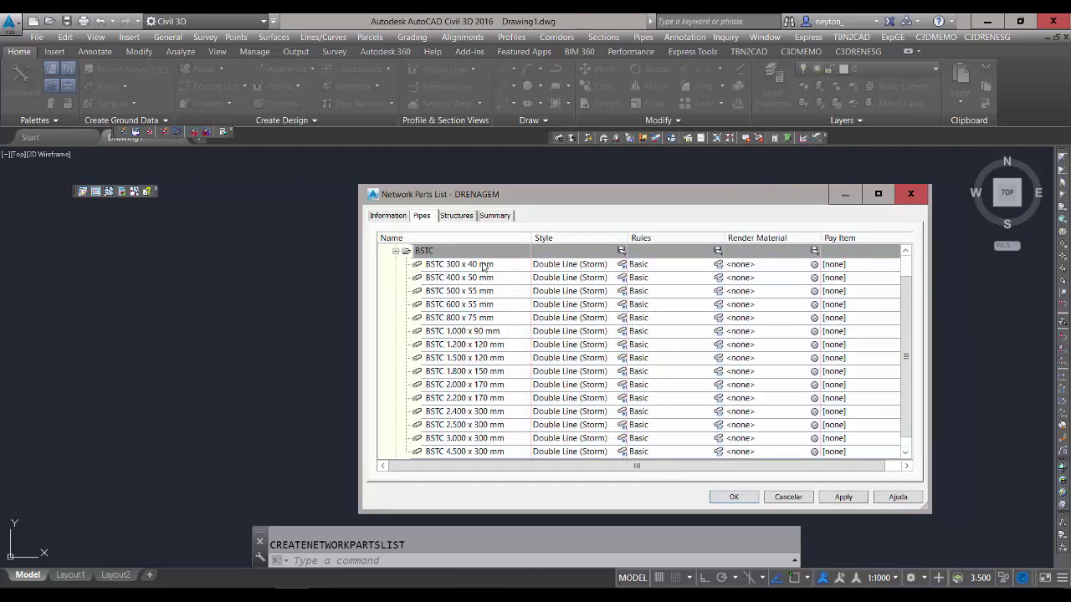
Delete the BSTC 300 x 40 mm and BSTC 500 x 55 mm sizes from the parts list.
right_click(482, 264)
left_click(504, 267)
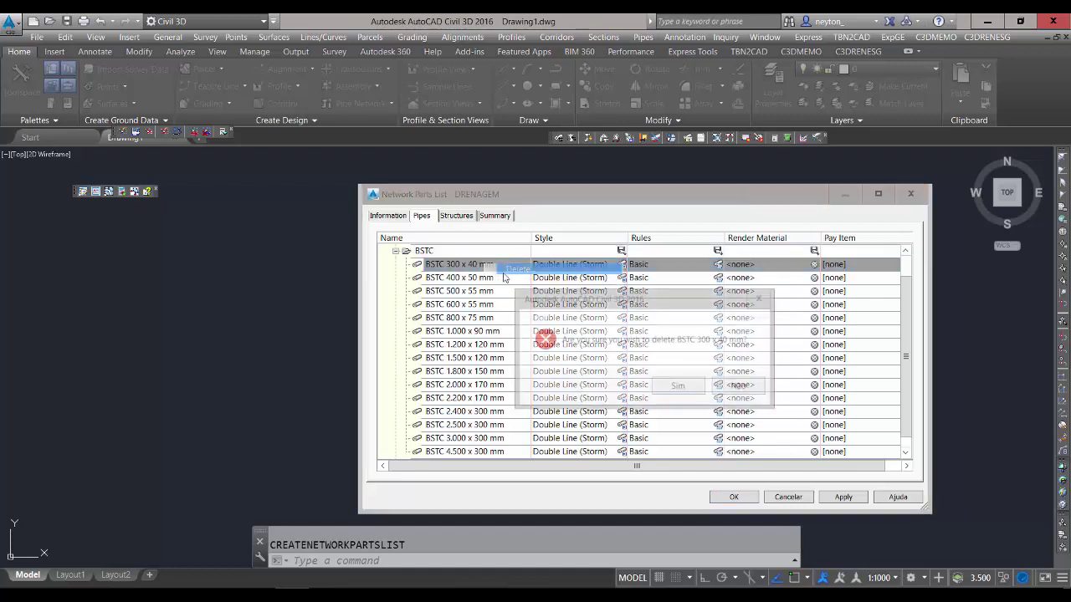
left_click(674, 389)
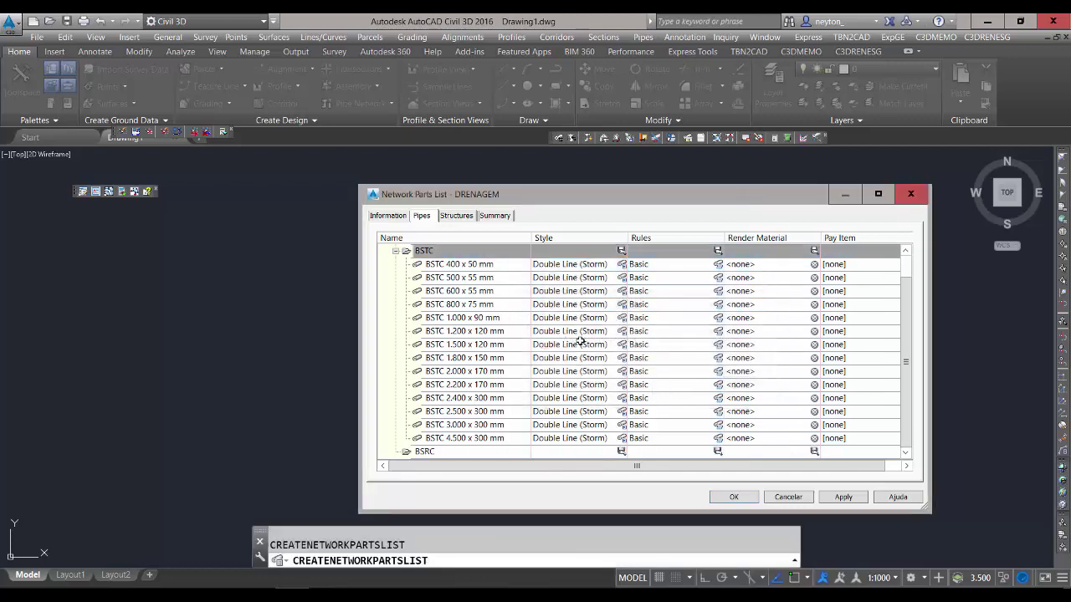
right_click(481, 278)
left_click(507, 285)
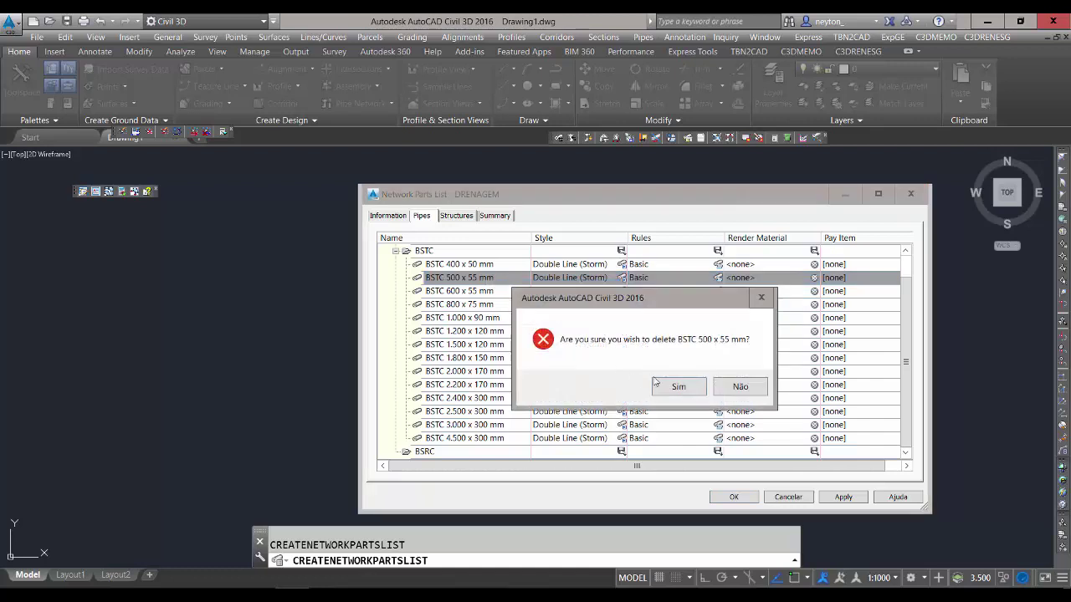
left_click(680, 389)
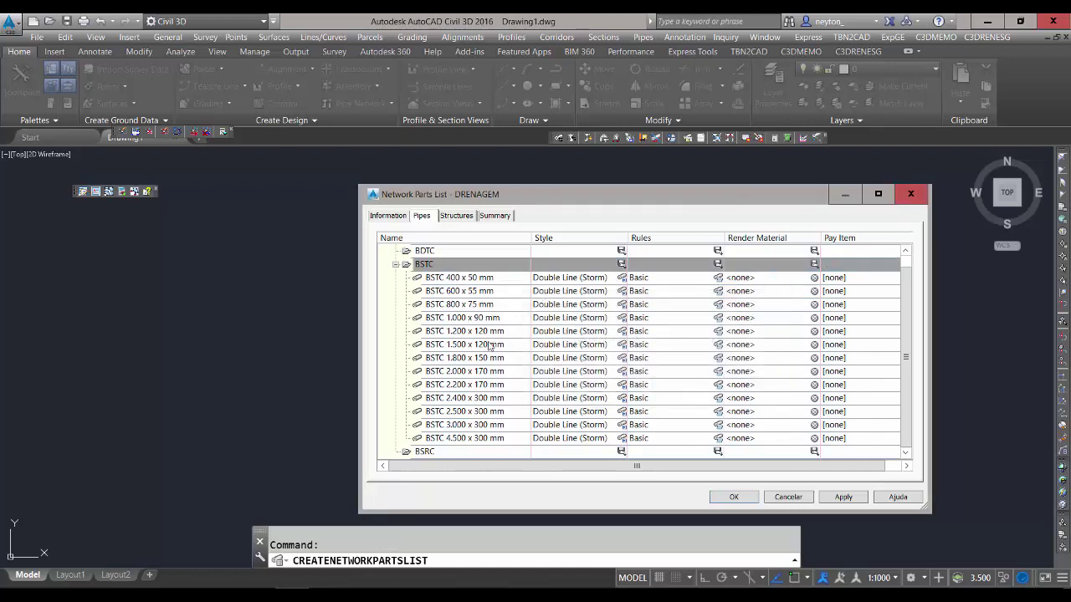
Delete the five largest BSTC sizes, from 2.200 x 170 mm through 4.500 x 300 mm.
left_click(478, 383)
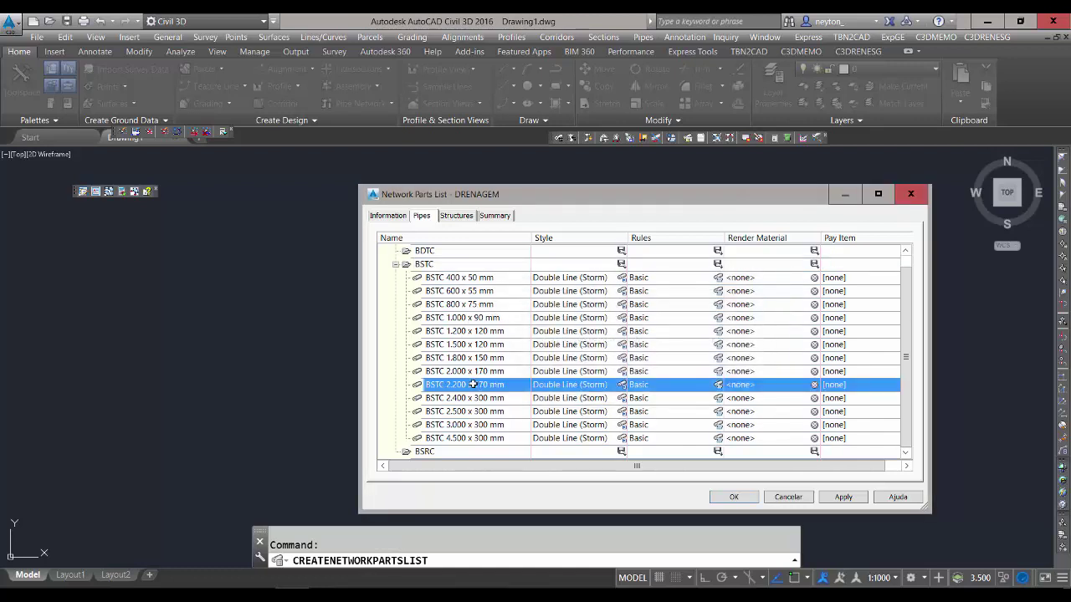
left_click(469, 441, "shift")
right_click(467, 385)
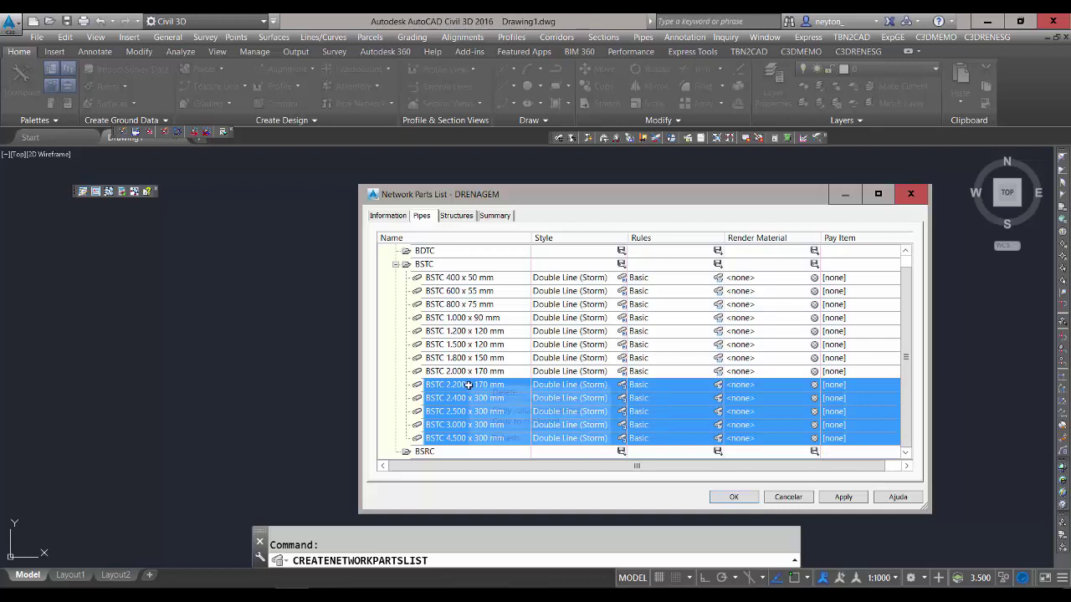
left_click(502, 393)
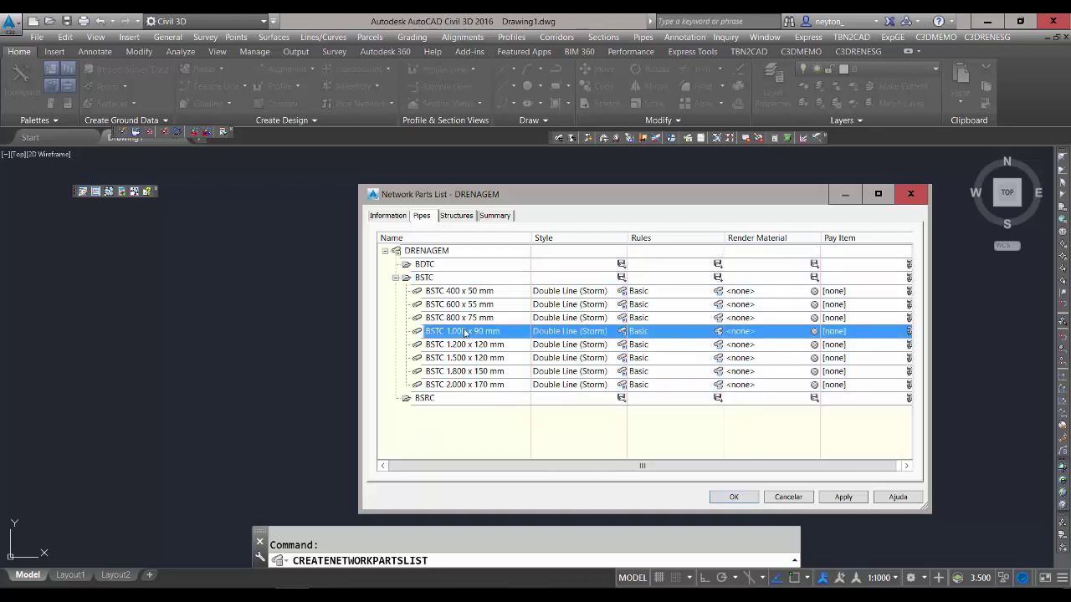
left_click(471, 292)
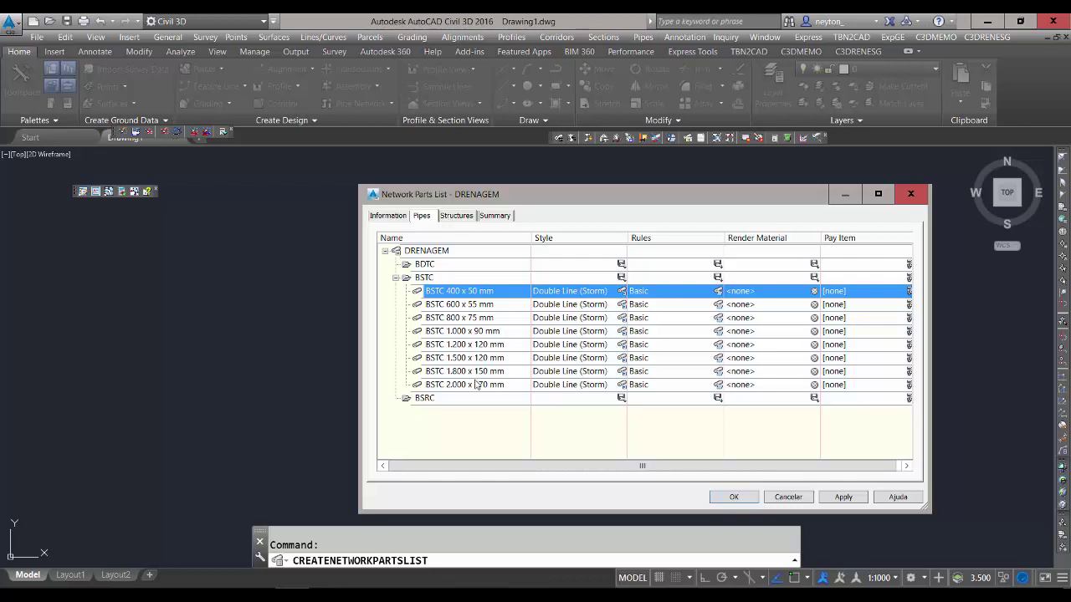
left_click(424, 277)
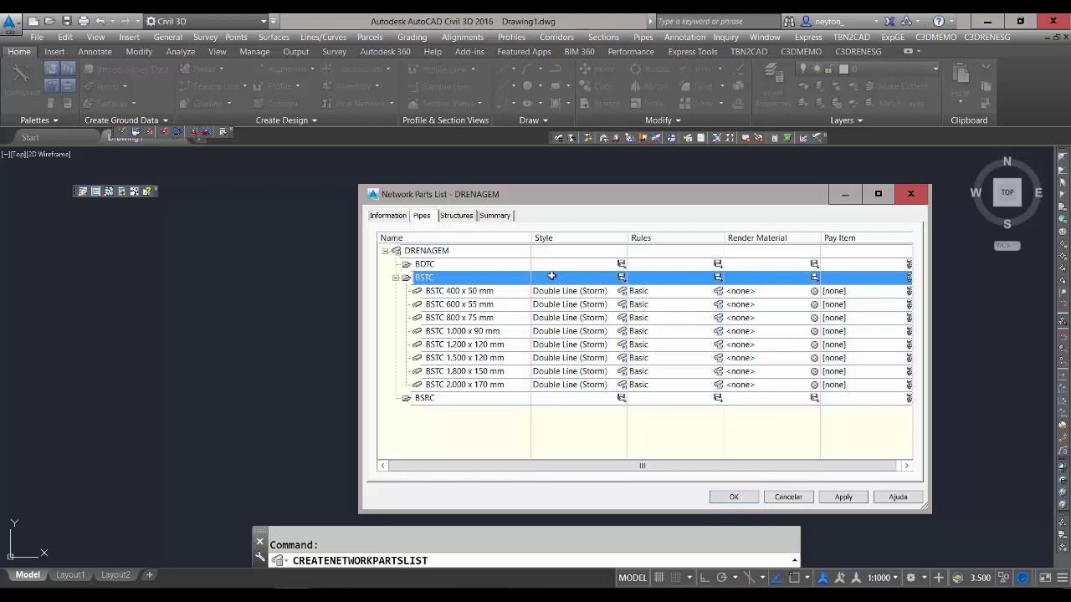
left_click_drag(495, 296, 493, 390)
Create a new pipe style named BSTC for the whole BSTC pipe family.
left_click(622, 279)
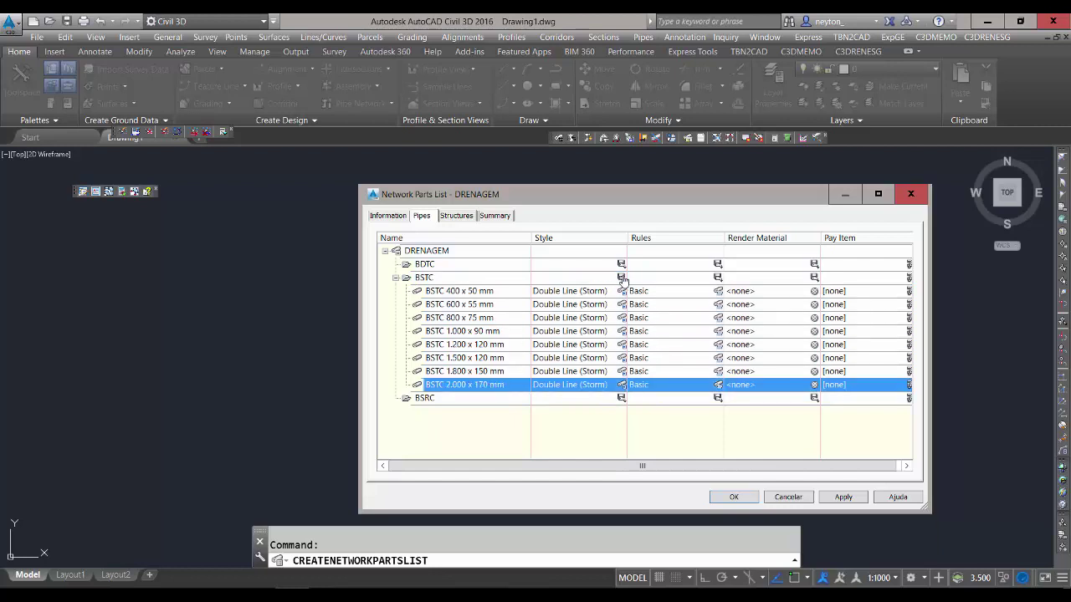
left_click(561, 298)
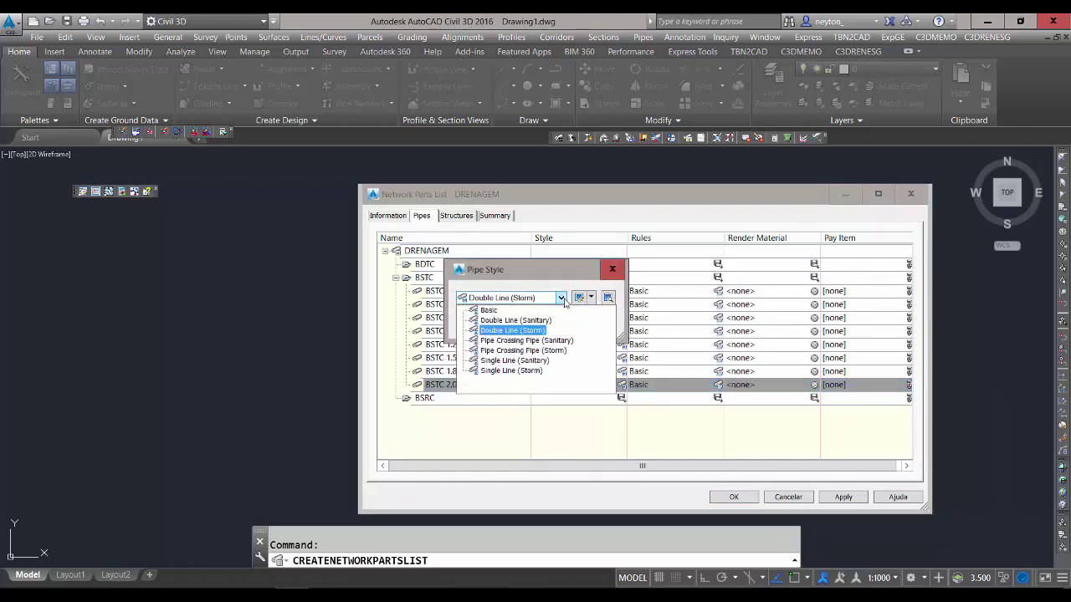
left_click(562, 299)
left_click(590, 298)
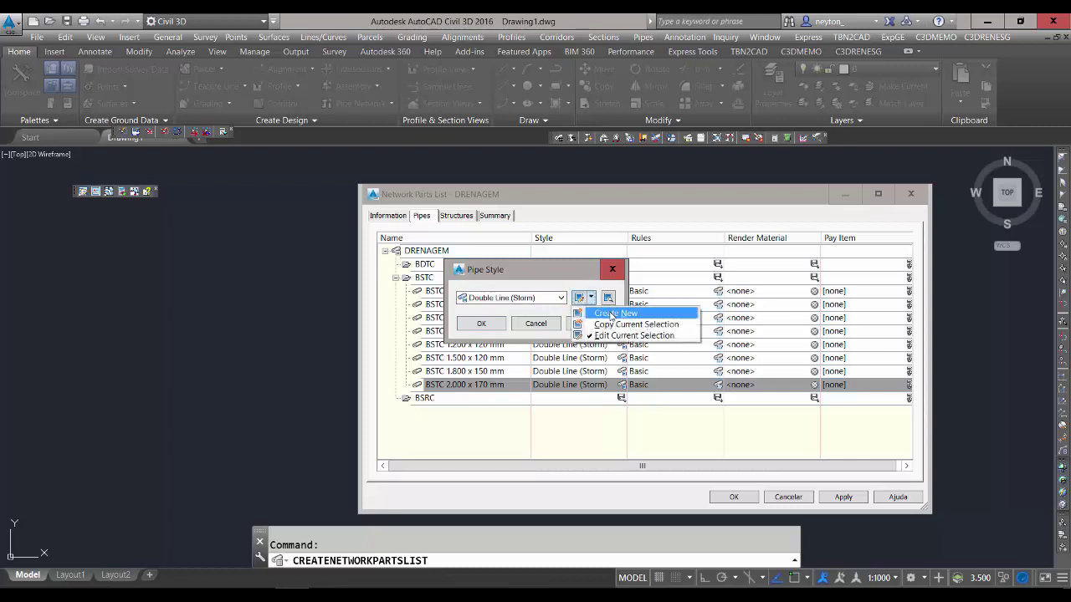
left_click(610, 315)
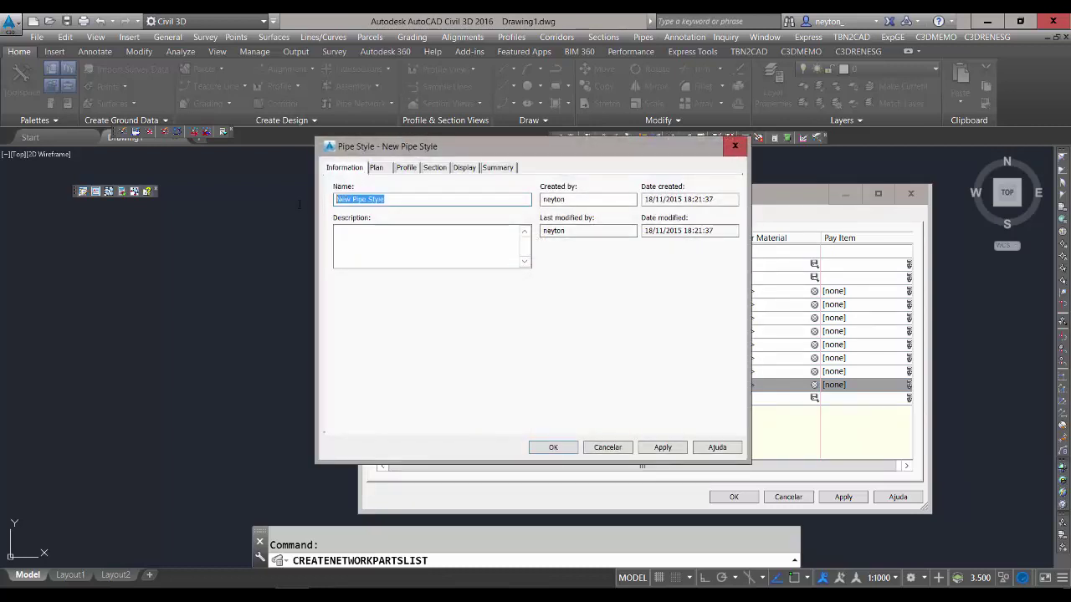
type("BSTC")
left_click_drag(398, 155, 425, 161)
Review the BSTC style's plan, profile and section settings, and show the full component names in its plan display settings.
left_click(402, 175)
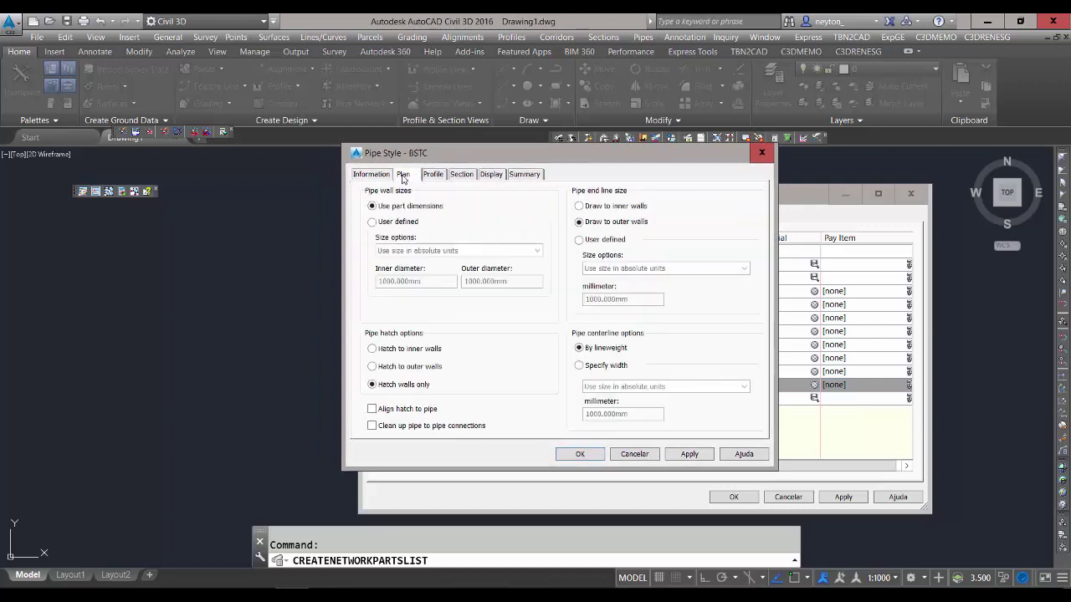
left_click(432, 176)
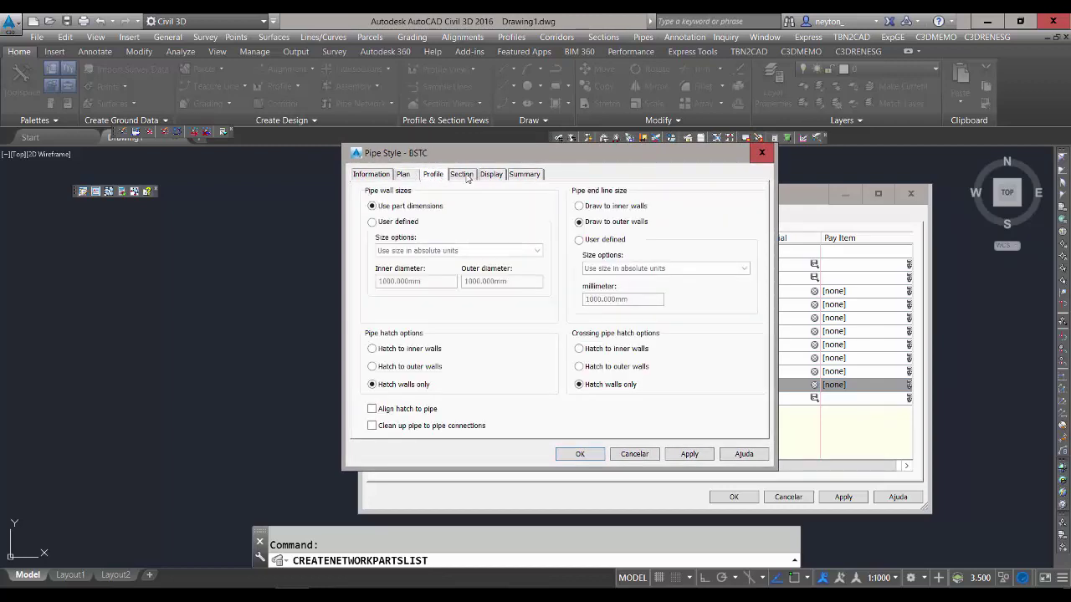
left_click(466, 175)
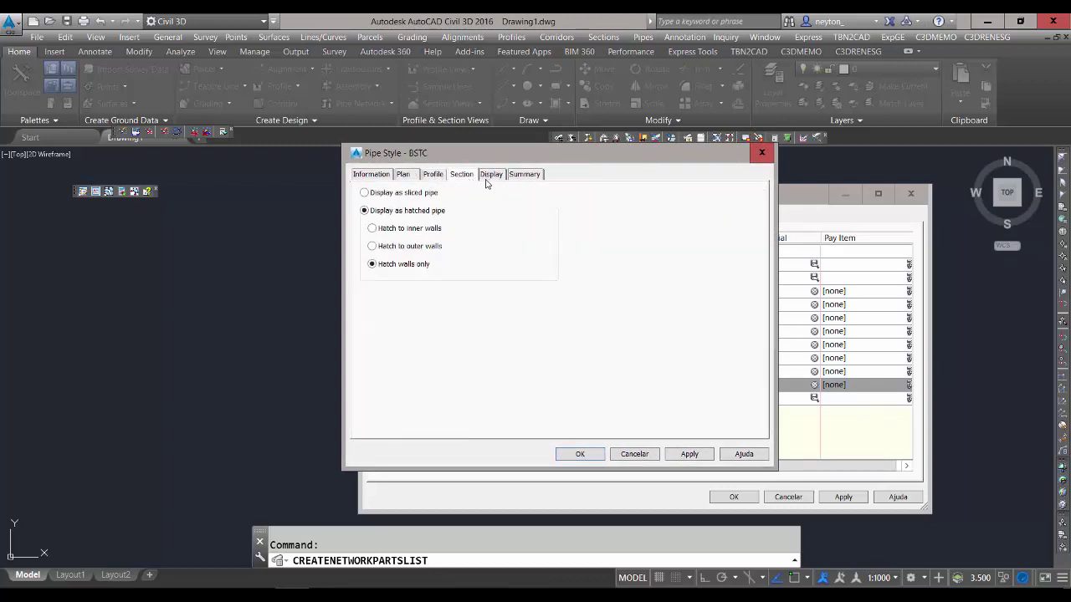
left_click(491, 176)
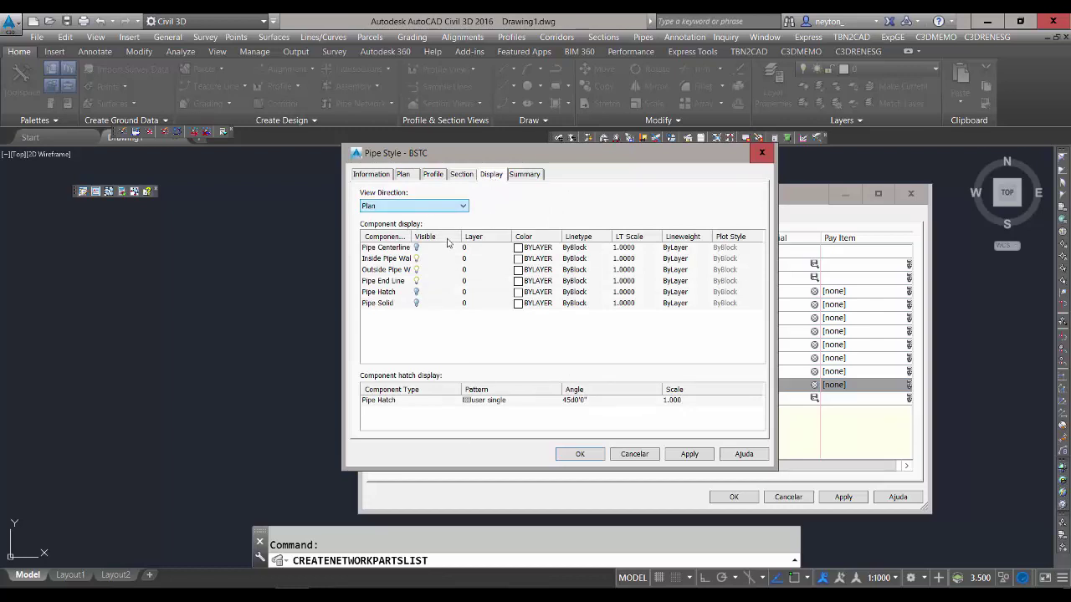
left_click(389, 261)
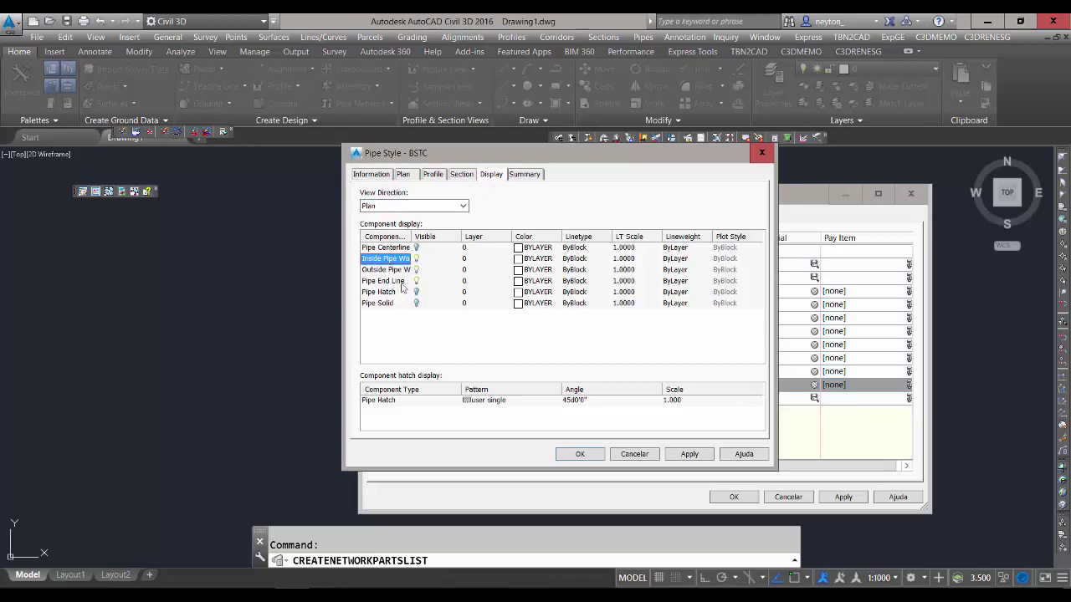
double_click(410, 237)
left_click(410, 270)
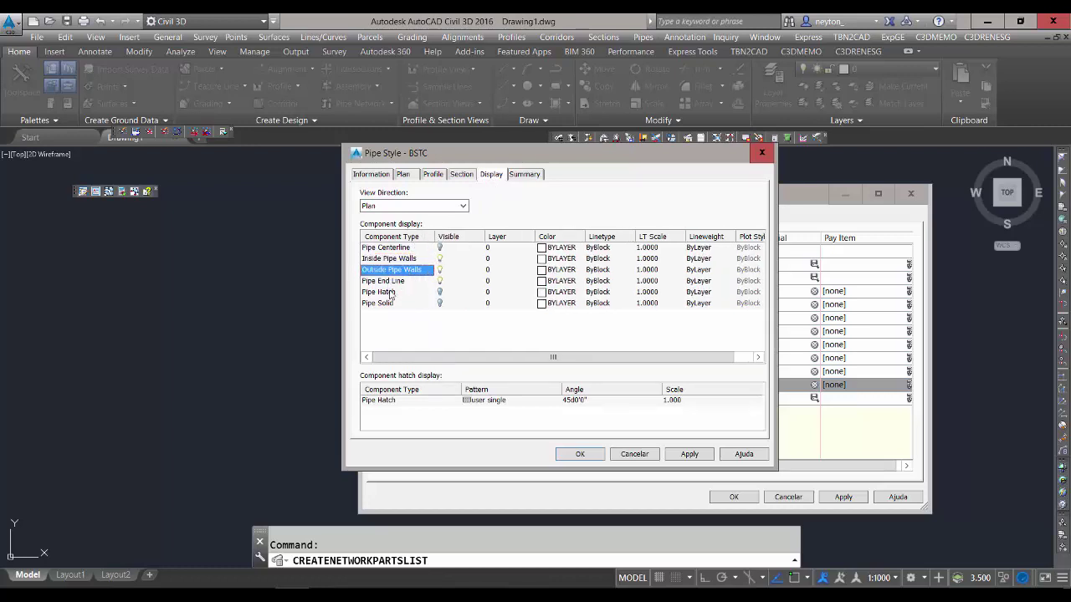
Select Inside Pipe Walls, Outside Pipe Walls and Pipe End Line in the plan display and look through the layers available for them.
left_click(392, 282)
left_click(407, 258, "shift")
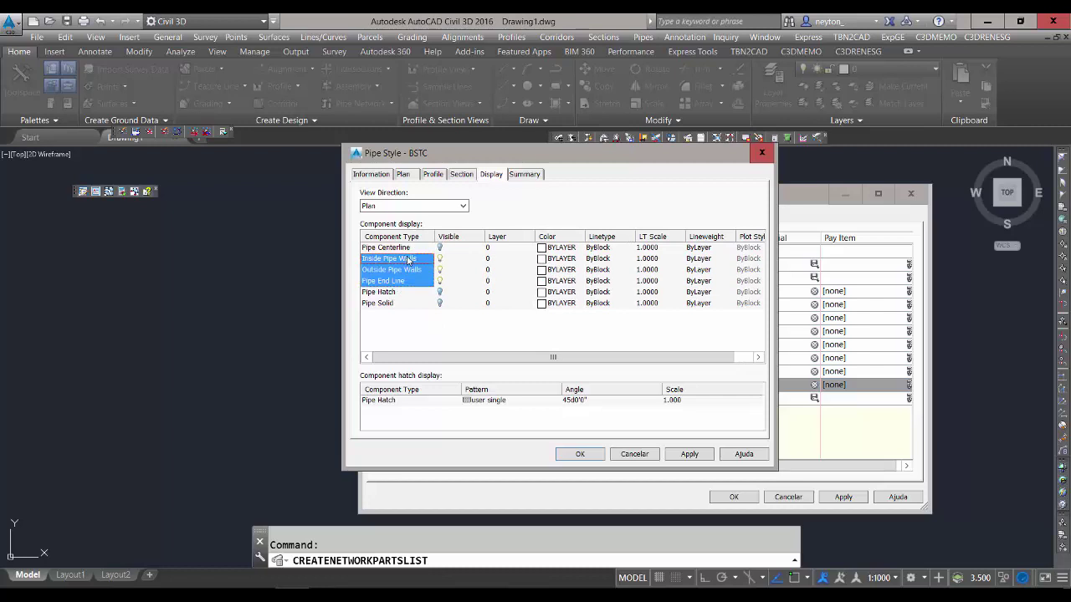
left_click(493, 260)
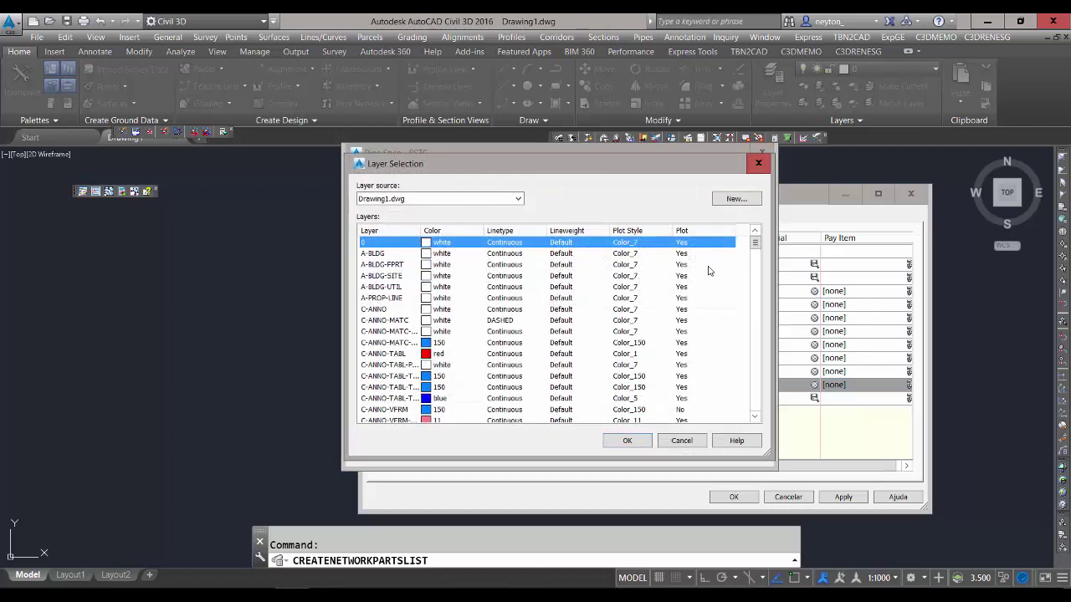
scroll(708, 270, "down", 15)
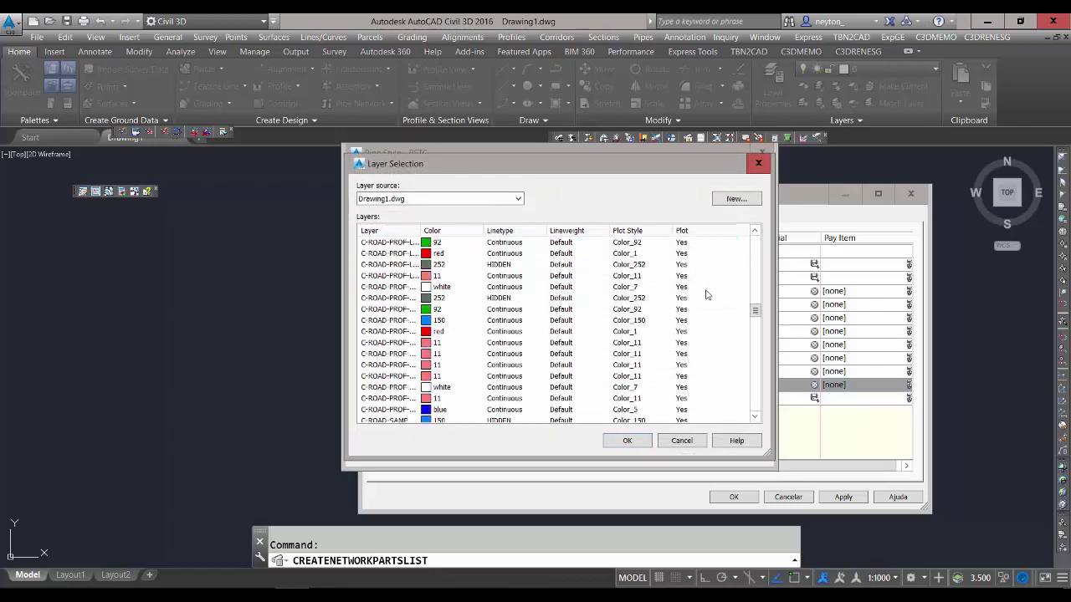
scroll(705, 296, "down", 20)
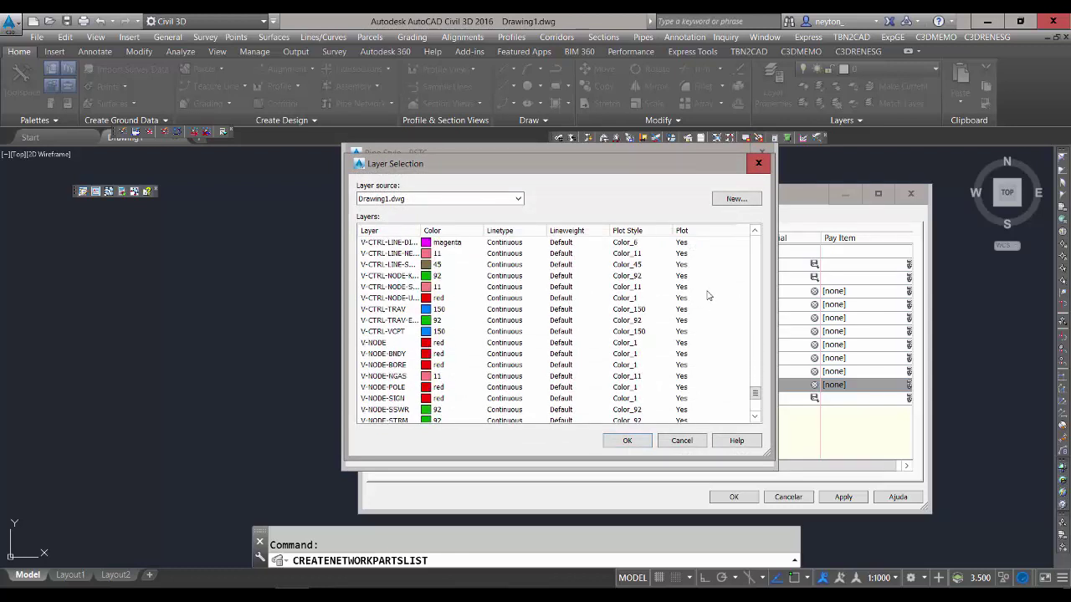
scroll(707, 295, "up", 15)
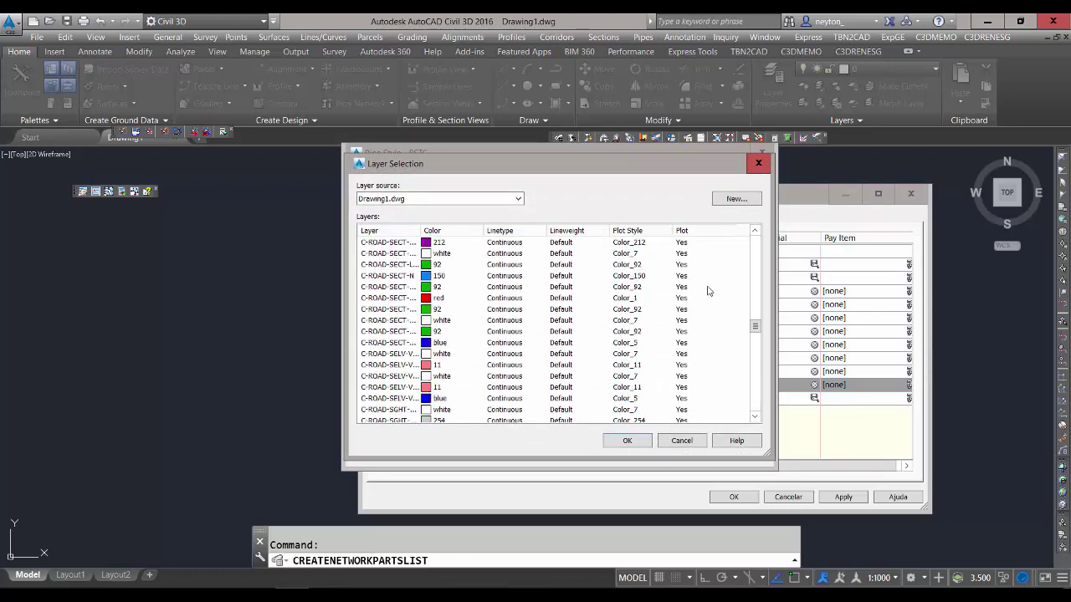
scroll(707, 293, "up", 10)
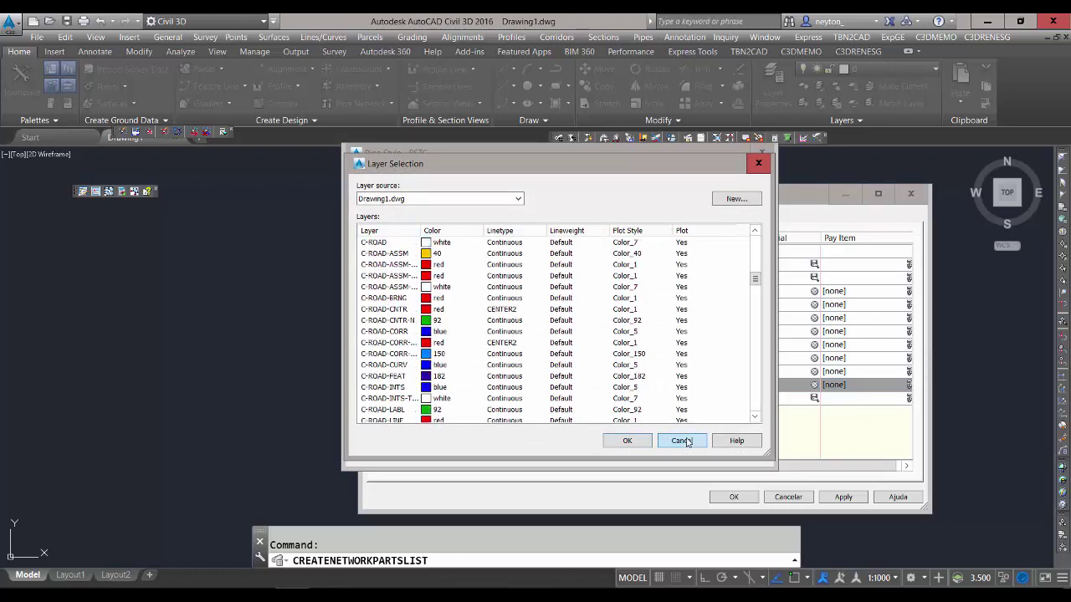
scroll(684, 427, "down", 5)
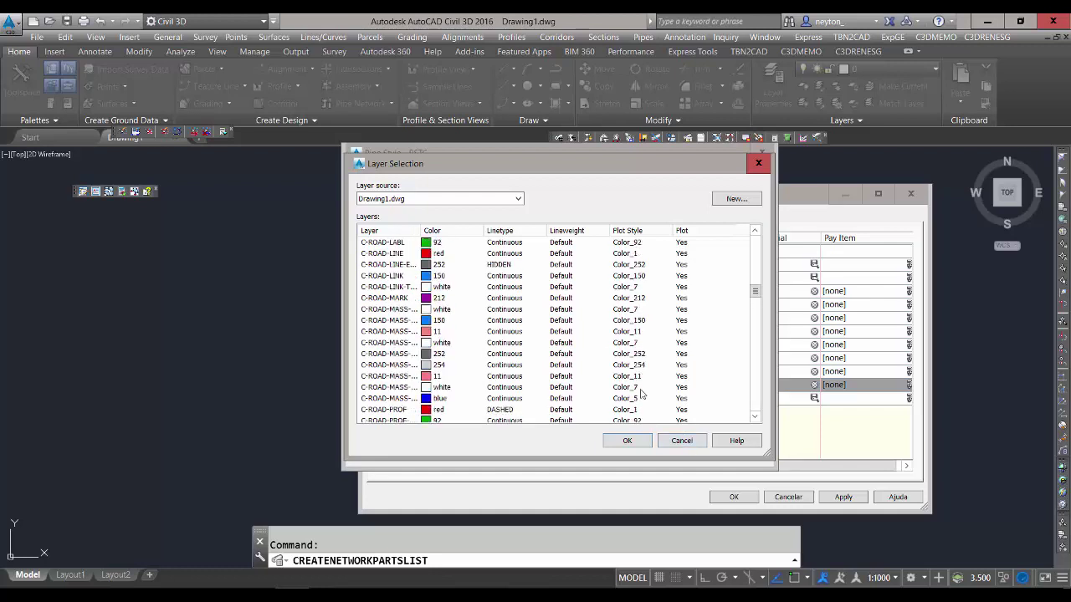
Create a blue layer named BSTC and assign it to the selected pipe walls and end line in plan view.
left_click(735, 201)
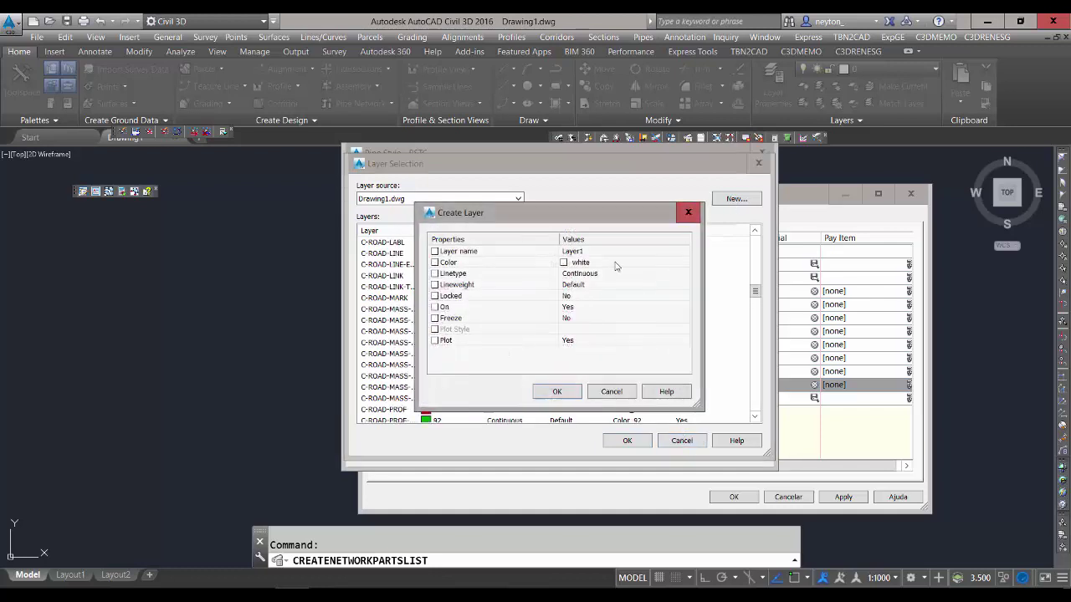
left_click(619, 251)
type("BSTC")
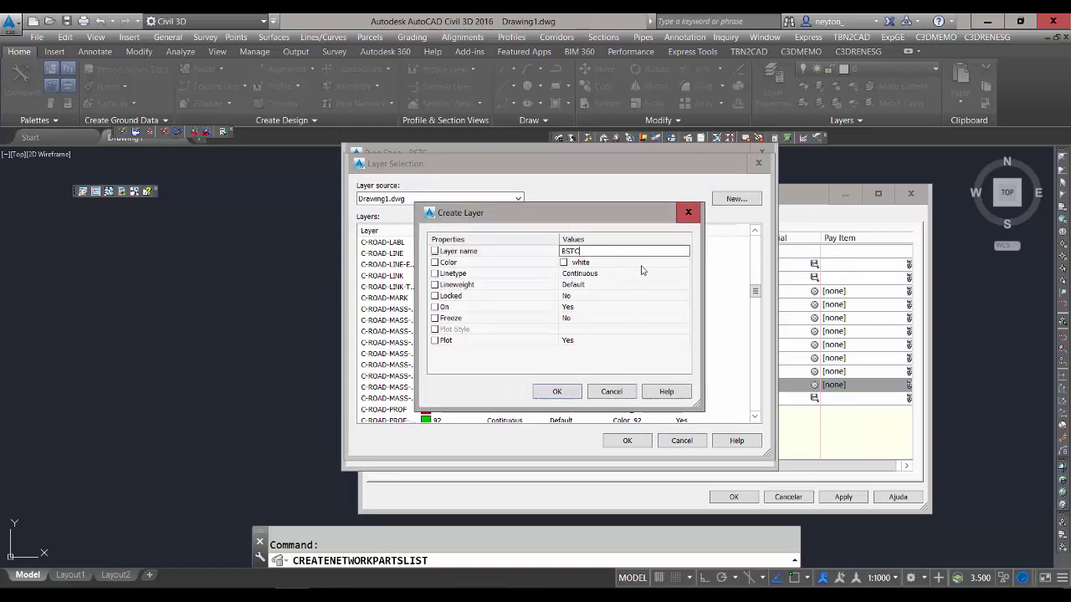
left_click(646, 263)
left_click(686, 263)
left_click(496, 341)
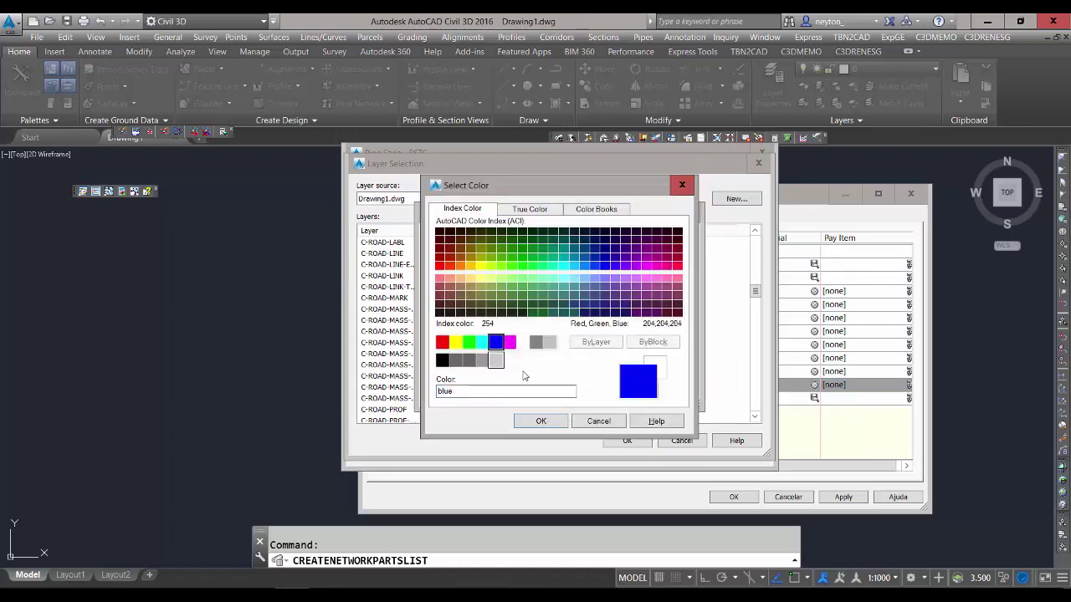
left_click(540, 421)
left_click(562, 390)
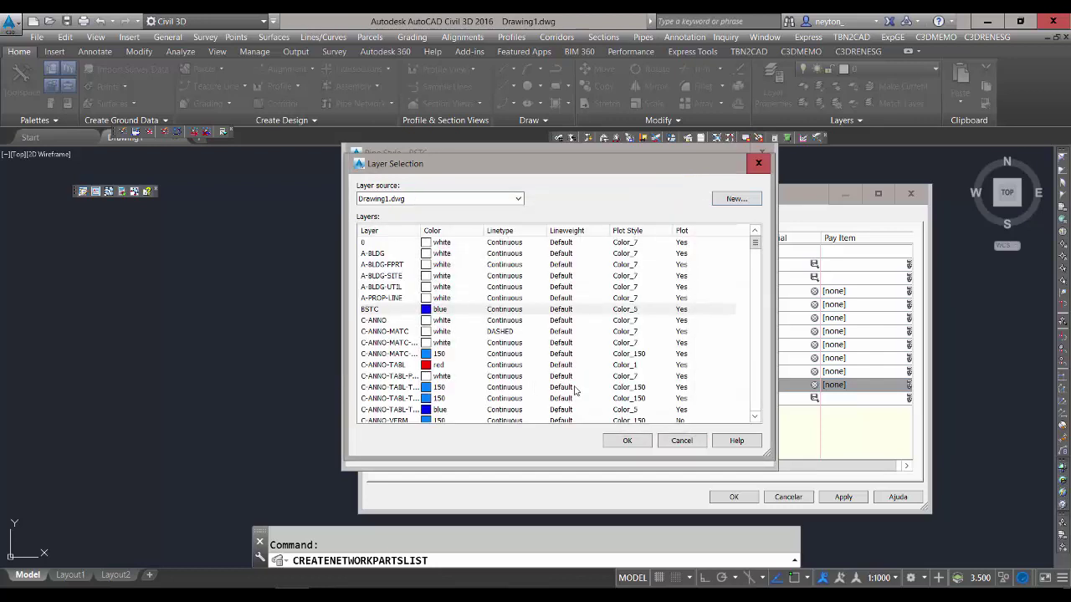
left_click(629, 440)
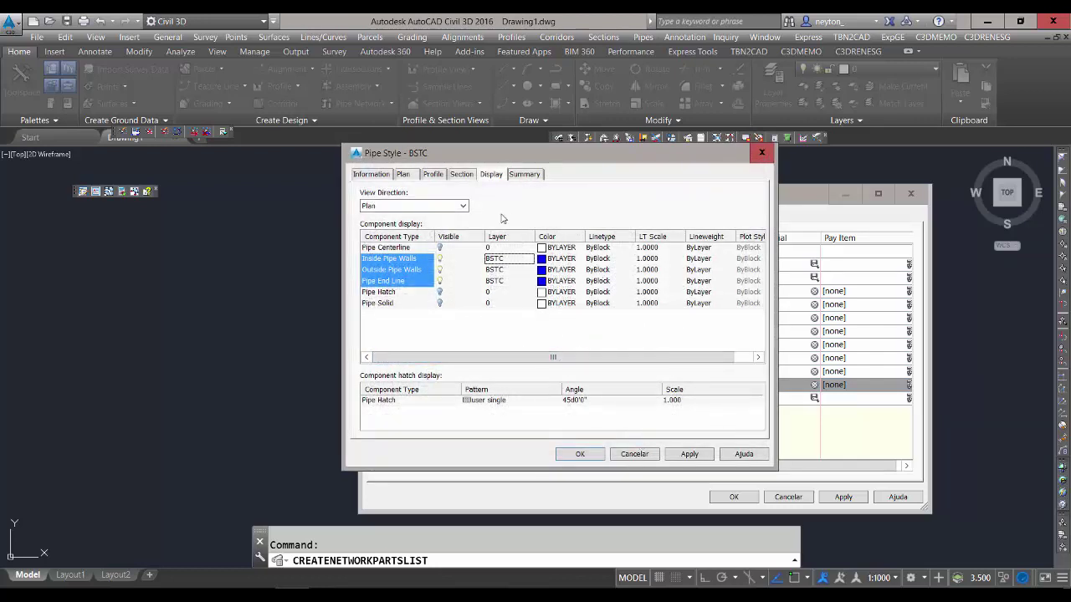
Assign the BSTC layer to the inside walls, outside walls and end line in the style's profile display, and apply the style to the BSTC family.
left_click(434, 205)
left_click(374, 231)
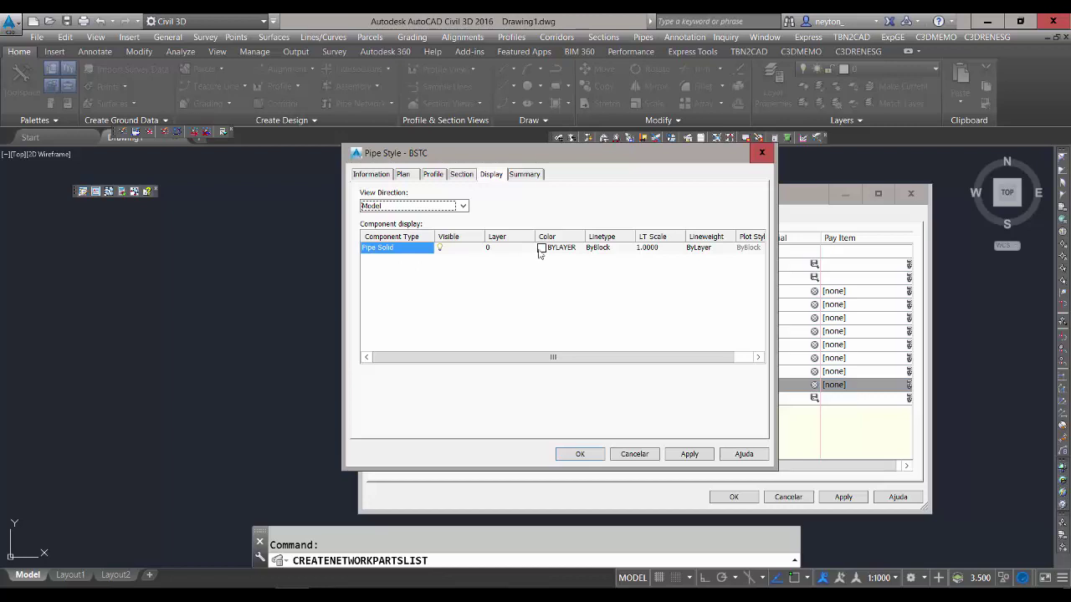
left_click(433, 207)
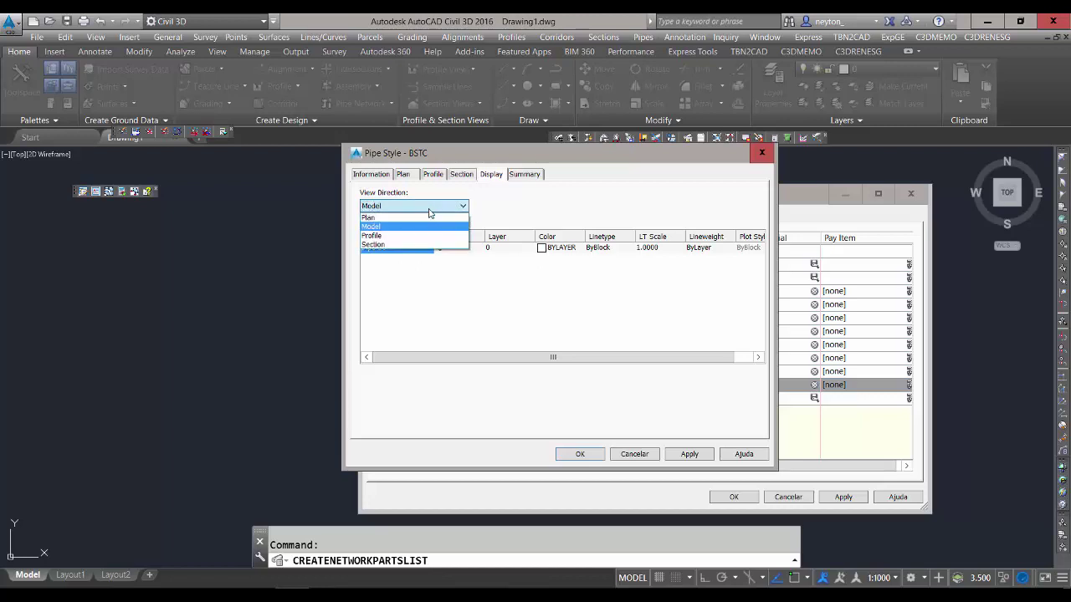
left_click(391, 236)
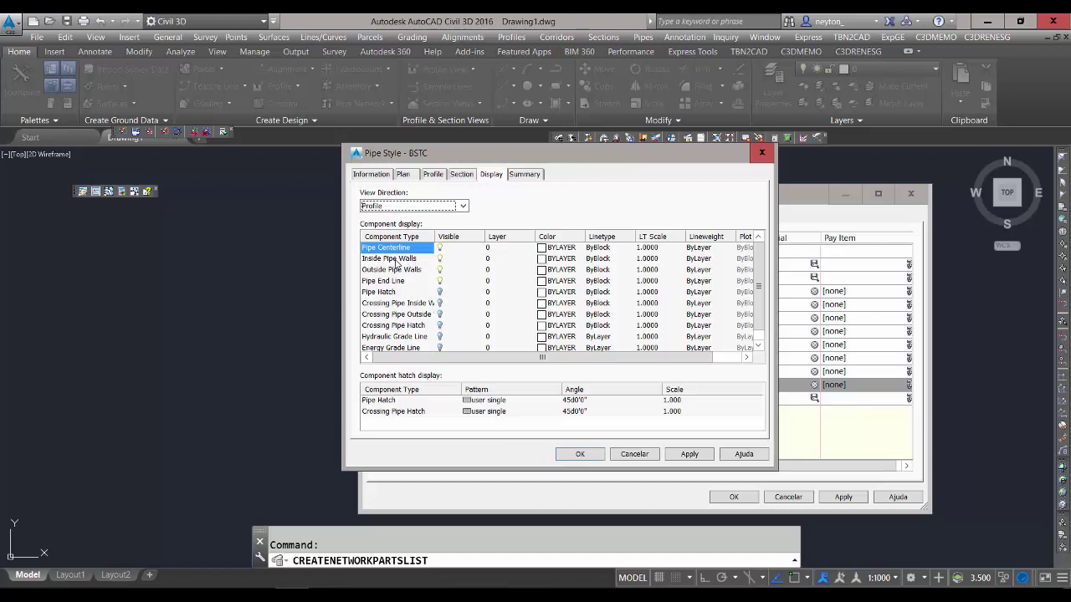
left_click(397, 259)
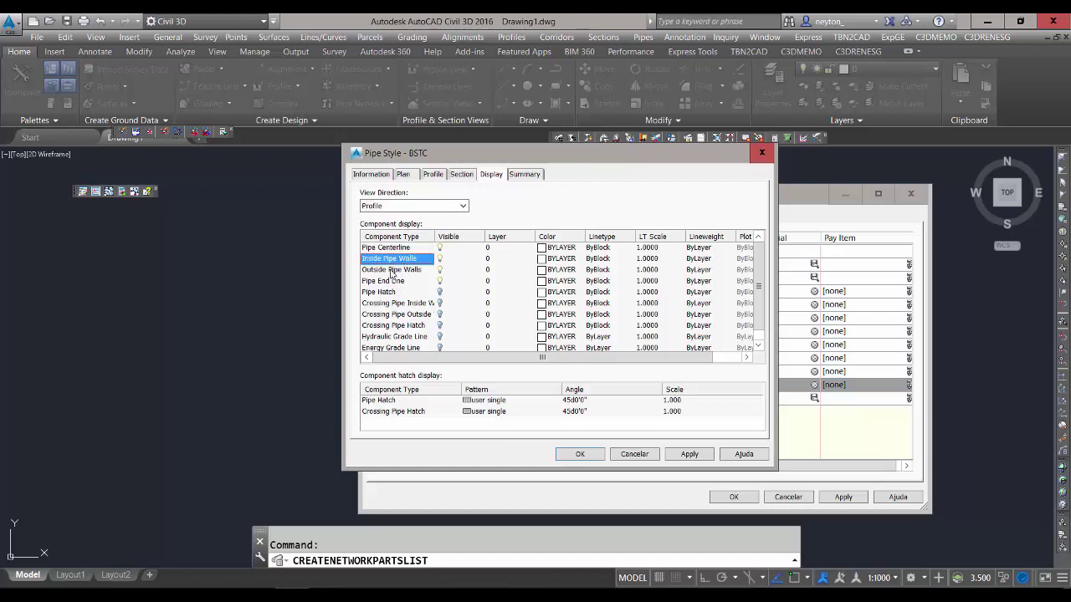
left_click(391, 270, "ctrl")
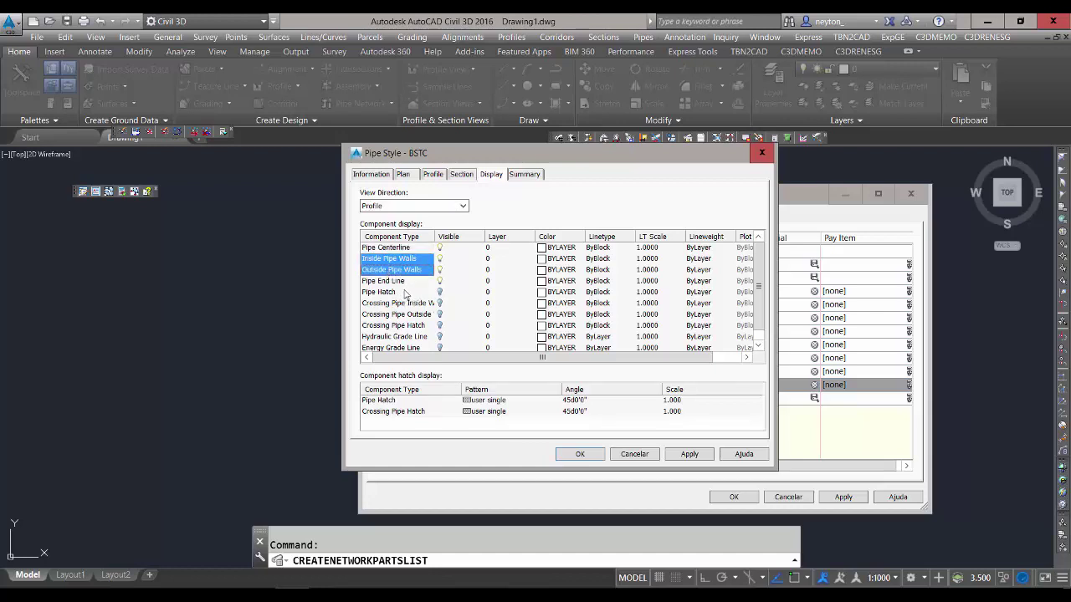
left_click(400, 285, "ctrl")
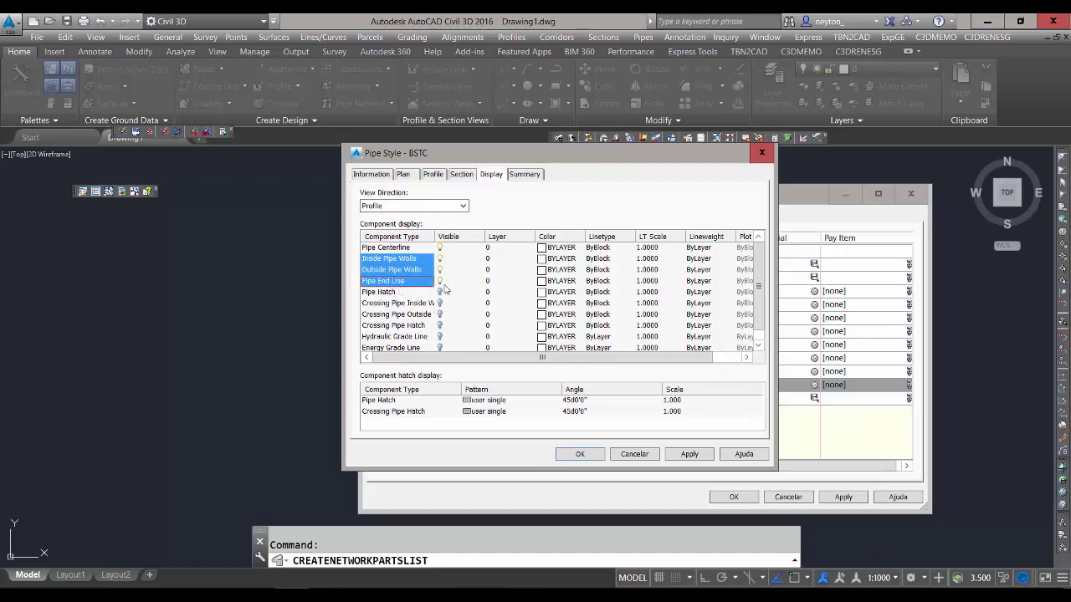
left_click(494, 266)
left_click(368, 311)
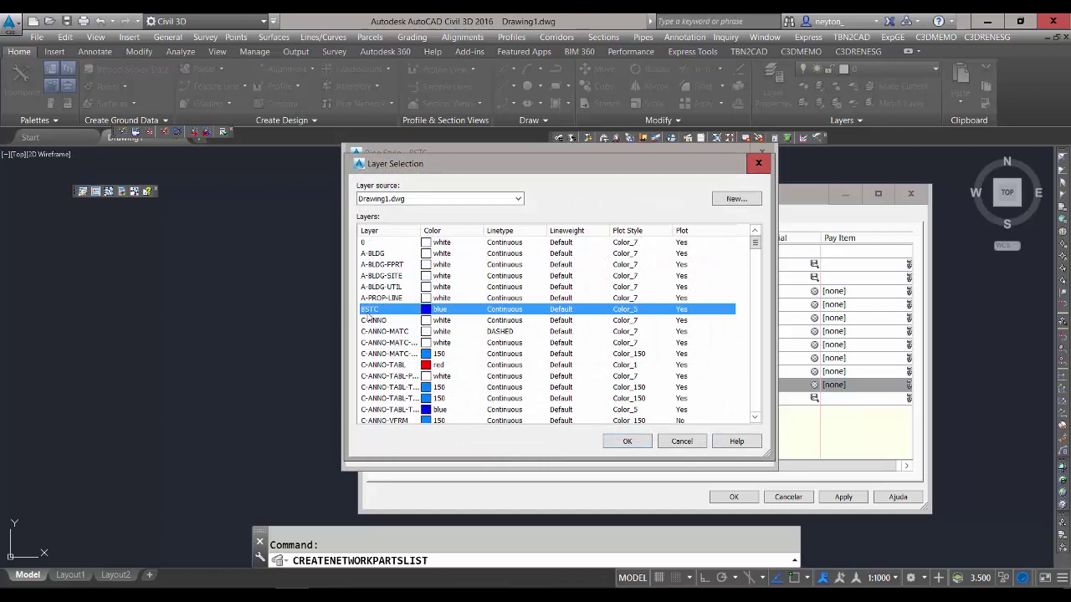
left_click(627, 441)
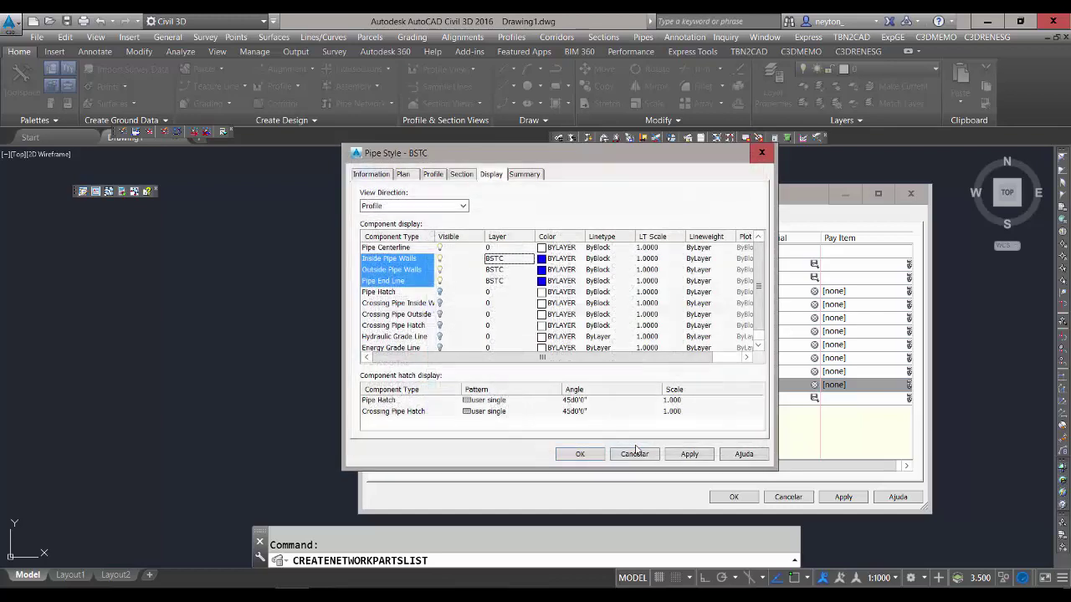
left_click(580, 455)
left_click(493, 328)
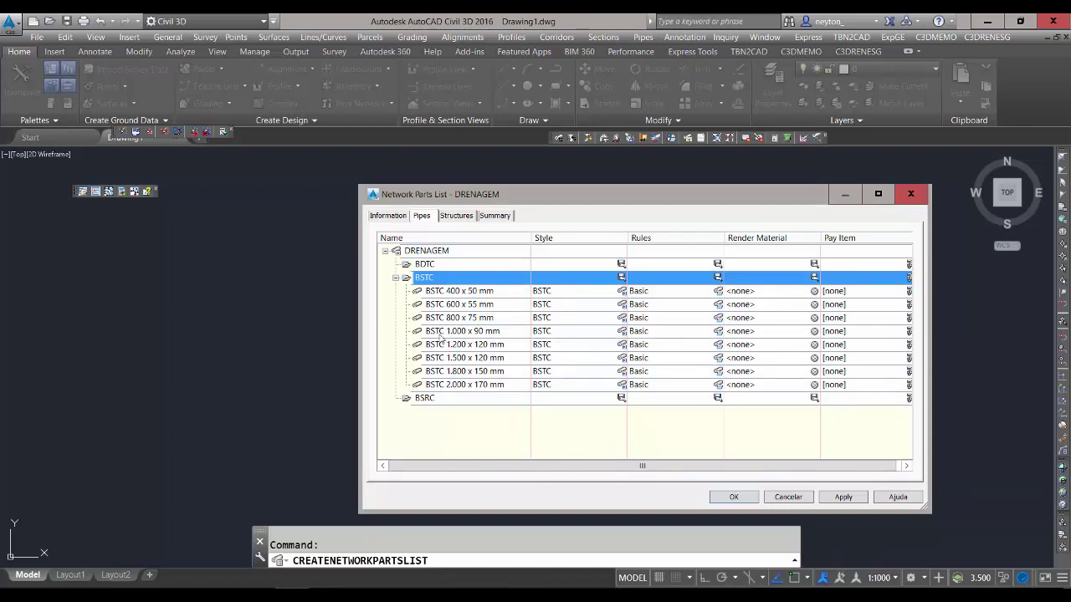
left_click(477, 291)
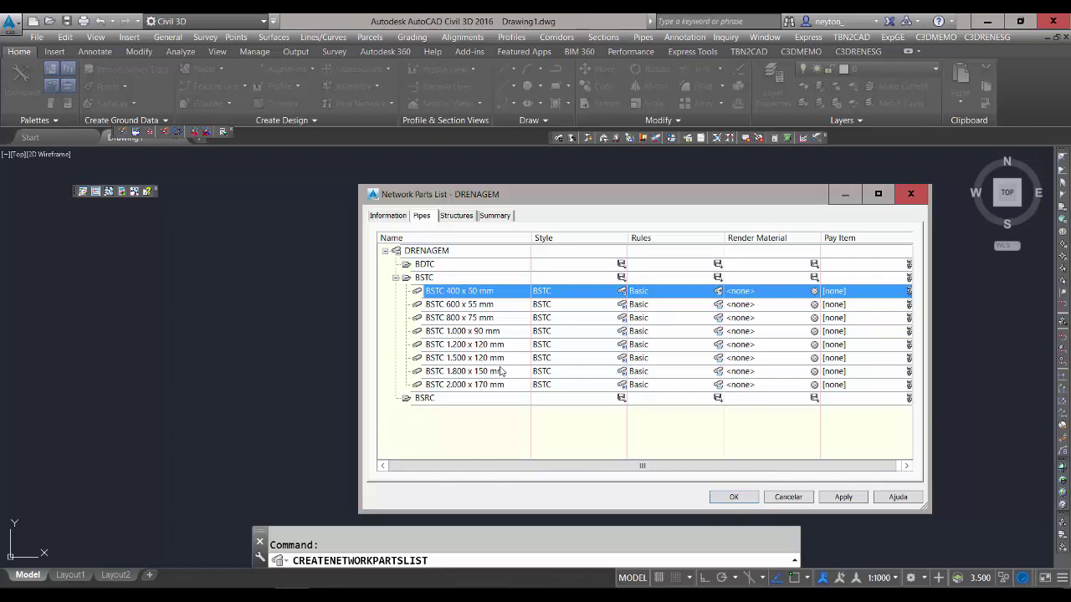
left_click(507, 331)
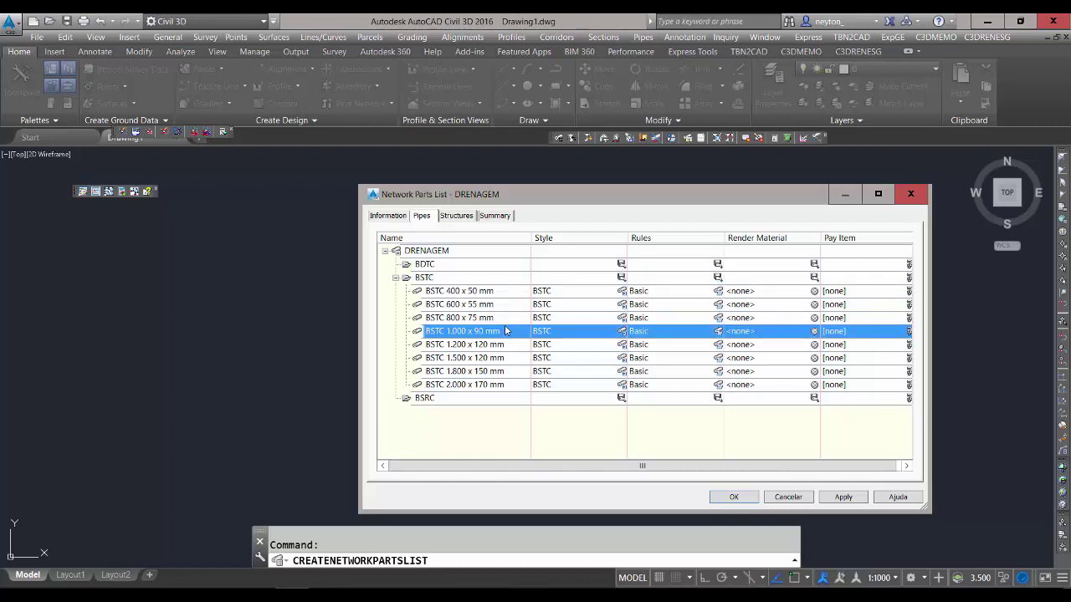
left_click(505, 384)
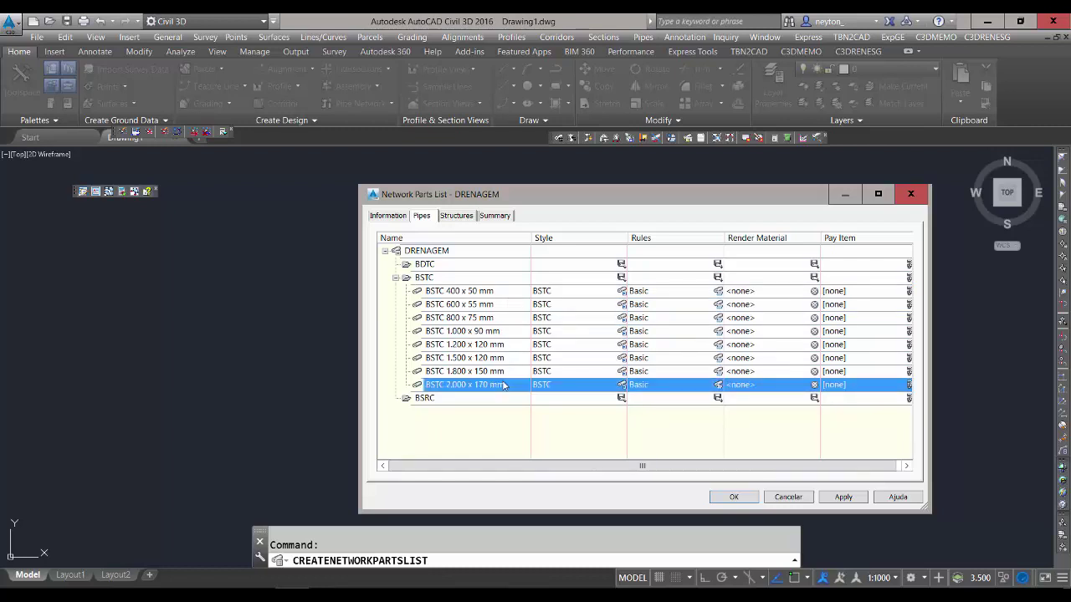
Examine the Cover And Slope and Length Check parameters of the Basic rule set for the BSTC family, leaving them unmodified.
left_click(717, 277)
left_click(590, 299)
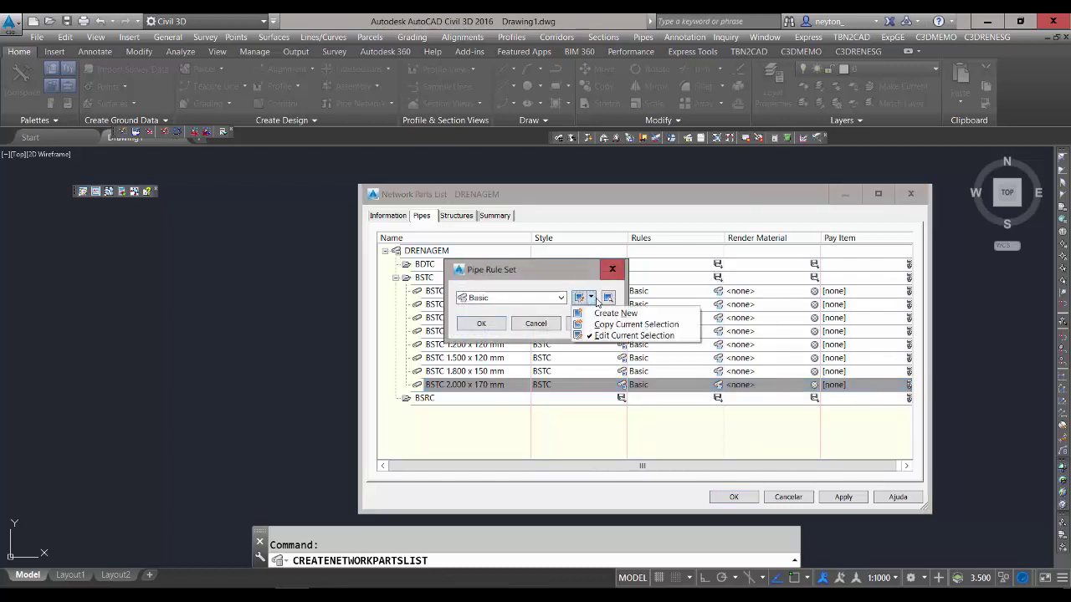
left_click(590, 298)
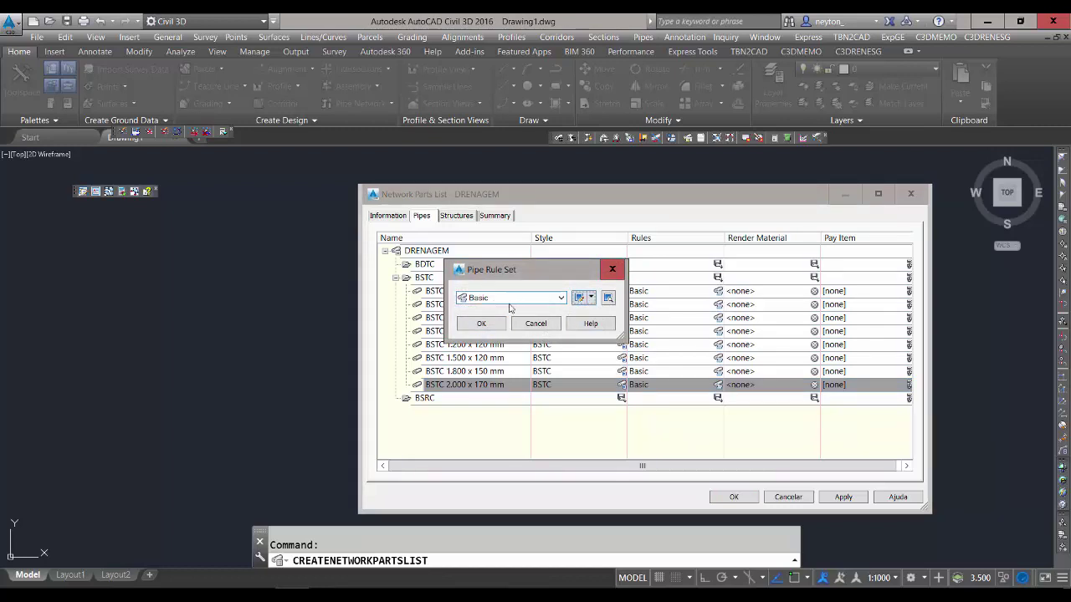
left_click(560, 298)
left_click(514, 309)
left_click(579, 298)
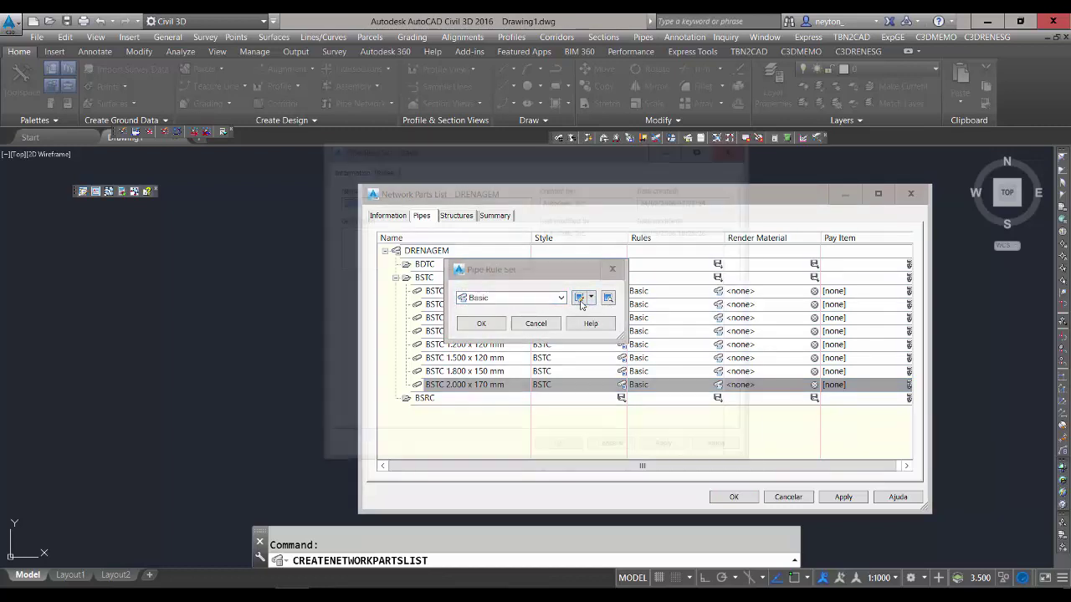
left_click(379, 168)
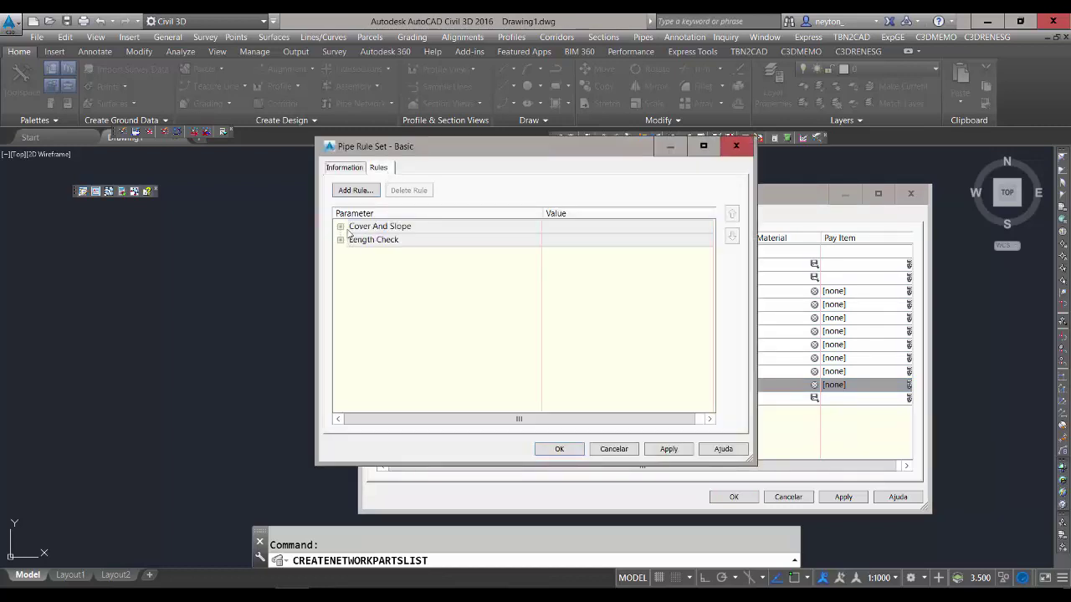
left_click(342, 227)
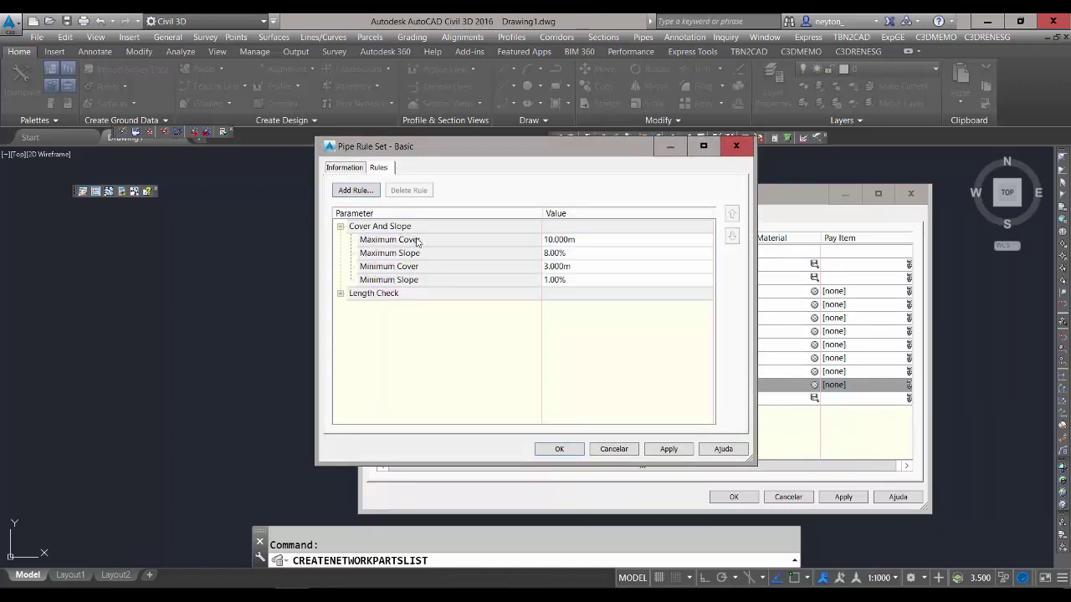
left_click(340, 293)
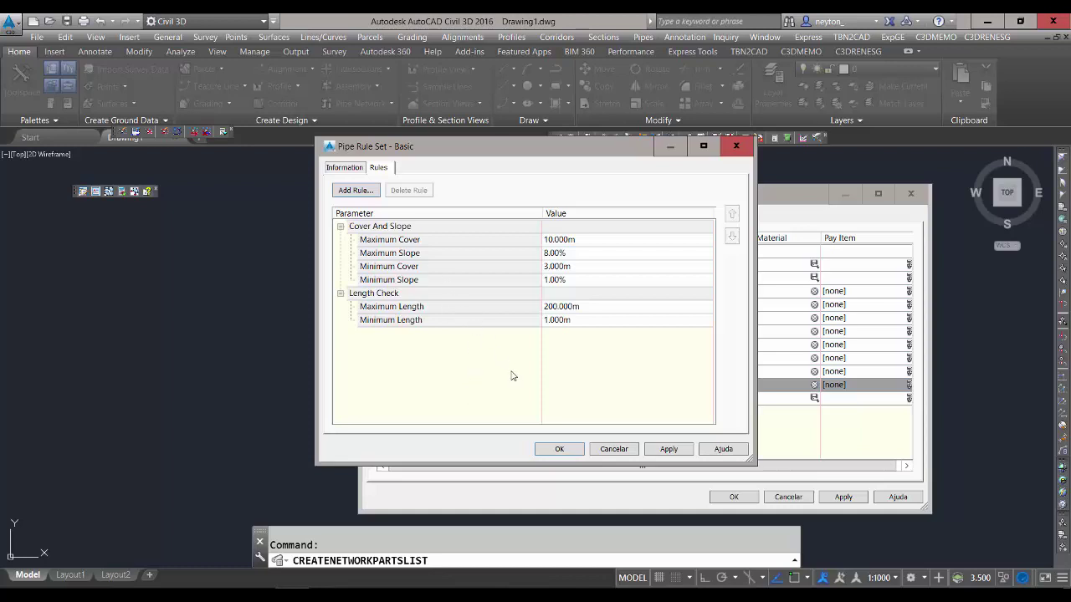
left_click(625, 452)
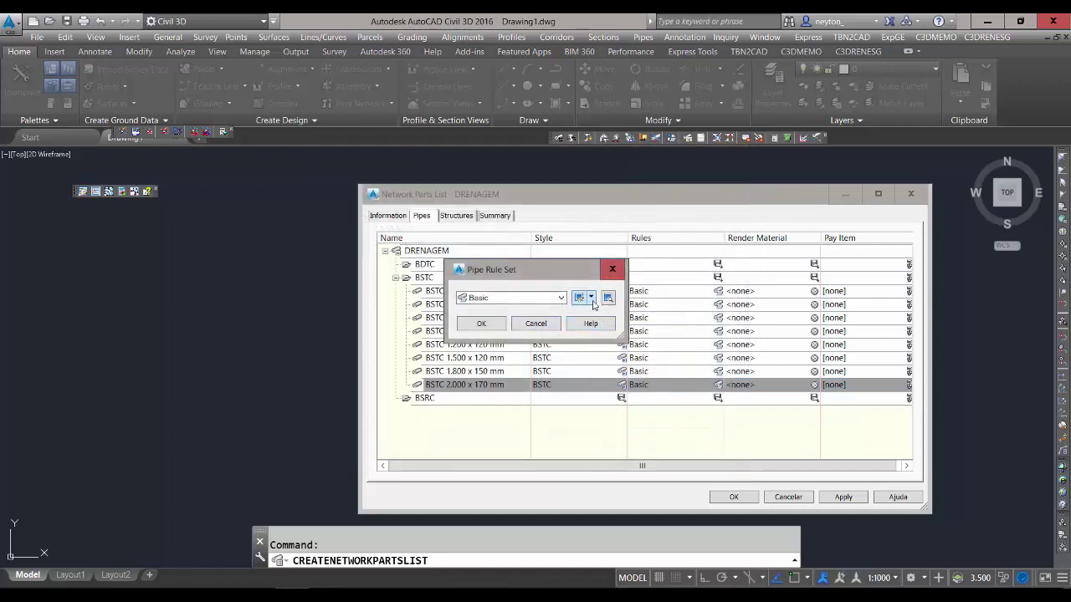
Create a new pipe rule set named BSTC for the BSTC family.
left_click(592, 298)
left_click(607, 313)
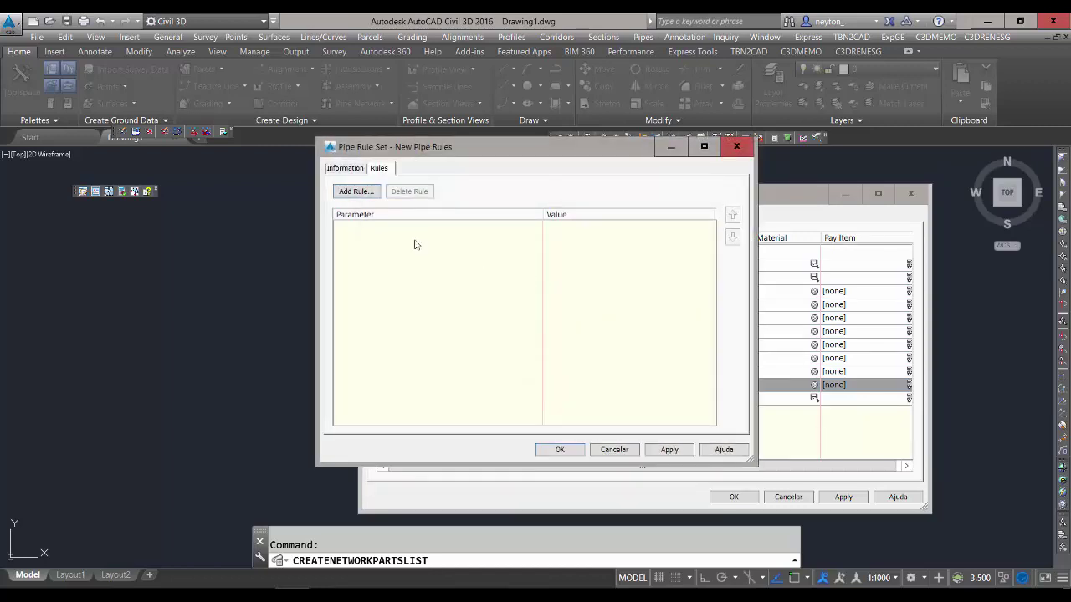
left_click(343, 168)
left_click(404, 199)
left_click_drag(403, 200, 270, 208)
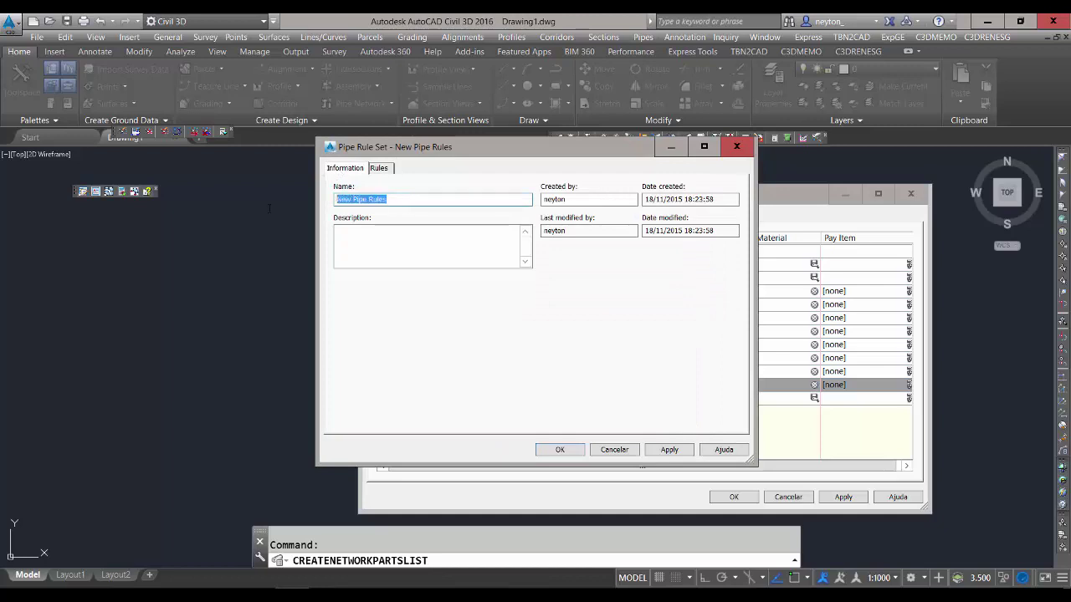
type("BS")
left_click(559, 450)
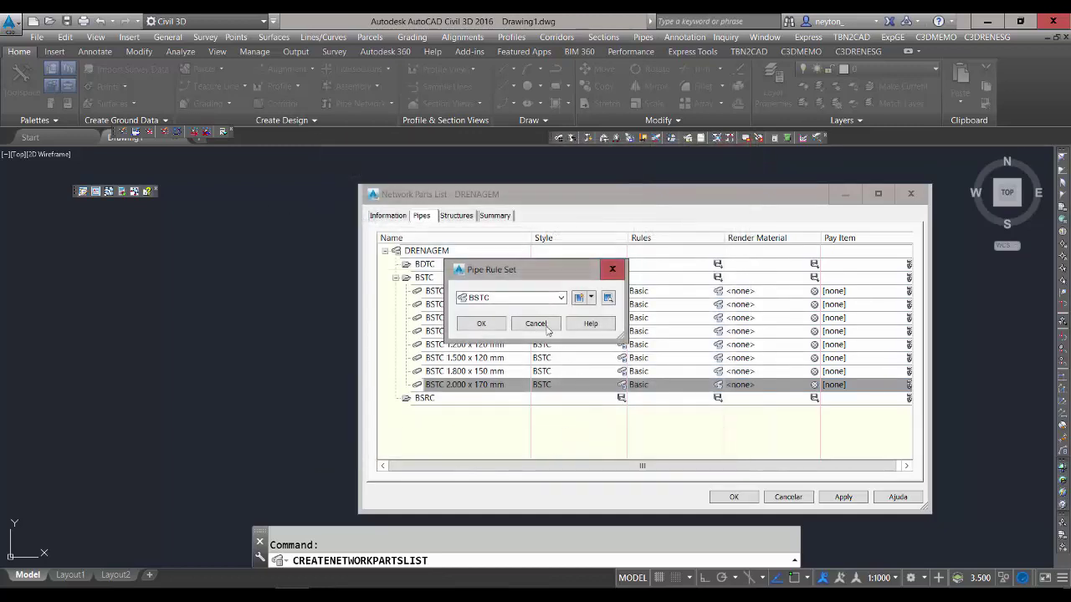
Check the rules of the BSTC rule set and assign the set to all BSTC pipe sizes.
left_click(591, 298)
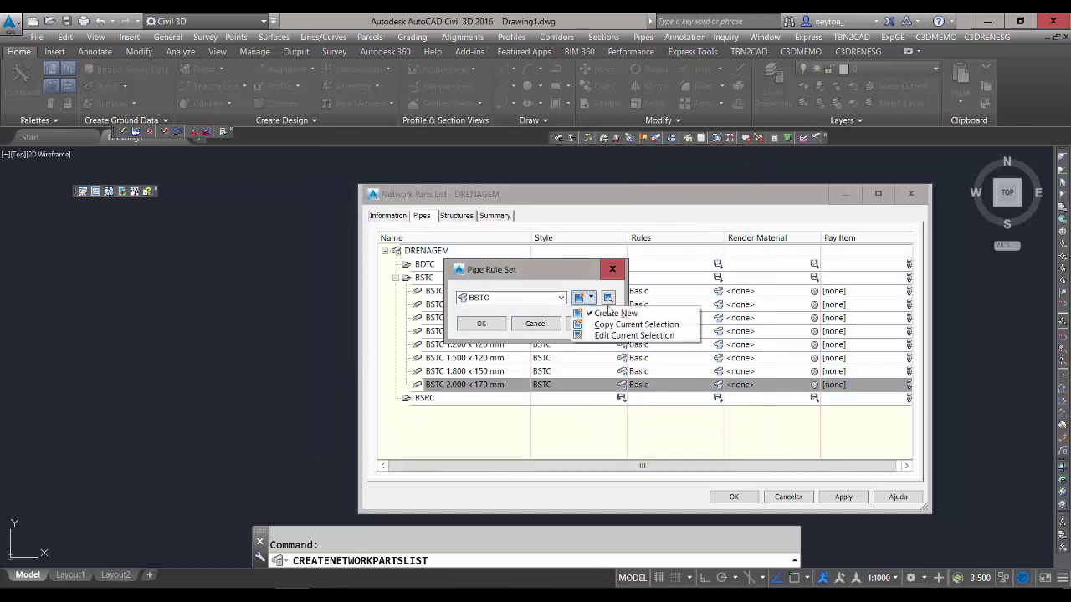
left_click(626, 336)
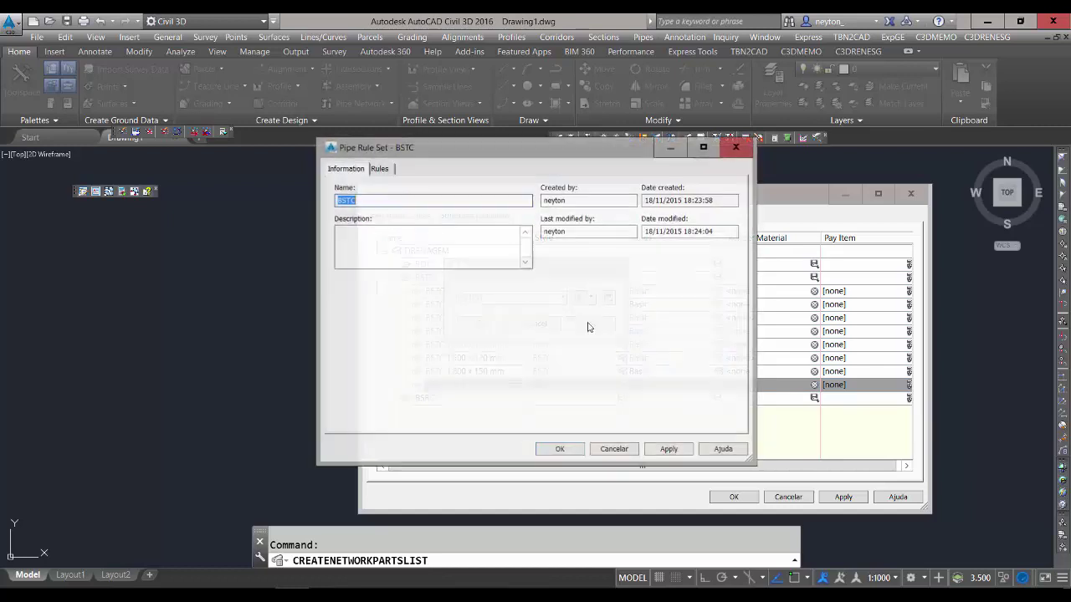
left_click(393, 173)
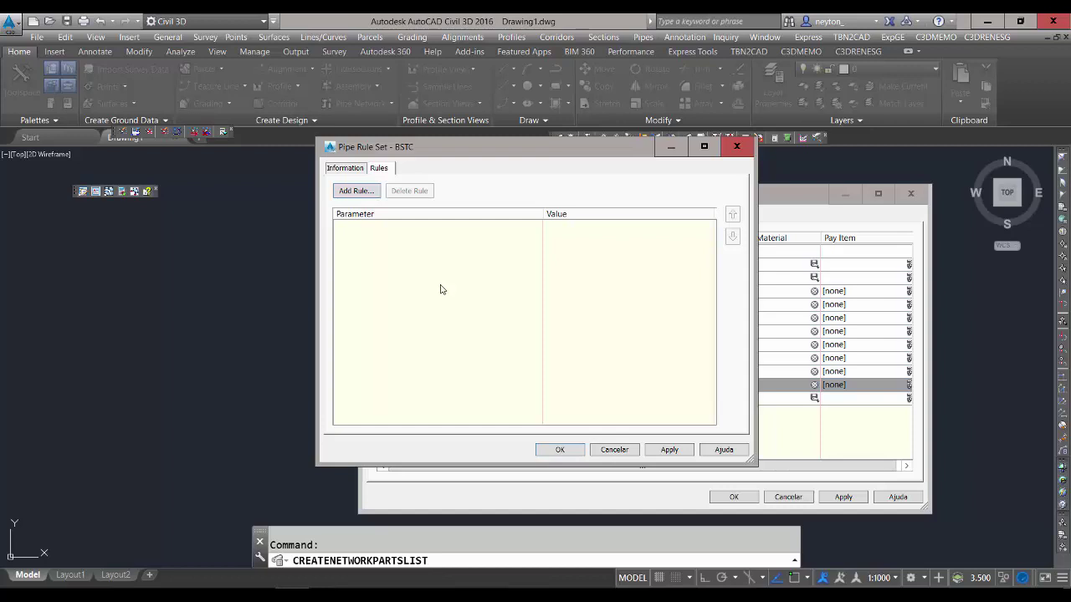
left_click(552, 450)
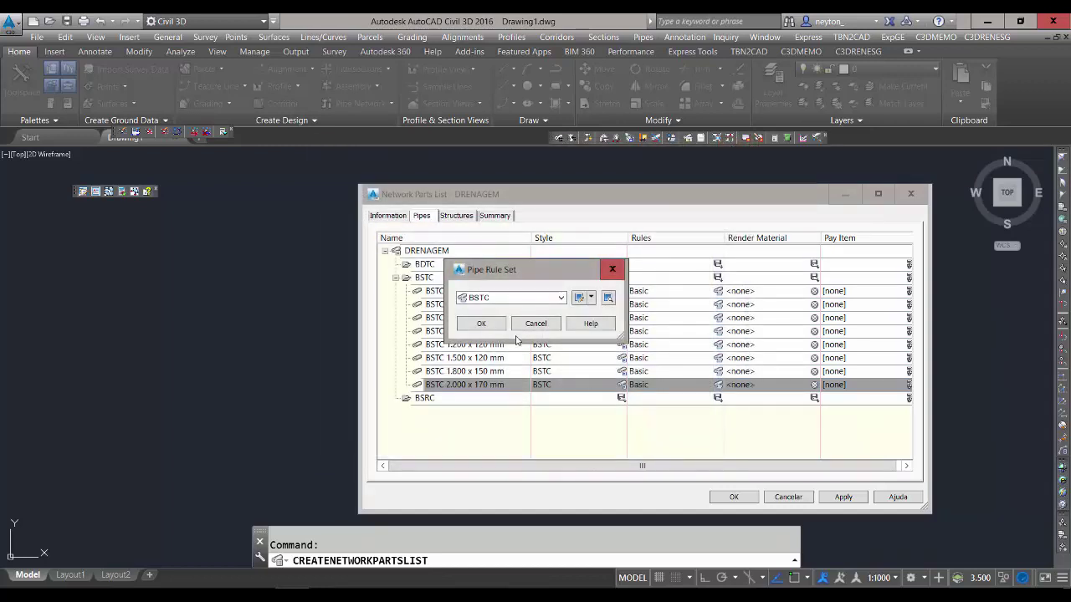
left_click(490, 327)
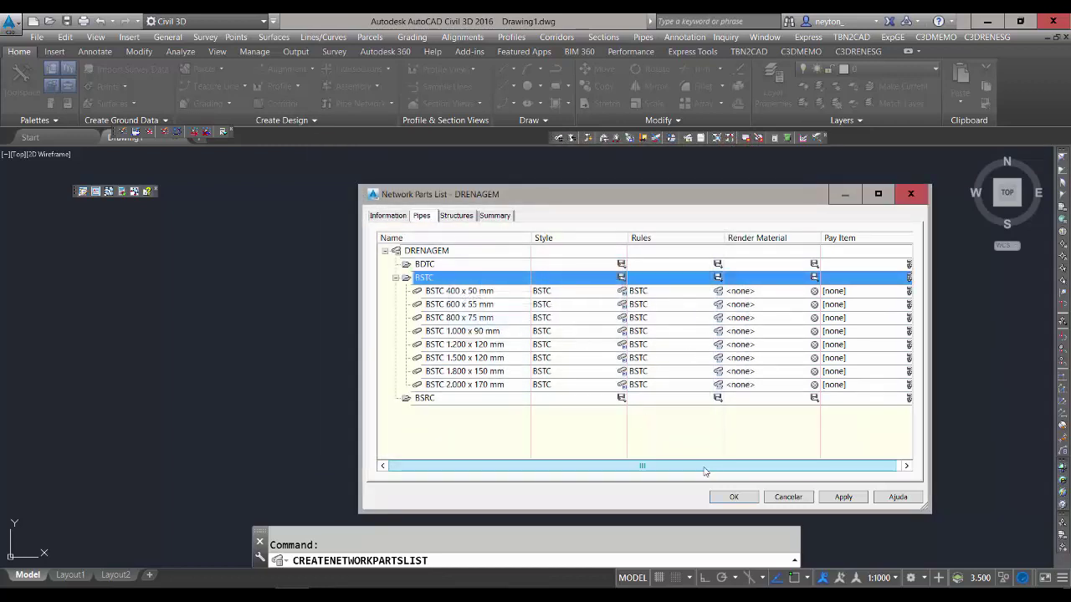
Start a new pipe size for the BDTC family, keeping the inner pipe diameter at 400 mm after checking the available diameters.
left_click(396, 278)
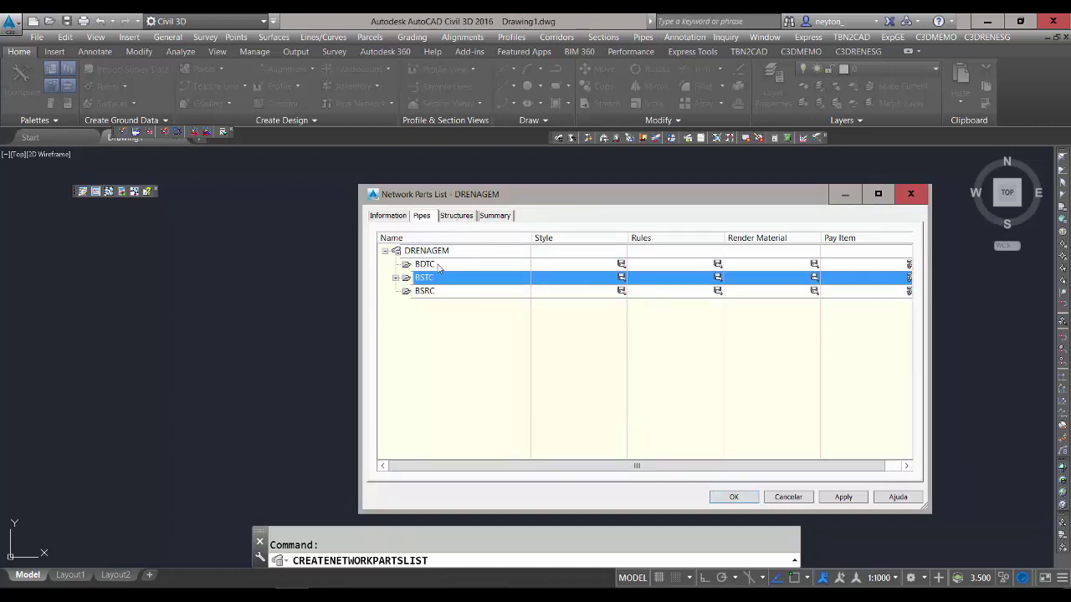
right_click(438, 265)
left_click(454, 269)
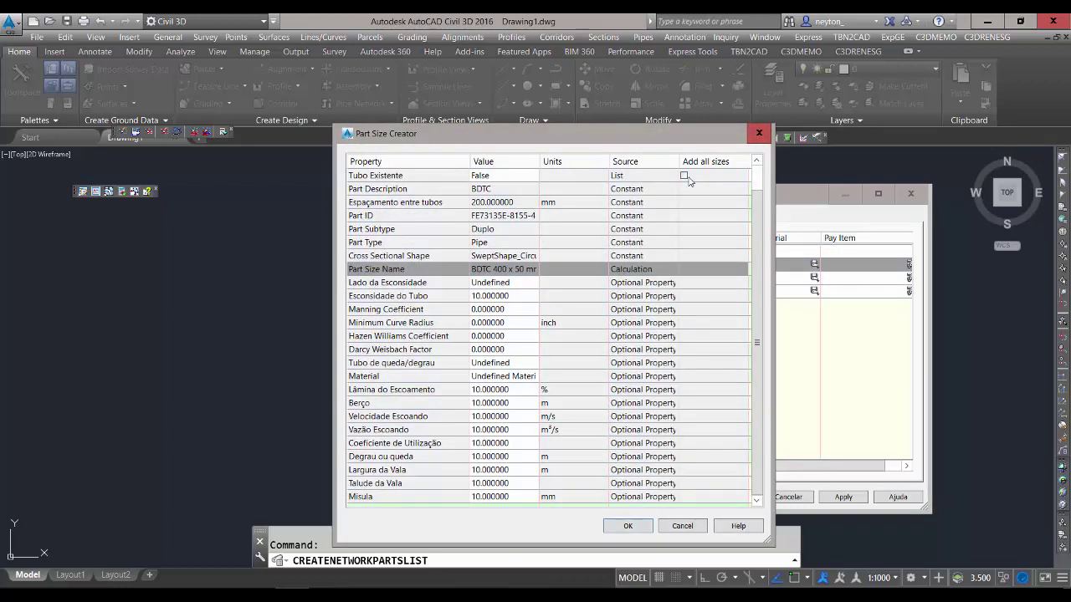
left_click_drag(759, 206, 760, 174)
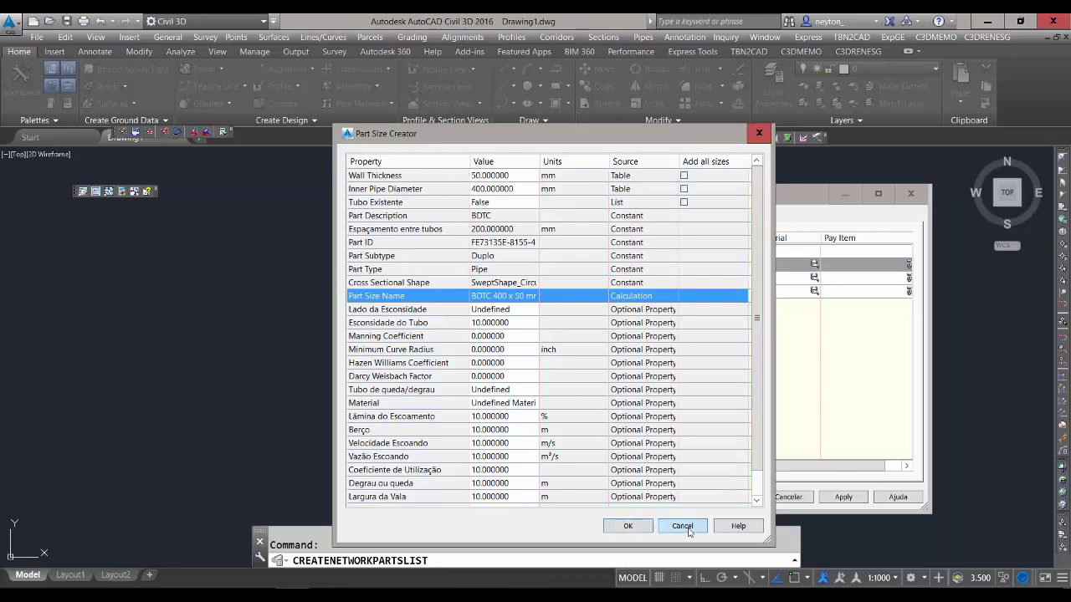
left_click(425, 203)
left_click(427, 189)
left_click(684, 189)
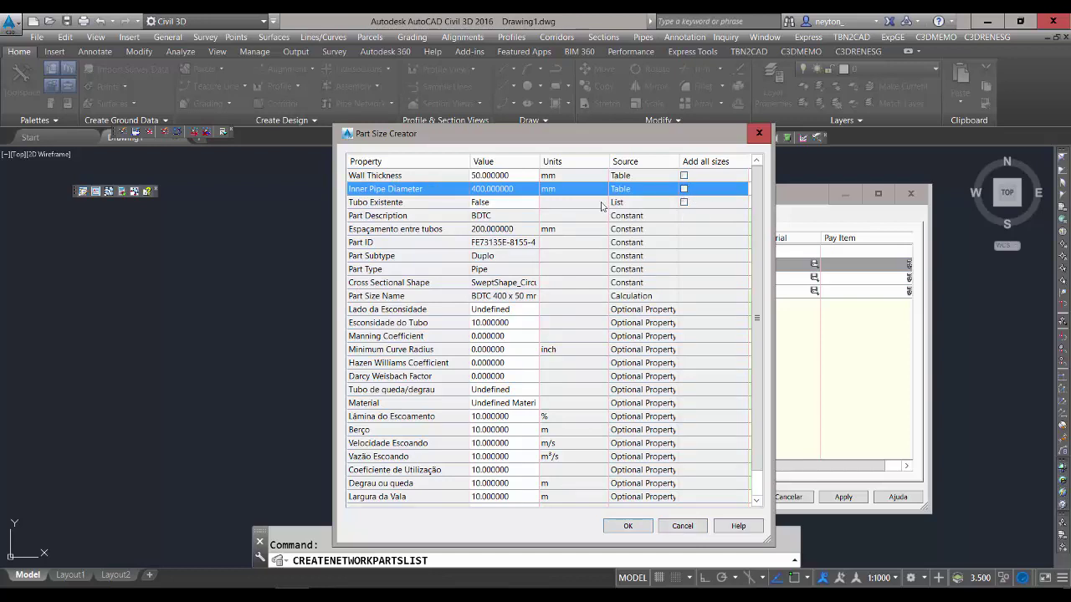
left_click(514, 191)
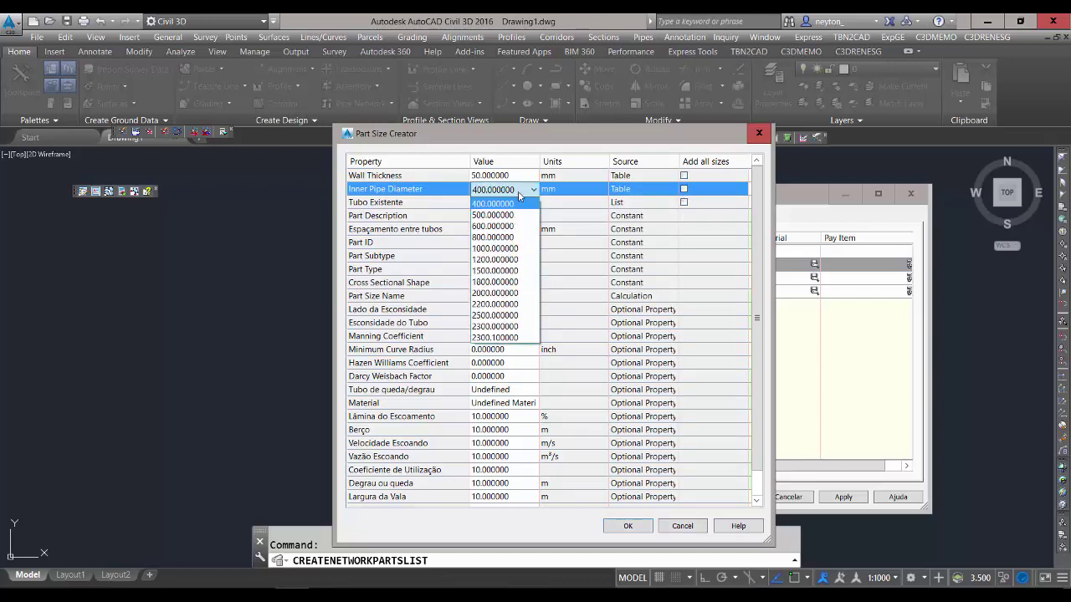
left_click(519, 193)
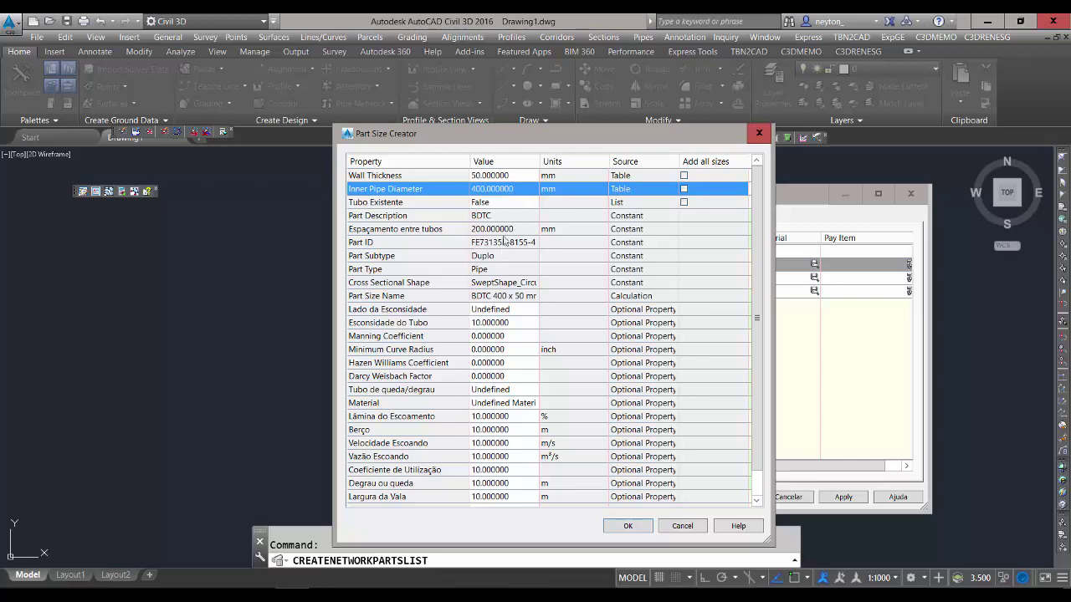
Check the pipe spacing and full part size name of the BDTC size, and set its Manning Coefficient to 0.015.
left_click(510, 229)
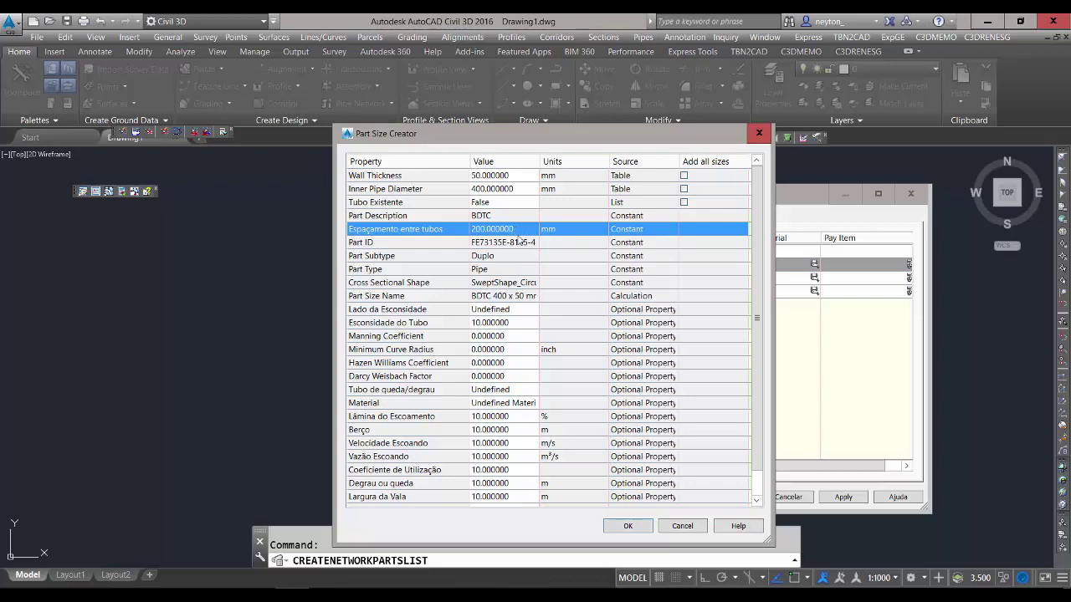
left_click(527, 318)
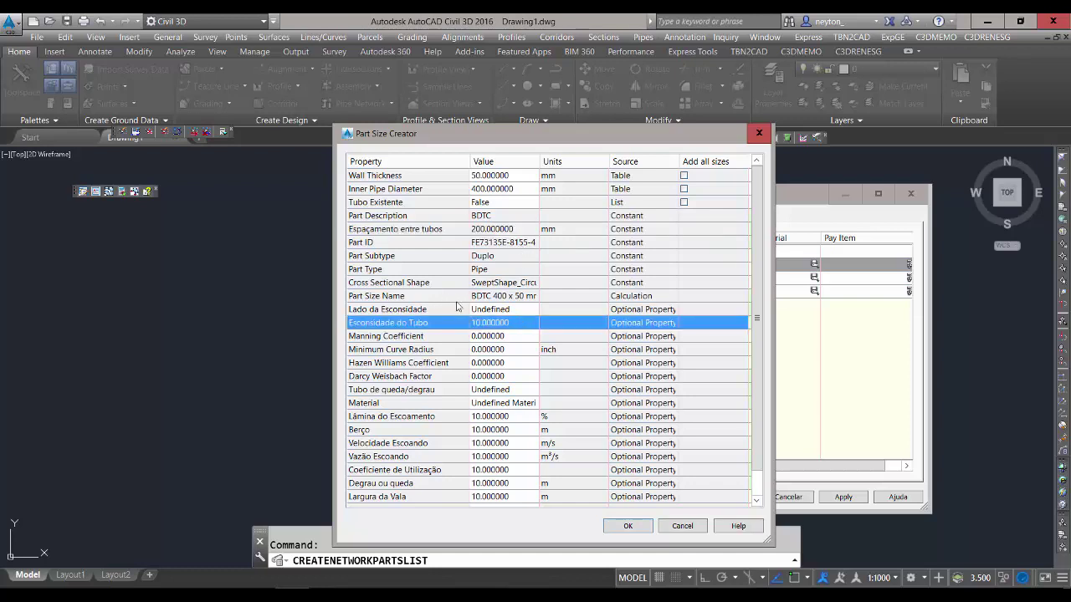
left_click(498, 300)
left_click_drag(540, 163, 576, 164)
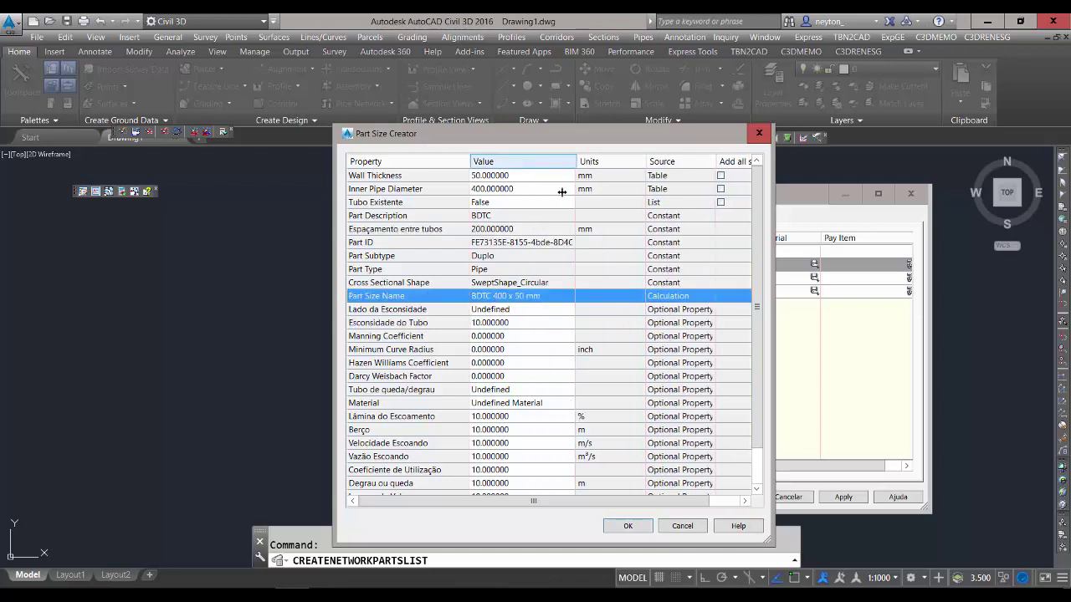
left_click(520, 336)
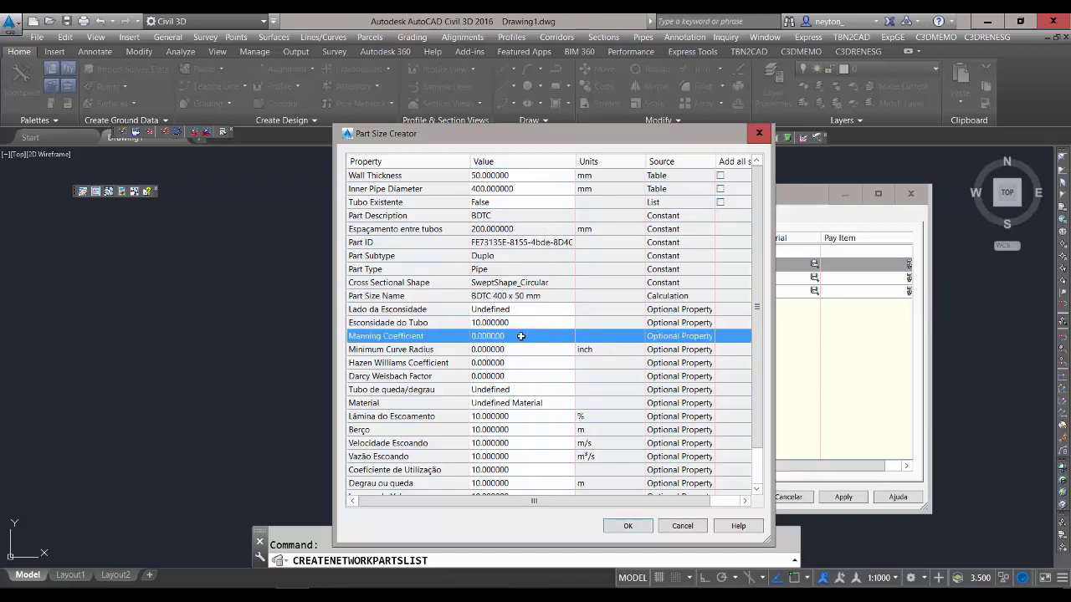
left_click(520, 336)
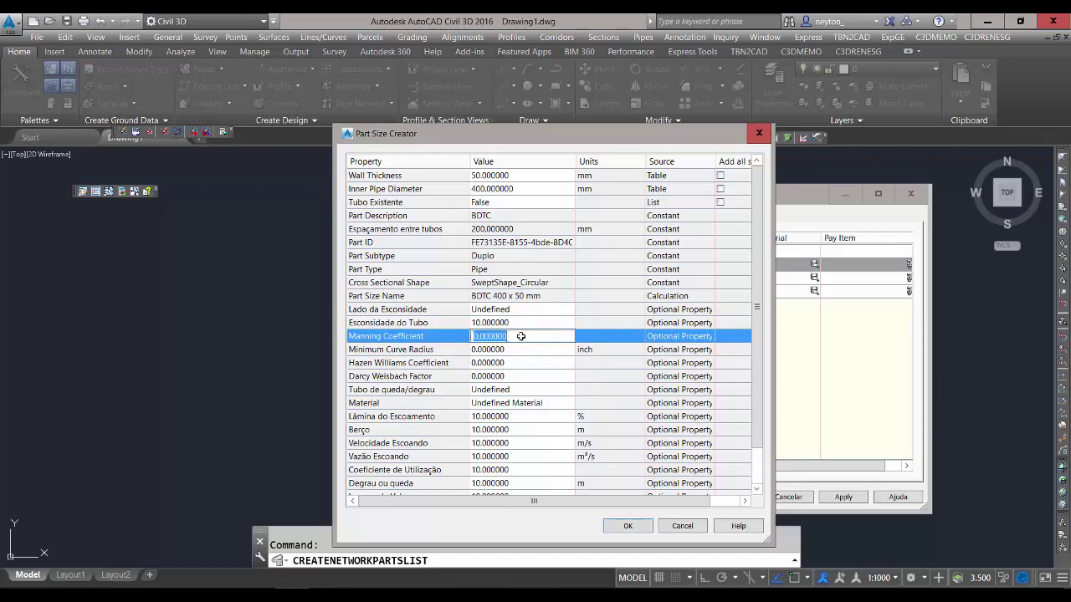
type("0.015")
key("Return")
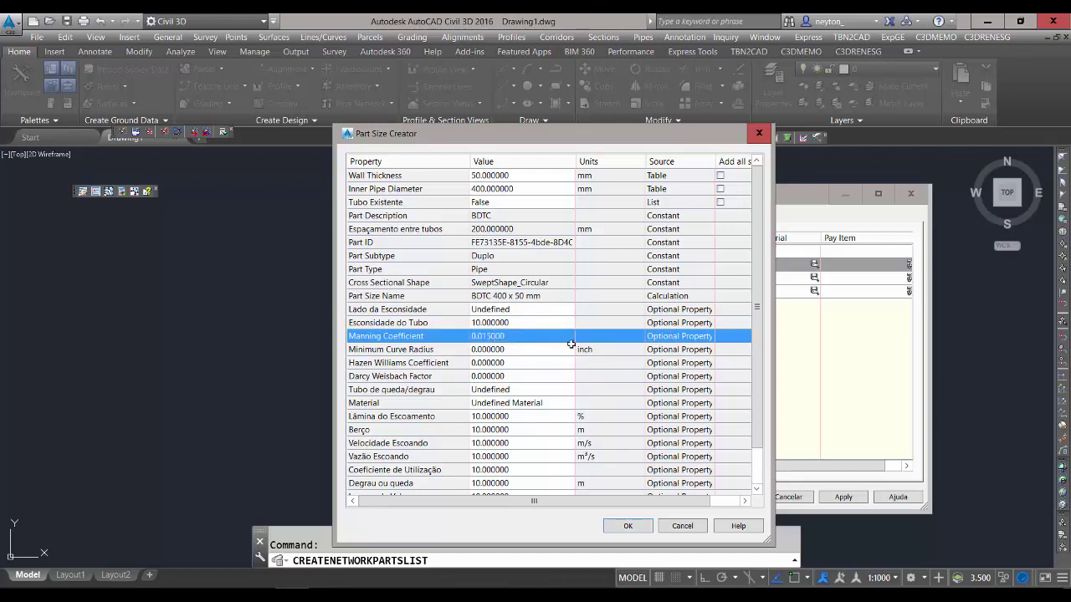
Set Lâmina do Escoamento, Berço and Velocidade Escoando to 0 for the new BDTC size.
left_click_drag(757, 351, 757, 416)
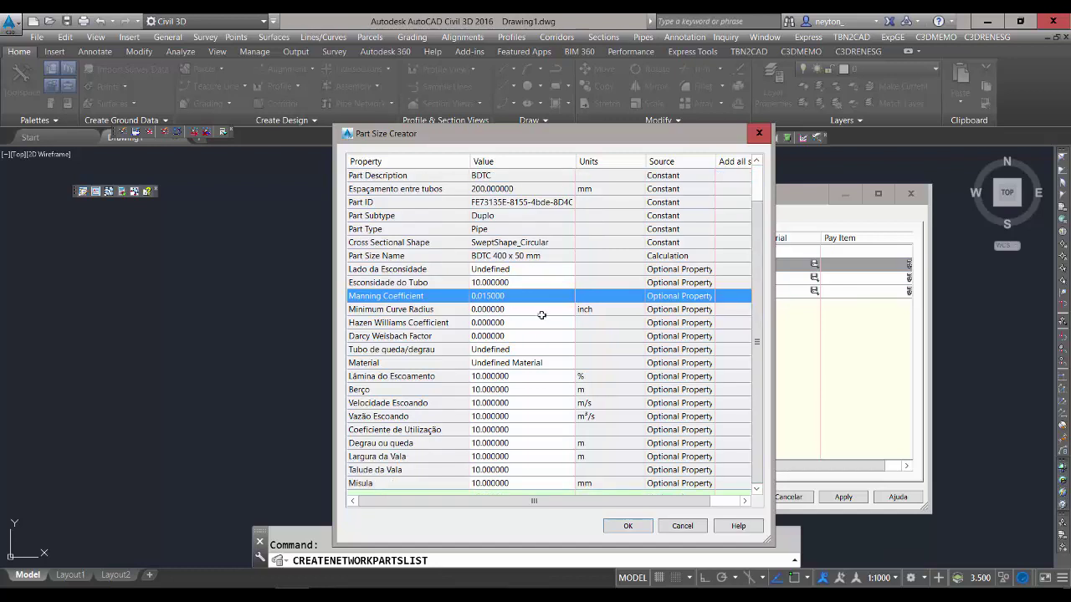
left_click(533, 374)
left_click(552, 379)
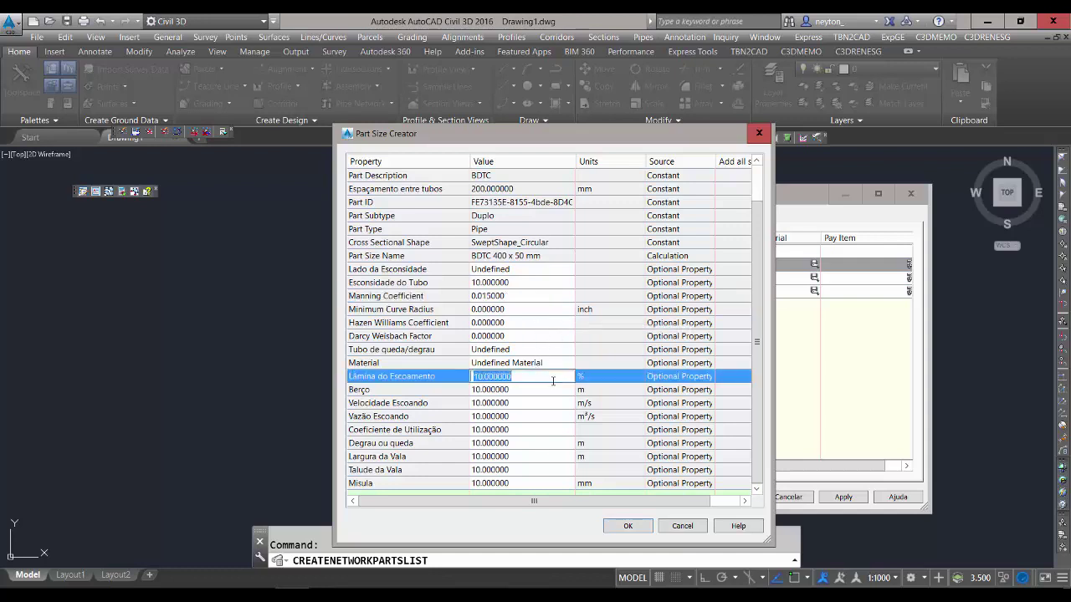
type("0")
left_click(546, 400)
left_click(537, 380)
left_click(537, 388)
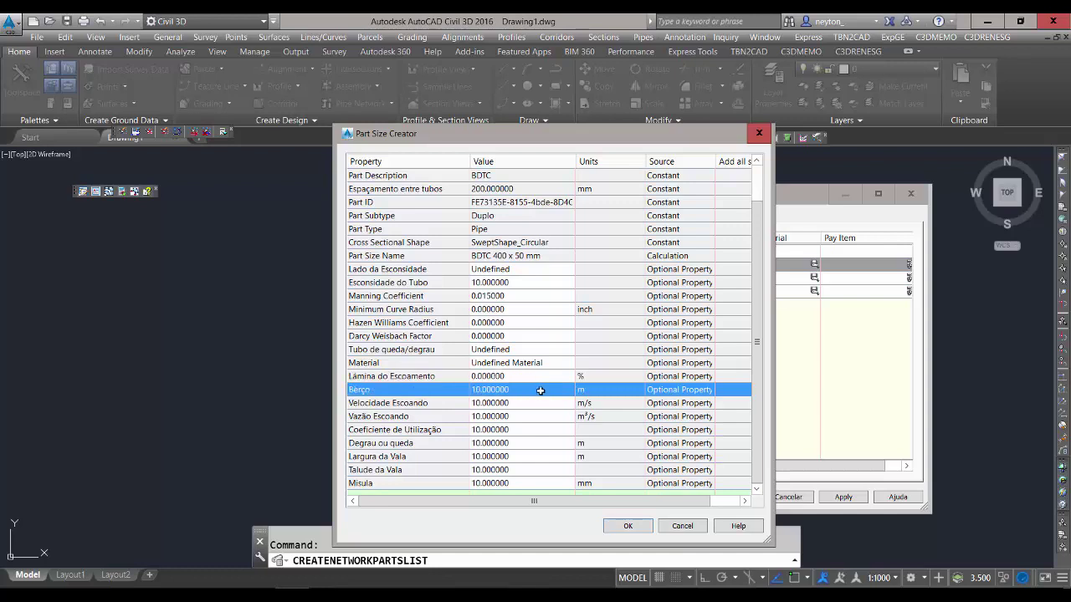
left_click(541, 389)
left_click(533, 402)
left_click(527, 402)
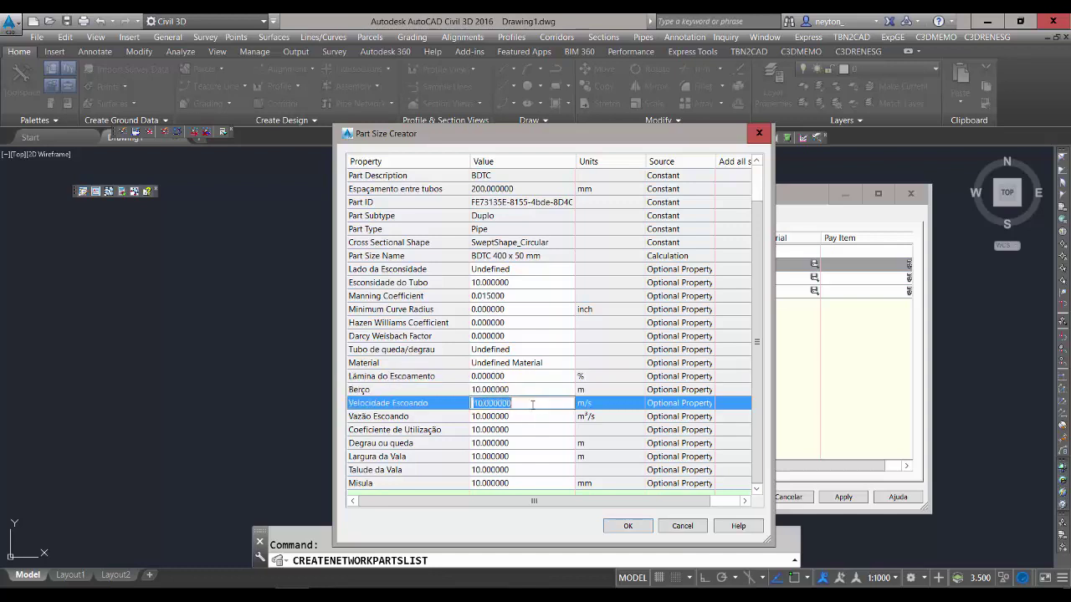
type("0")
left_click(548, 389)
left_click(548, 389)
type("0")
Set Vazão Escoando and Coeficiente de Utilização to 0 and add the 400 x 50 mm size to the BDTC family.
left_click(528, 416)
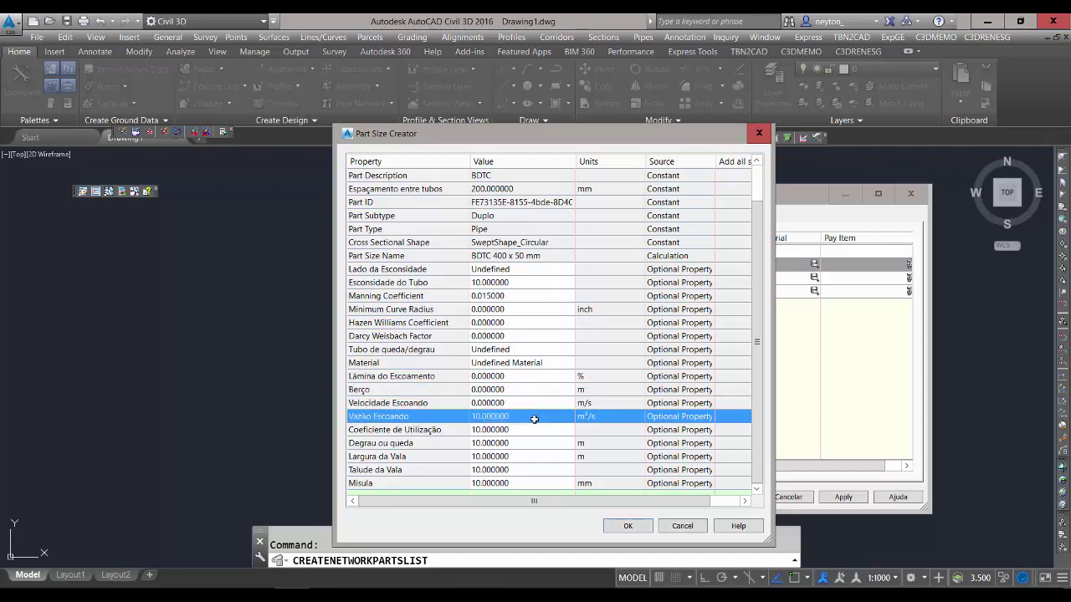
left_click(534, 418)
type("0")
left_click(539, 435)
left_click(538, 435)
type("0")
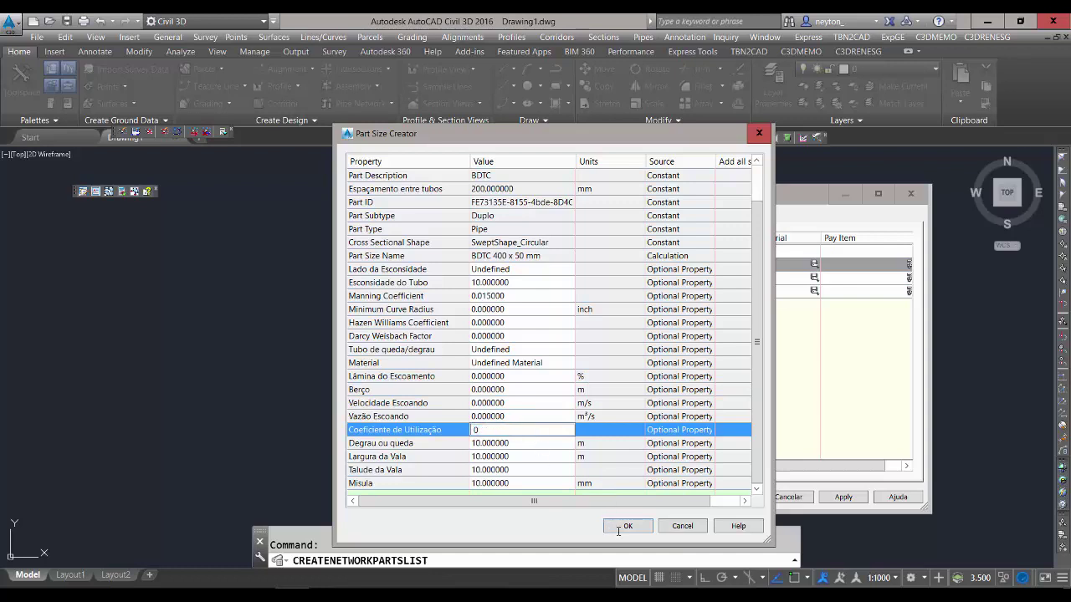
left_click(626, 526)
Create a new pipe style named BDTC for the BDTC 400 x 50 mm size.
left_click(395, 266)
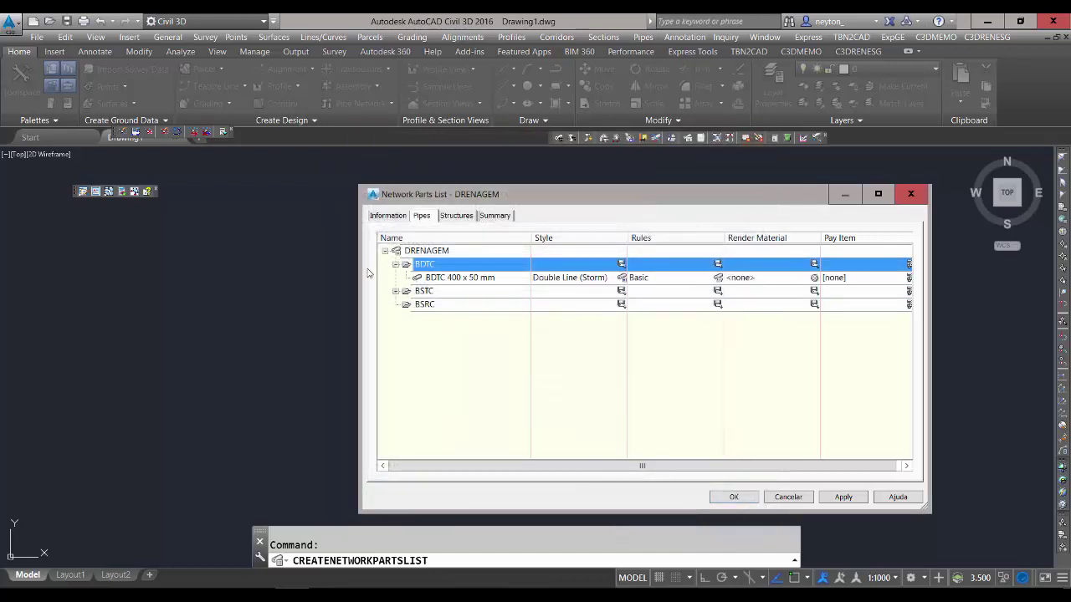
left_click(621, 277)
left_click(591, 297)
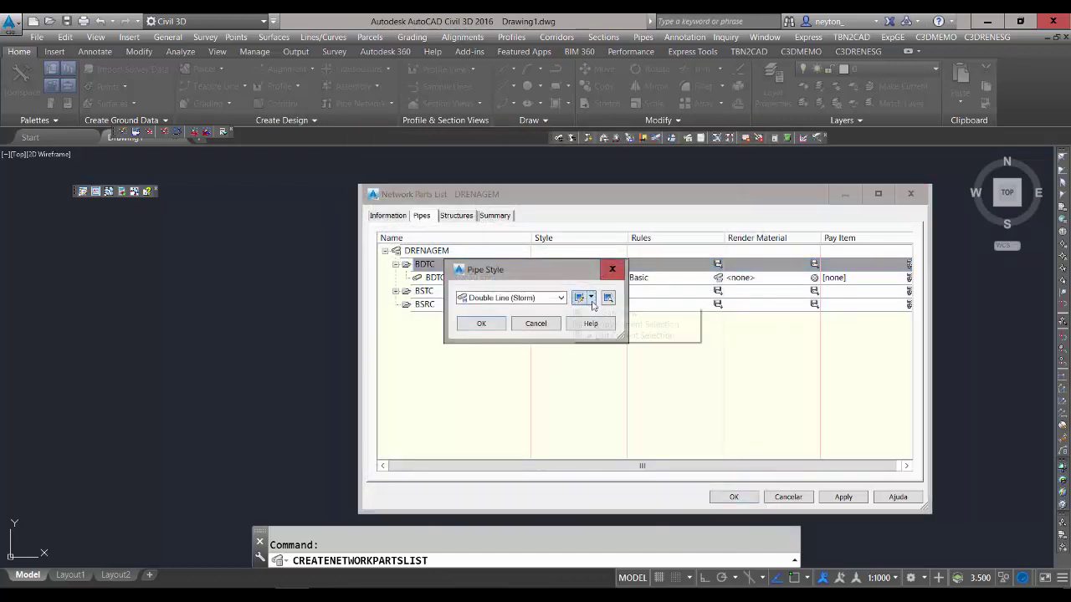
left_click(615, 312)
left_click(371, 175)
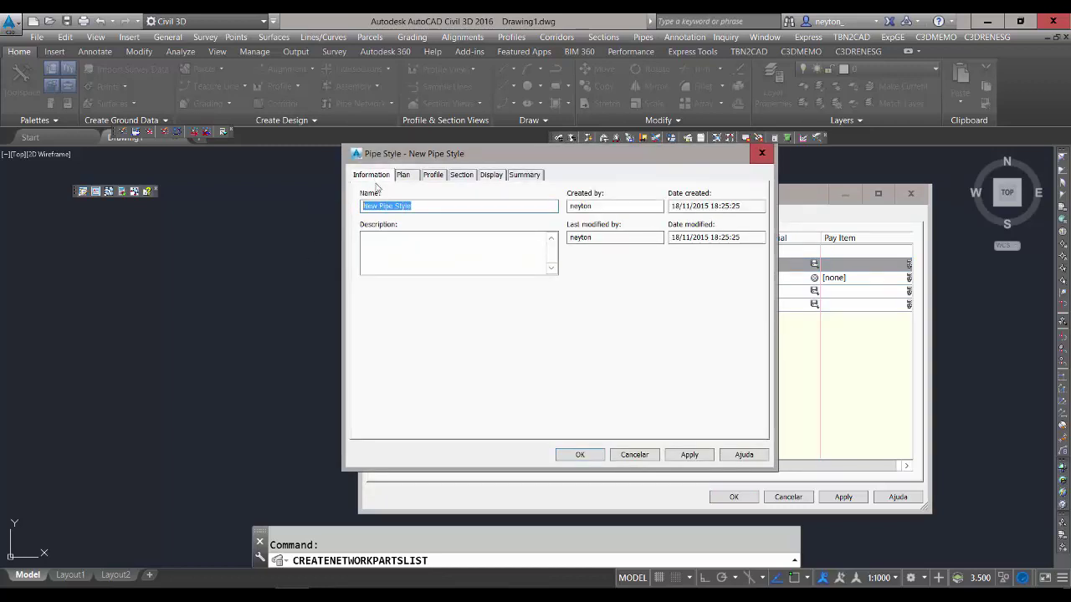
left_click_drag(423, 153, 468, 229)
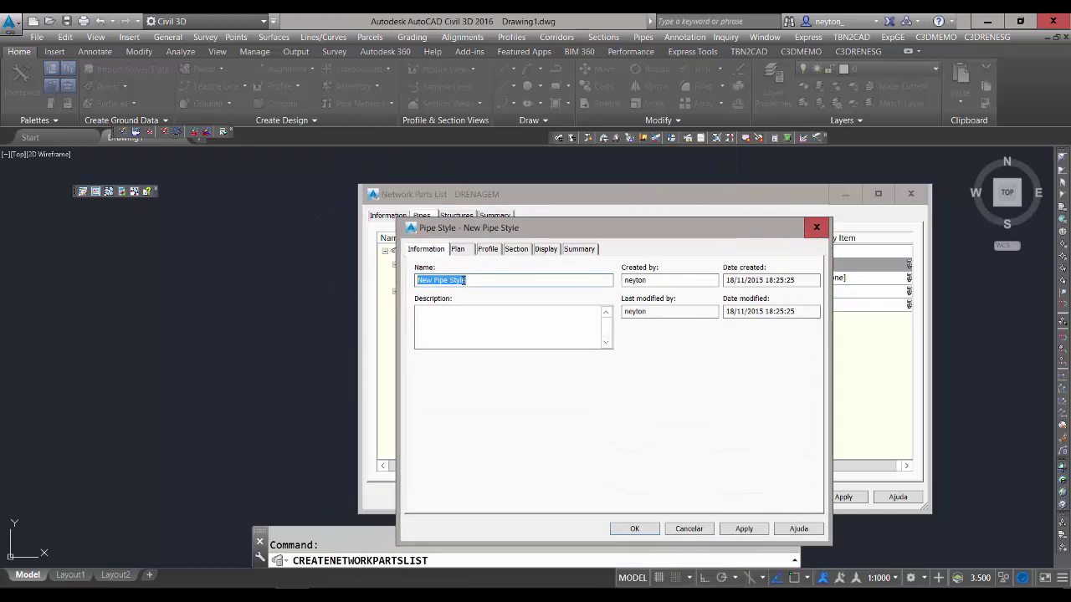
type("BDTC")
Create a red layer named BDTC for the inside walls, outside walls and end line in the style's plan display.
left_click(546, 249)
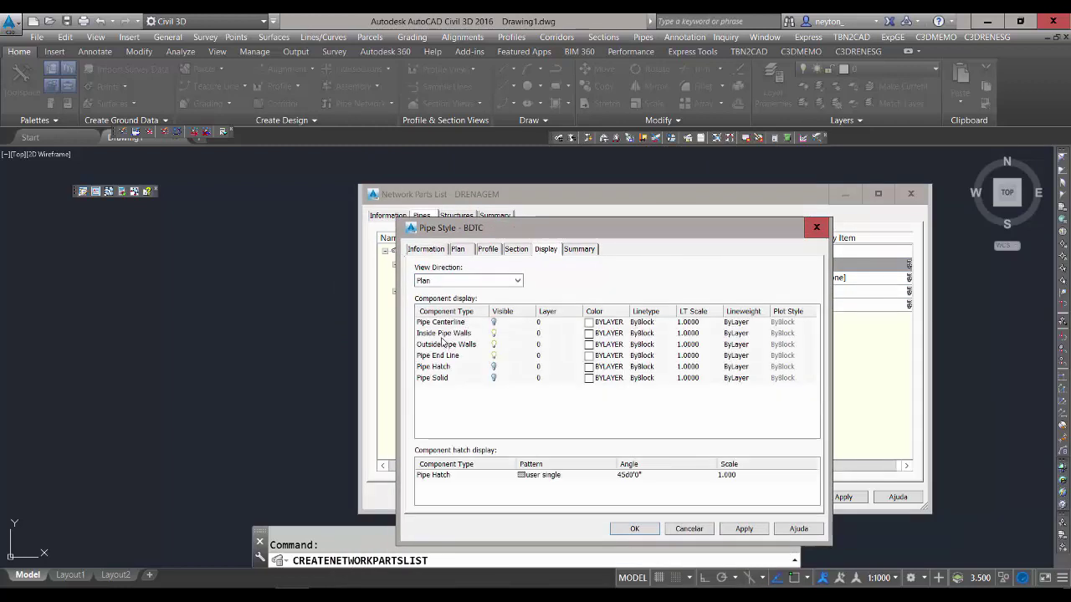
left_click(445, 333)
left_click(441, 355, "shift")
left_click(540, 333)
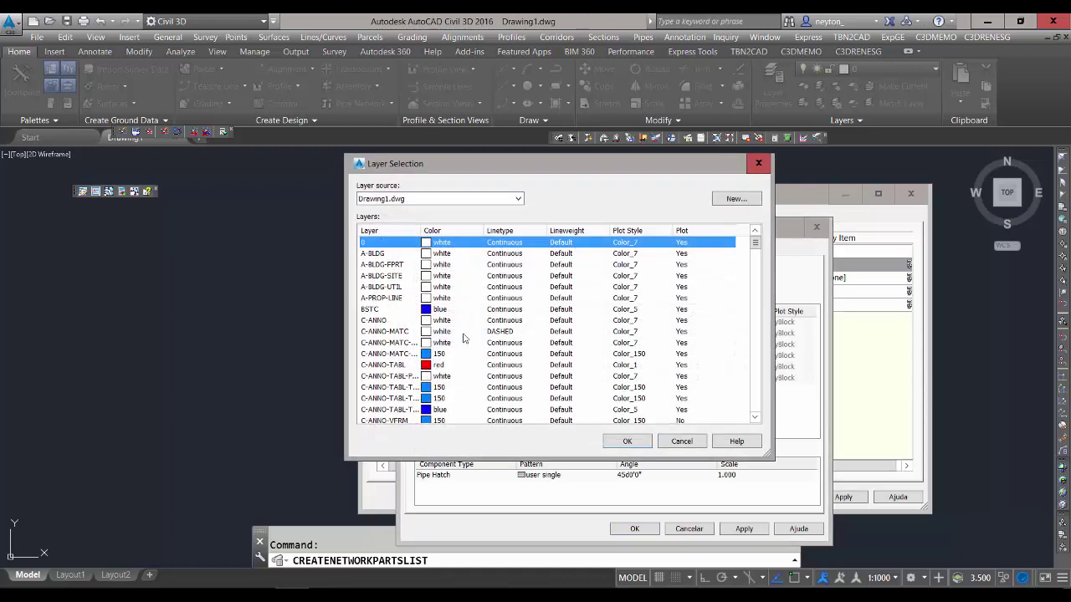
left_click(736, 198)
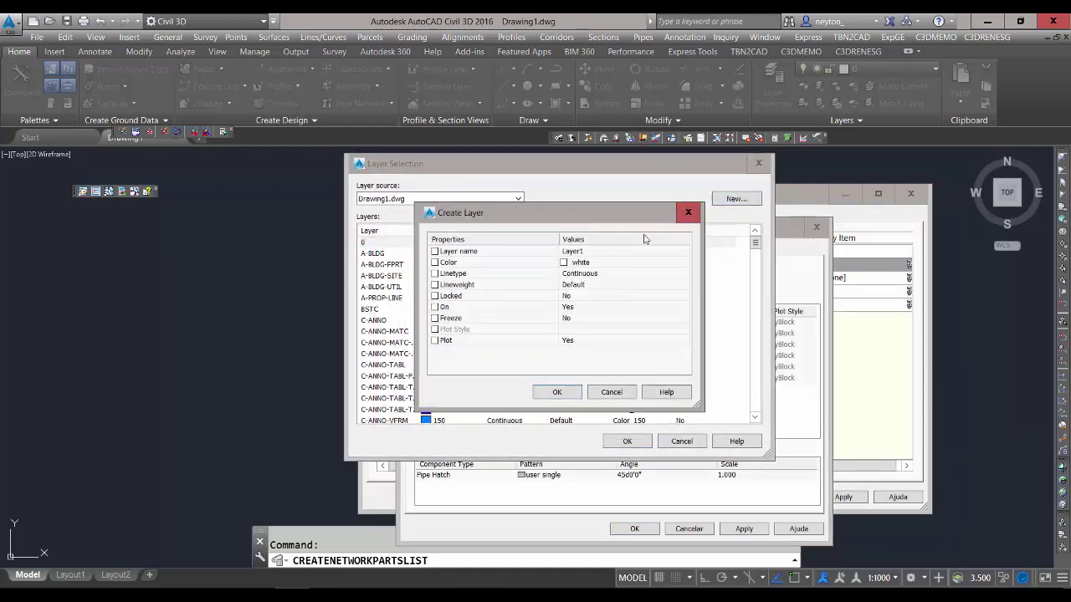
type("bdTC")
left_click(606, 266)
left_click(683, 263)
left_click(442, 342)
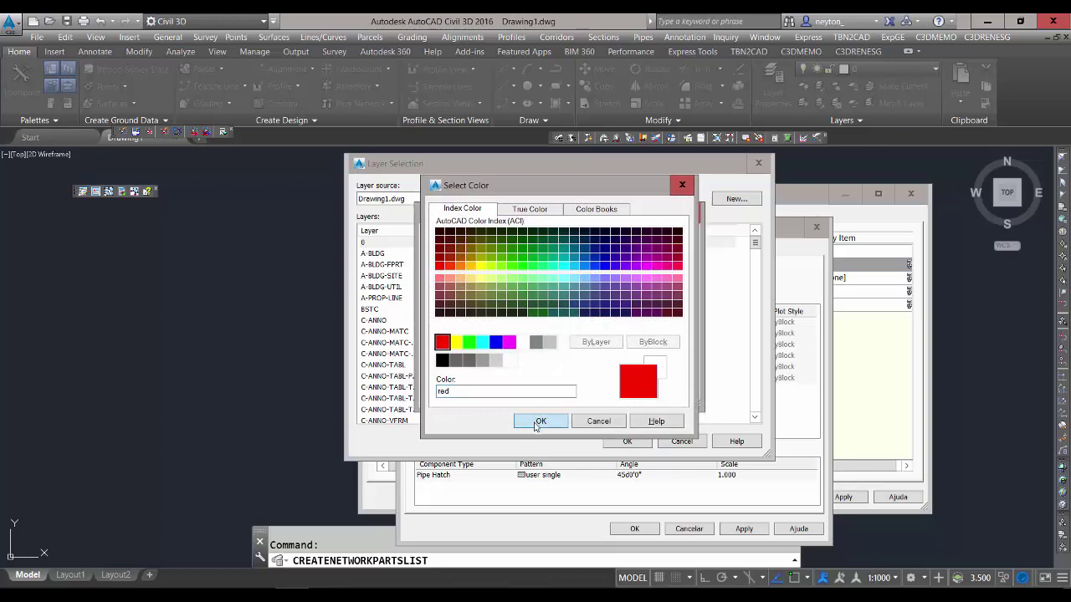
left_click(540, 421)
left_click(552, 390)
Assign the BDTC layer to the selected plan components and apply the BDTC style to the 400 x 50 mm pipe size.
left_click(626, 441)
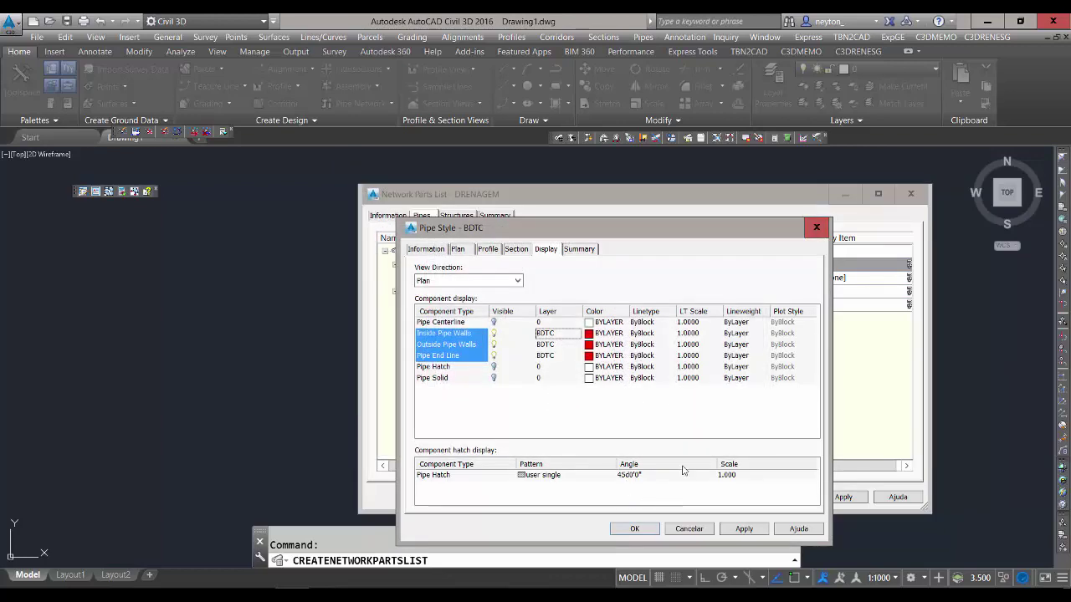
left_click(632, 529)
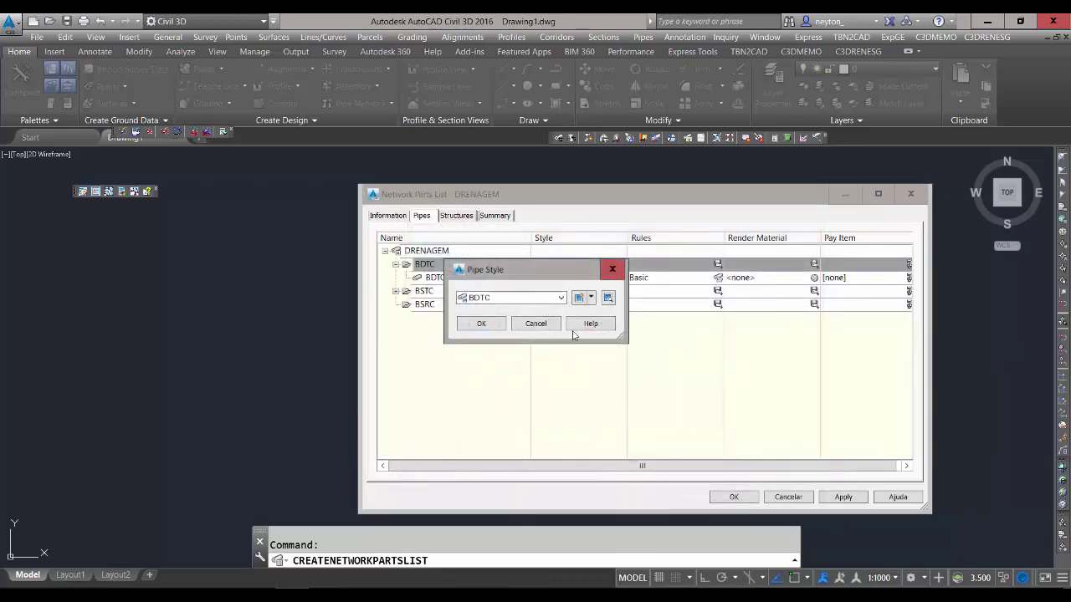
left_click(485, 324)
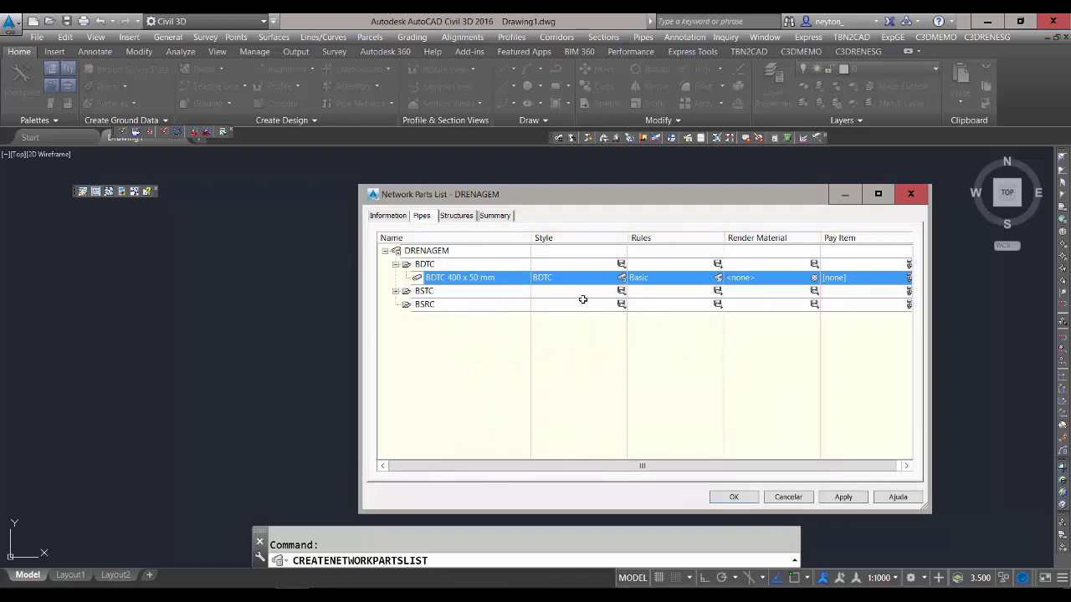
Create a new pipe rule set named BDTC for the BDTC 400 x 50 mm size.
left_click(718, 279)
left_click(590, 298)
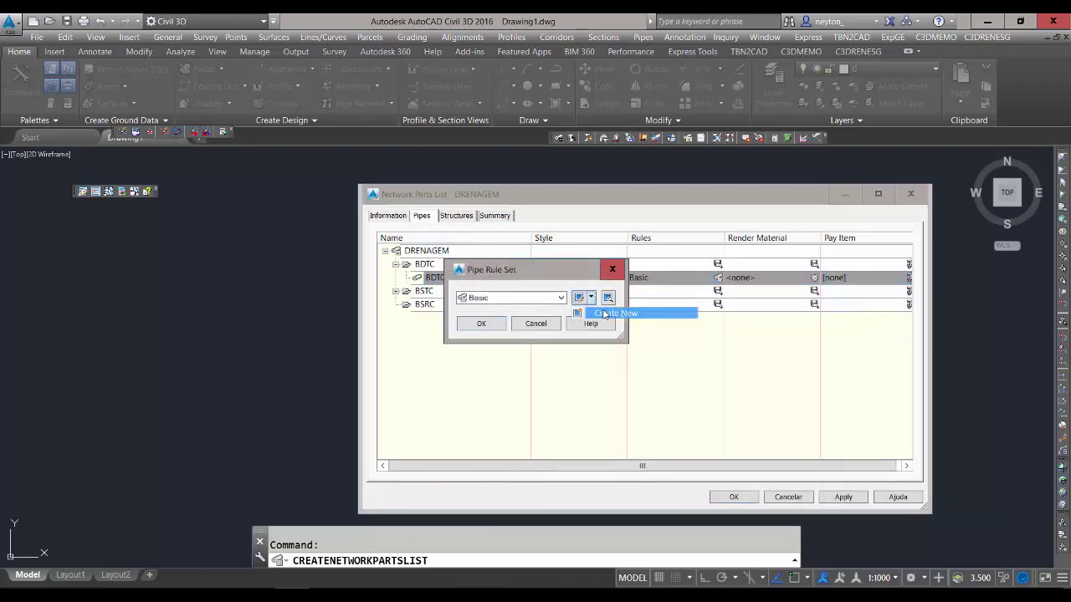
left_click(605, 314)
left_click(346, 168)
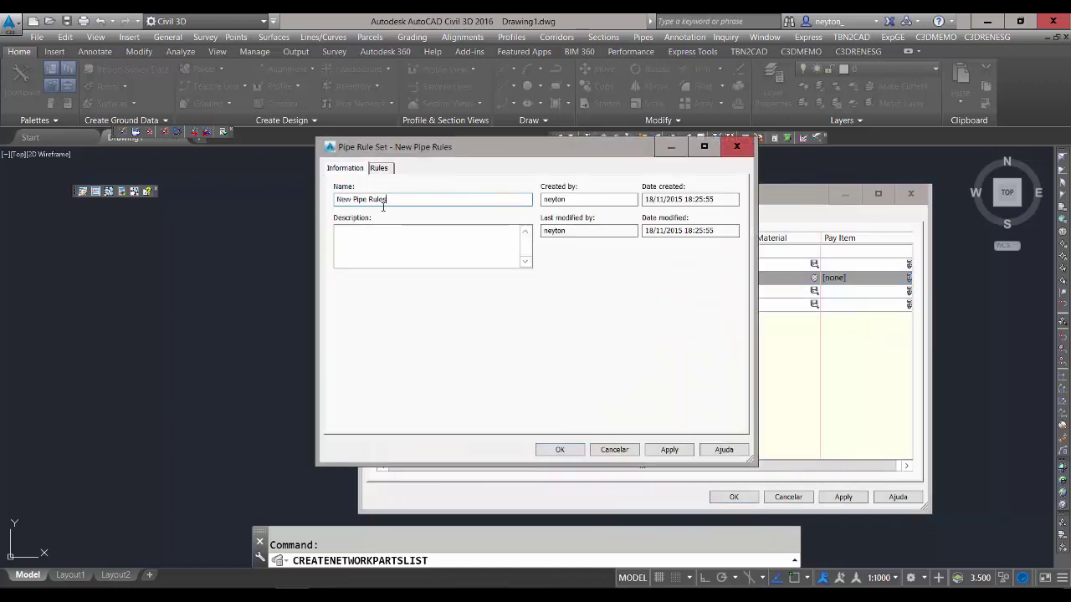
left_click_drag(385, 200, 313, 214)
type("RDTC")
Check the rules of the BDTC rule set, assign the set to the BDTC 400 x 50 mm size, and expand the BSTC family.
left_click(378, 168)
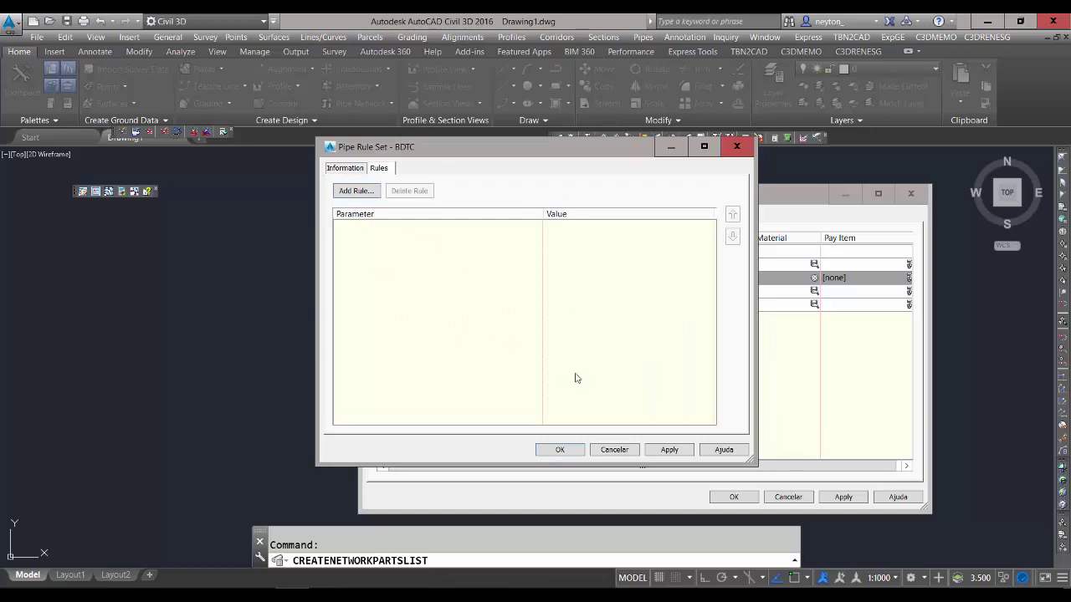
left_click(554, 452)
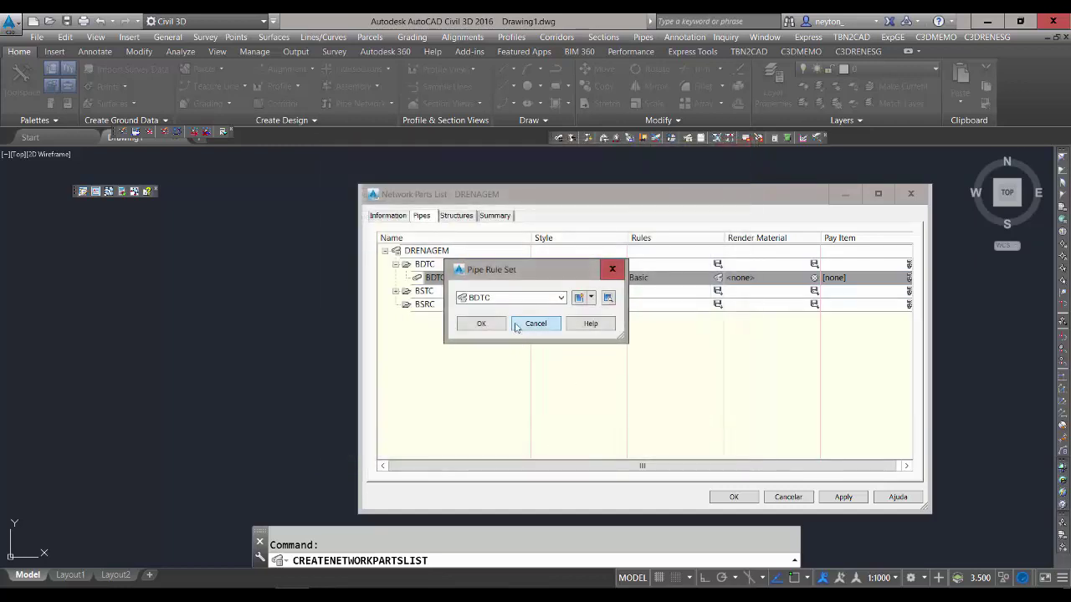
left_click(481, 323)
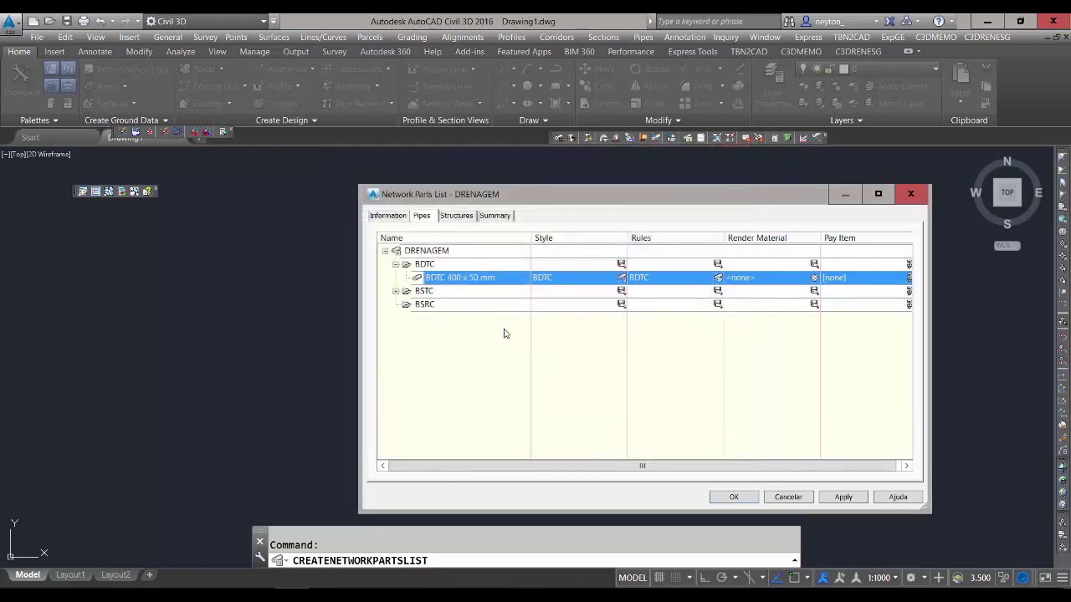
left_click(395, 291)
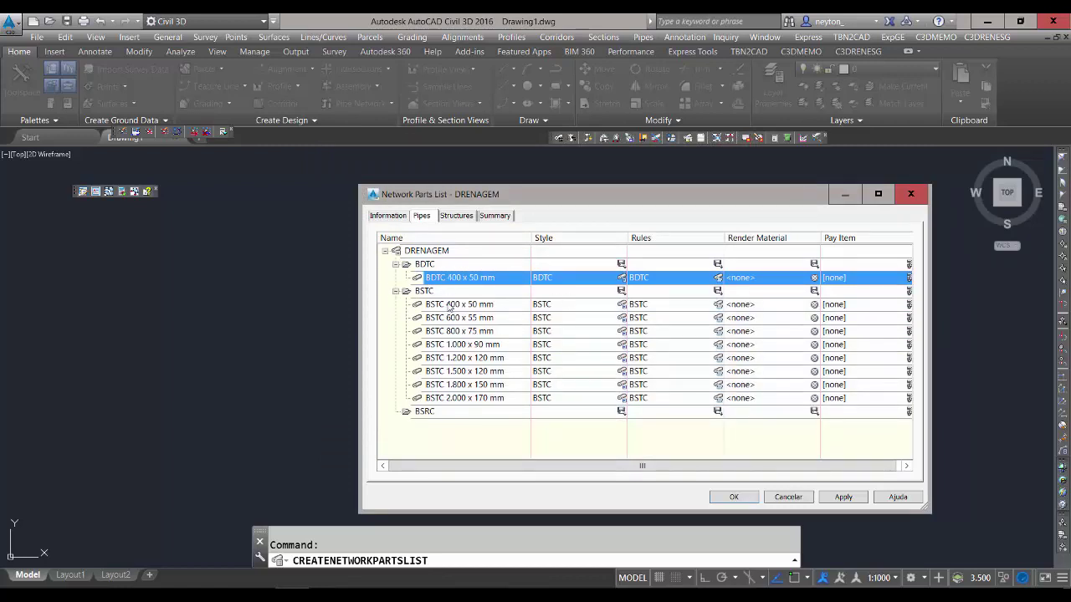
Review the BSTC pipe sizes from 400 x 50 mm to 2.000 x 170 mm in the parts list.
left_click(452, 305)
left_click(453, 344)
left_click(455, 385)
left_click(457, 399)
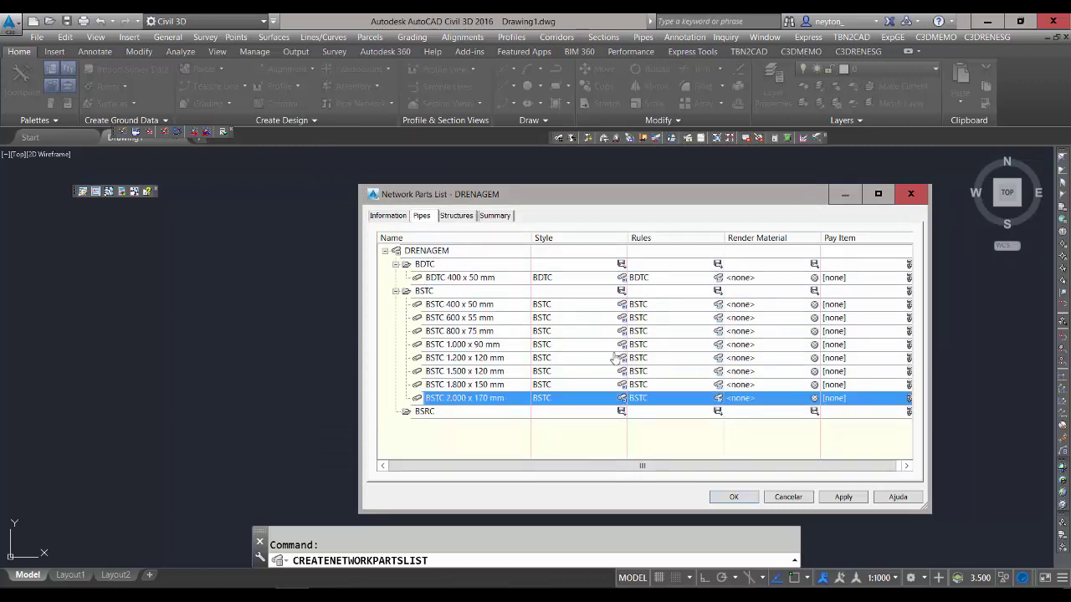
Open the structure part catalog, compare the Alas DER 1989 and DNIT 2010 previews, and select the Boca de bueiro tubular 1989 family.
left_click(461, 217)
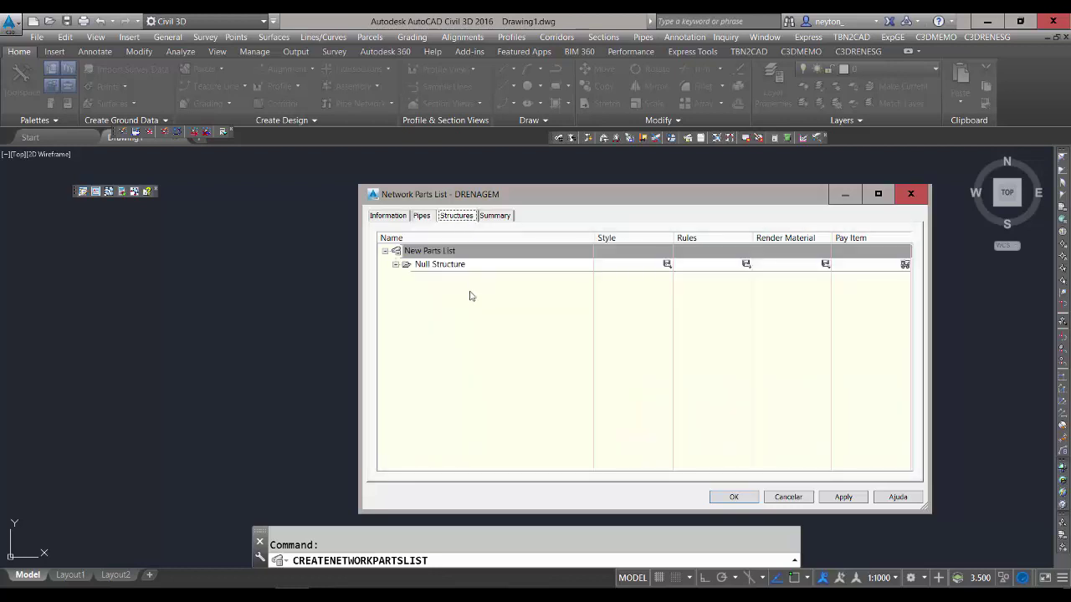
right_click(452, 251)
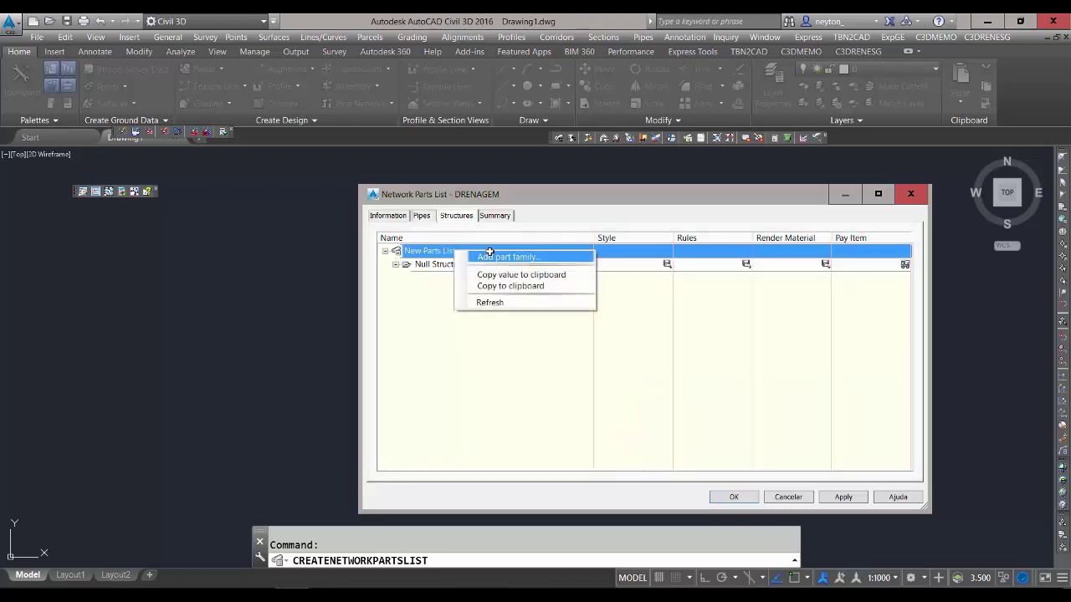
left_click(490, 255)
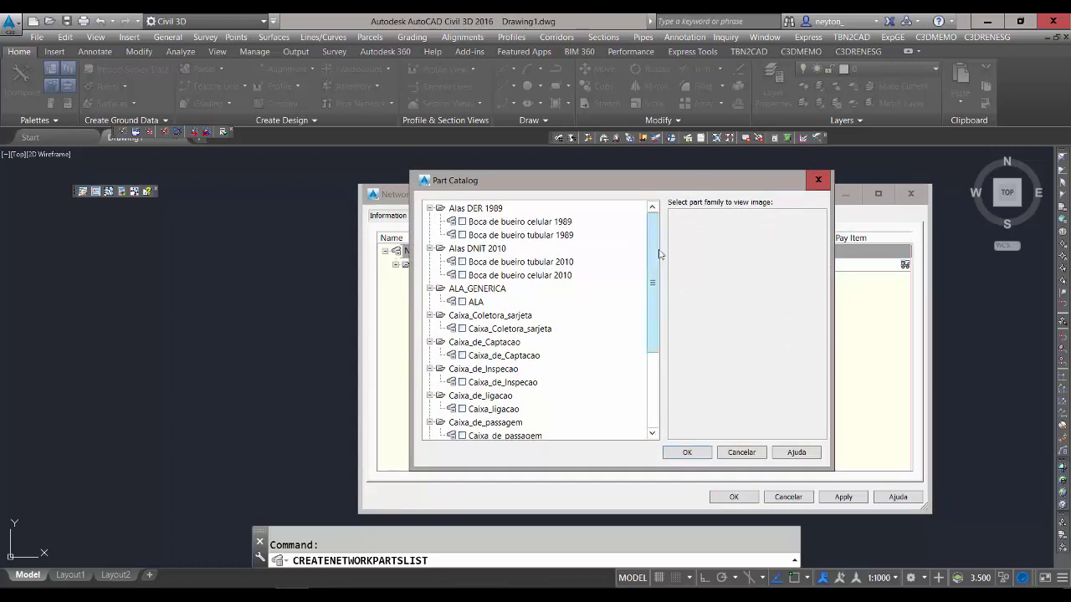
left_click_drag(654, 246, 699, 224)
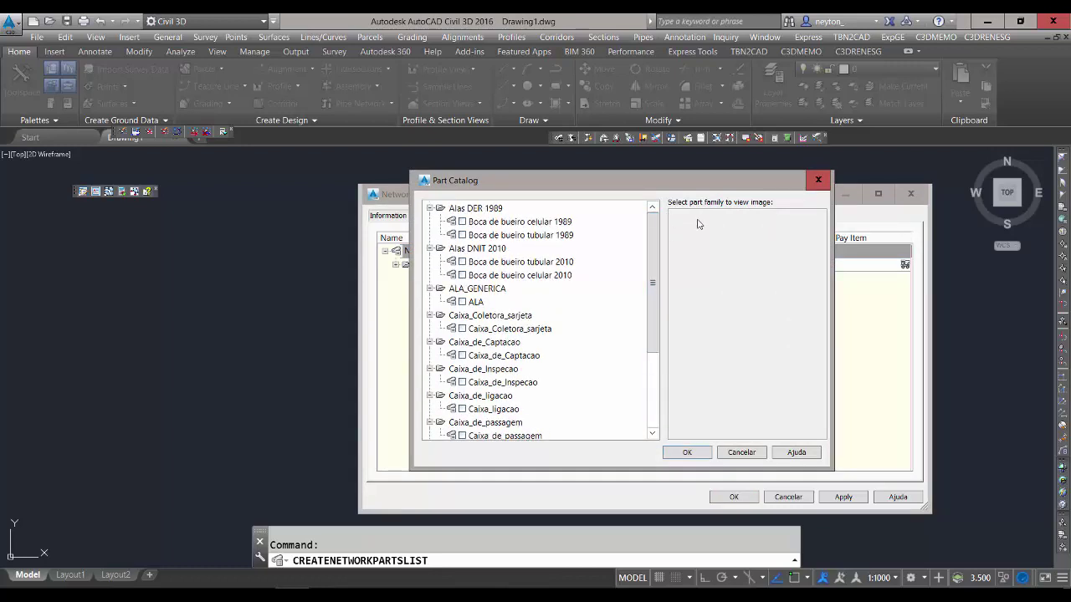
left_click(522, 239)
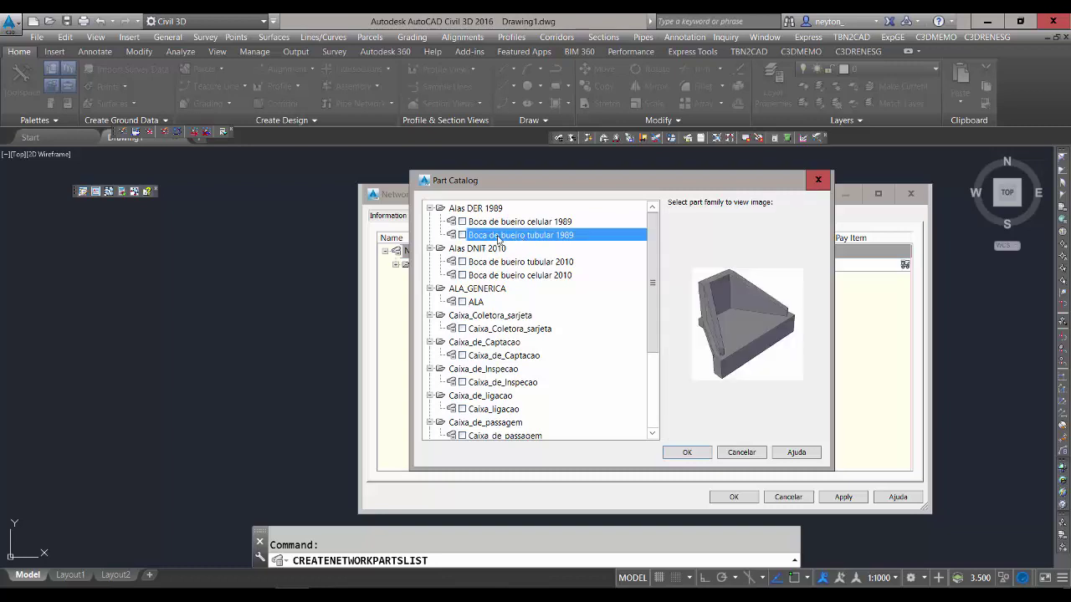
left_click(545, 278)
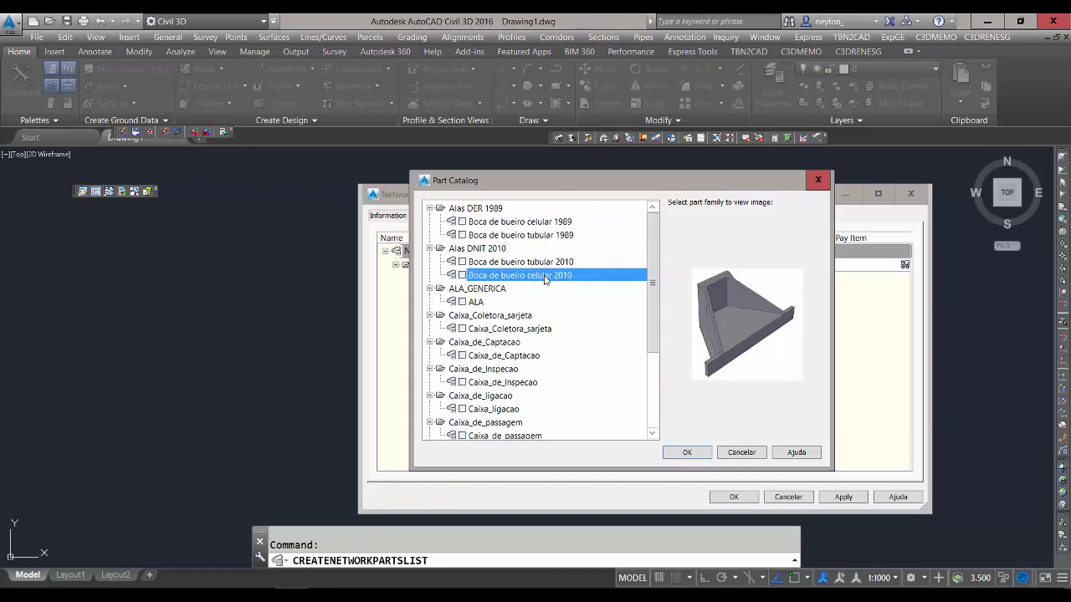
left_click(551, 266)
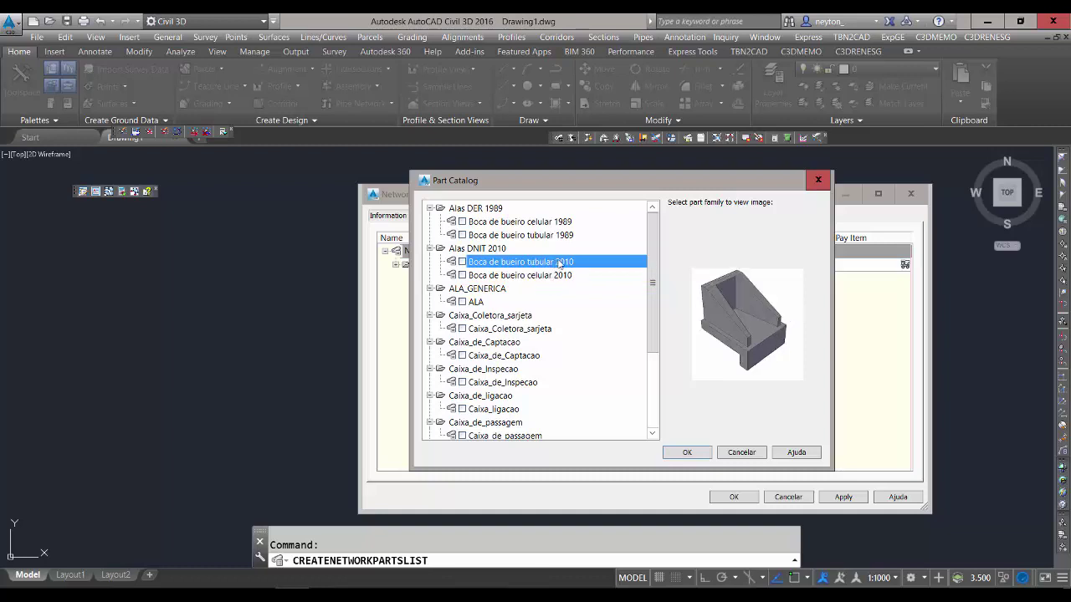
left_click(549, 235)
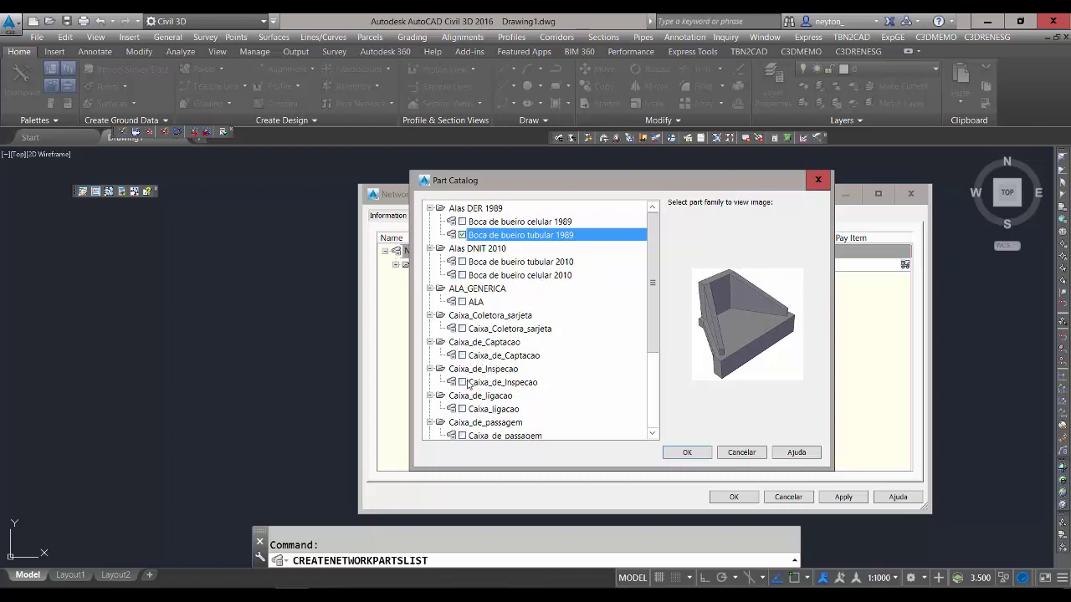
Include the Caixa_de_Captacao and PV_Retangular families and add the selected structure families to the parts list.
left_click(462, 356)
scroll(506, 381, "down", 2)
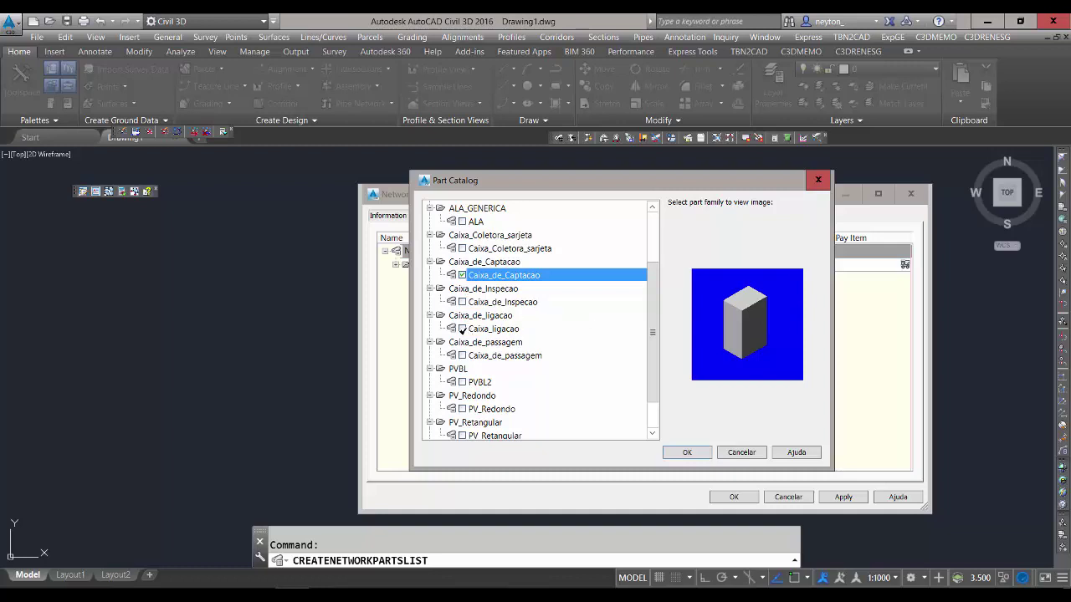
scroll(497, 370, "down", 1)
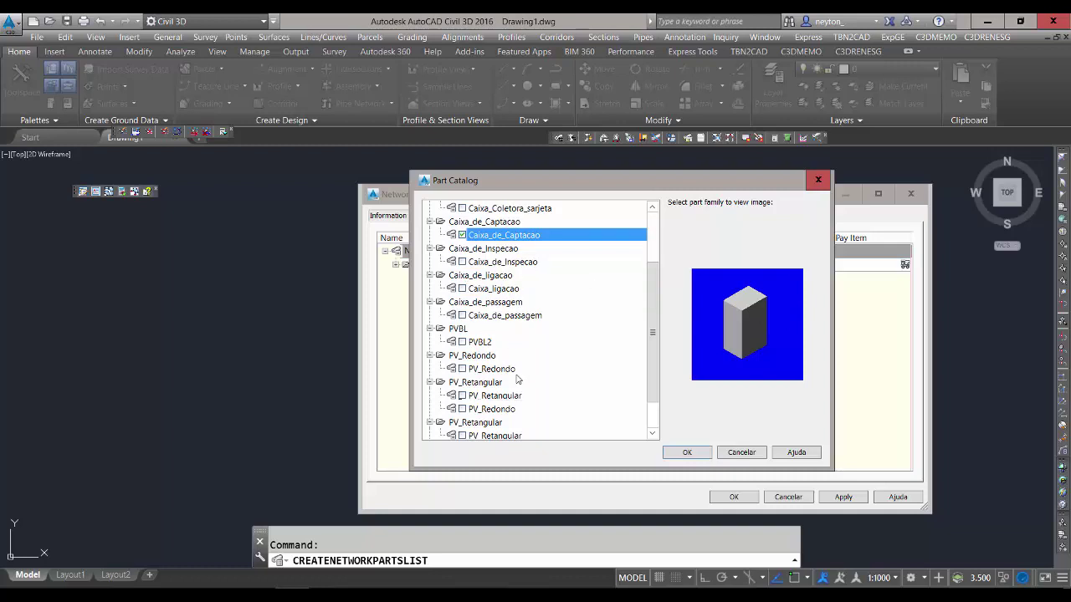
left_click(462, 395)
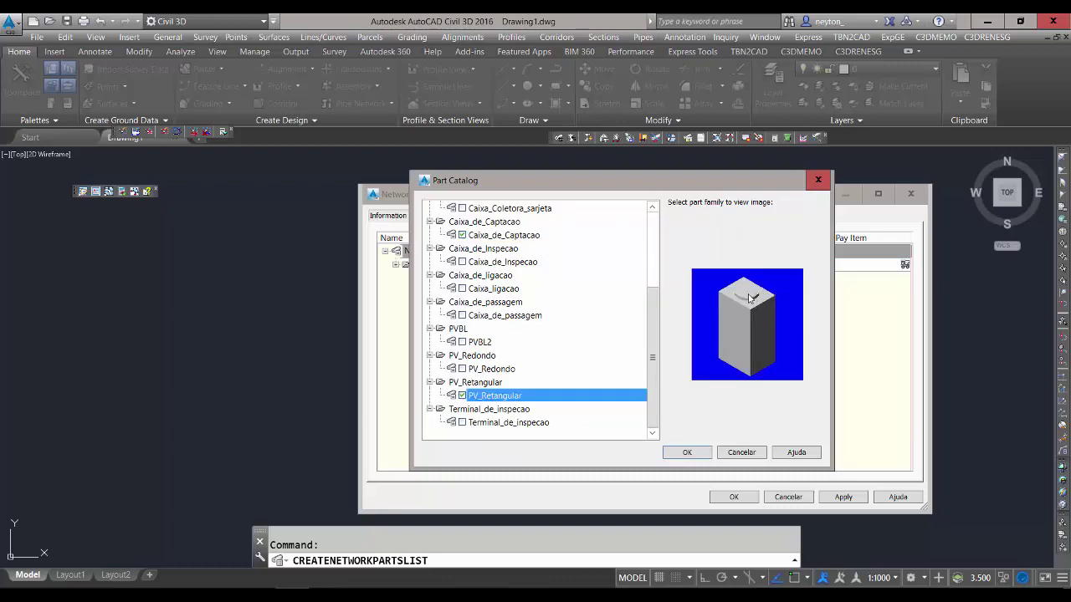
left_click(687, 452)
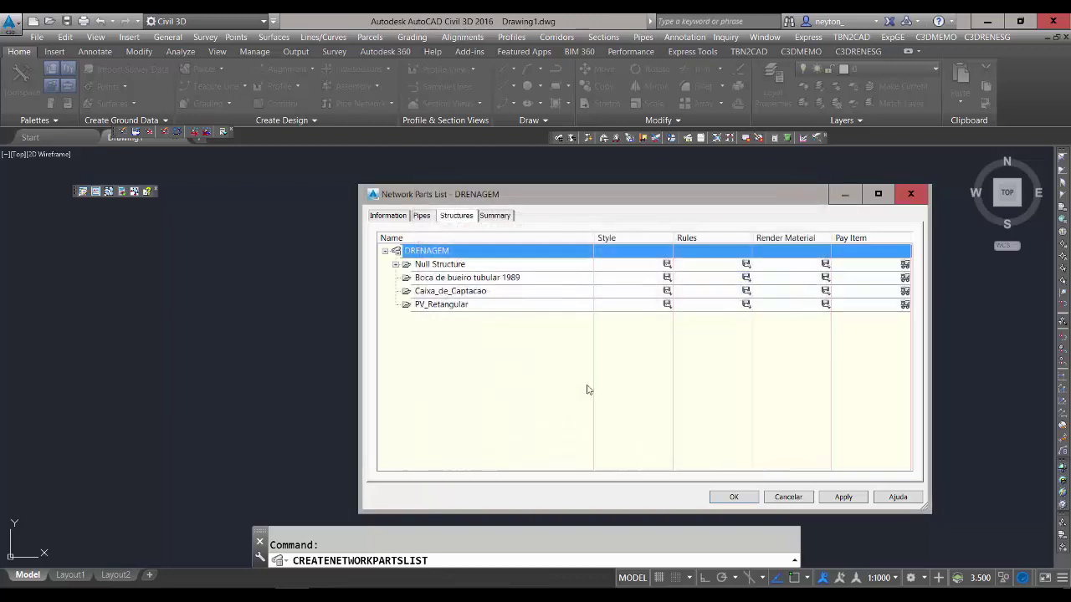
Start adding part sizes to Boca de bueiro tubular 1989 and include all sizes for Diâmetro do tubo.
right_click(456, 278)
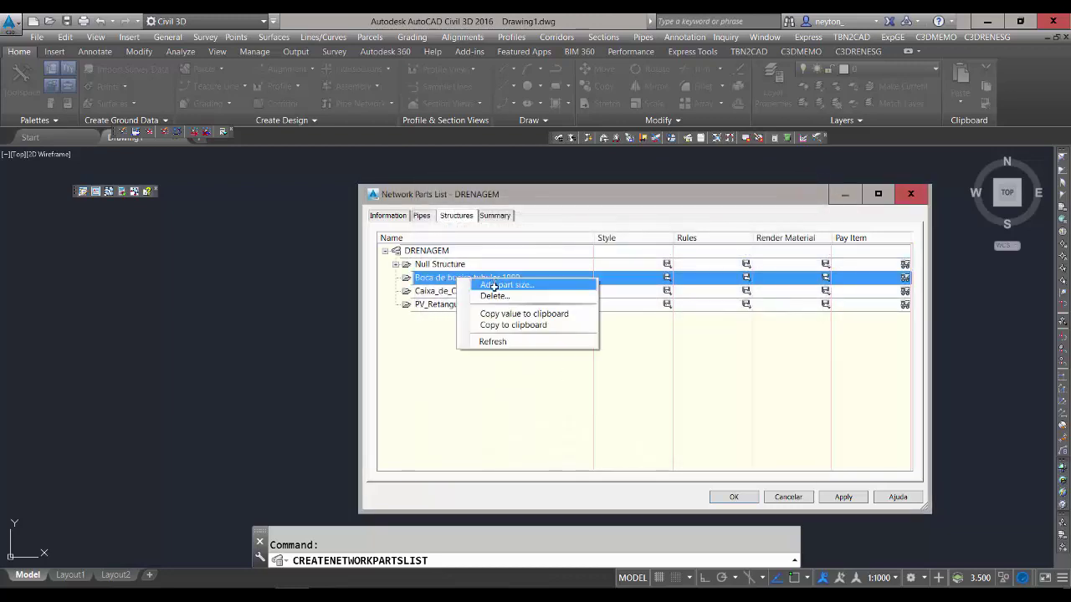
left_click(489, 285)
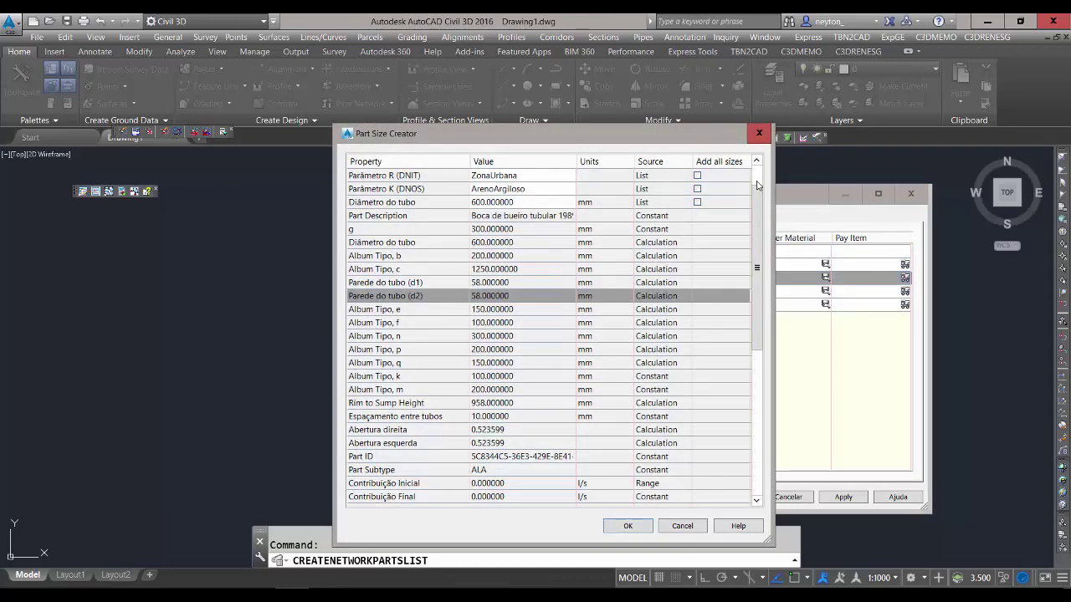
scroll(758, 186, "up", 1)
left_click(411, 188)
left_click(415, 176)
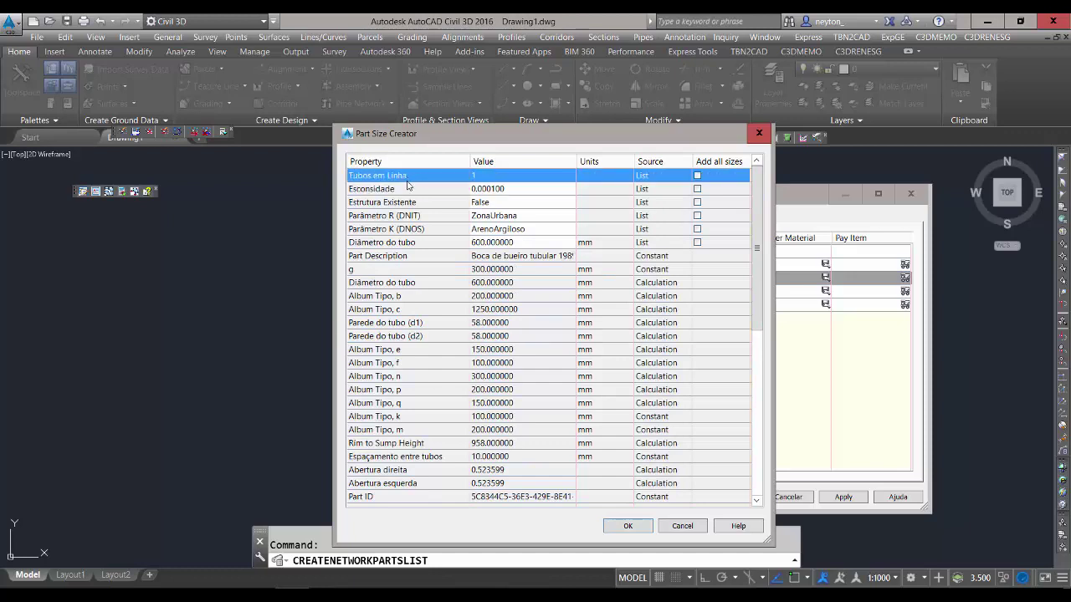
left_click(423, 202)
left_click(541, 242)
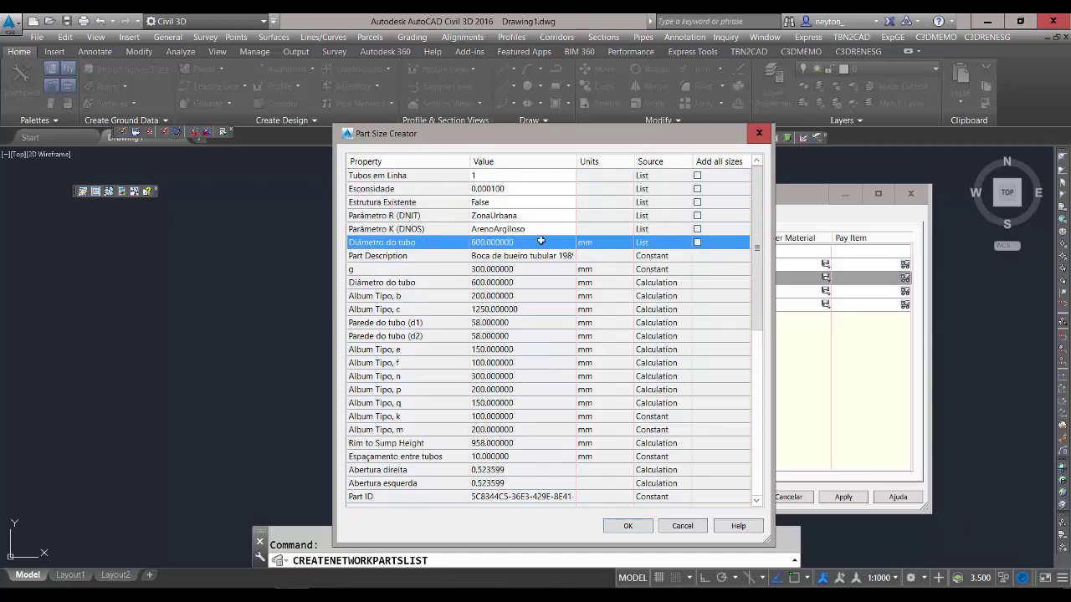
left_click(532, 244)
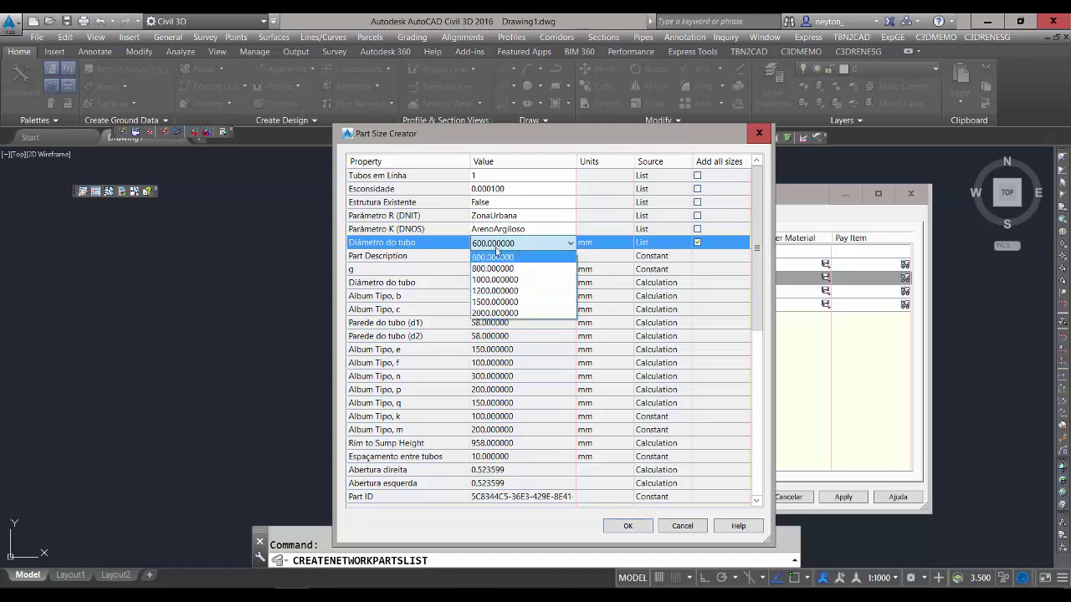
left_click(450, 245)
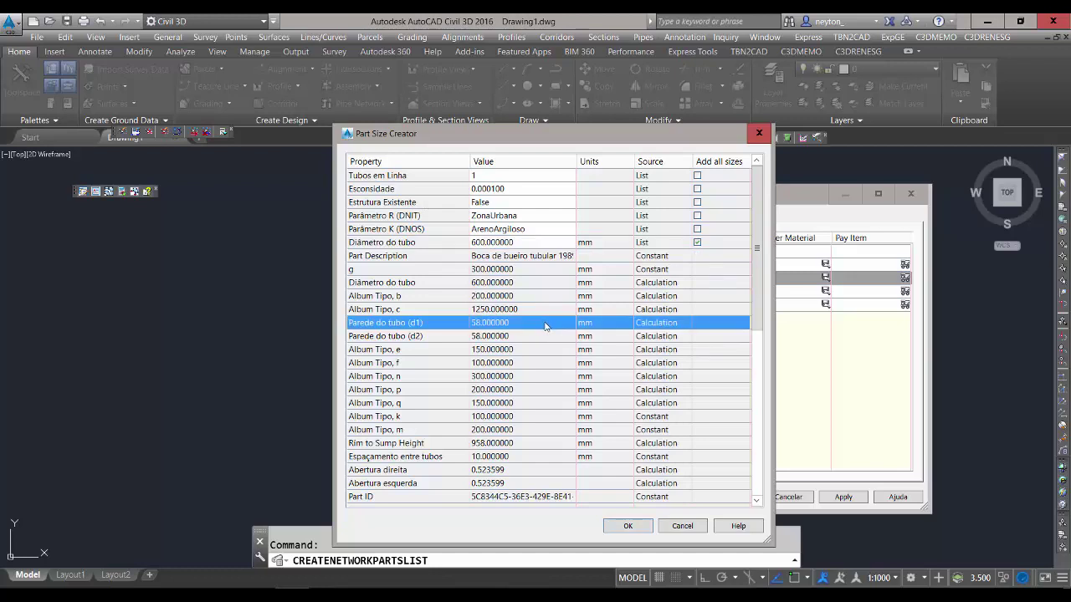
Examine the structure's list parameters and its optional properties, including Material, Desnível do talvegue, Número CN and Parâmetro PR.
scroll(545, 326, "down", 4)
scroll(546, 326, "down", 4)
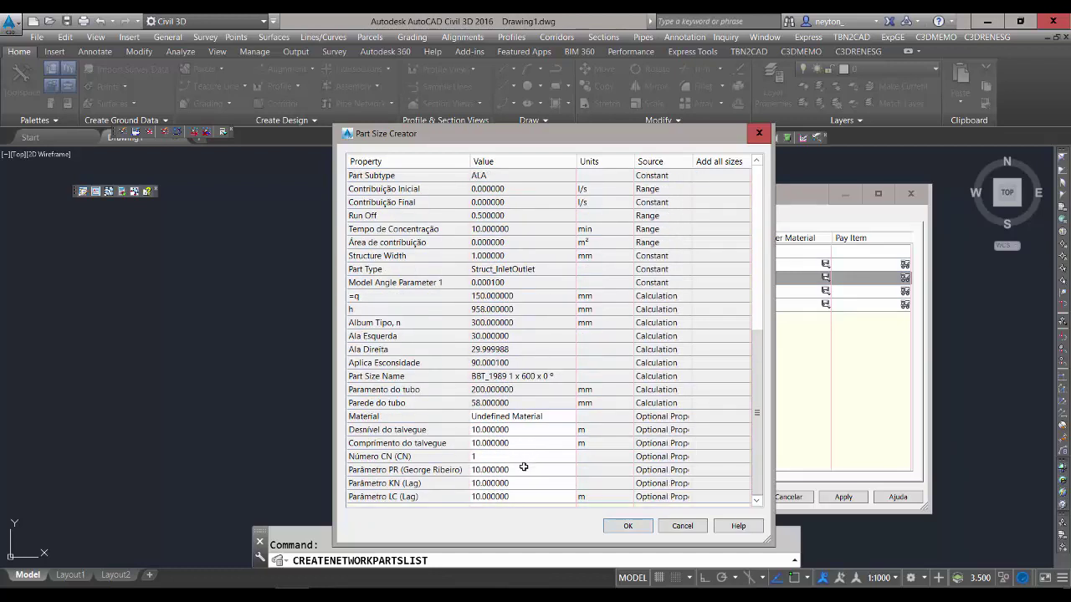
left_click(522, 471)
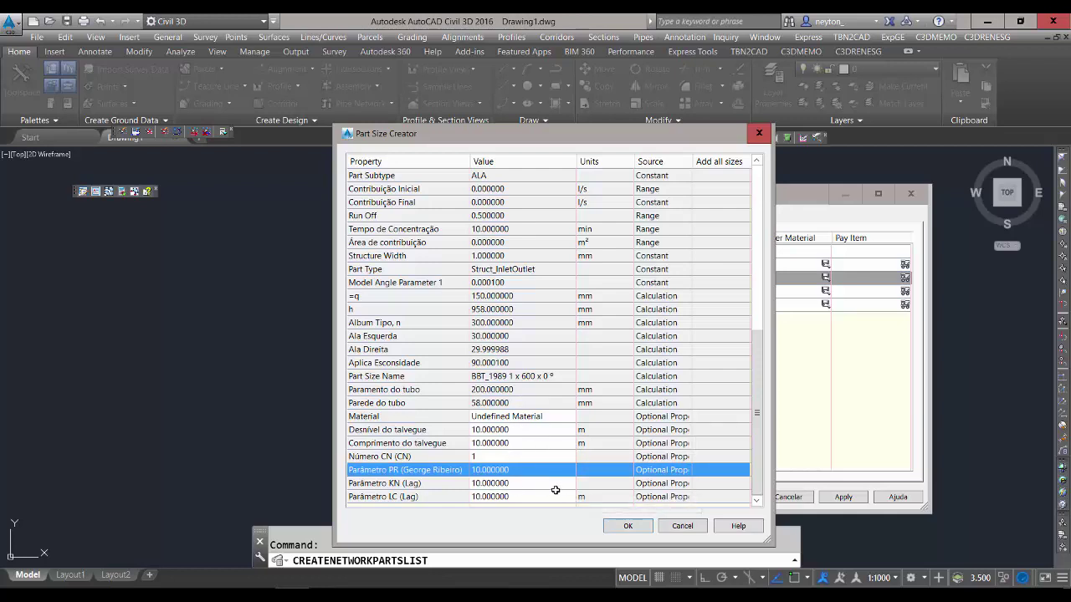
scroll(527, 426, "up", 1)
scroll(527, 426, "up", 7)
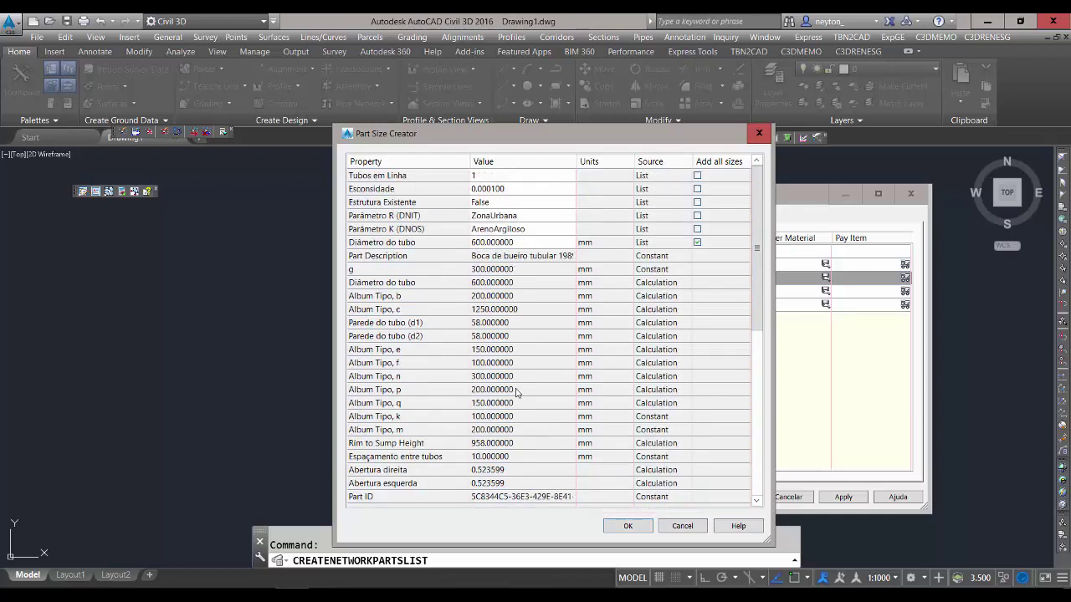
left_click(429, 220)
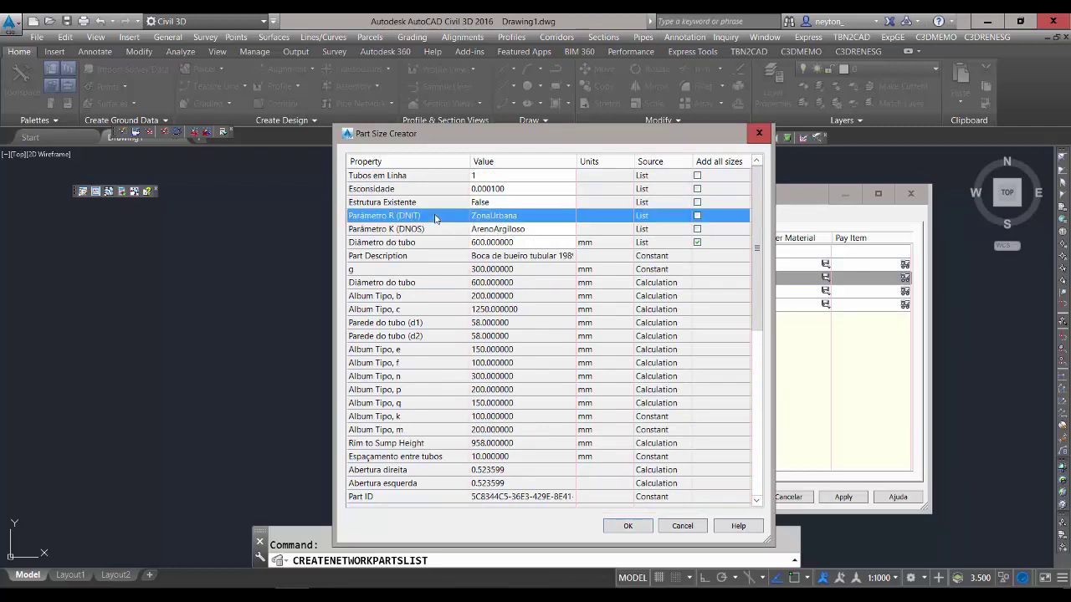
left_click(434, 232)
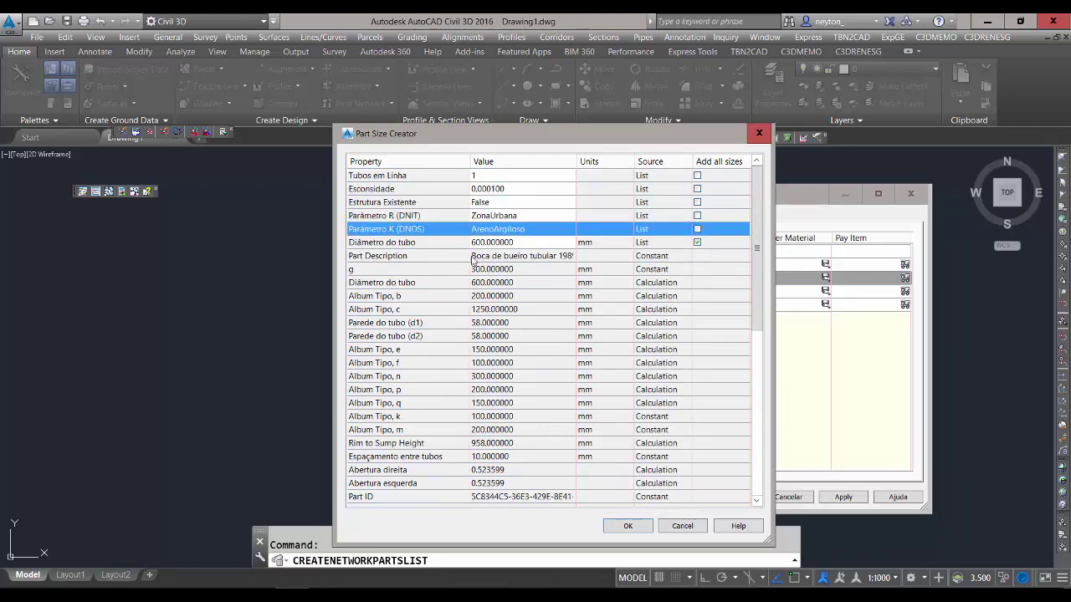
left_click(435, 205)
left_click(434, 191)
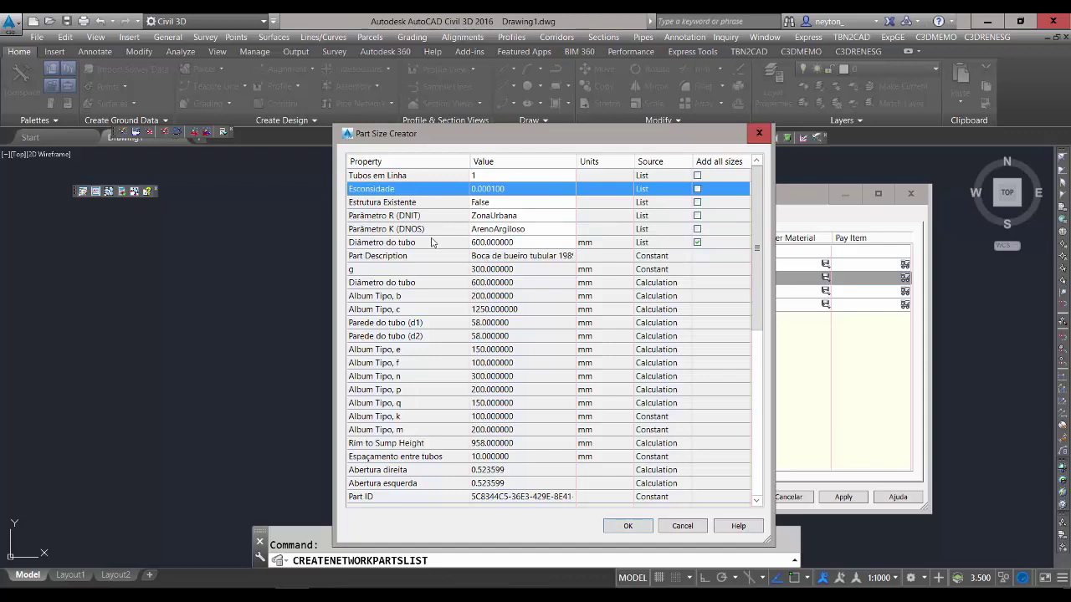
left_click(430, 177)
scroll(435, 318, "down", 7)
scroll(424, 351, "down", 2)
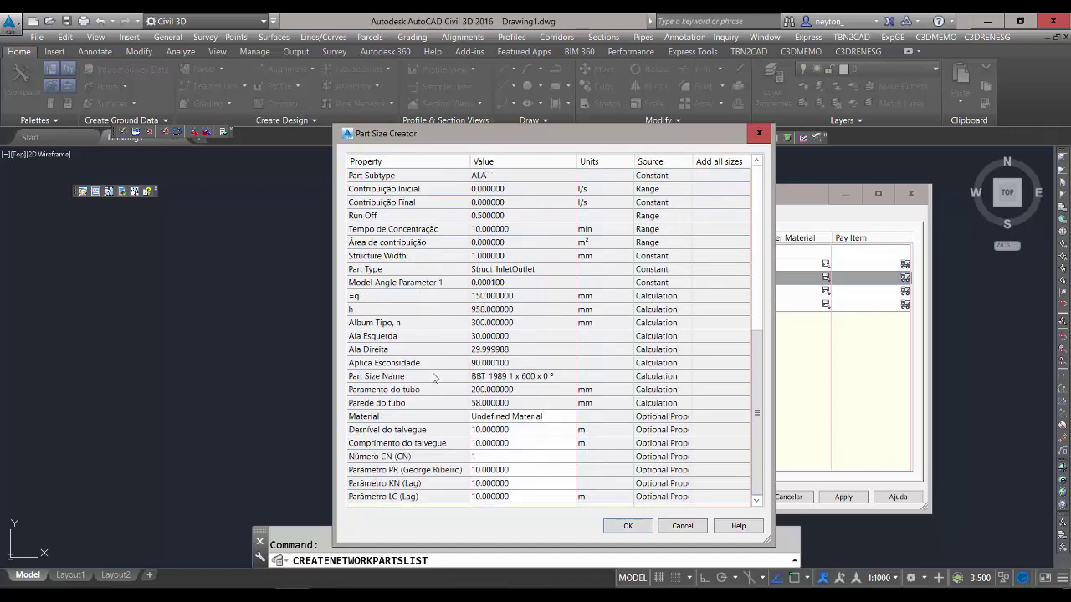
left_click(539, 416)
left_click(541, 430)
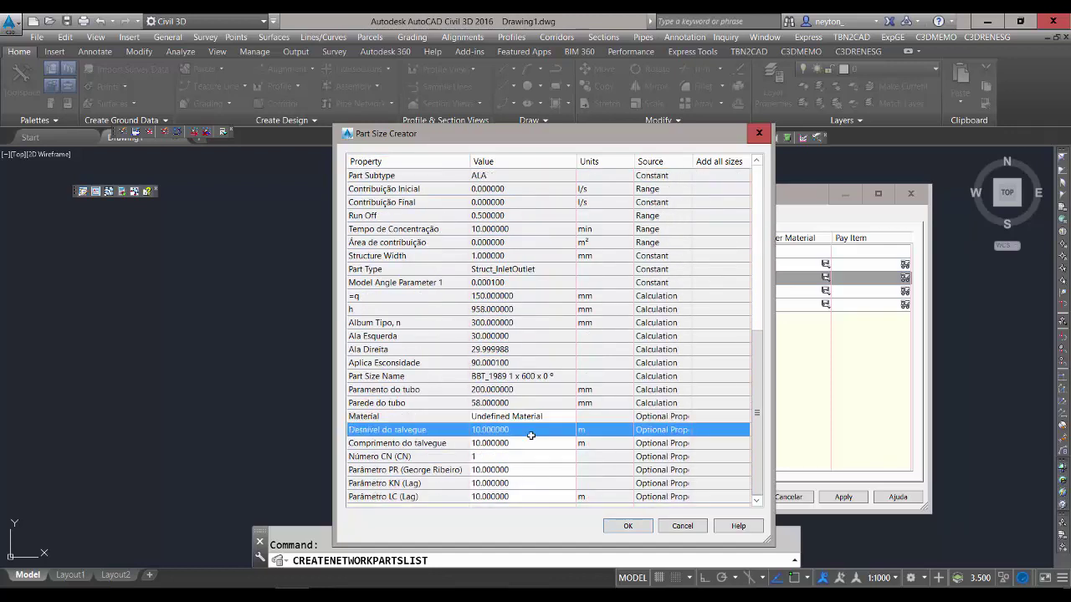
left_click(530, 442)
left_click(540, 457)
left_click(540, 470)
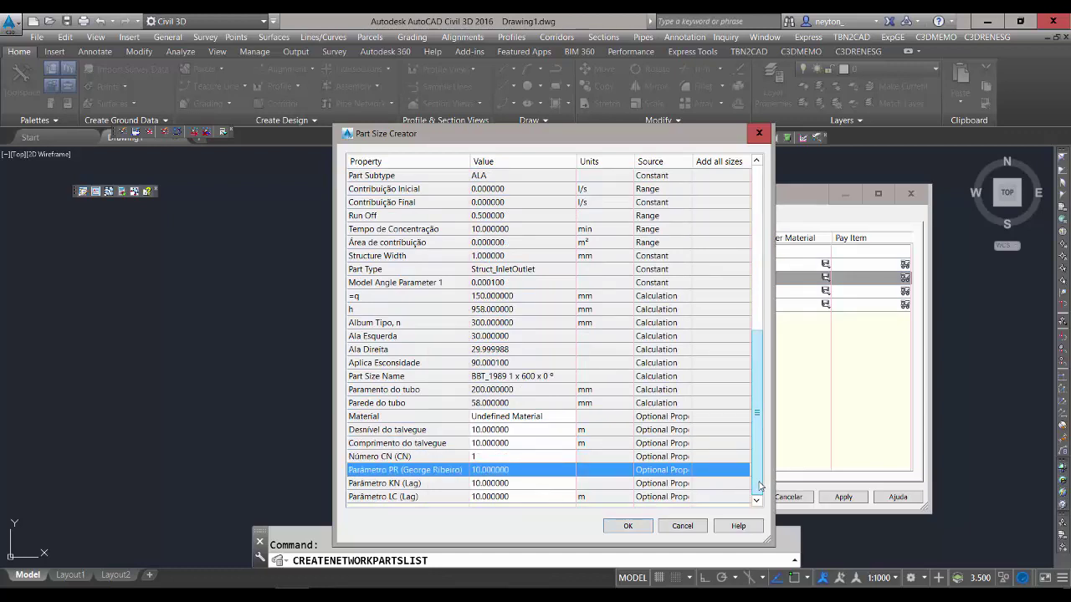
mouse_move(760, 483)
left_mouse_down()
mouse_move(761, 288)
mouse_move(760, 493)
left_mouse_up()
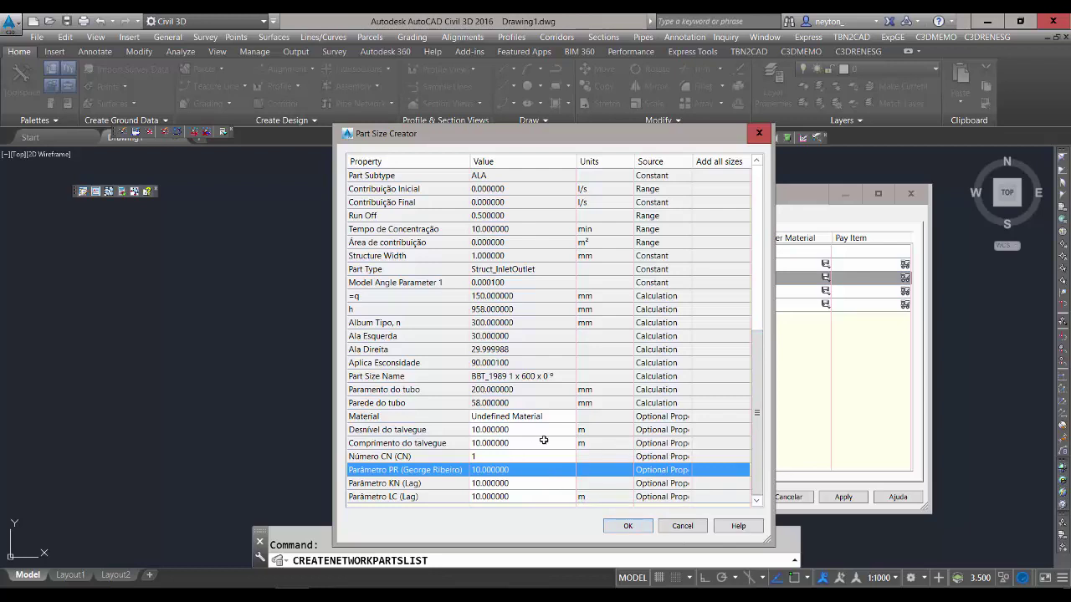
Confirm the part sizes for Boca de bueiro tubular 1989 and expand the family.
left_click(638, 526)
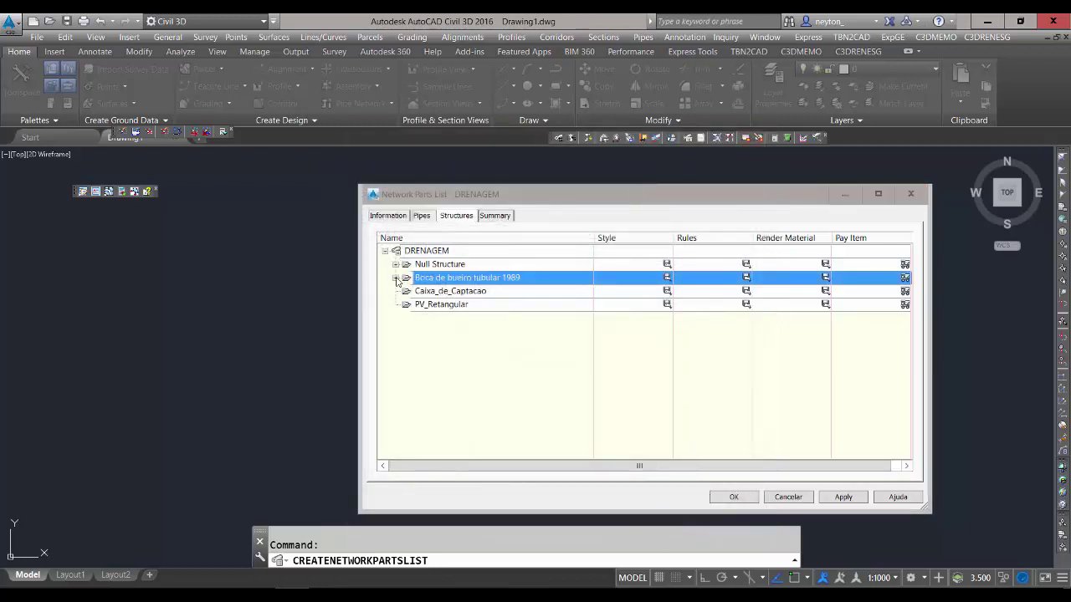
left_click(396, 278)
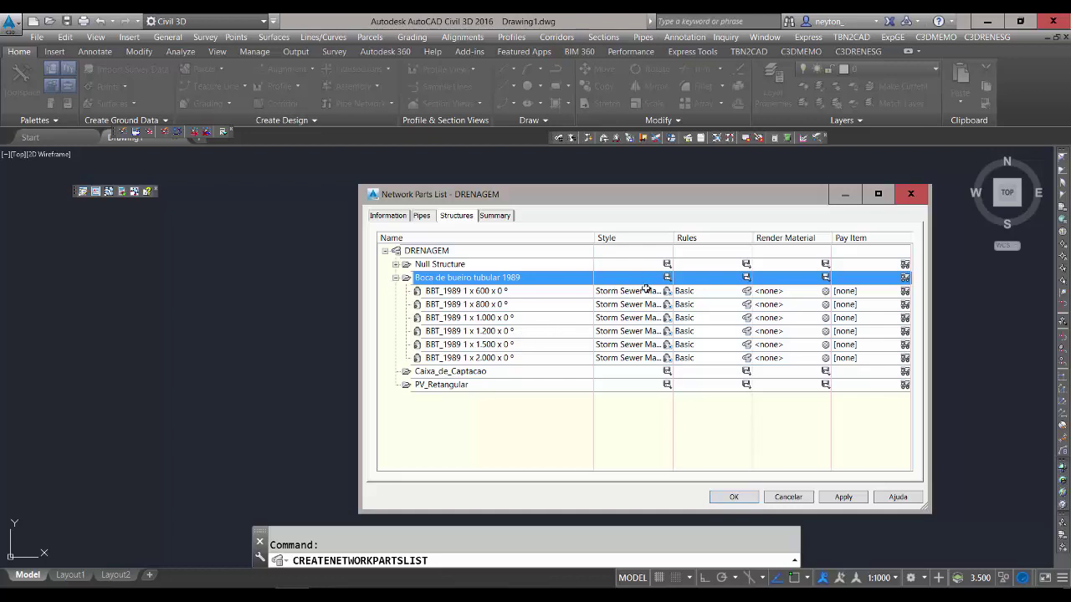
Create a new structure style for the Boca de bueiro tubular 1989 family and name it ALA.
left_click(666, 276)
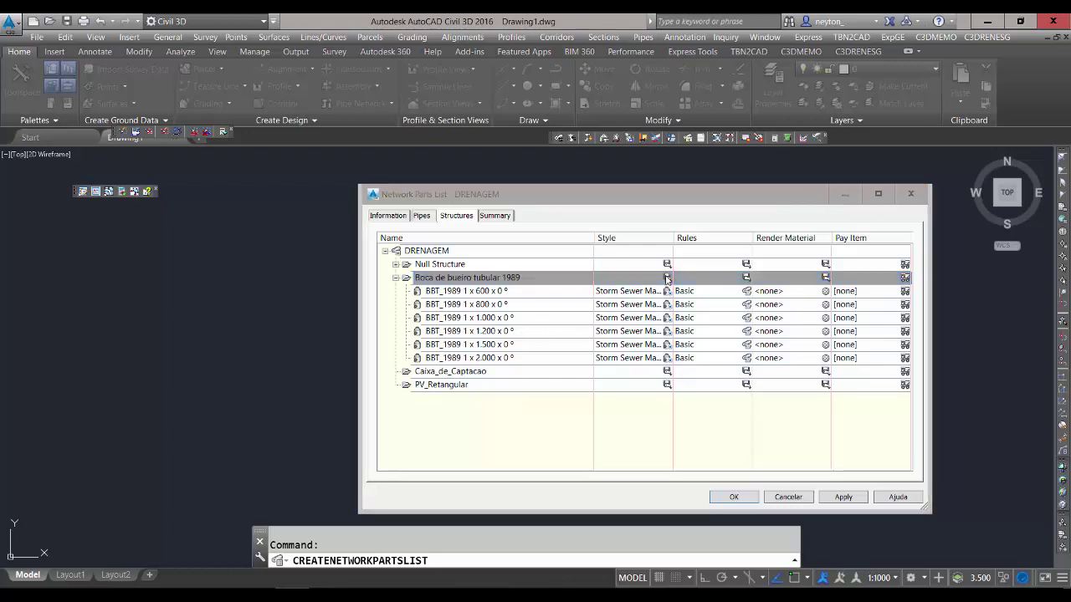
left_click(591, 298)
left_click(611, 313)
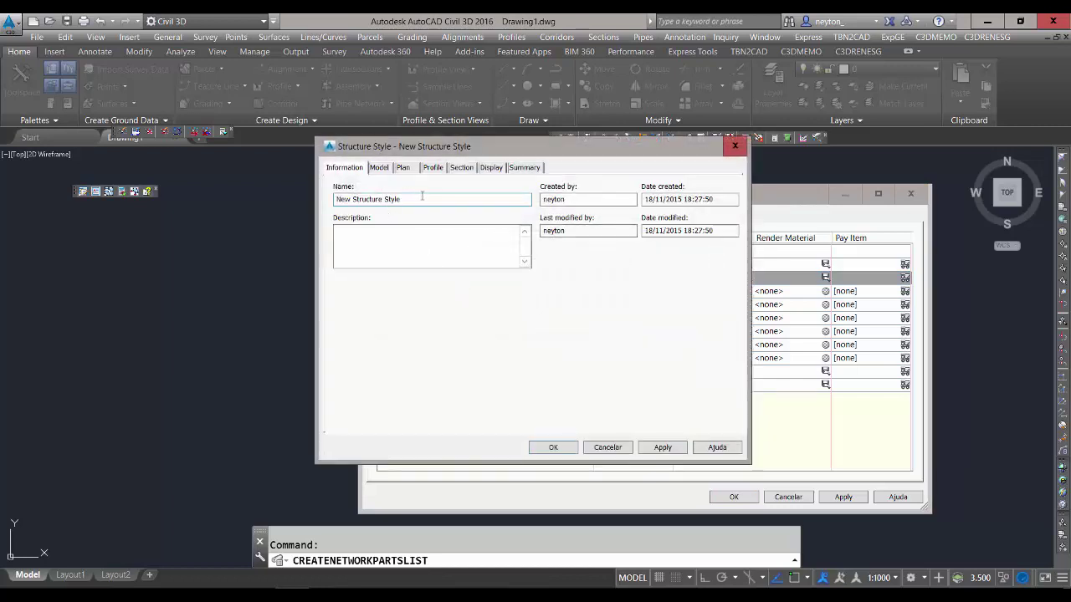
left_click_drag(422, 199, 230, 215)
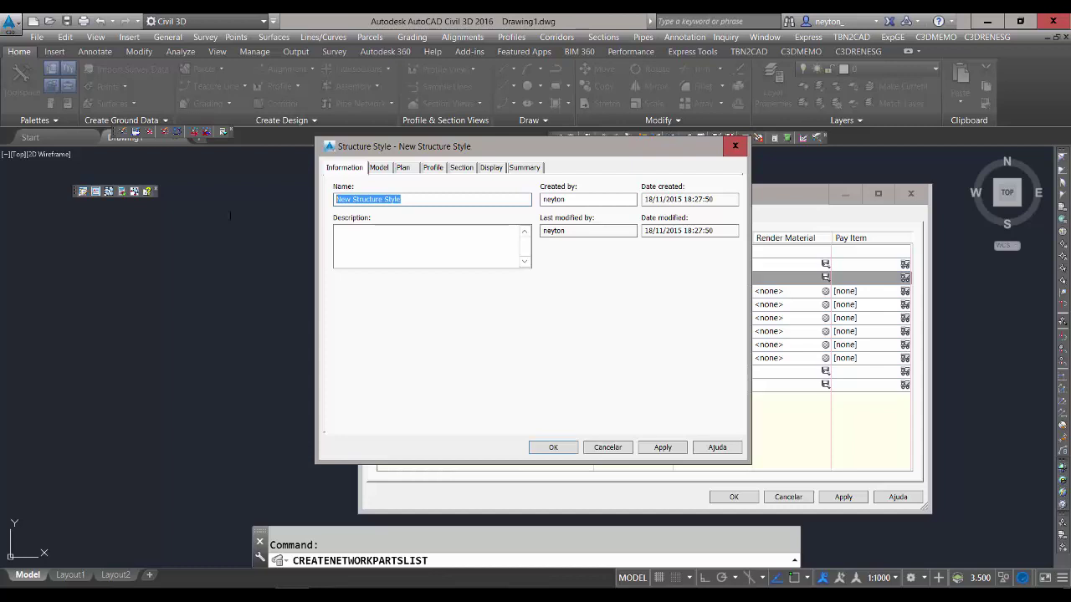
type("ala")
key("Caps_Lock")
type("ALA")
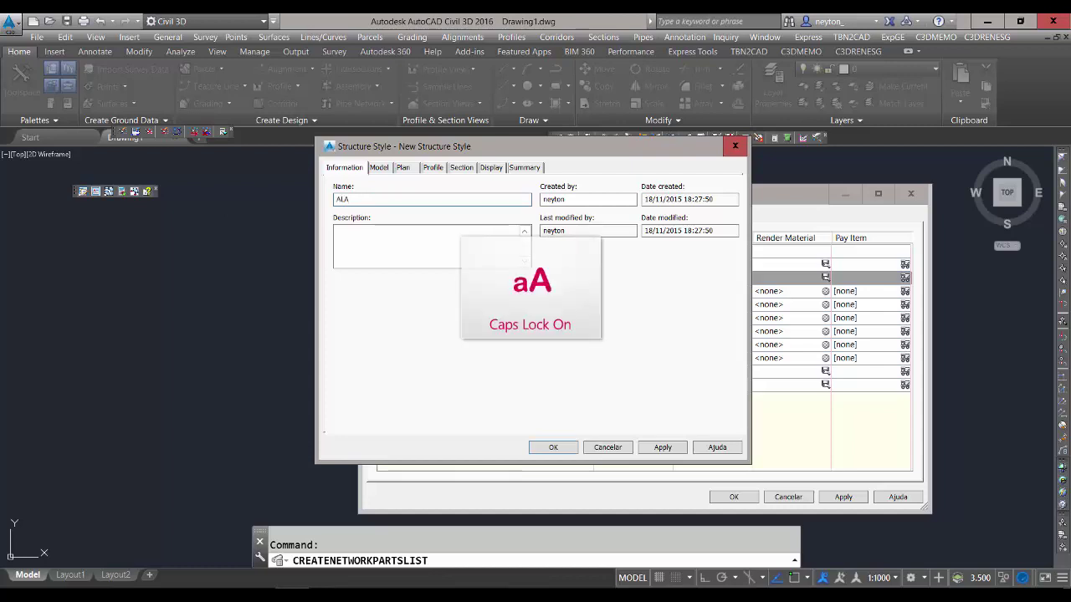
Check the ALA style's plan representation and turn on 3D Solid visibility for the plan view direction.
left_click(501, 168)
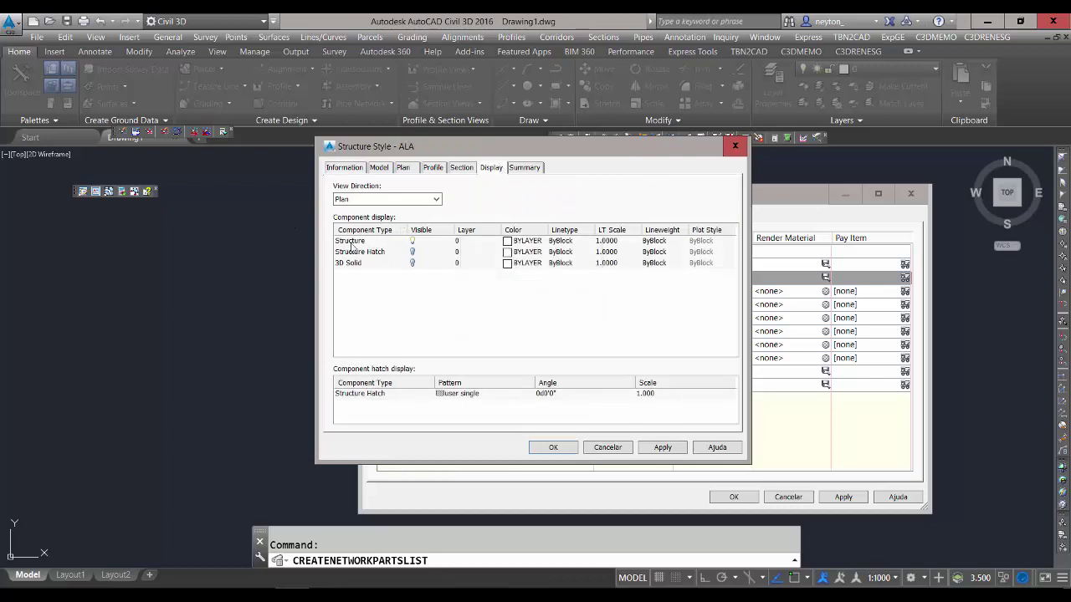
left_click(404, 168)
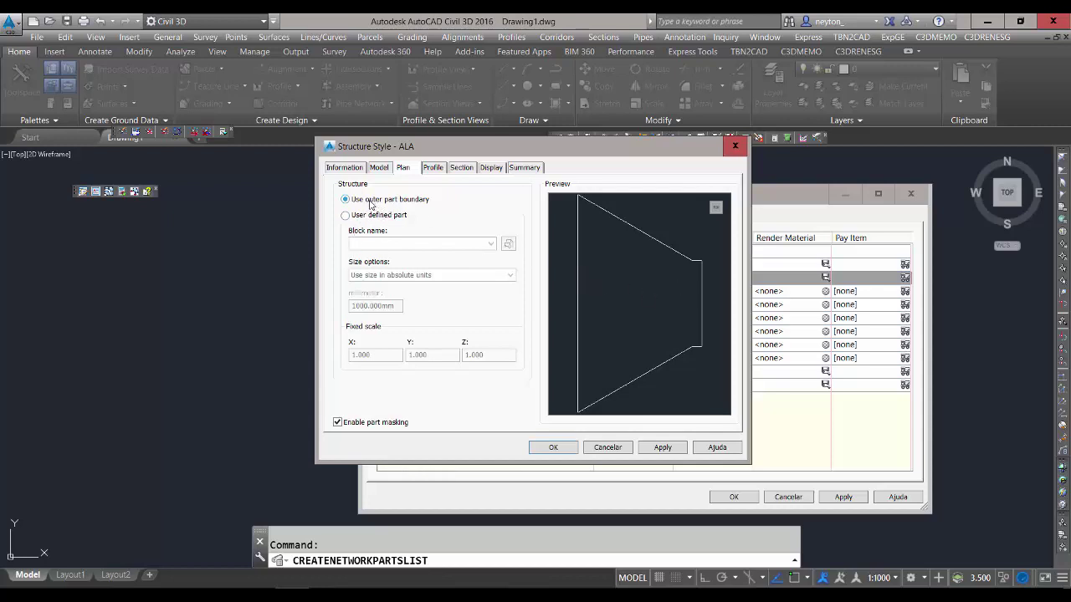
left_click(490, 167)
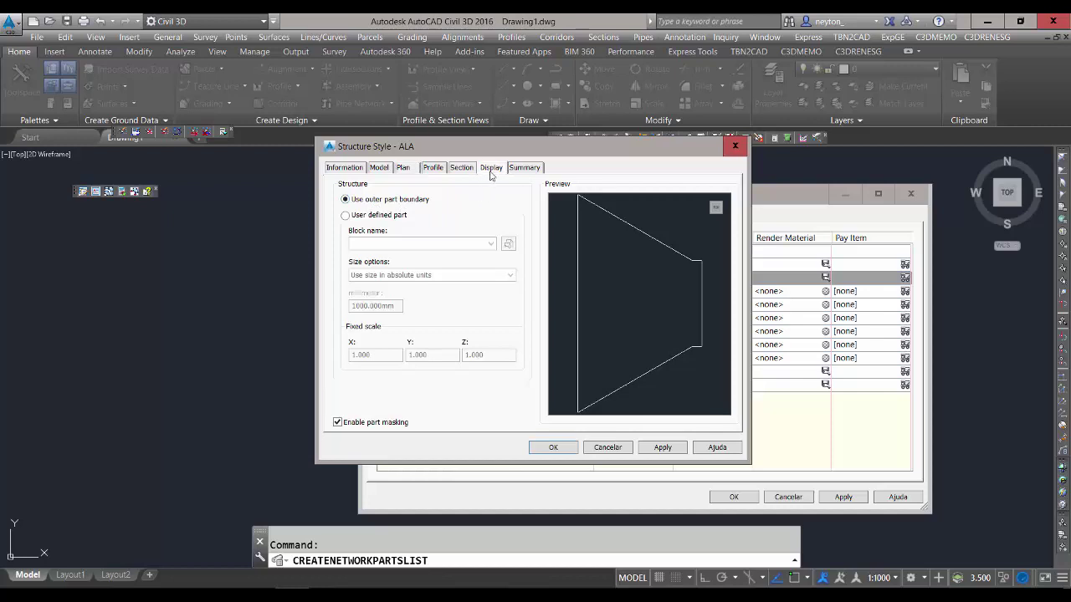
left_click(357, 266)
left_click(412, 266)
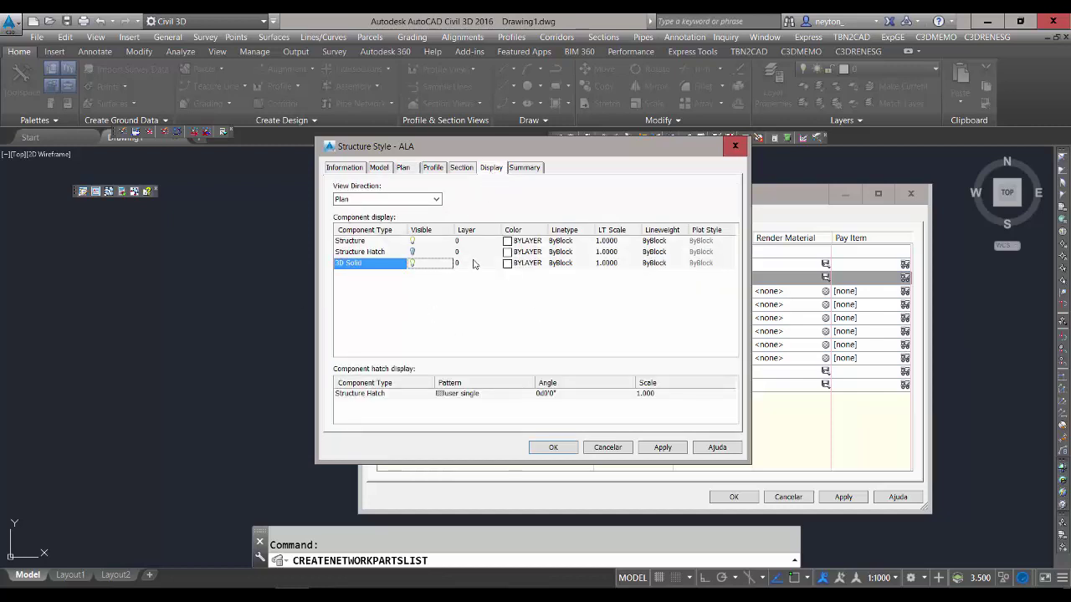
Create a magenta layer named ALA and assign it to the Structure and 3D Solid components in the plan display.
left_click(355, 240, "ctrl")
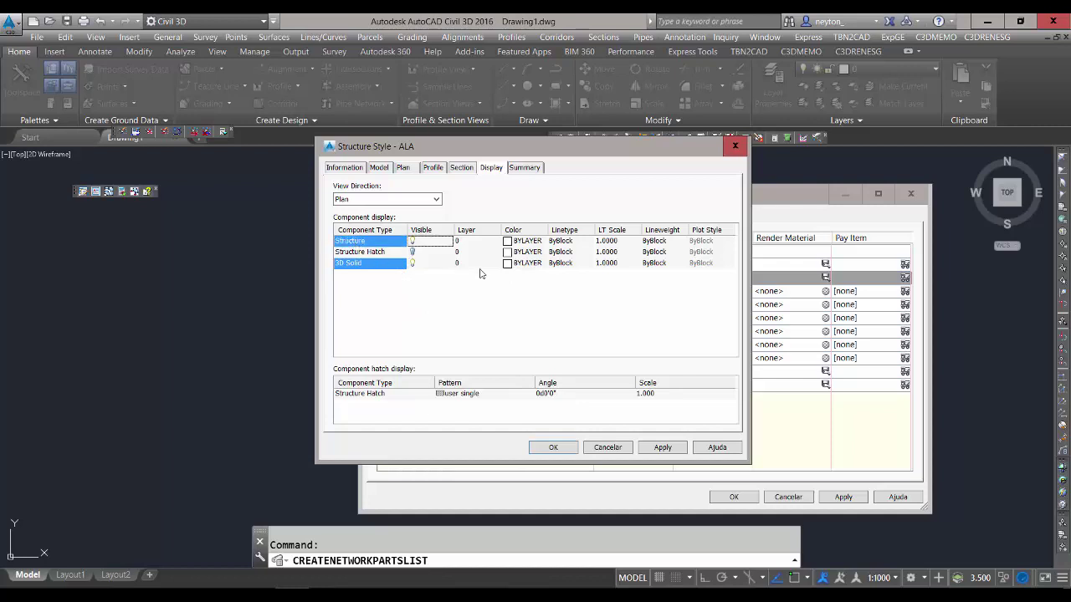
left_click(471, 243)
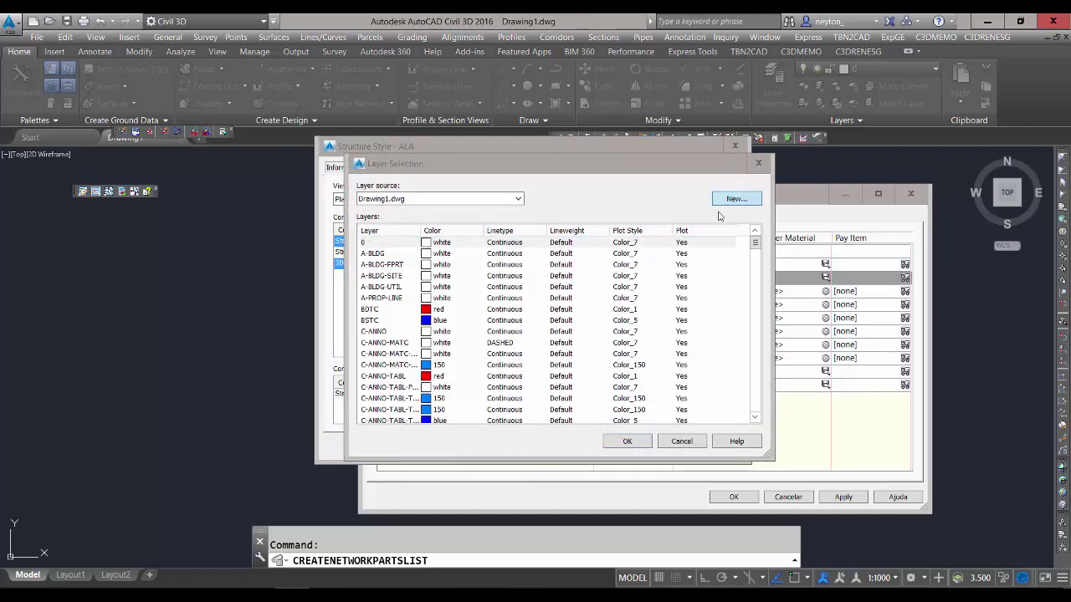
left_click(736, 198)
left_click(619, 251)
type("a")
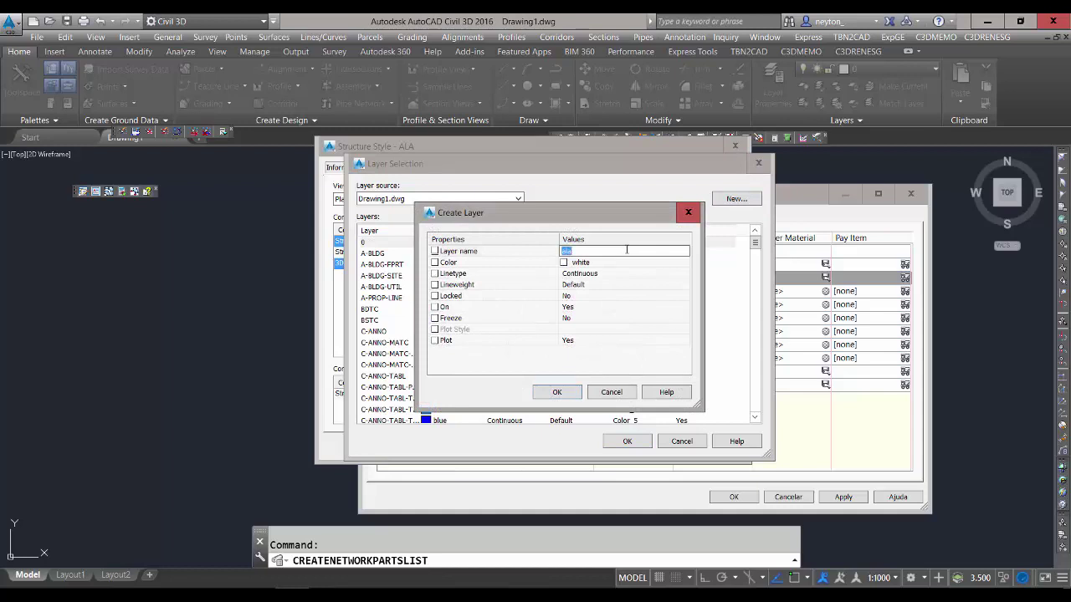
type("ALA")
left_click(665, 263)
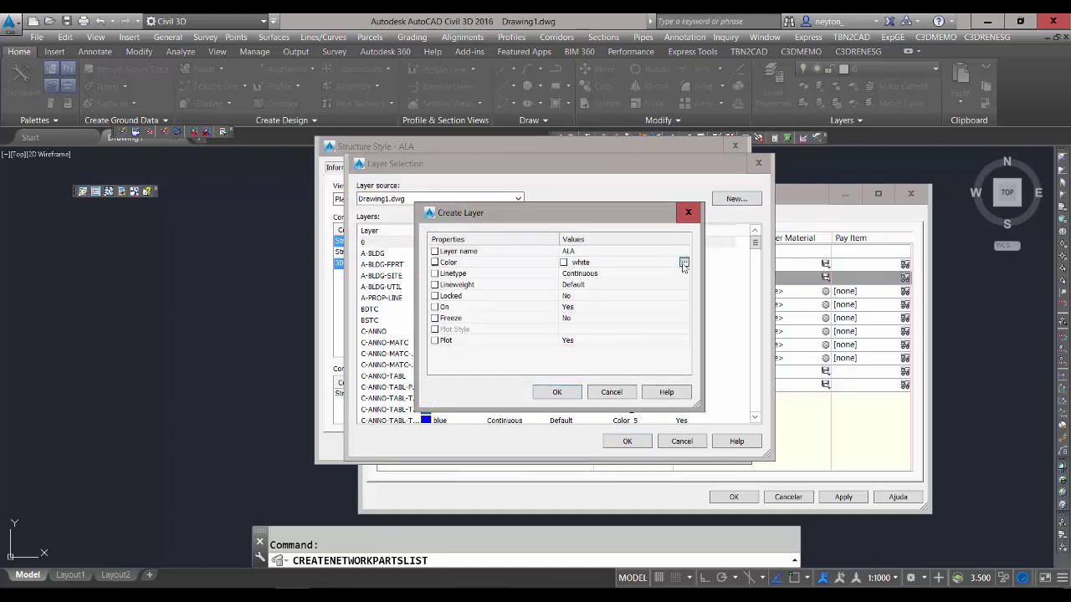
left_click(684, 263)
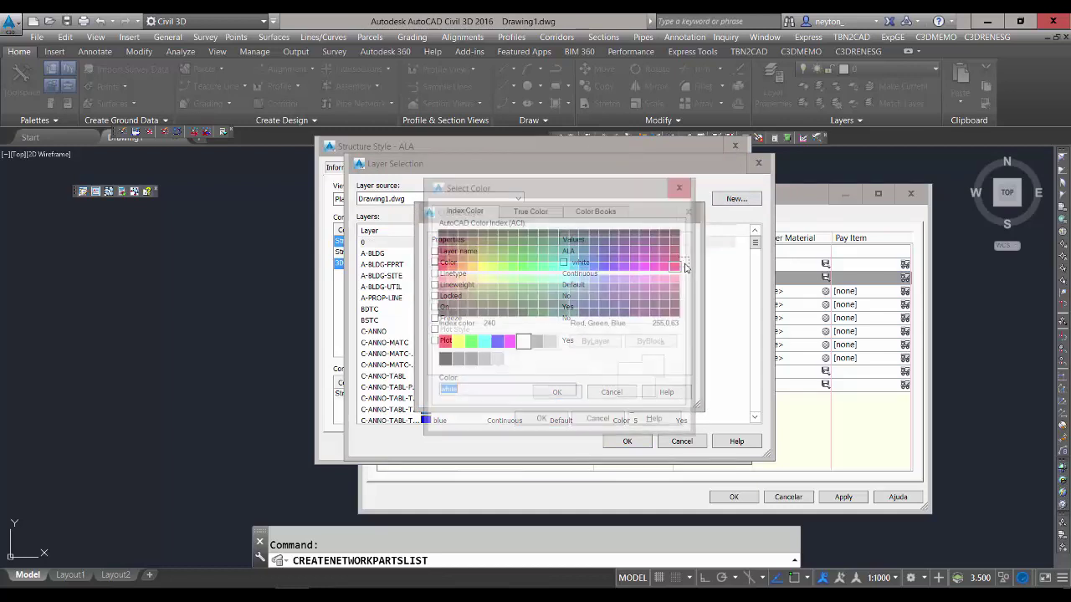
left_click(509, 341)
left_click(540, 420)
left_click(557, 393)
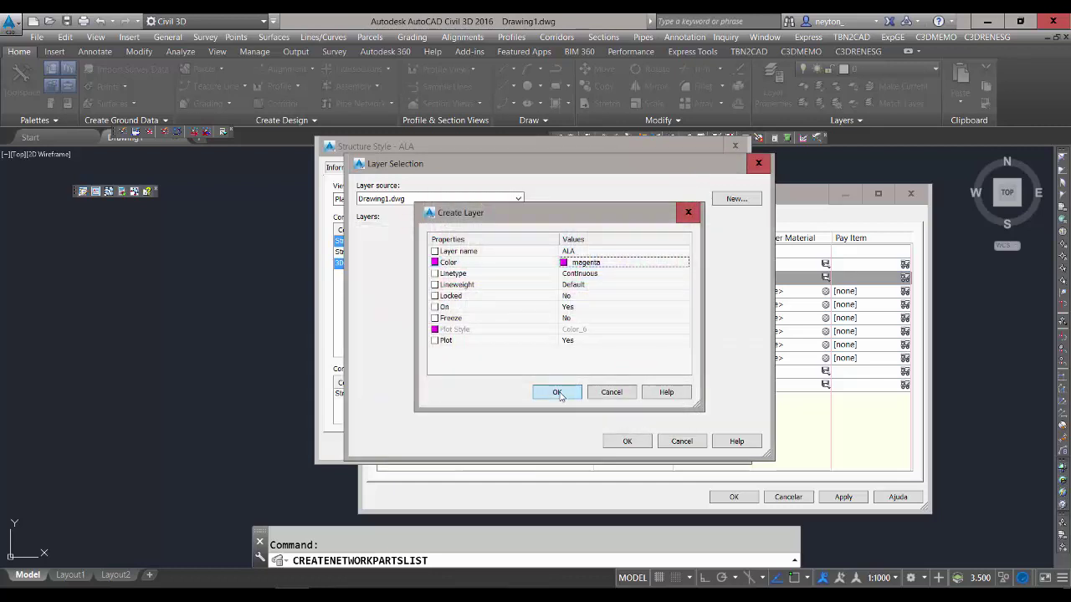
left_click(627, 441)
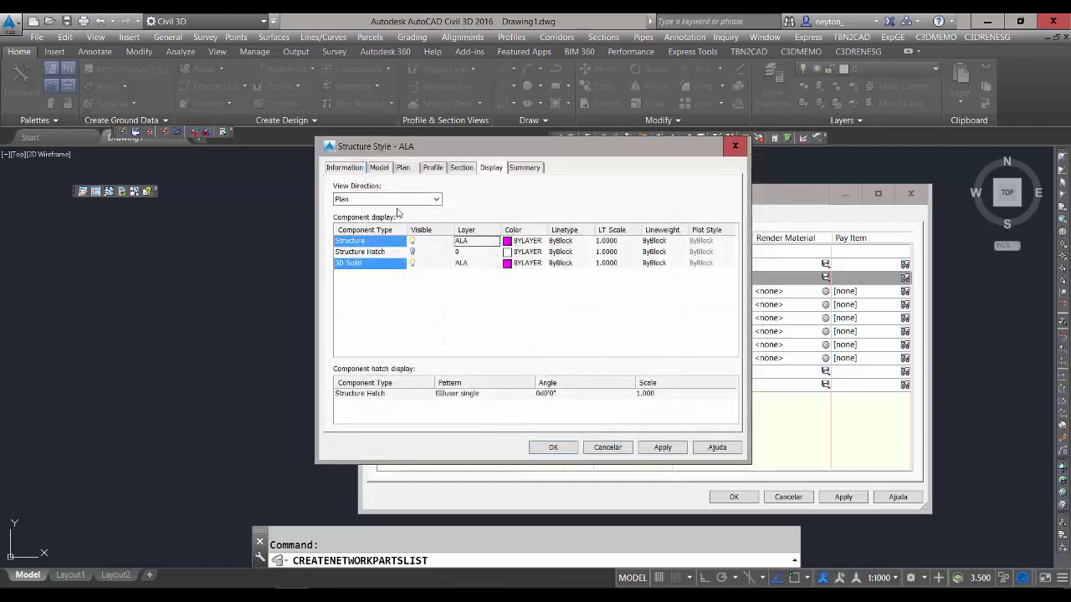
Assign layer ALA to the Structure and Structure Pipe Outline components in the profile display, and apply the ALA style to the family.
left_click(395, 200)
left_click(353, 228)
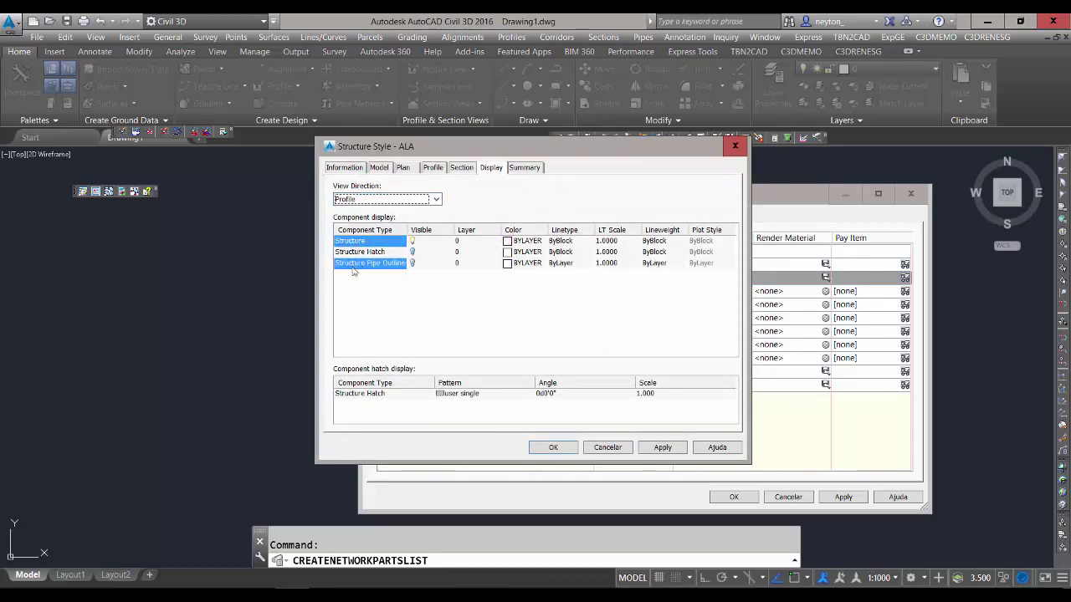
left_click(464, 241)
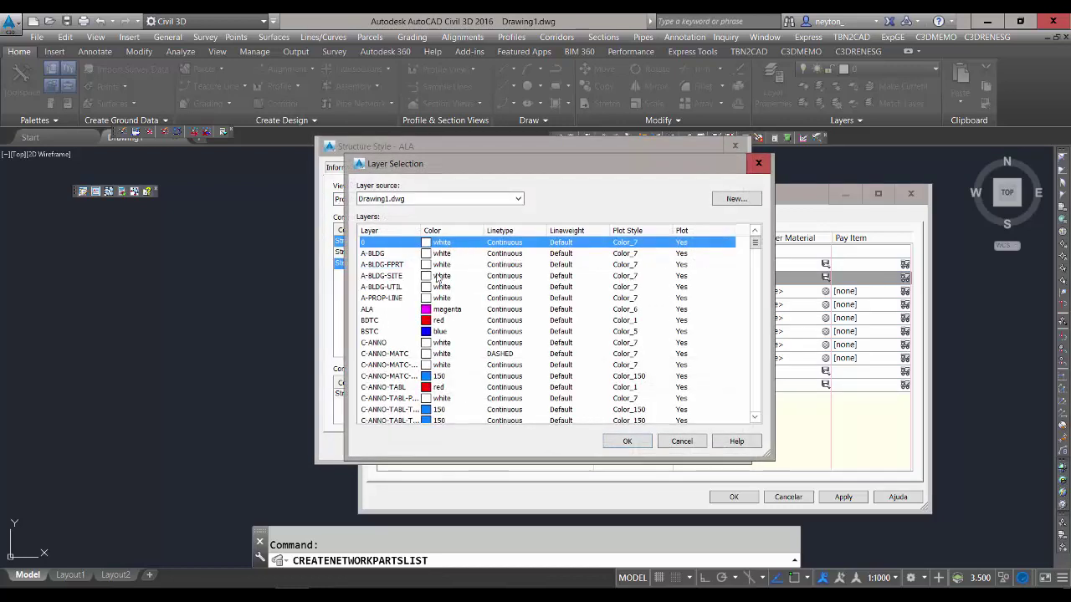
left_click(372, 309)
left_click(626, 440)
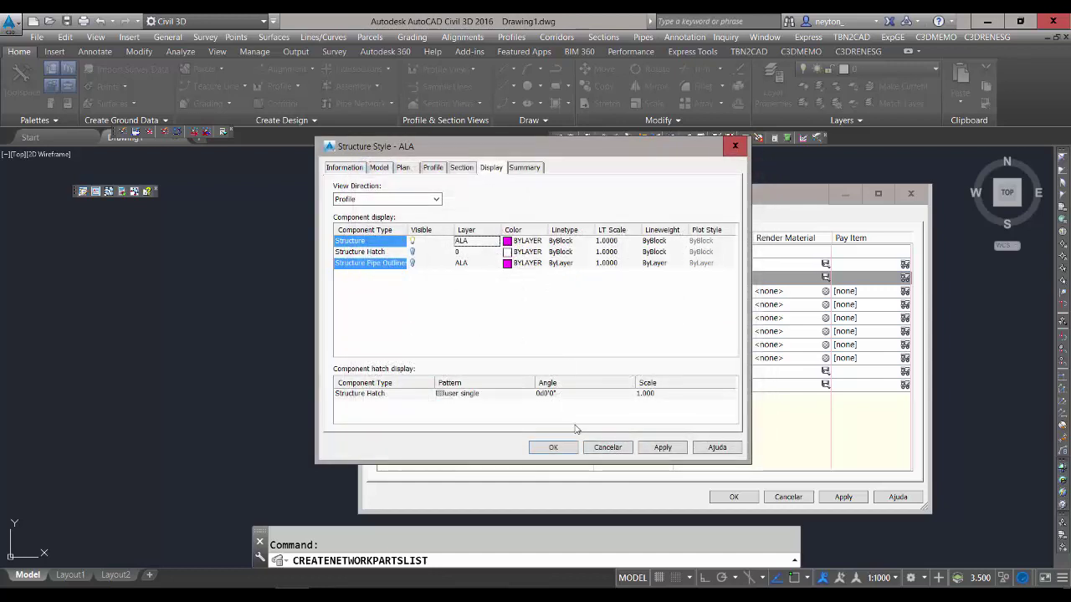
left_click(553, 448)
left_click(481, 324)
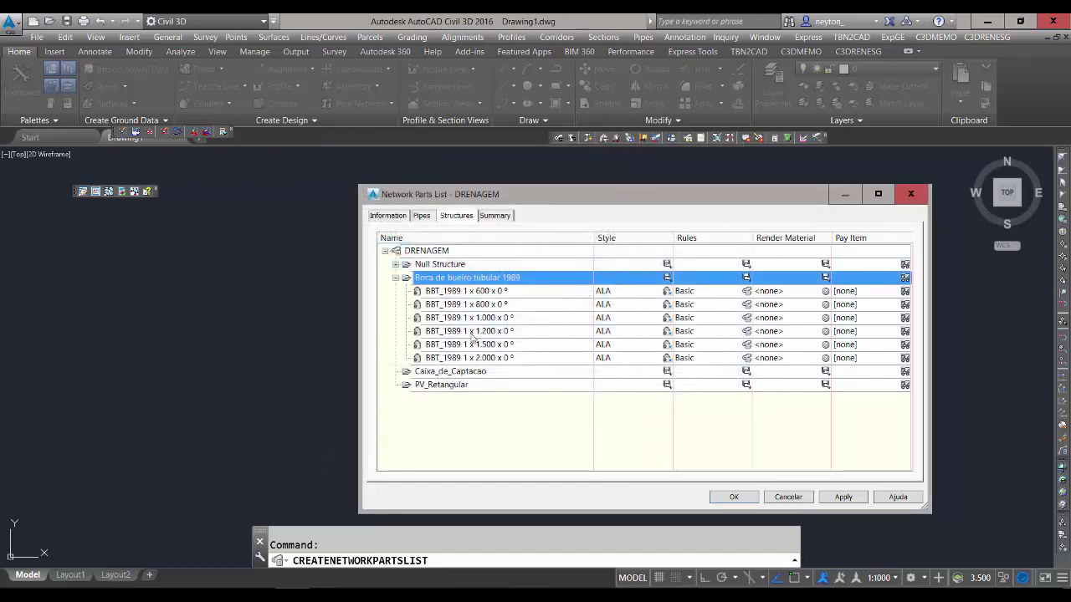
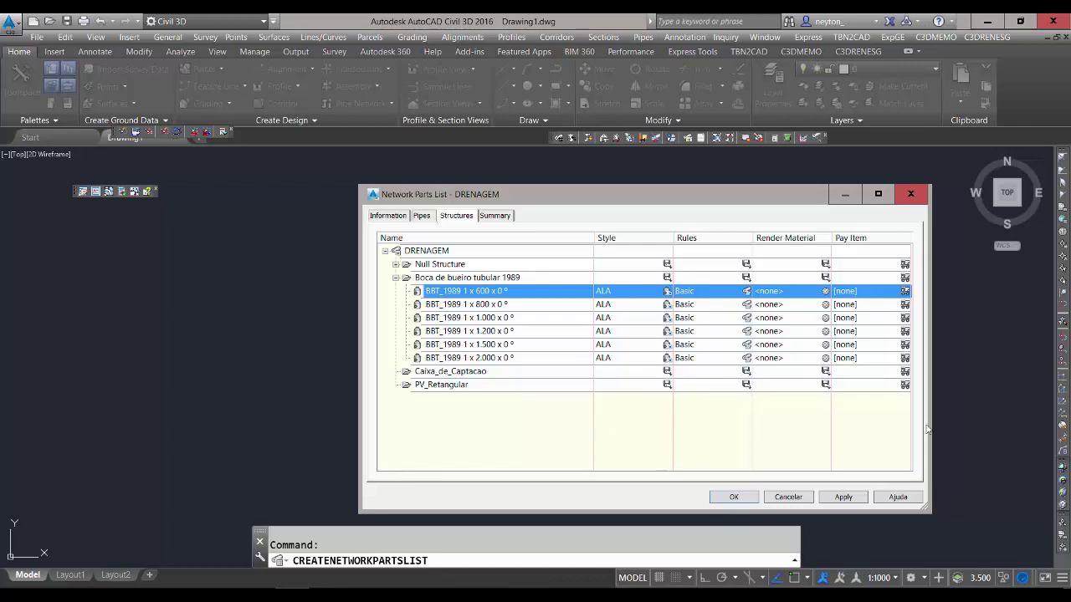
left_click(395, 594)
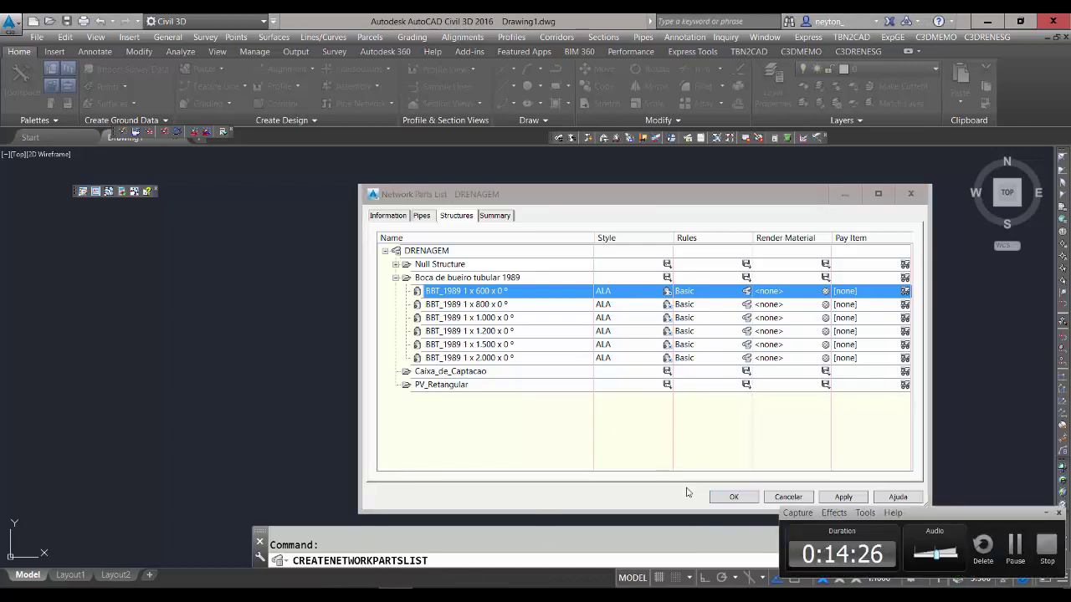
left_click(1015, 552)
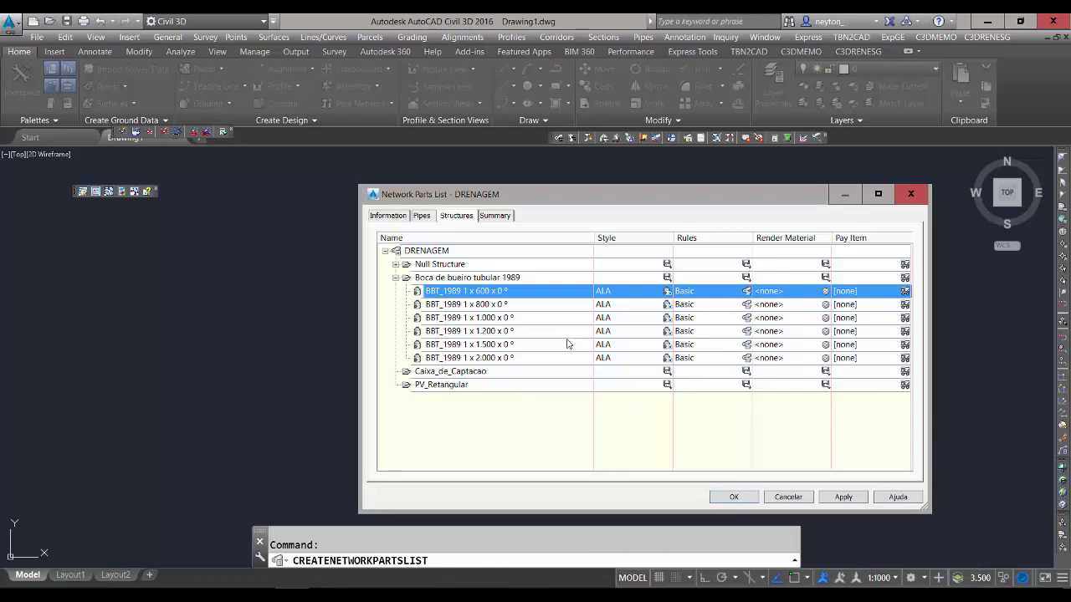
Create an empty structure rule set named ALA600 and assign it to the BBT_1989 1 x 600 x 0º part.
left_click(746, 293)
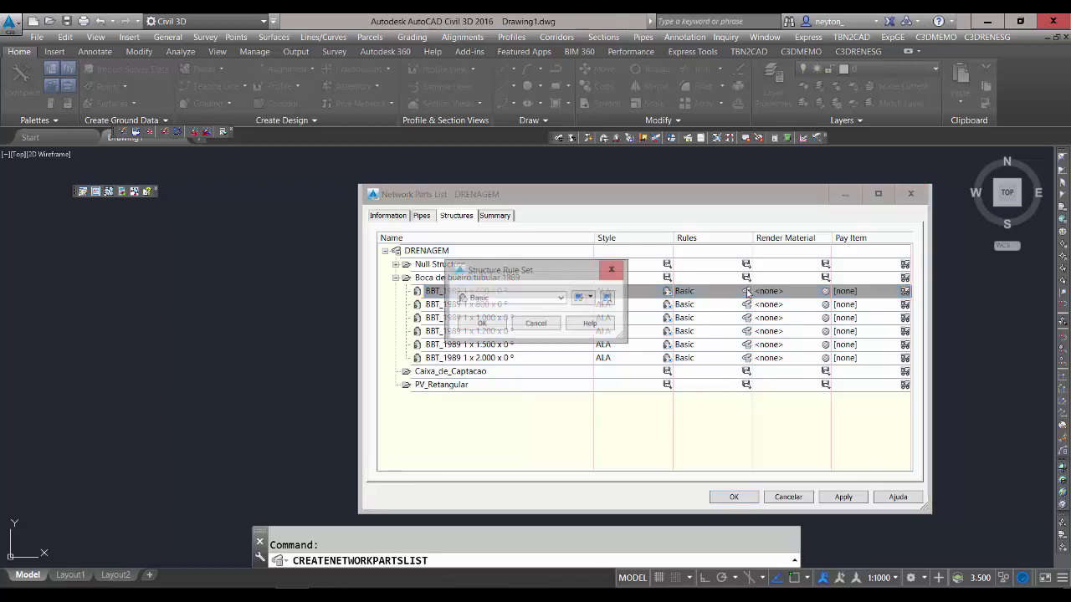
left_click(590, 298)
left_click(615, 313)
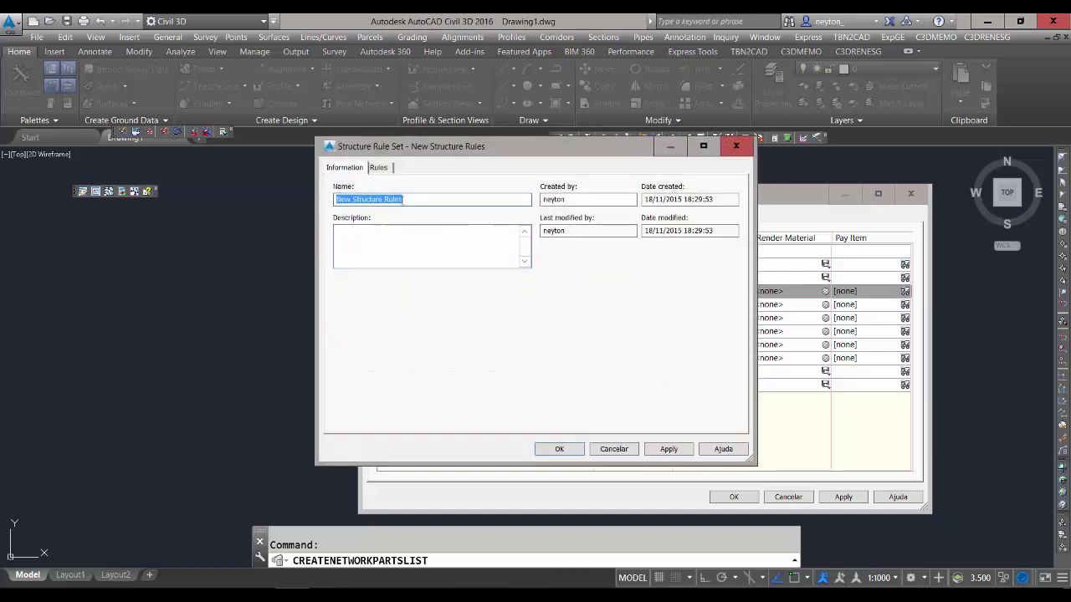
type("ALA600")
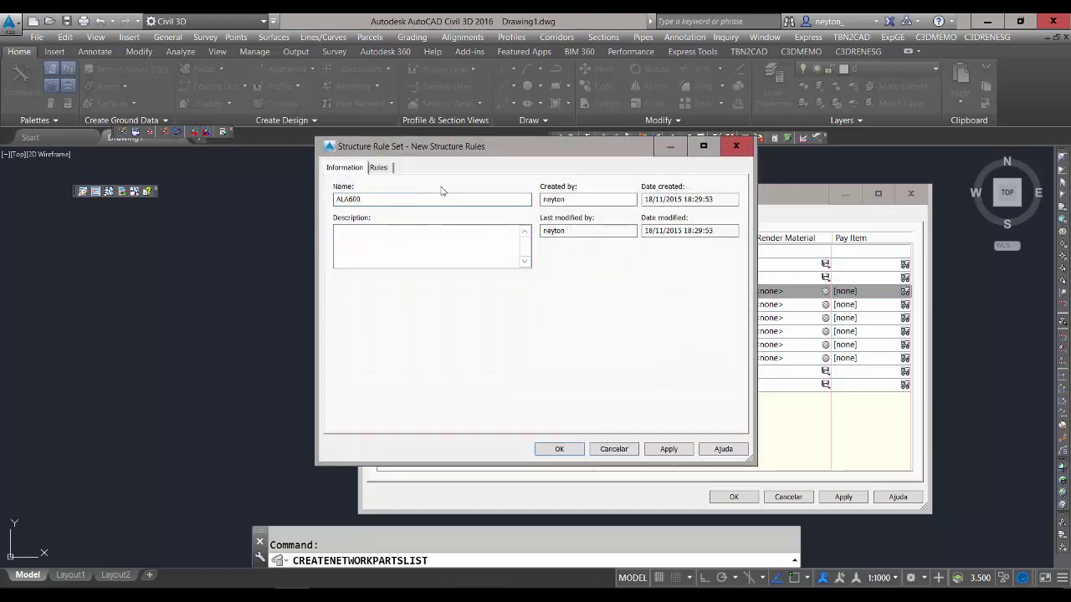
left_click(378, 168)
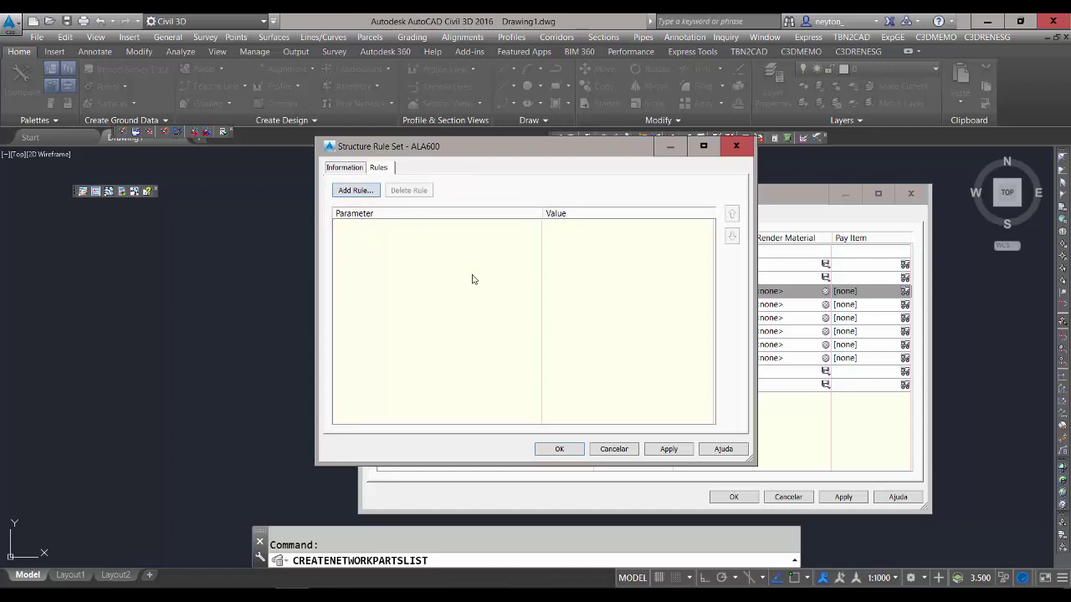
left_click(560, 449)
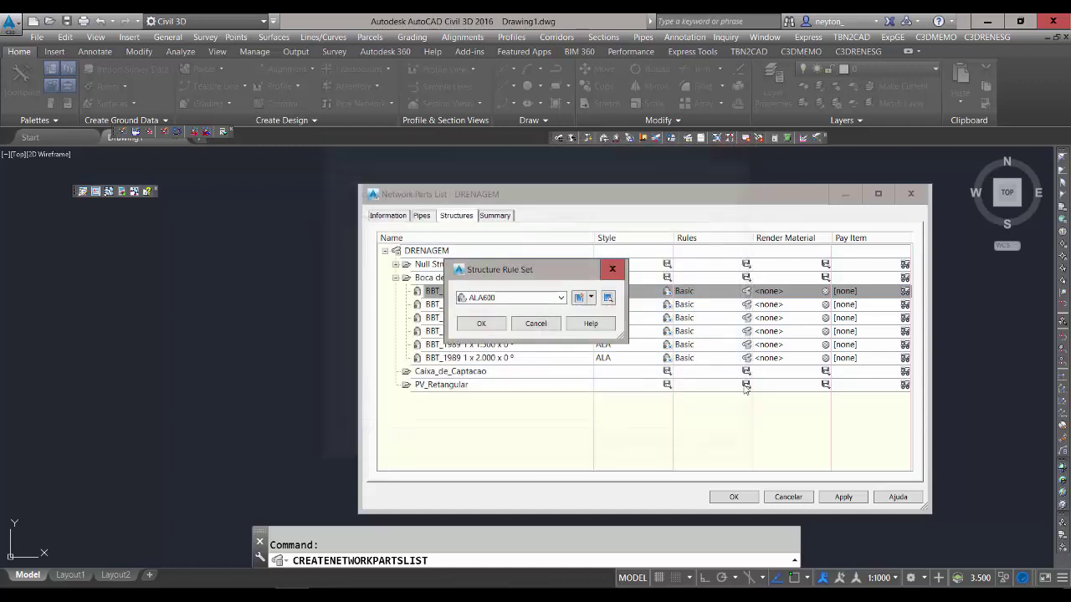
left_click(482, 324)
Create an empty structure rule set named ALA800 and assign it to the BBT_1989 1 x 800 x 0º part.
left_click(492, 306)
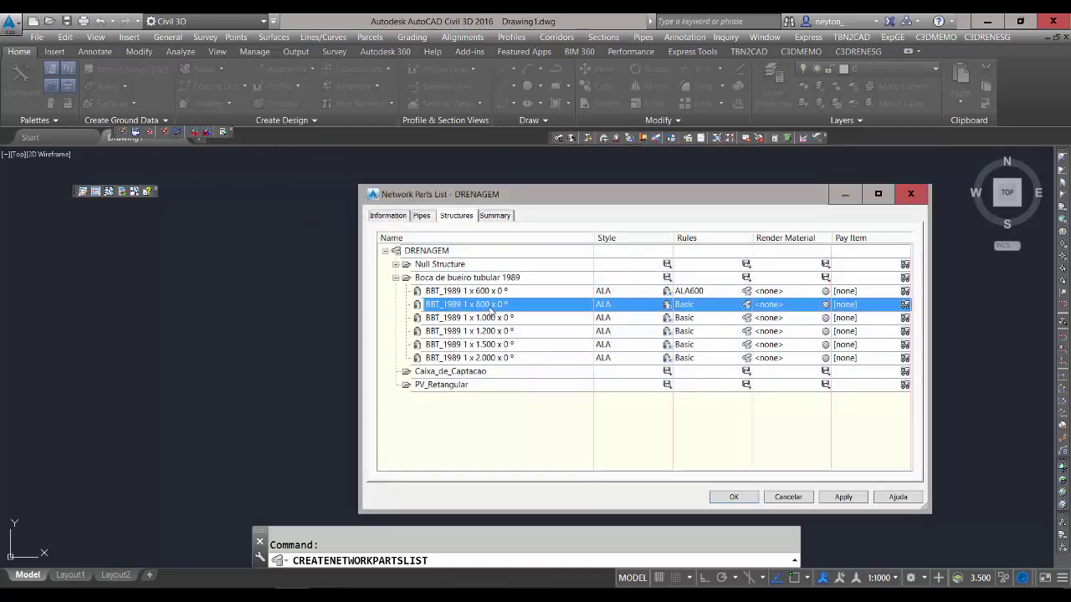
left_click(746, 304)
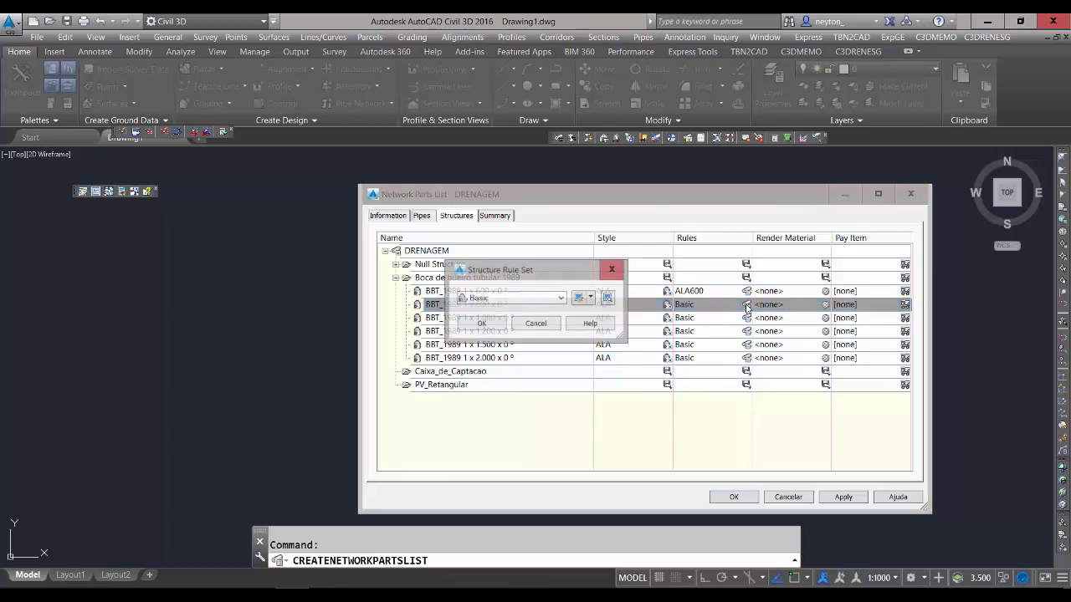
left_click(590, 299)
left_click(611, 309)
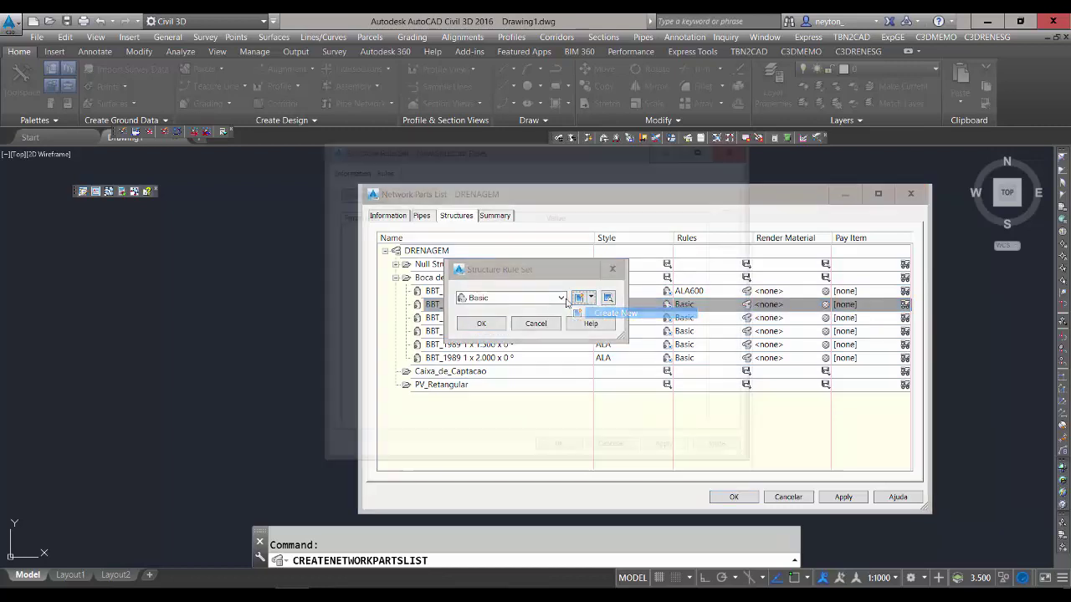
left_click(347, 168)
left_click_drag(406, 199, 335, 200)
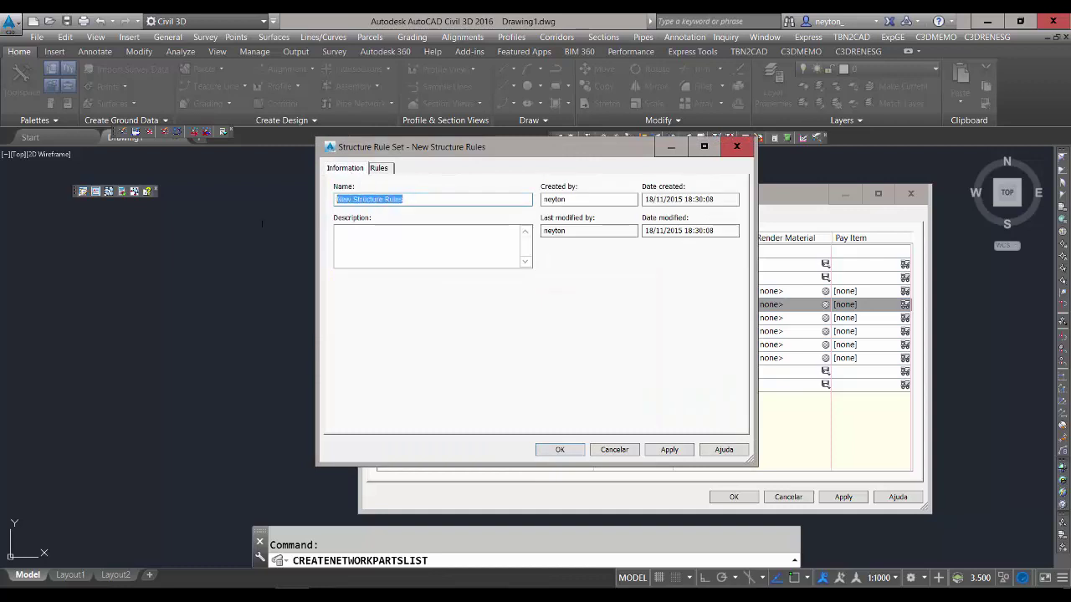
type("ALA")
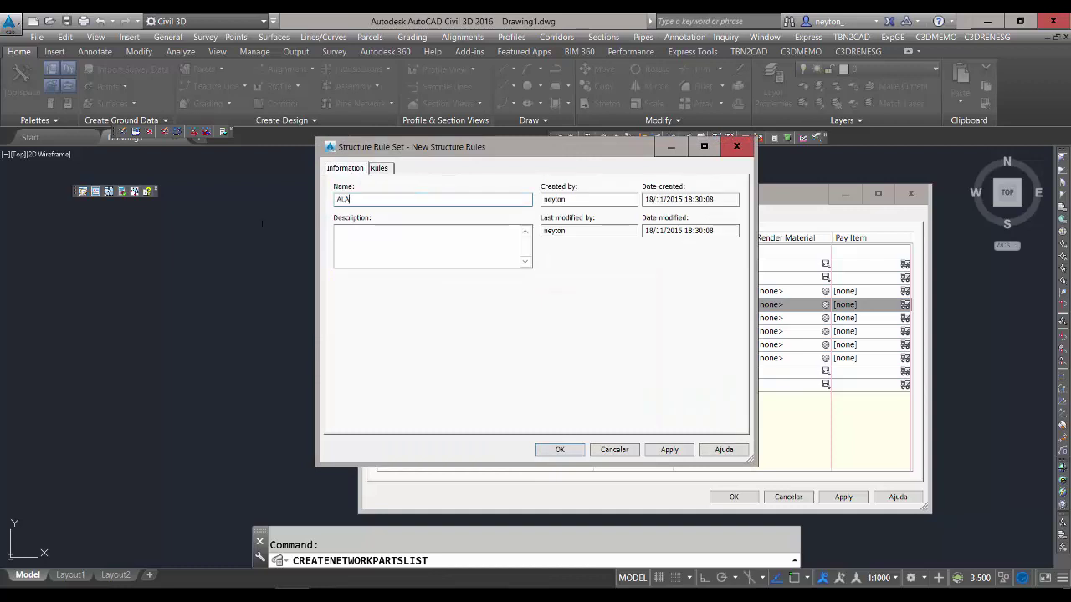
type("800")
left_click(575, 453)
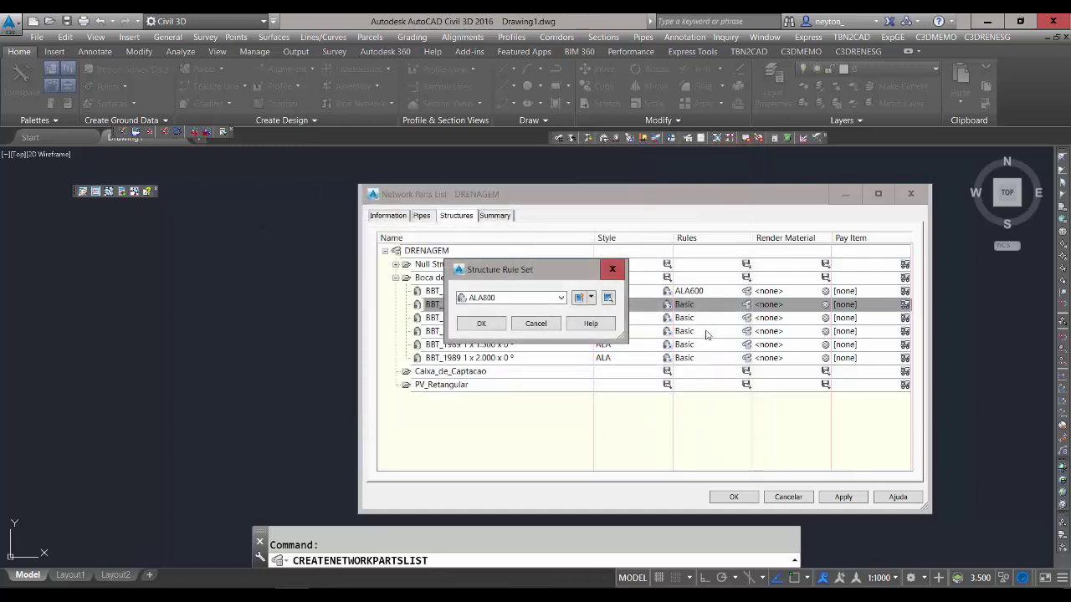
left_click(483, 324)
Create an empty structure rule set named ALA1000 and assign it to the BBT_1989 1 x 1.000 x 0º part.
left_click(747, 318)
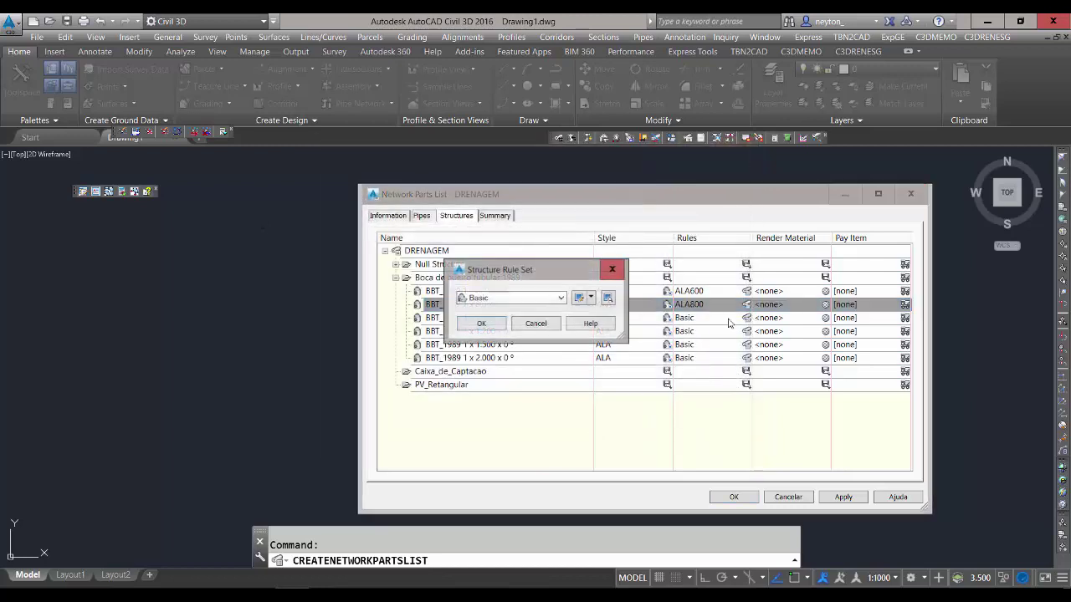
left_click(580, 299)
left_click(597, 307)
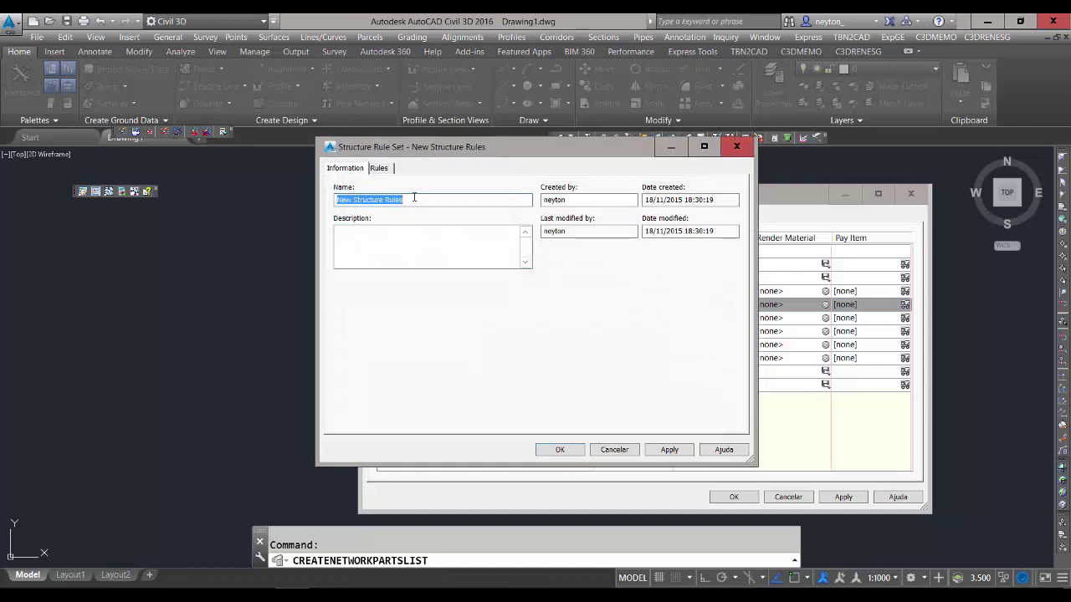
type("ALA1000")
left_click(553, 450)
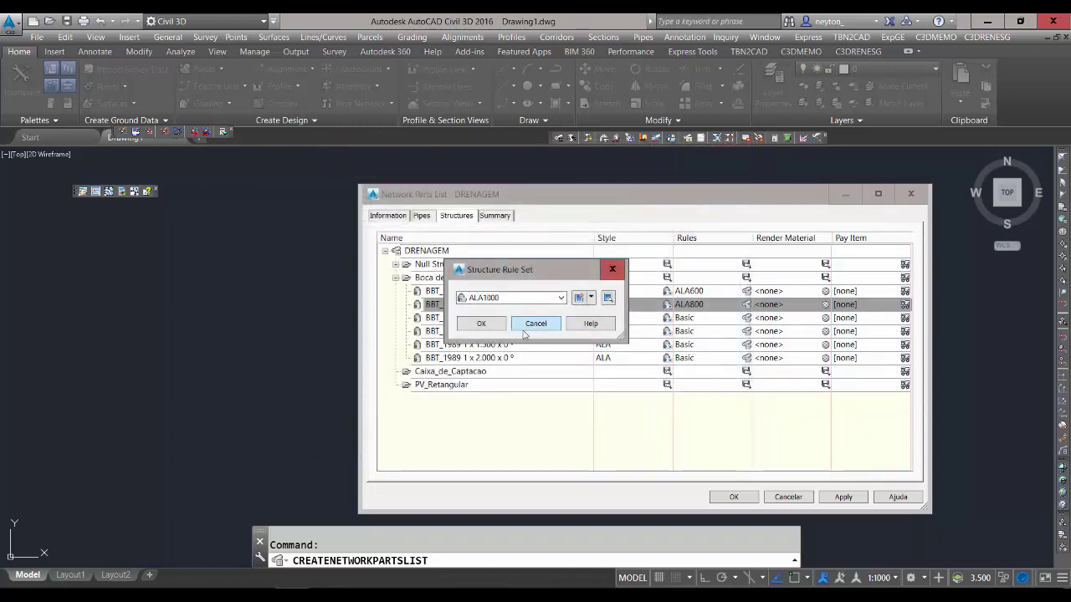
Create an empty structure rule set named ALA1200 and assign it to the BBT_1989 1 x 1.200 x 0º part.
left_click(746, 332)
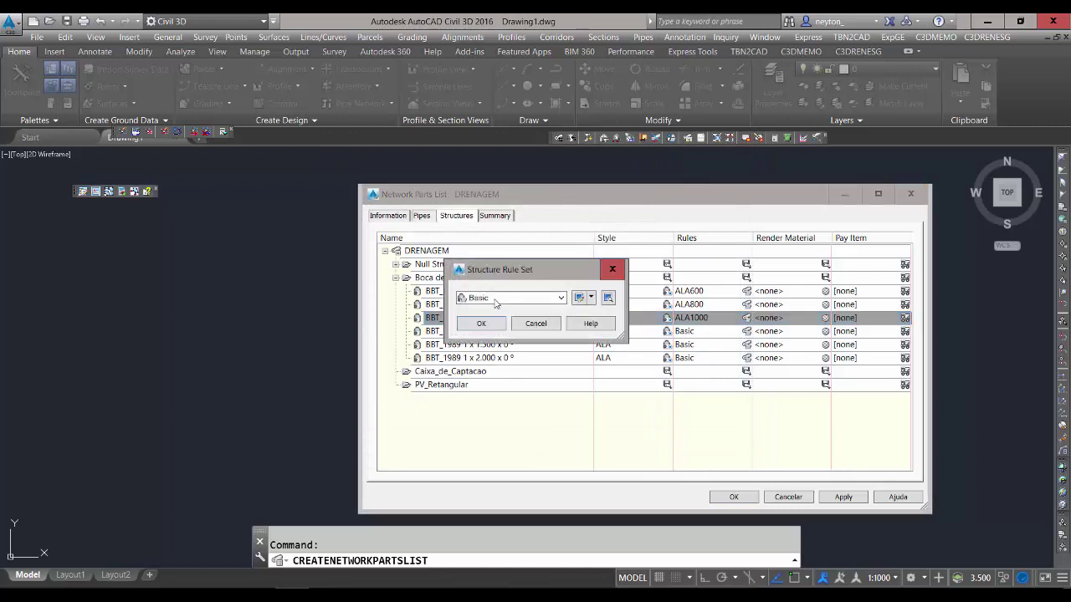
left_click(581, 299)
left_click(590, 298)
left_click(601, 309)
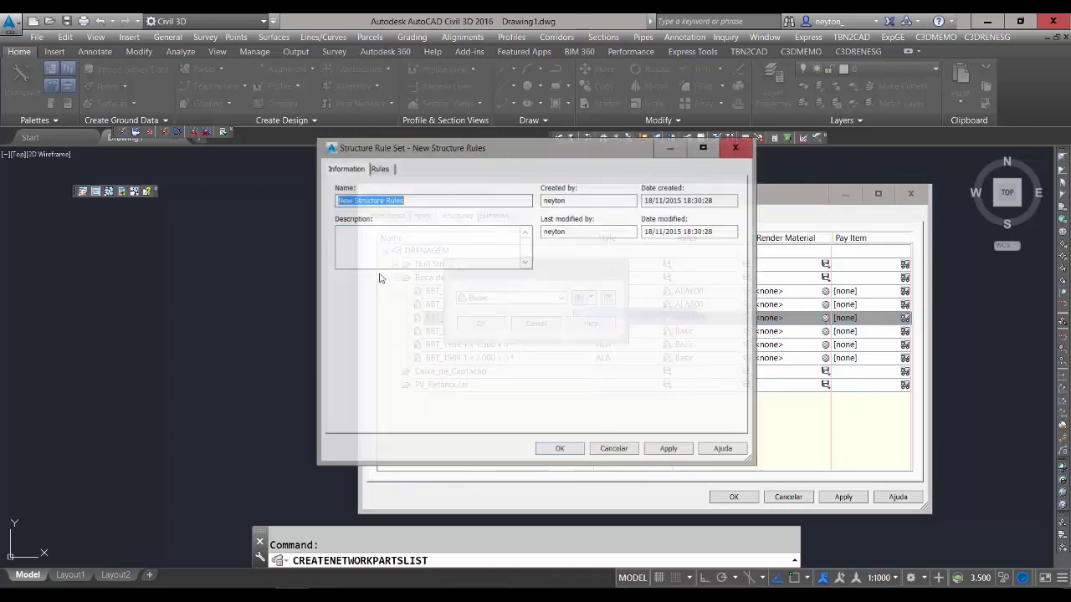
type("ALA1")
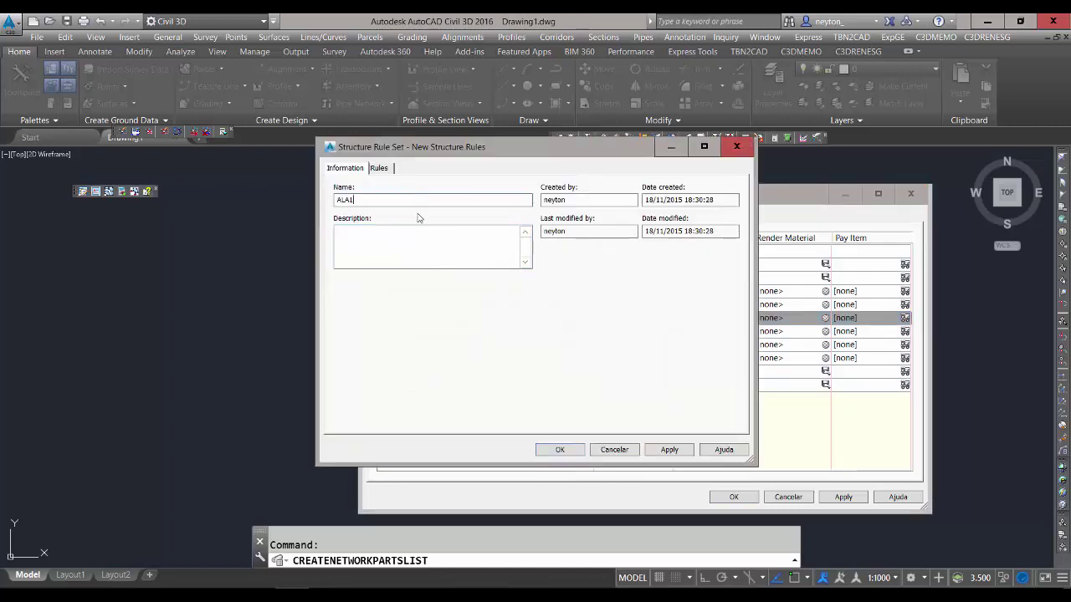
type("200")
left_click(558, 451)
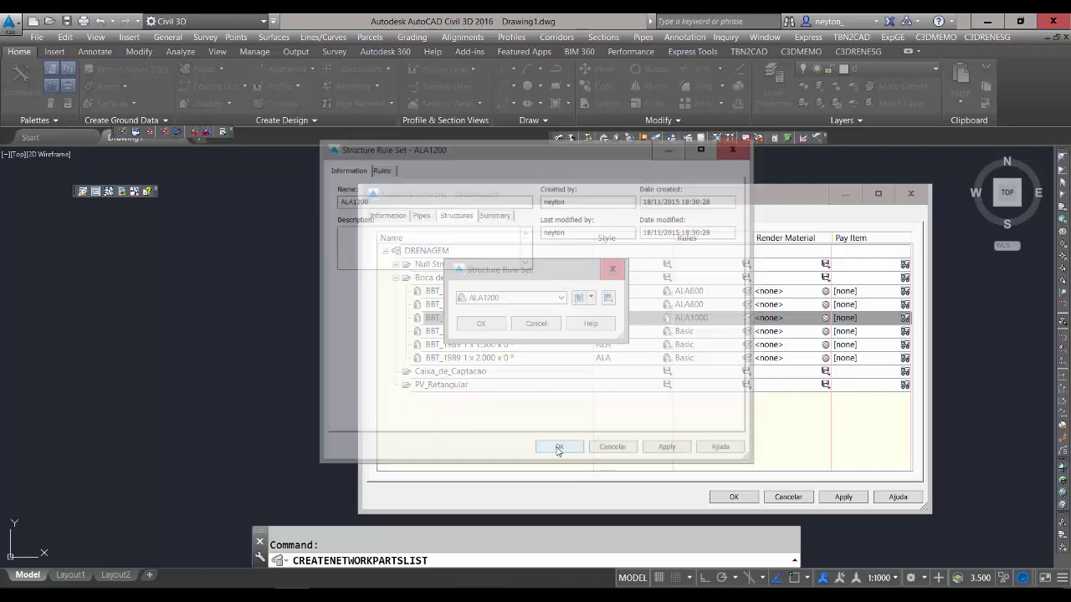
left_click(487, 319)
Create an empty structure rule set named ALA1500 and assign it to the BBT_1989 1 x 1.500 x 0º part.
left_click(488, 344)
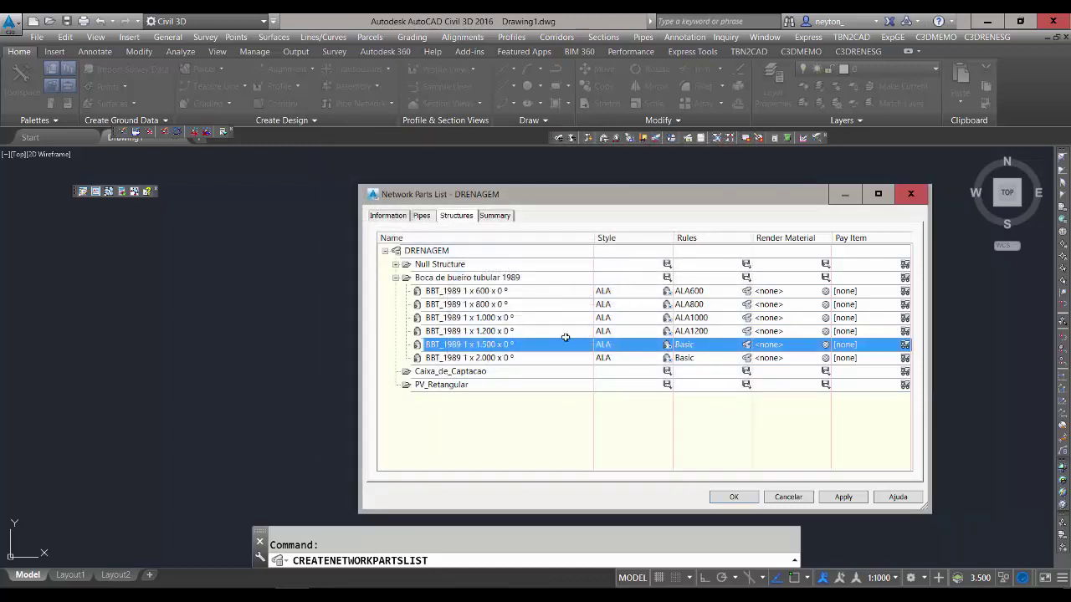
left_click(746, 344)
left_click(591, 297)
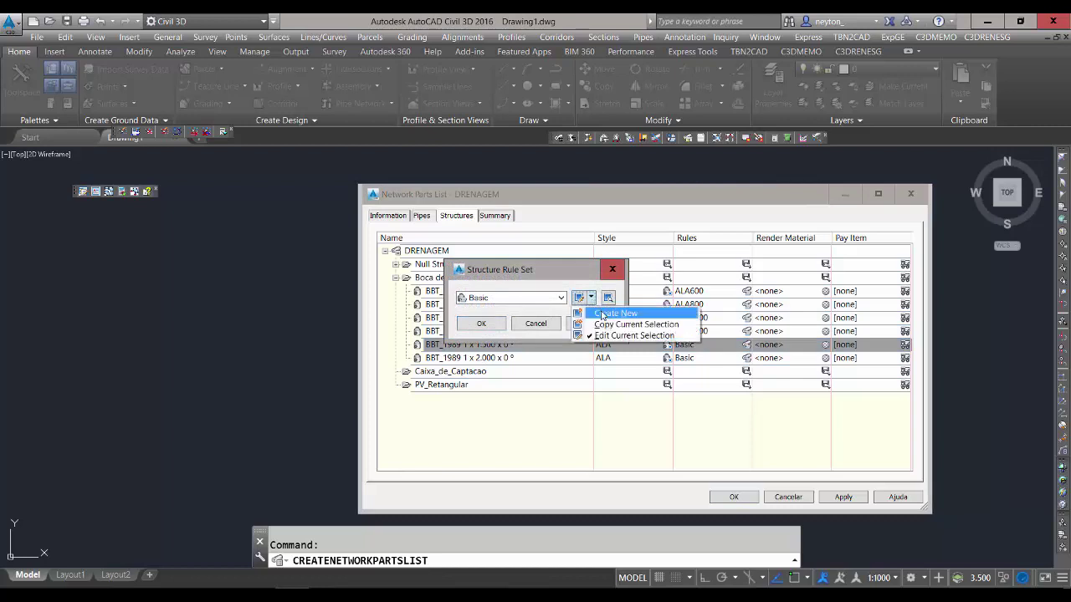
left_click(621, 312)
type("ALA1500")
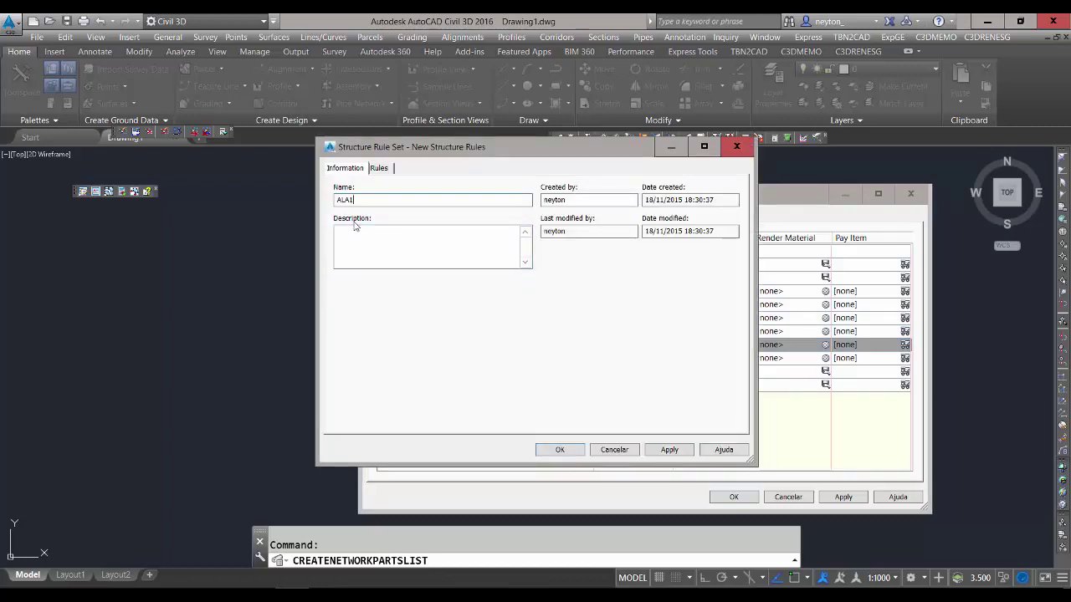
left_click(559, 449)
left_click(489, 322)
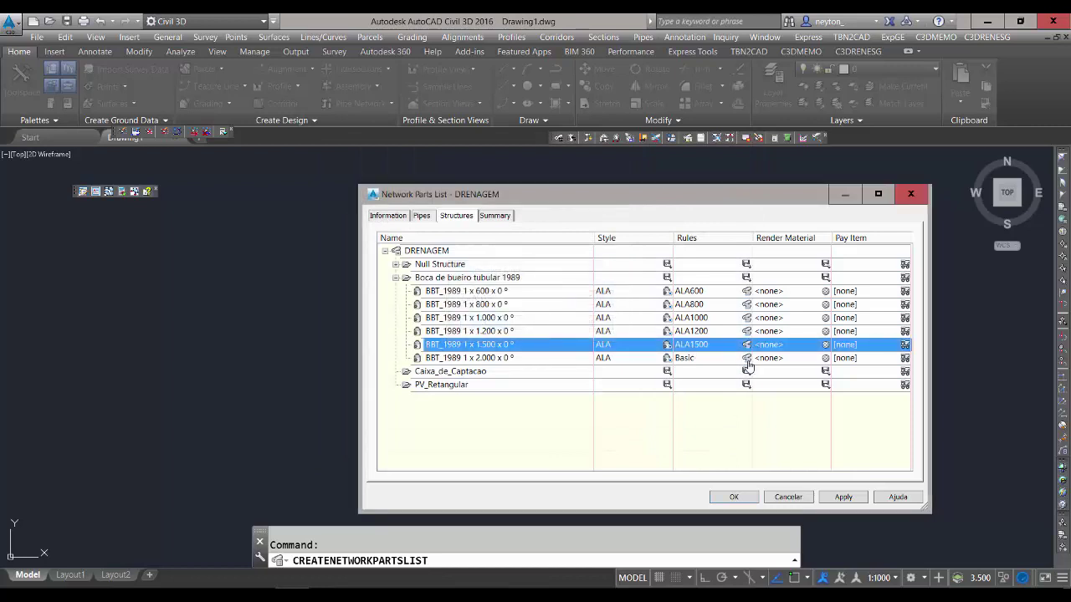
Create an empty structure rule set named ALA2000 and assign it to the BBT_1989 1 x 2.000 x 0º part.
left_click(746, 345)
left_click(590, 298)
left_click(613, 313)
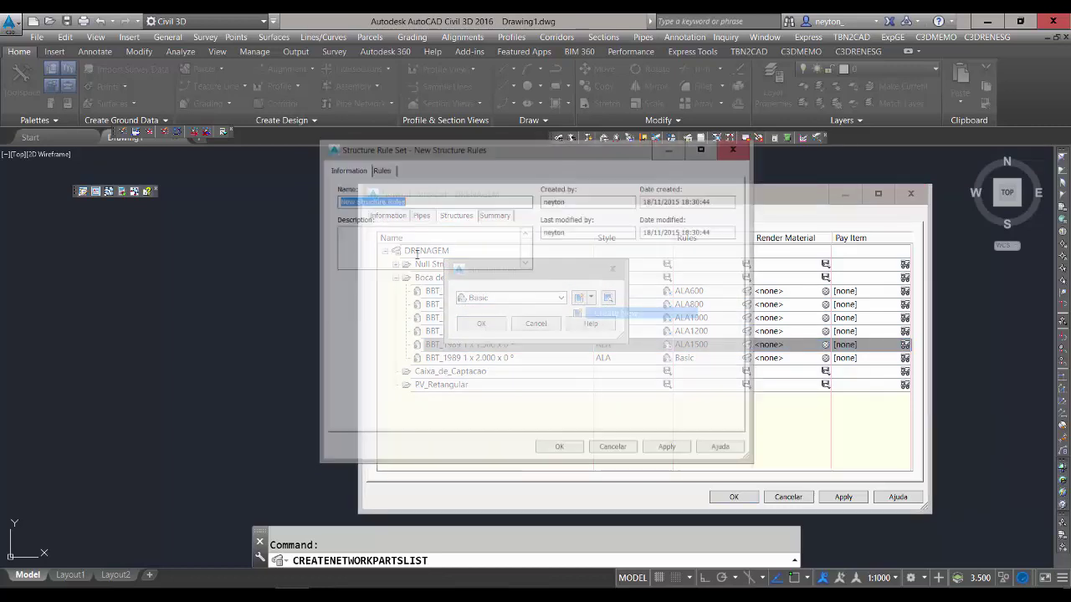
type("2000")
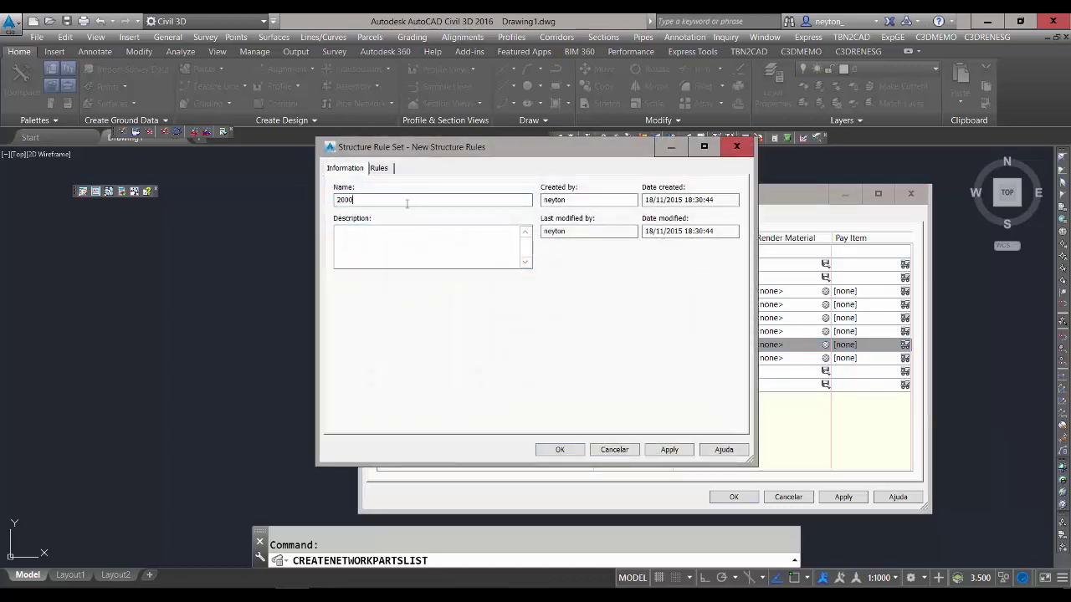
type("ALA")
left_click(559, 449)
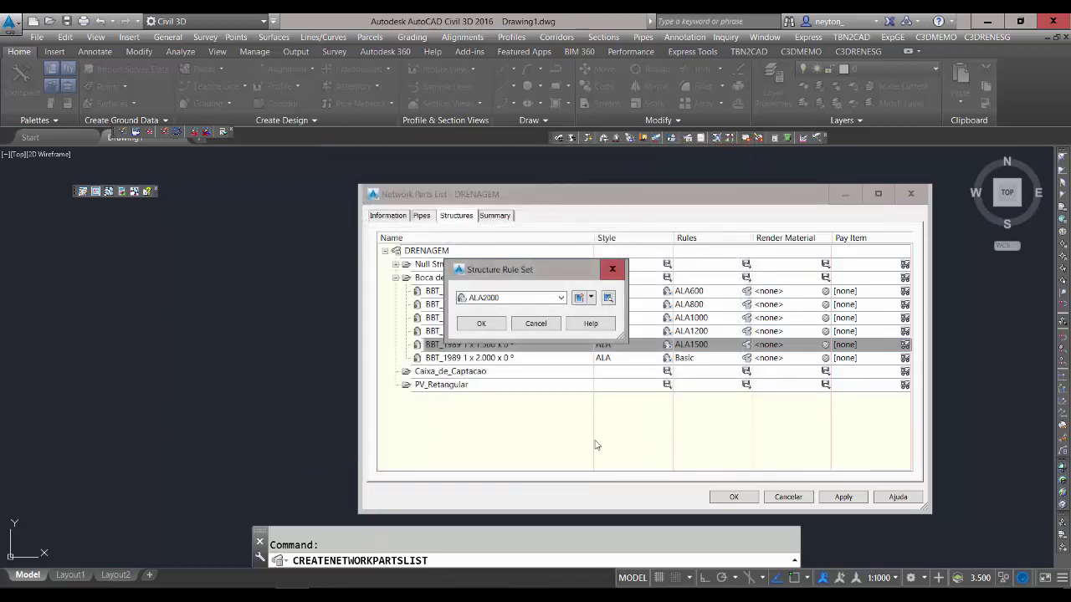
left_click(477, 325)
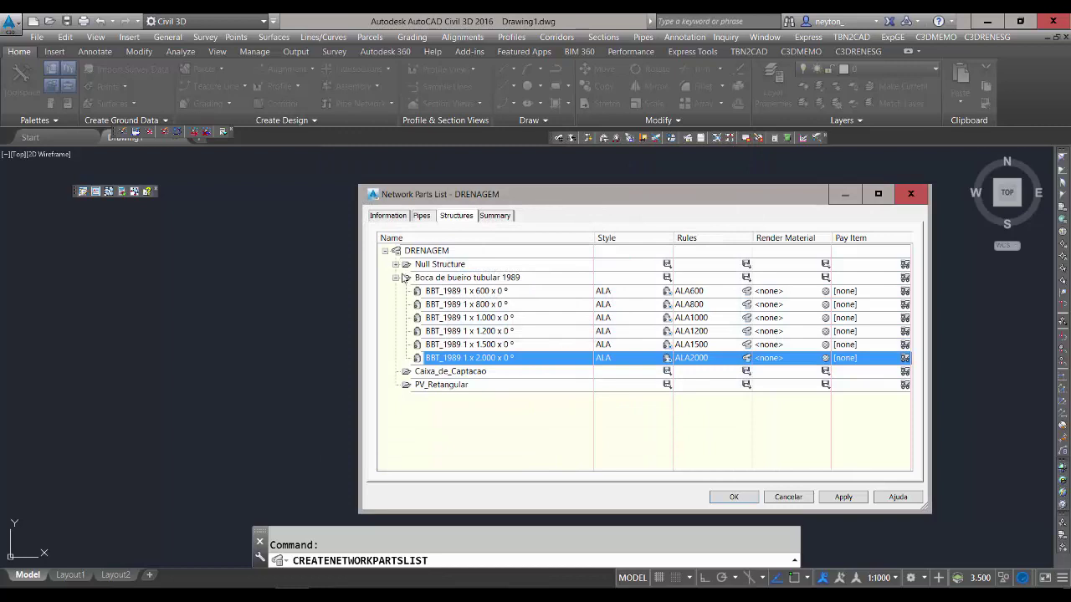
Start adding a part size to the Caixa_de_Captacao family with an Inner Structure Length of 800 mm.
left_click(396, 277)
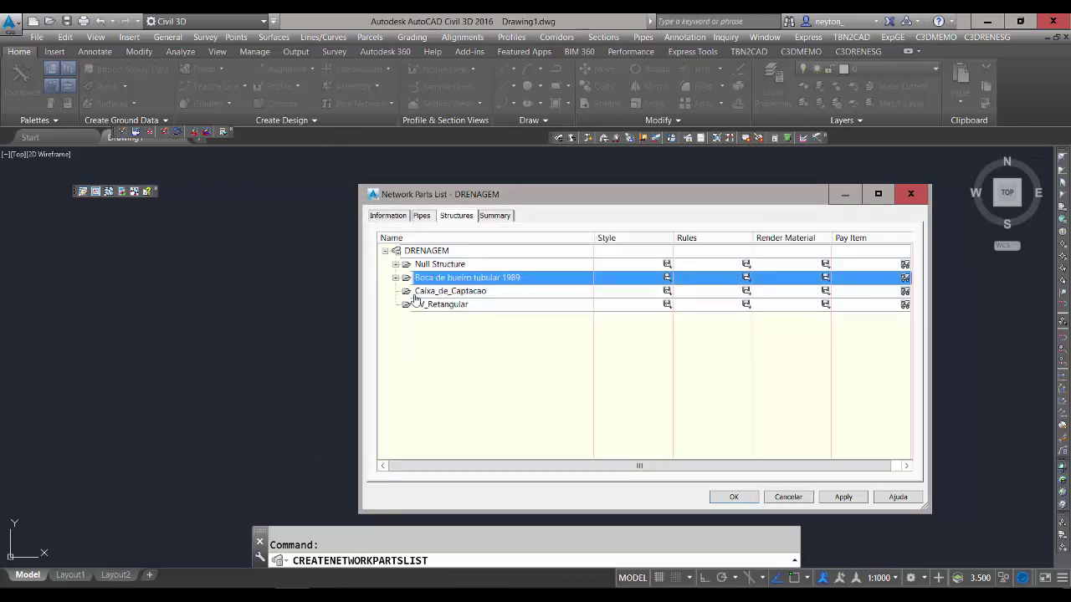
right_click(431, 292)
left_click(478, 299)
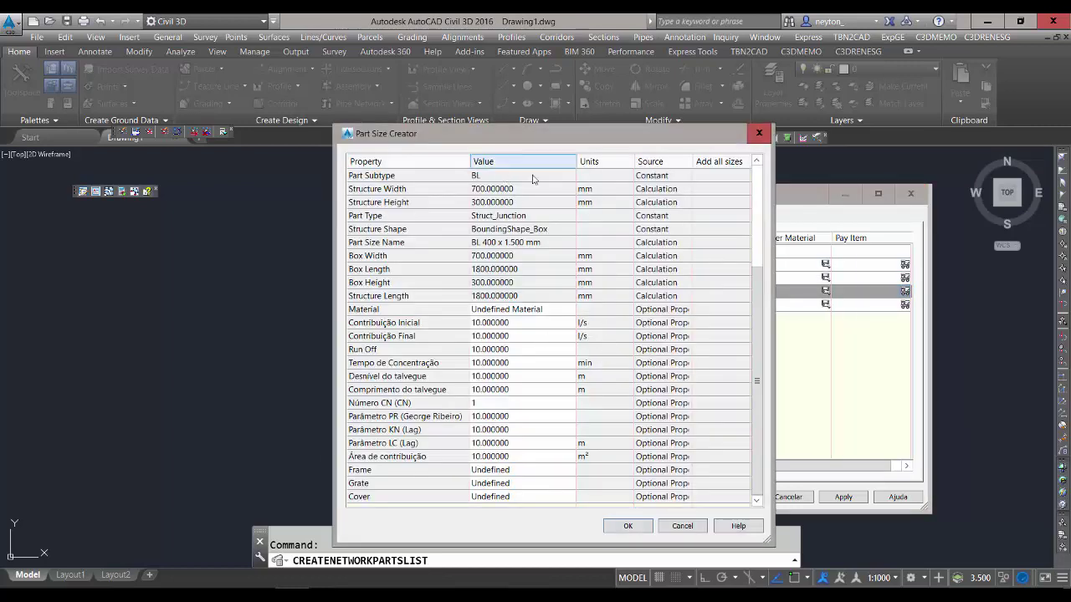
left_click_drag(756, 335, 769, 165)
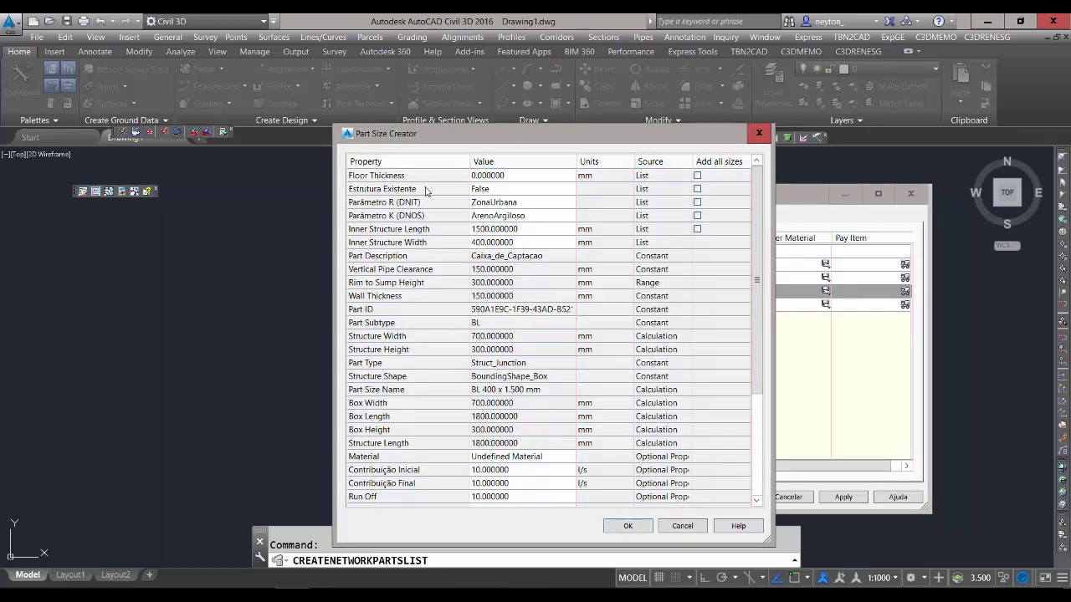
left_click(525, 229)
left_click(473, 249)
left_click(459, 242)
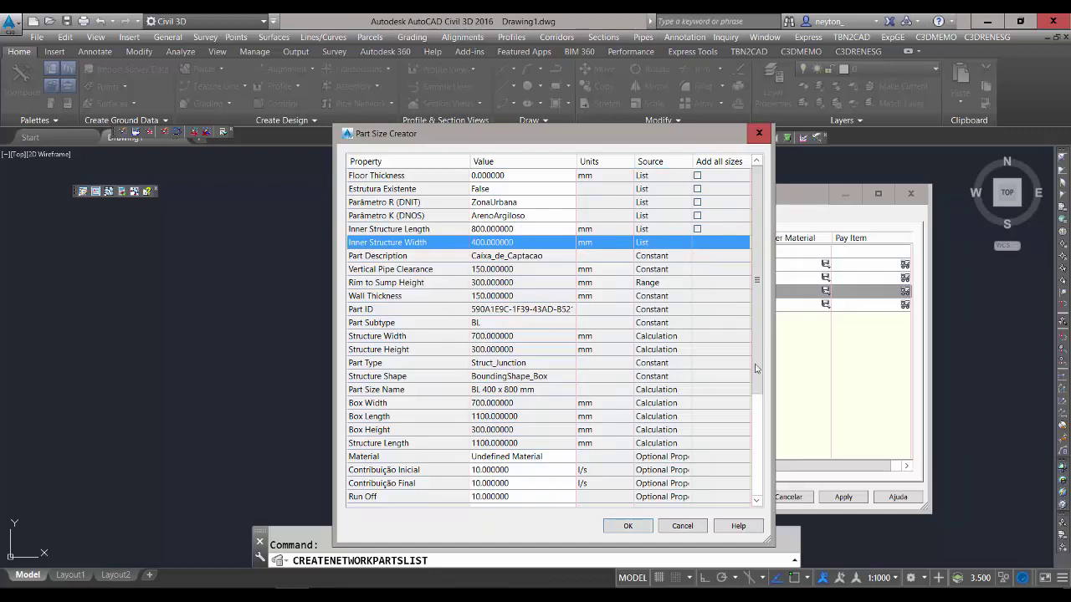
Set the Run Off property of the new Caixa_de_Captacao part size to 0.5.
left_click_drag(755, 368, 776, 484)
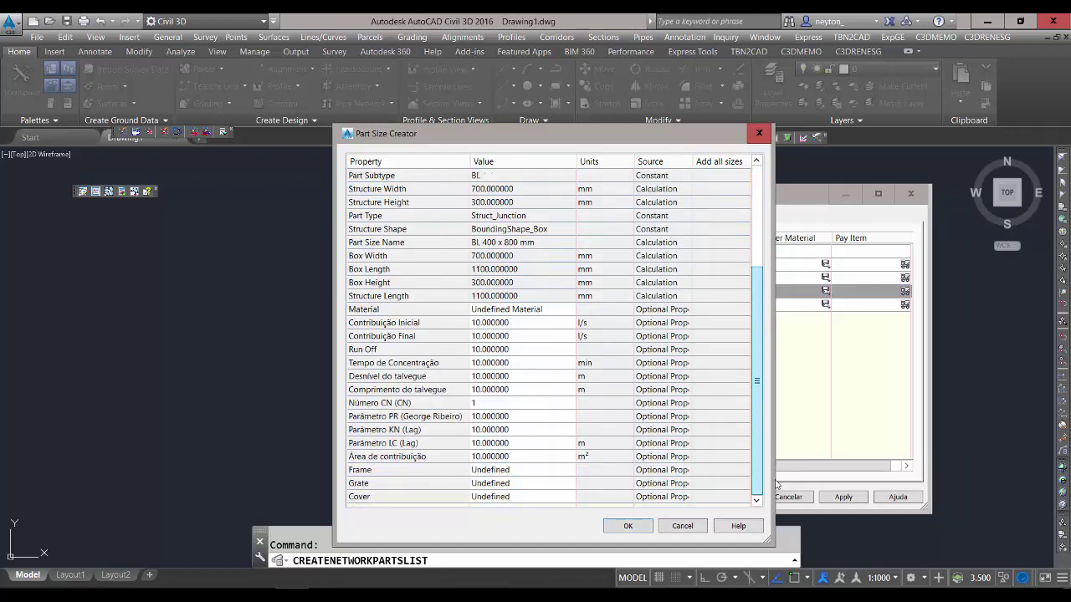
left_click(499, 349)
left_click(528, 348)
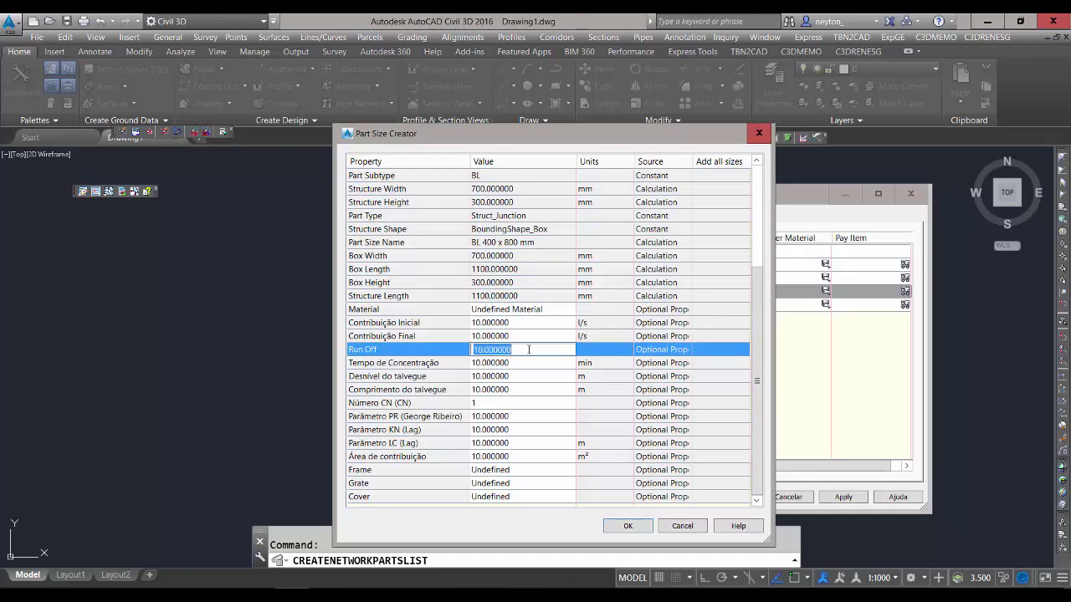
type("0.5")
left_click(460, 375)
left_click(456, 366)
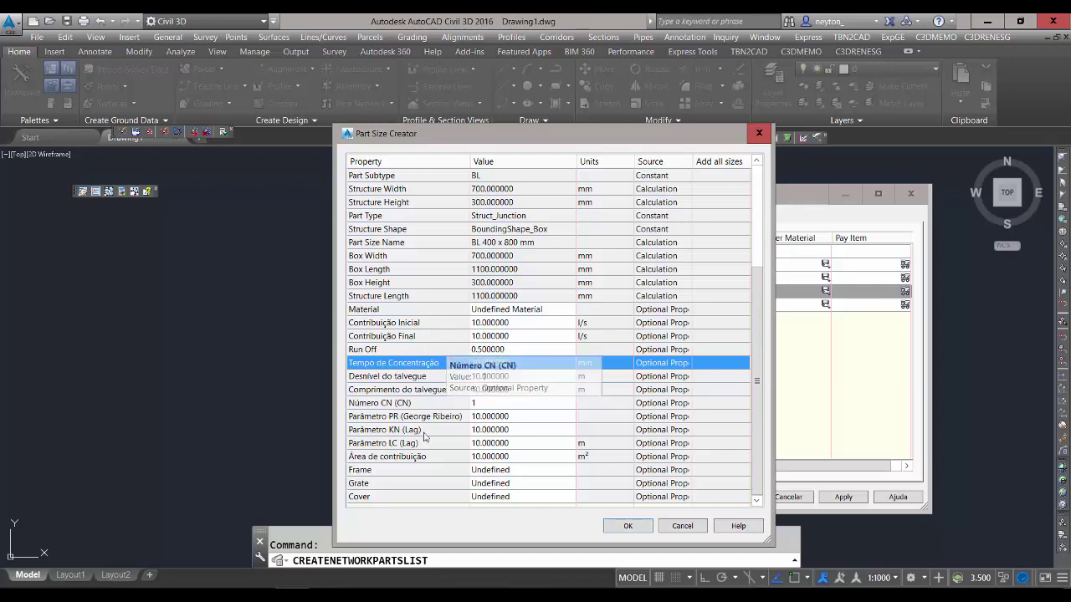
Set Área de contribuição and Parâmetro LC (Lag) to 0 for the new Caixa_de_Captacao part size.
left_click(499, 454)
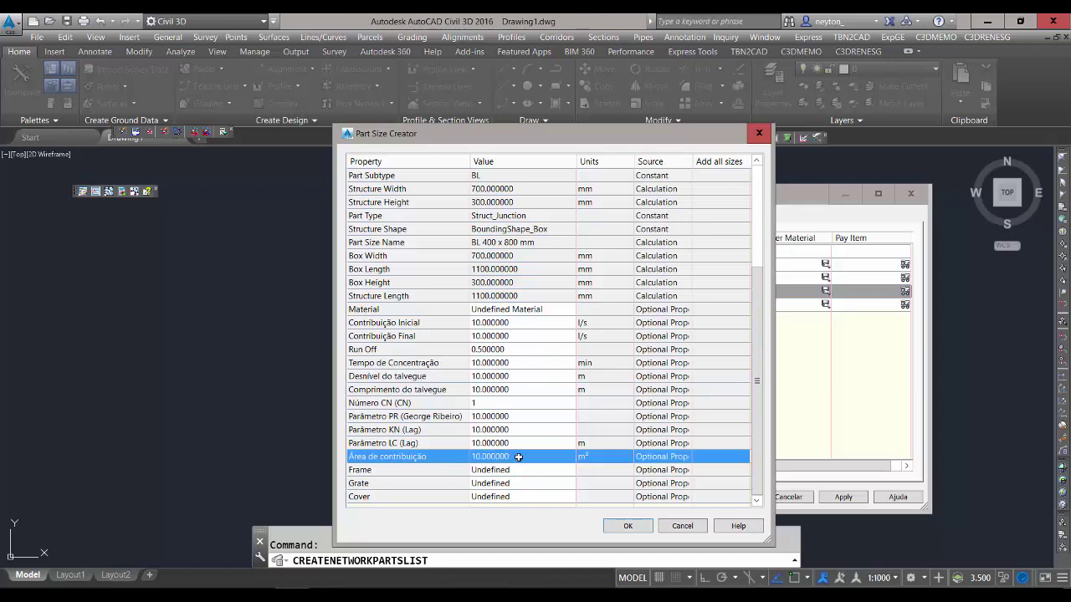
left_click(524, 458)
type("0")
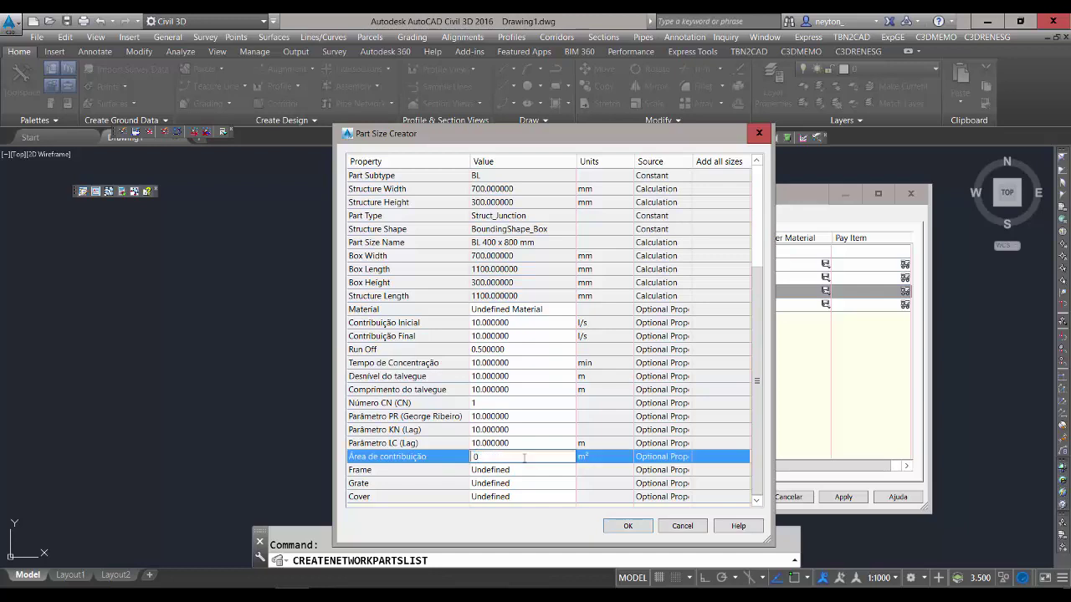
left_click(440, 440)
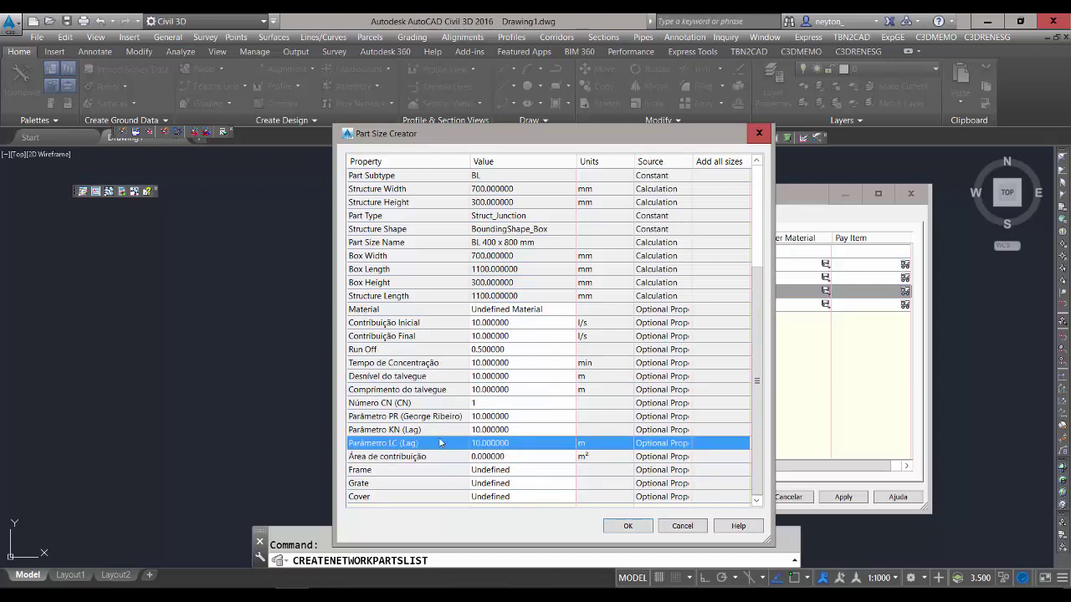
left_click(516, 446)
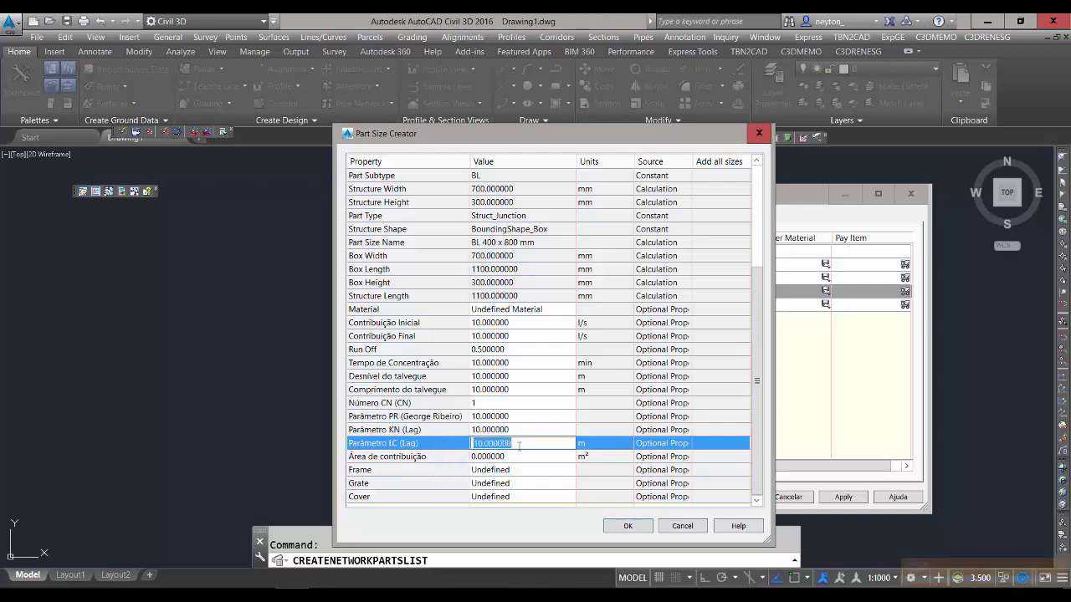
type("0")
Set Parâmetro KN (Lag) and Parâmetro PR (George Ribeiro) to 0 for the part size.
left_click(519, 421)
left_click(523, 430)
left_click(521, 431)
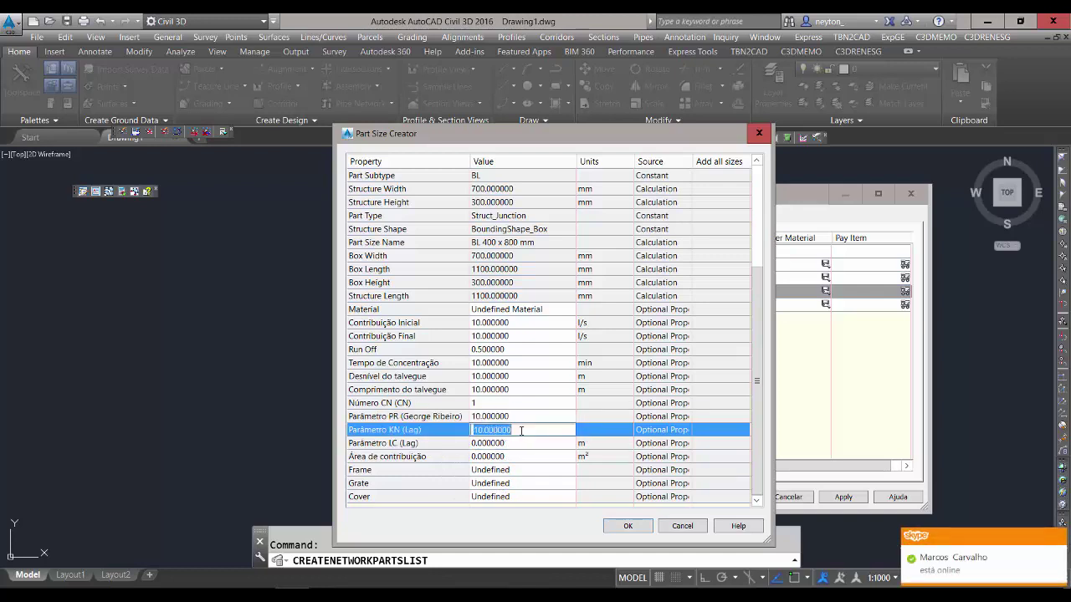
type("0")
left_click(519, 417)
left_click(519, 416)
type("0")
Set Comprimento do talvegue, Desnível do talvegue and Tempo de Concentração to 0 for the part size.
left_click(540, 391)
left_click(541, 391)
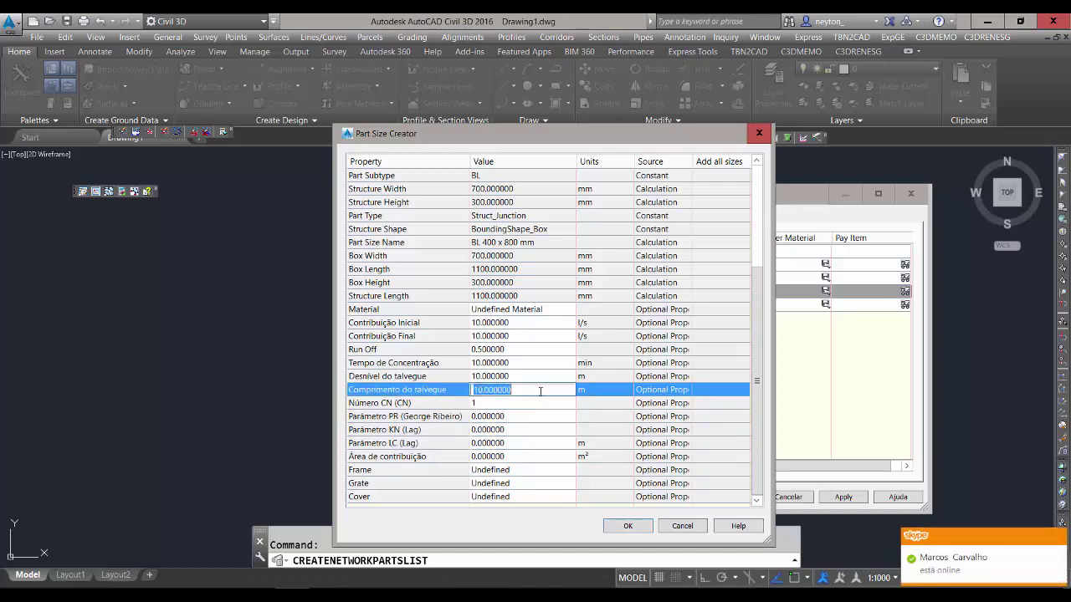
type("0")
left_click(530, 377)
left_click(530, 377)
type("0")
left_click(532, 364)
left_click(532, 364)
type("0")
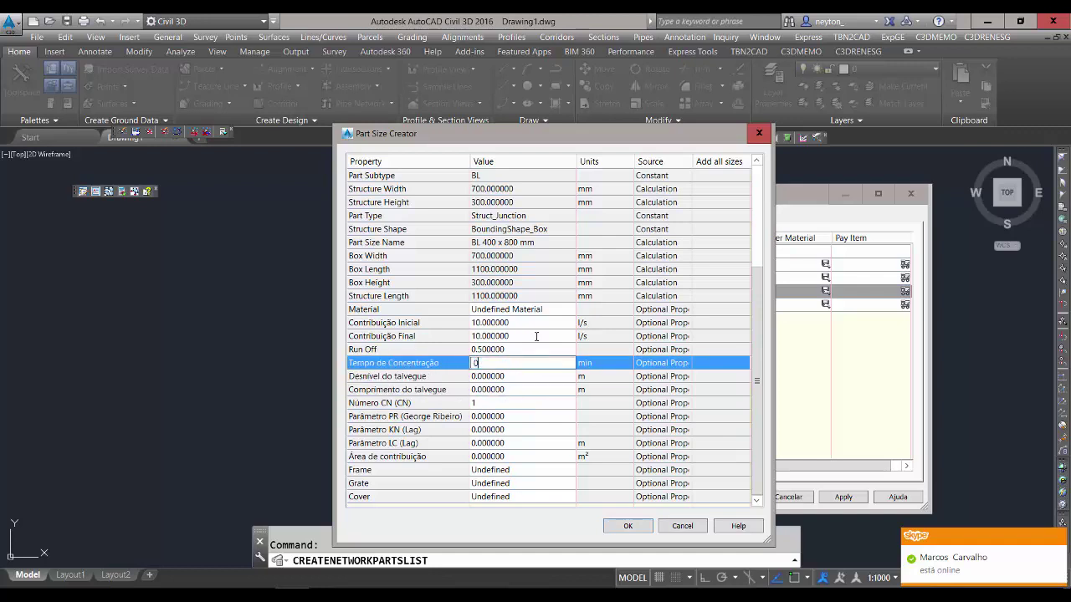
Set Contribuição Final and Contribuição Inicial to 0 and add the part size to the Caixa_de_Captacao family.
left_click(536, 336)
left_click(536, 336)
type("0")
left_click(532, 327)
left_click(532, 327)
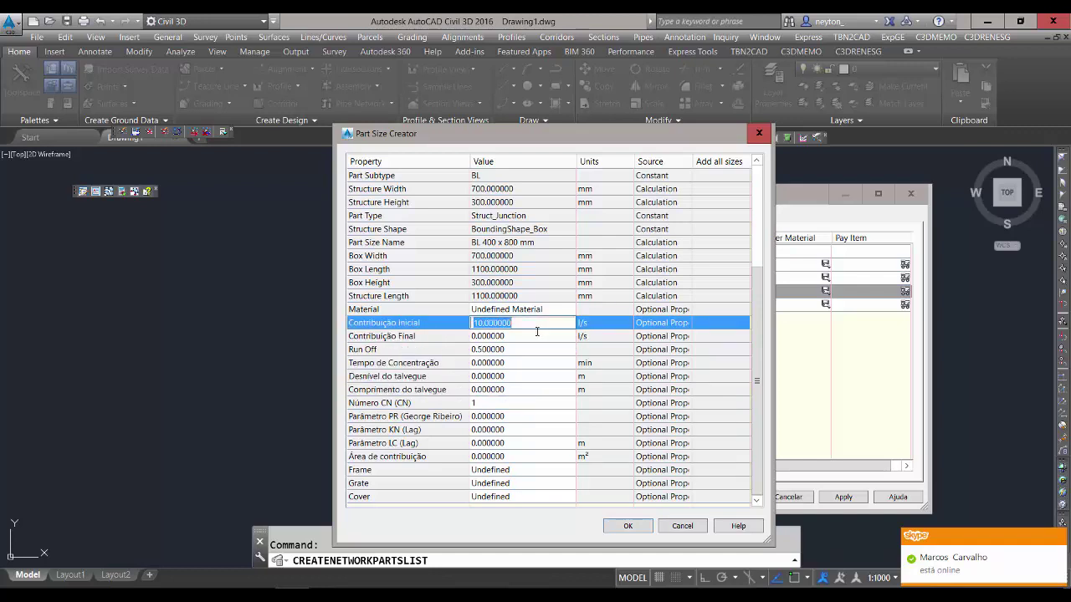
type("0")
left_click(529, 339)
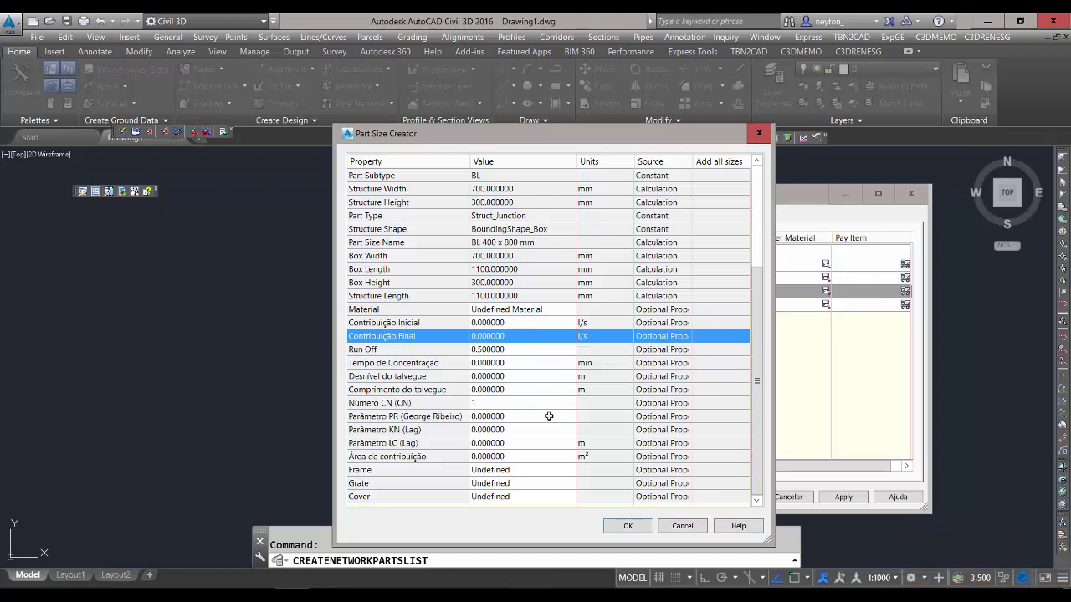
left_click(633, 525)
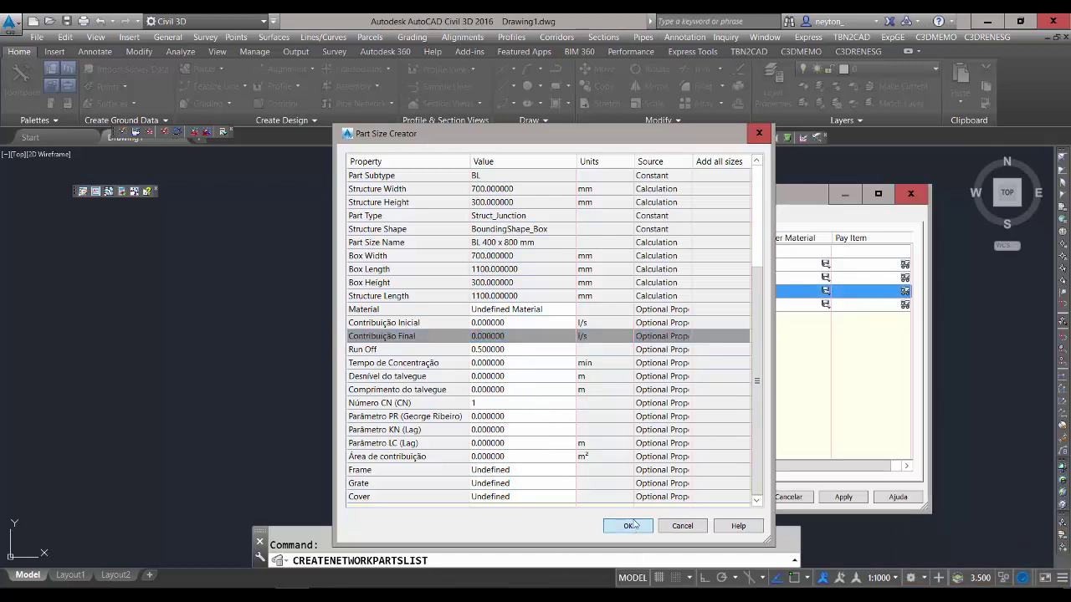
Start a new structure style named BL for the BL 400 x 800 mm part.
left_click(397, 291)
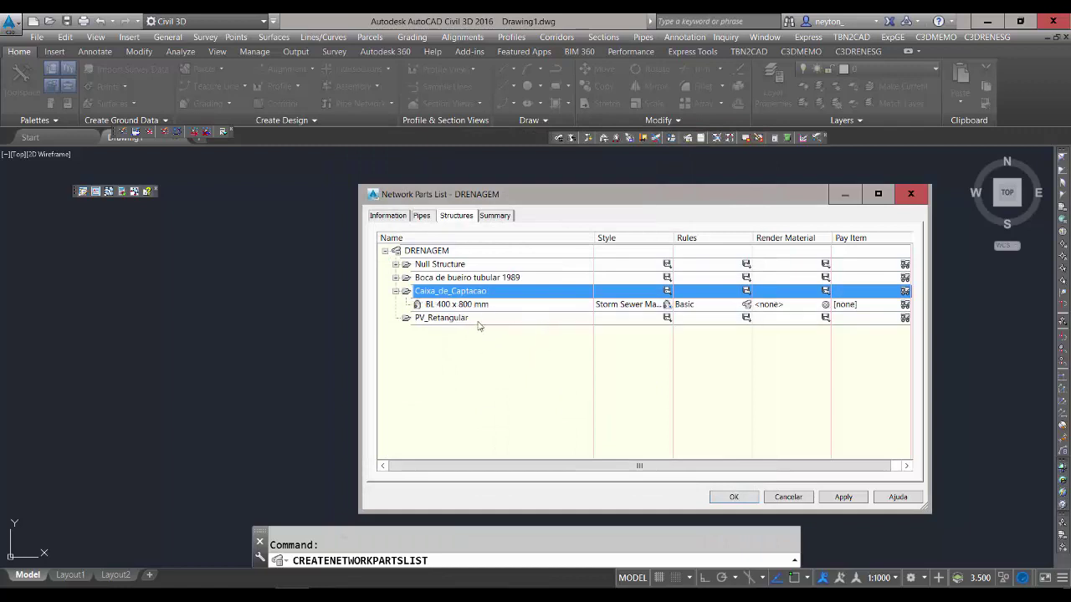
left_click(667, 304)
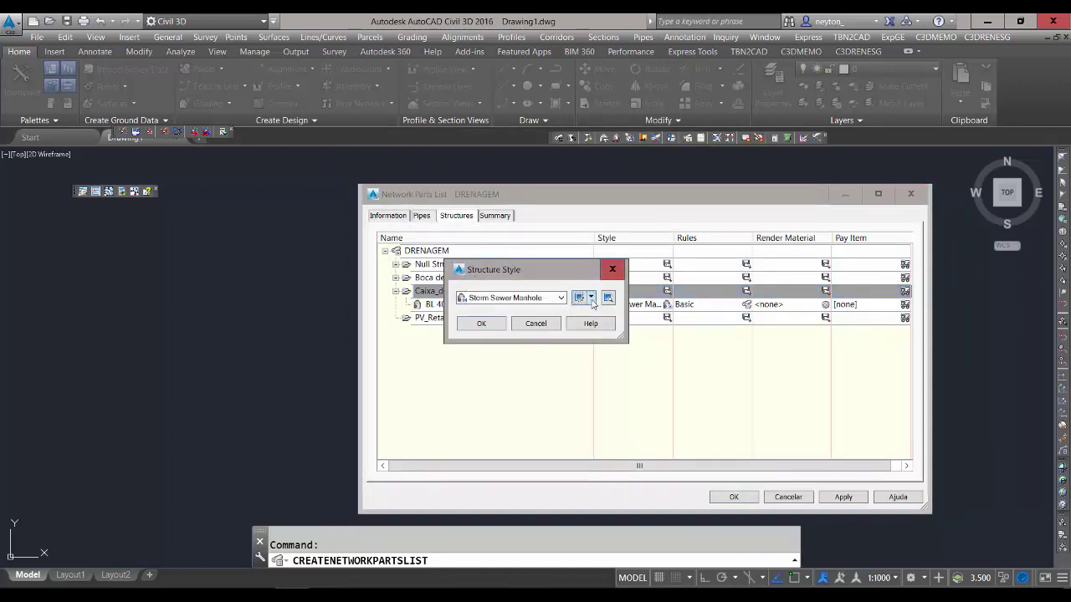
left_click(591, 299)
left_click(623, 308)
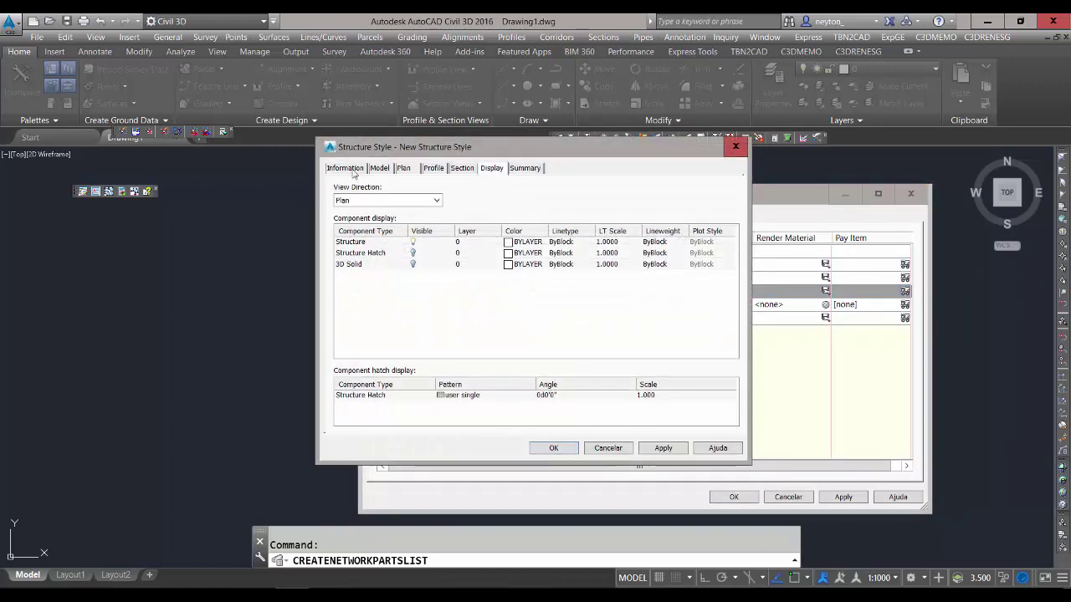
left_click(345, 168)
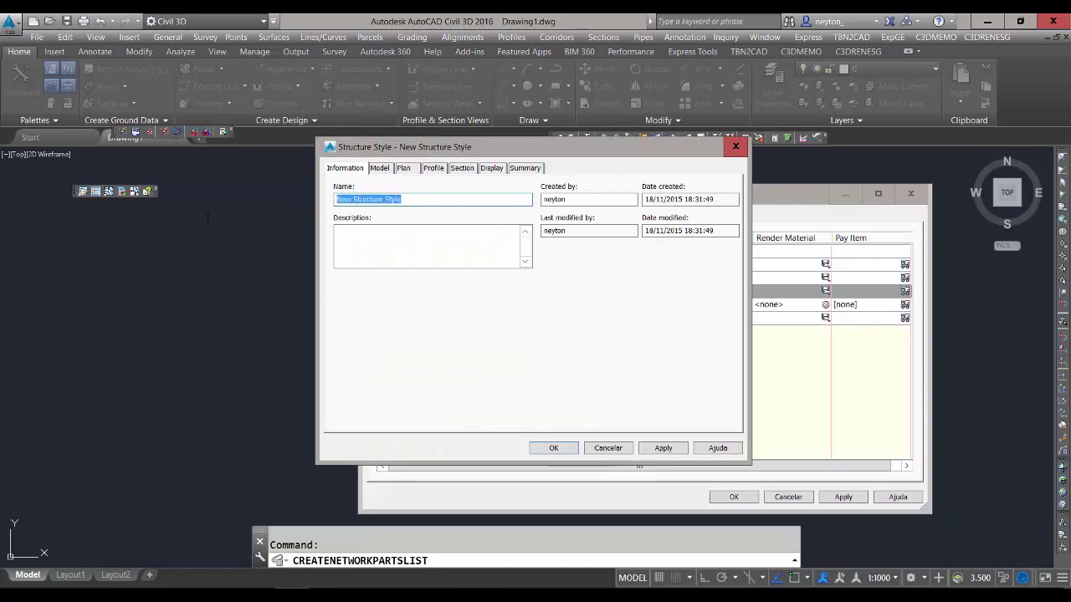
type("BL")
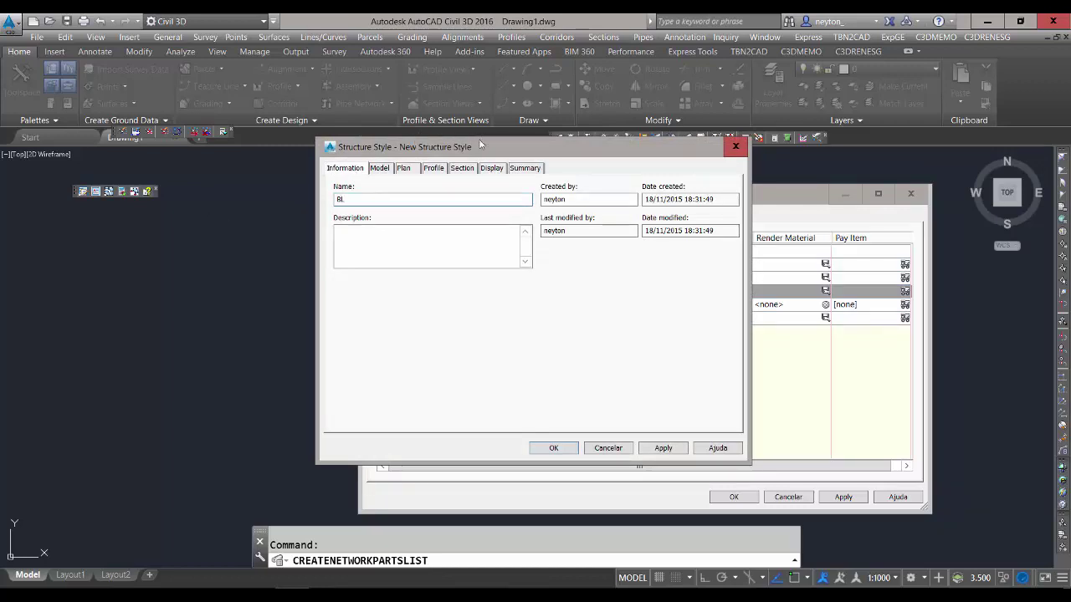
Create a green layer named BL and assign it to the Structure component in the style's plan display.
left_click(491, 169)
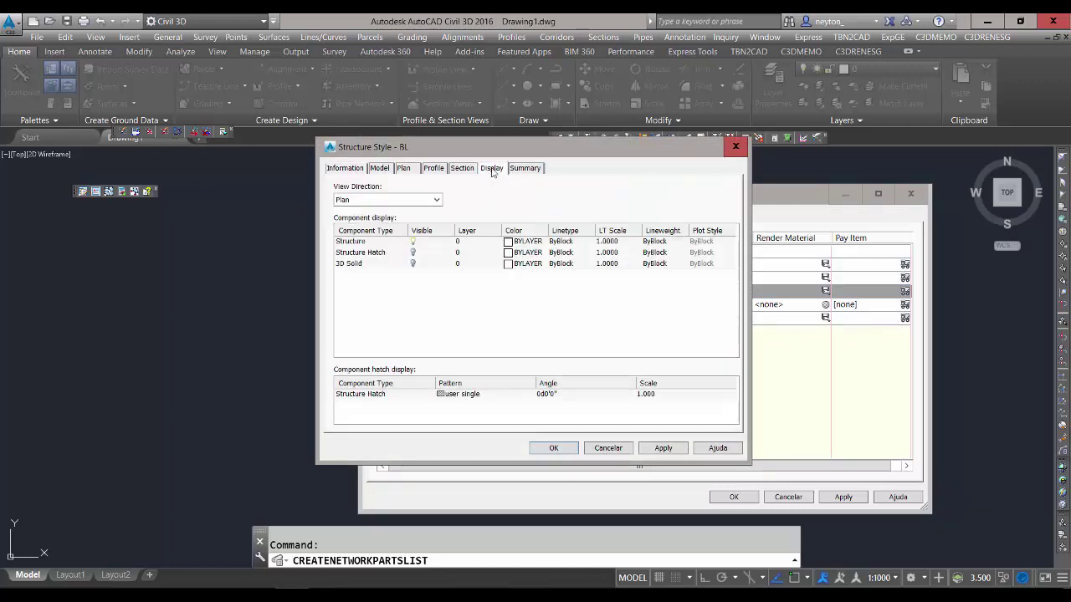
left_click(351, 242)
left_click(470, 242)
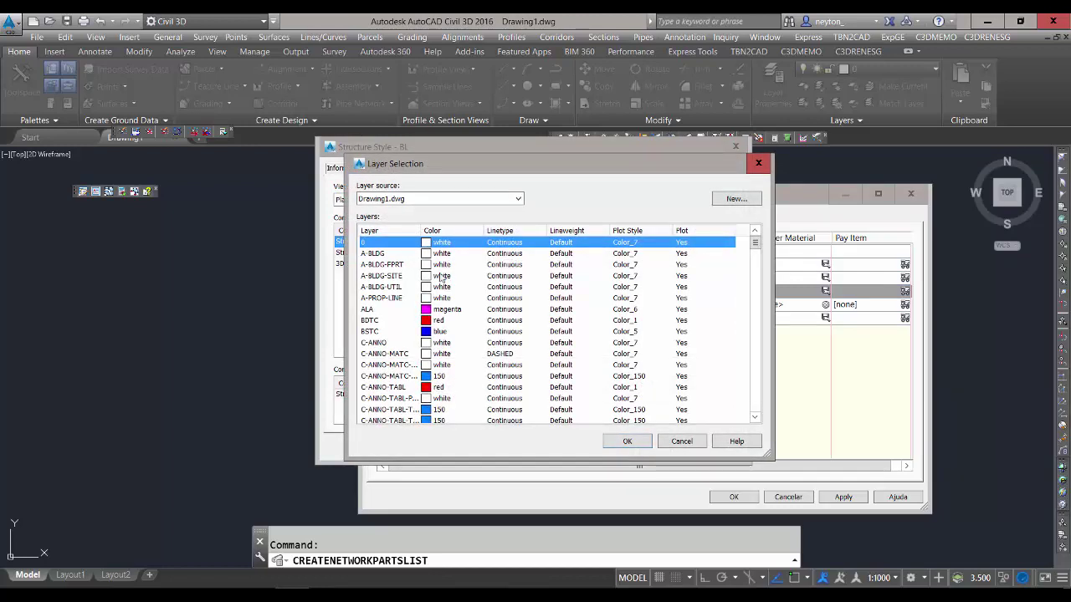
left_click(735, 199)
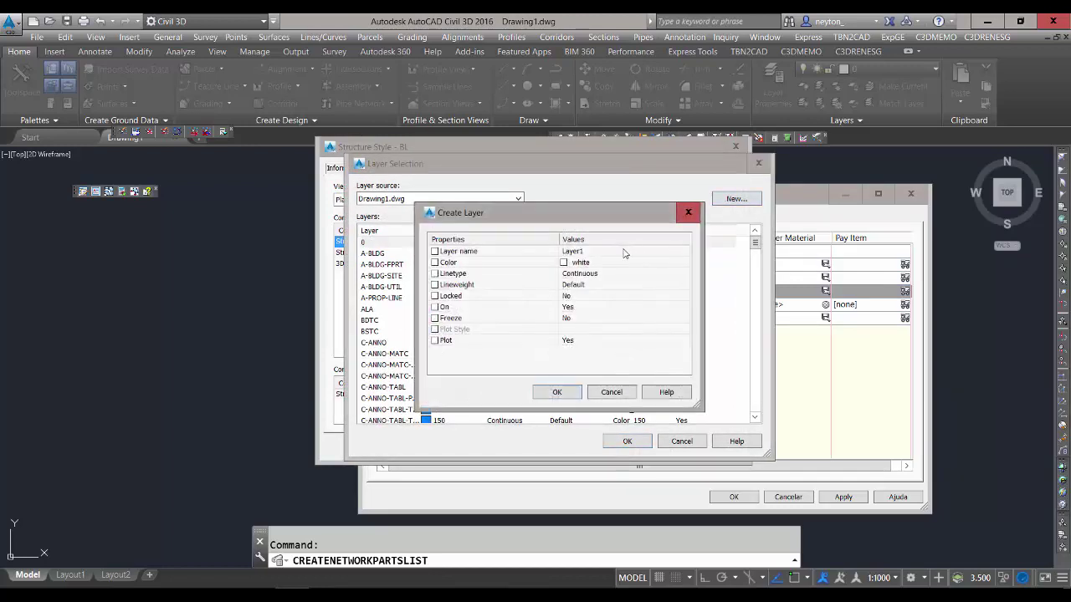
left_click(623, 252)
type("BL")
left_click(640, 264)
left_click(683, 261)
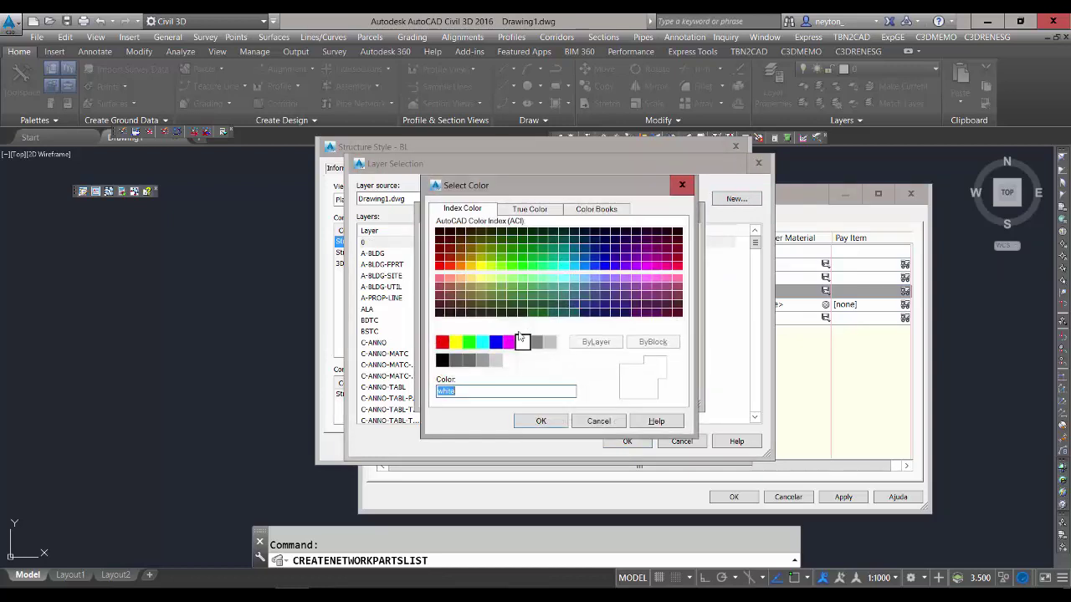
left_click(469, 342)
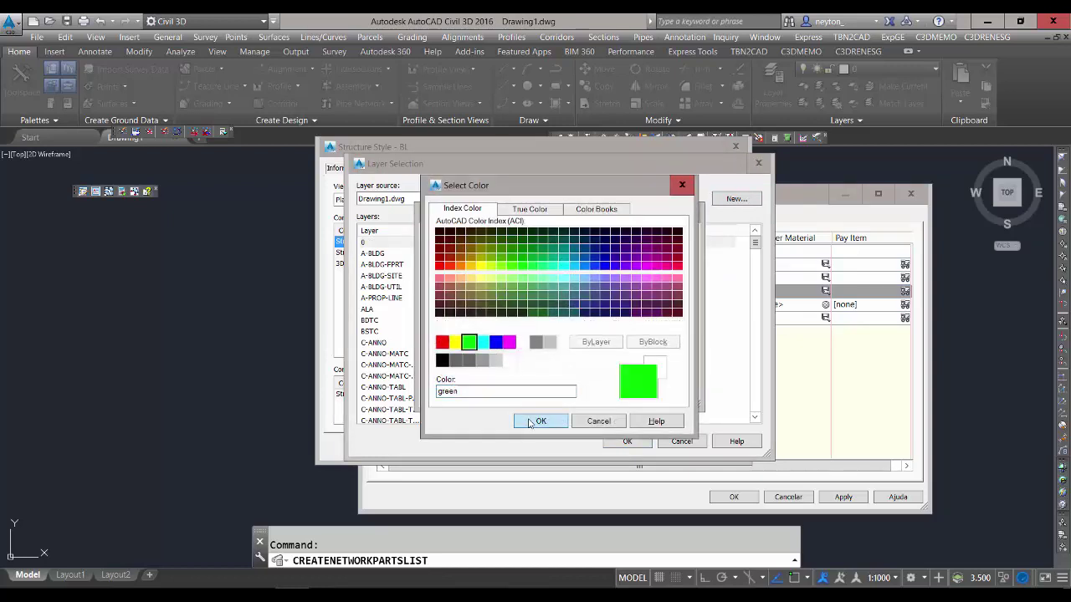
left_click(541, 421)
left_click(552, 391)
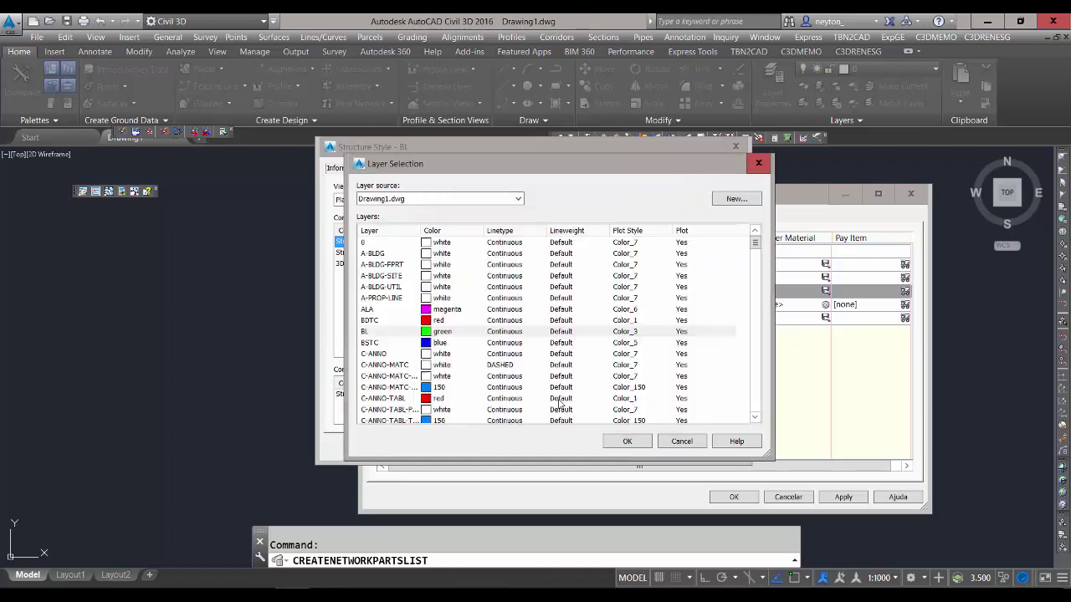
left_click(638, 444)
Set the Structure Hatch pattern of the BL style to the predefined LINE pattern.
left_click(468, 399)
left_click(468, 399)
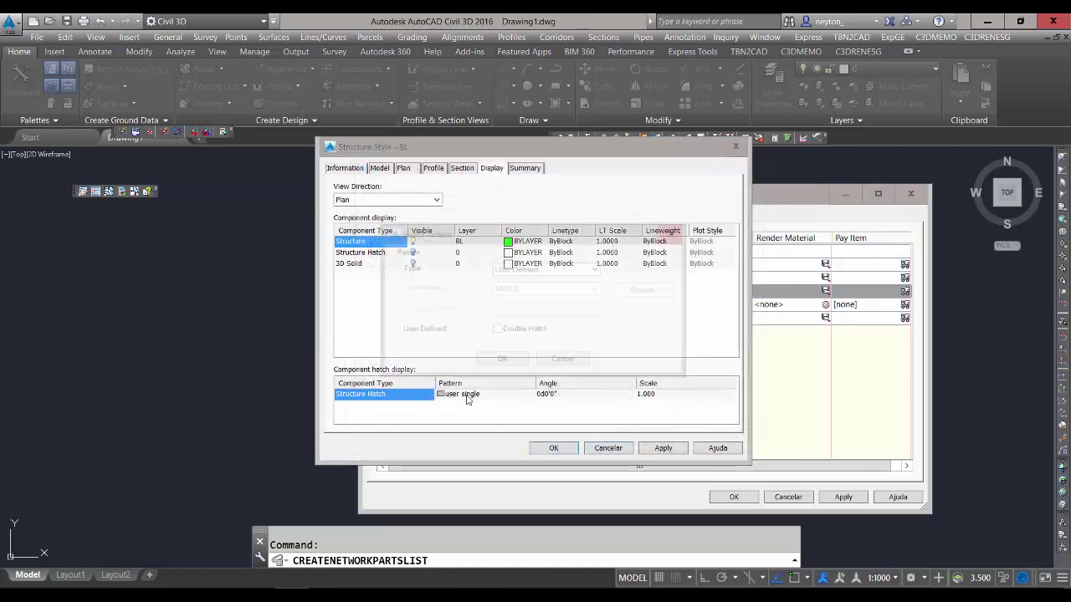
left_click(576, 270)
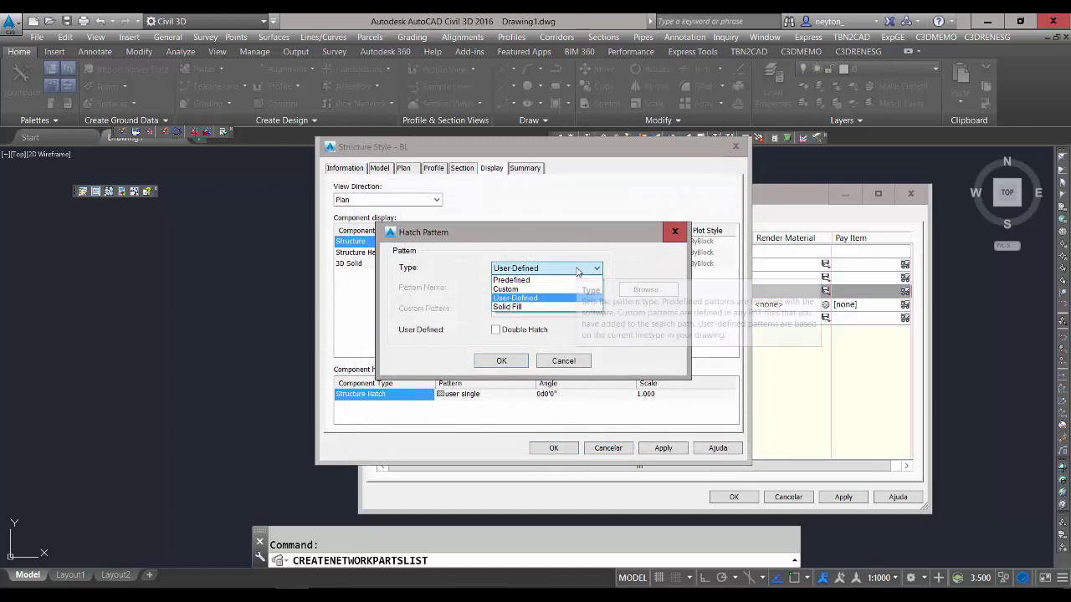
left_click(576, 271)
left_click(577, 273)
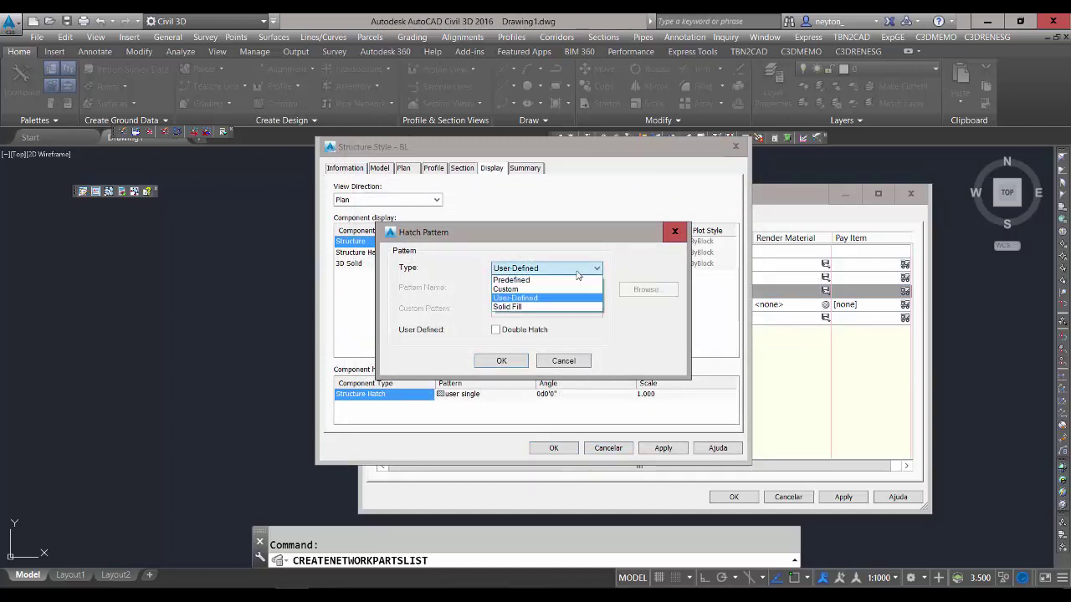
left_click(517, 280)
left_click(563, 287)
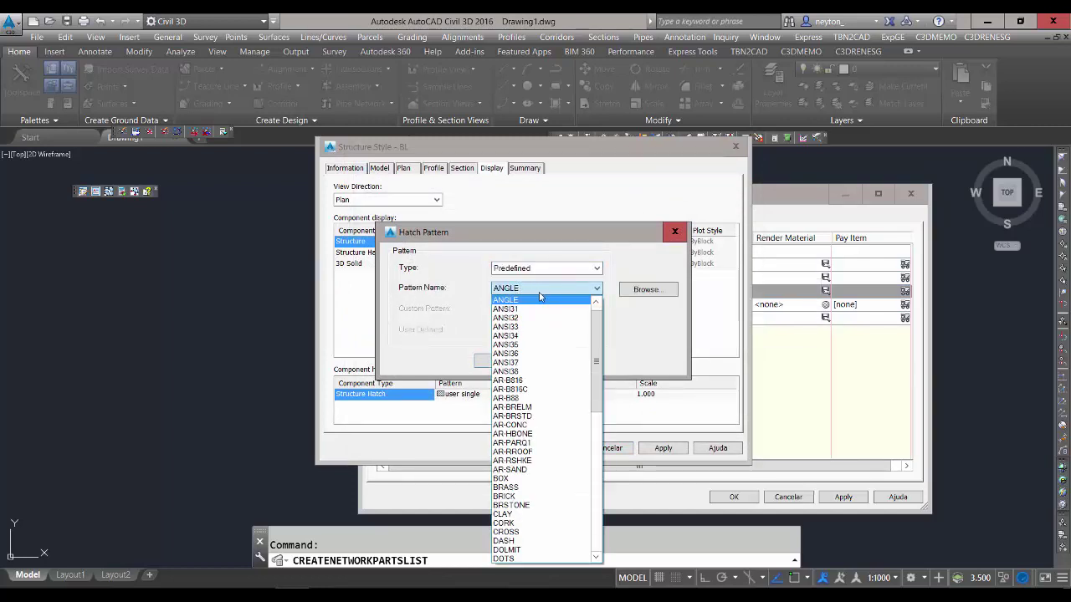
key("l")
key("Return")
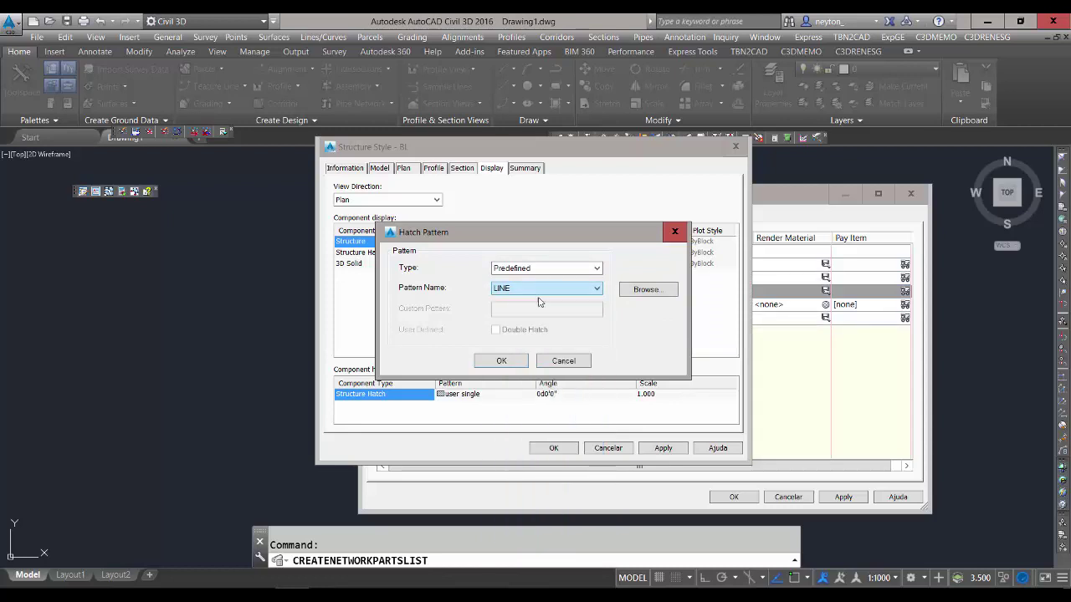
left_click(504, 362)
Reduce the Structure Hatch scale and assign the BL style to the BL 400 x 800 mm part.
left_click(656, 394)
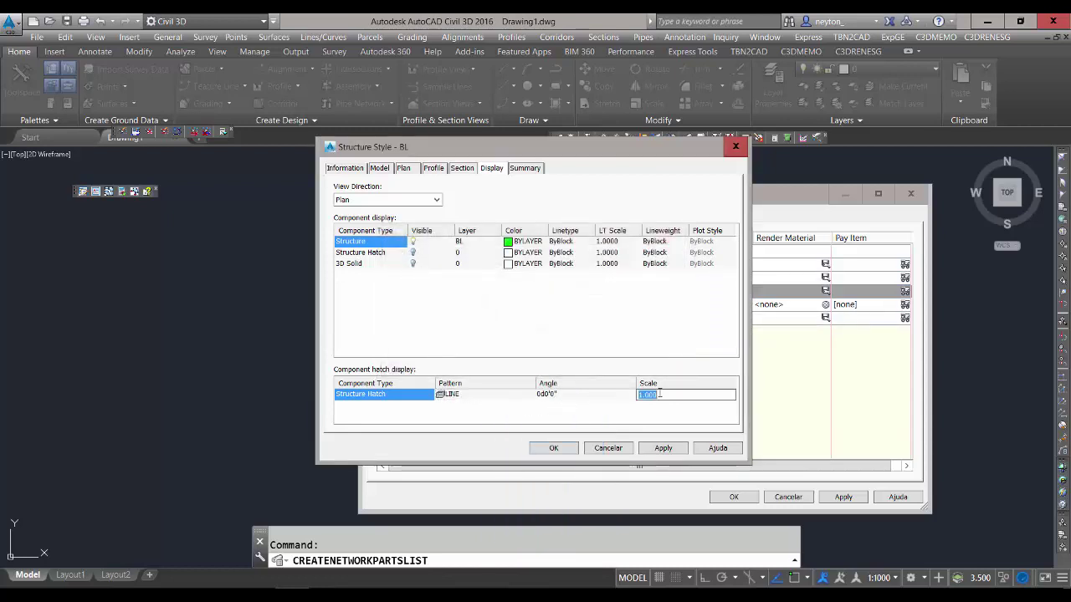
type("0.0")
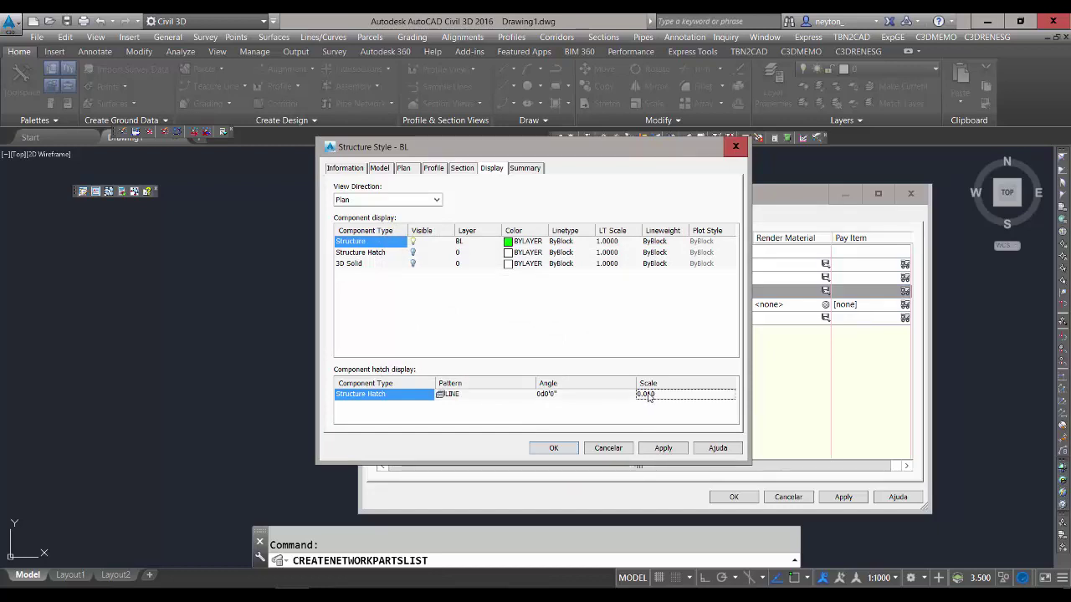
left_click(552, 448)
left_click(478, 325)
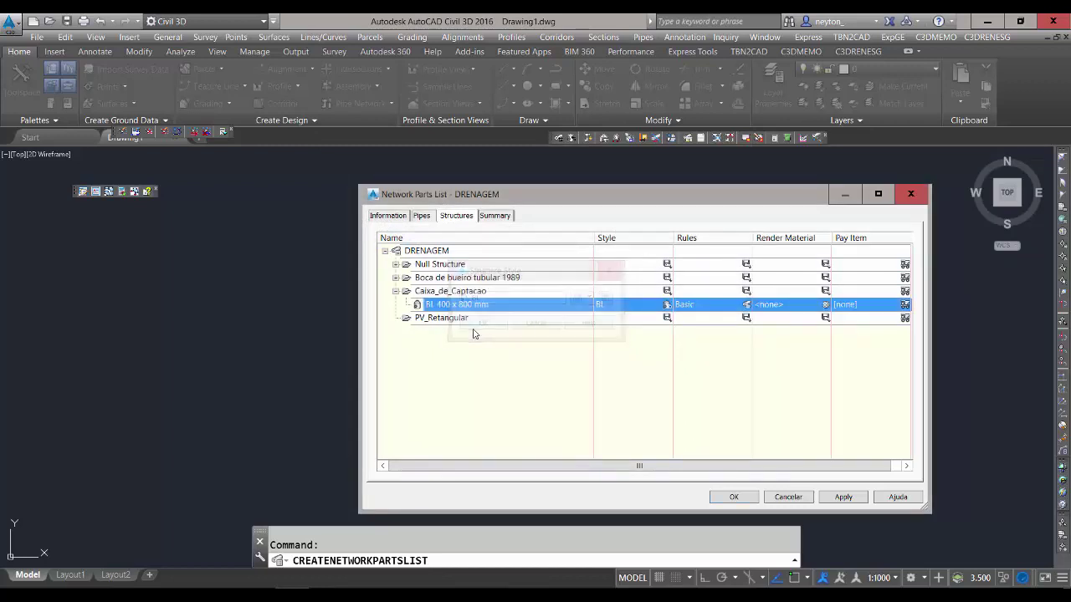
Create an empty structure rule set named BL and assign it to the BL 400 x 800 mm part.
left_click(746, 304)
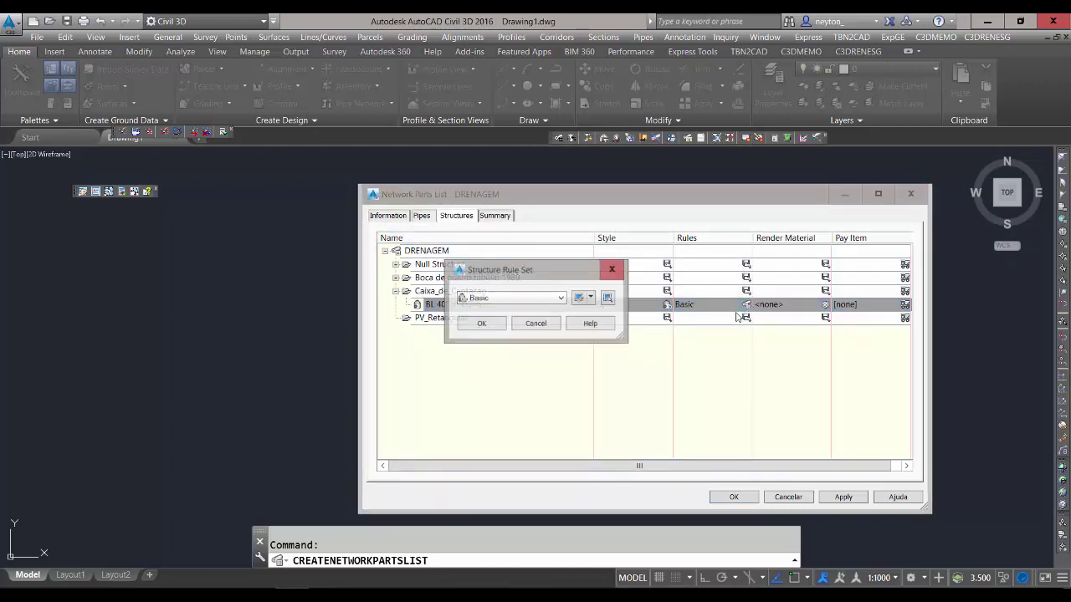
left_click(591, 298)
left_click(593, 313)
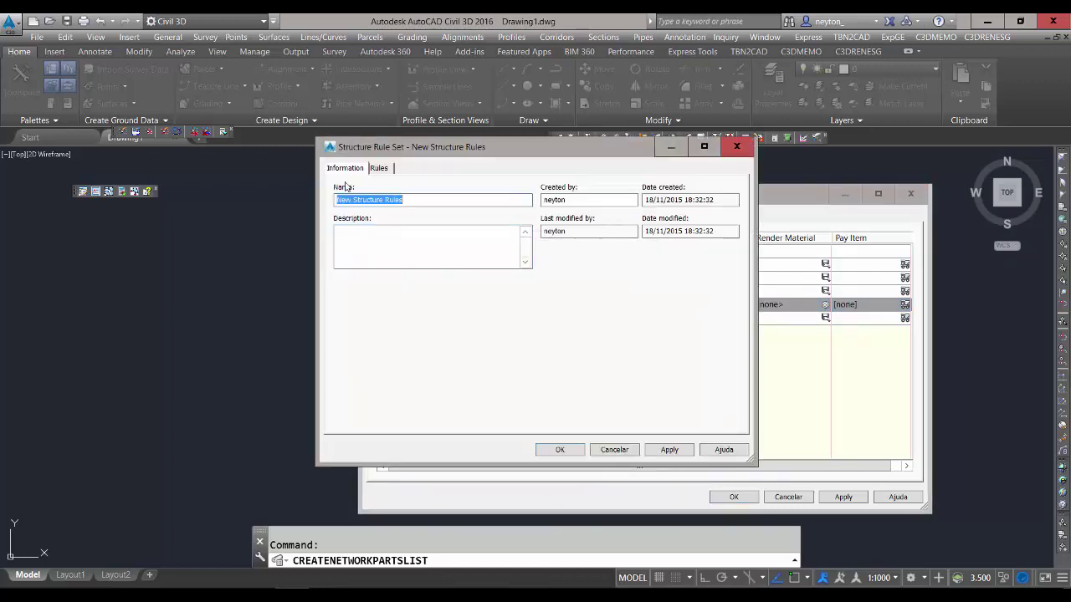
type("BL")
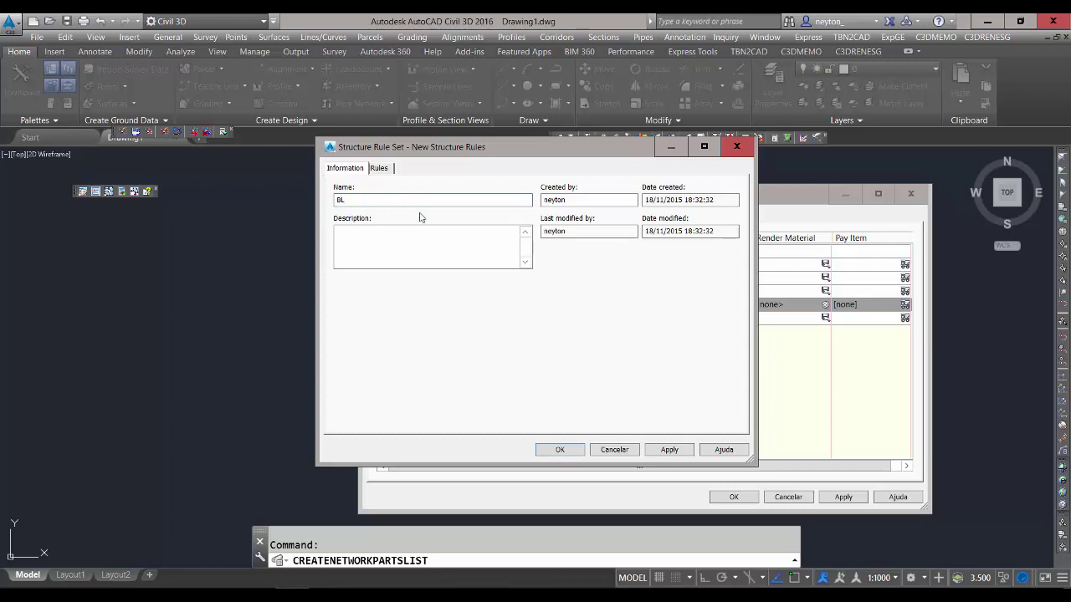
left_click(554, 450)
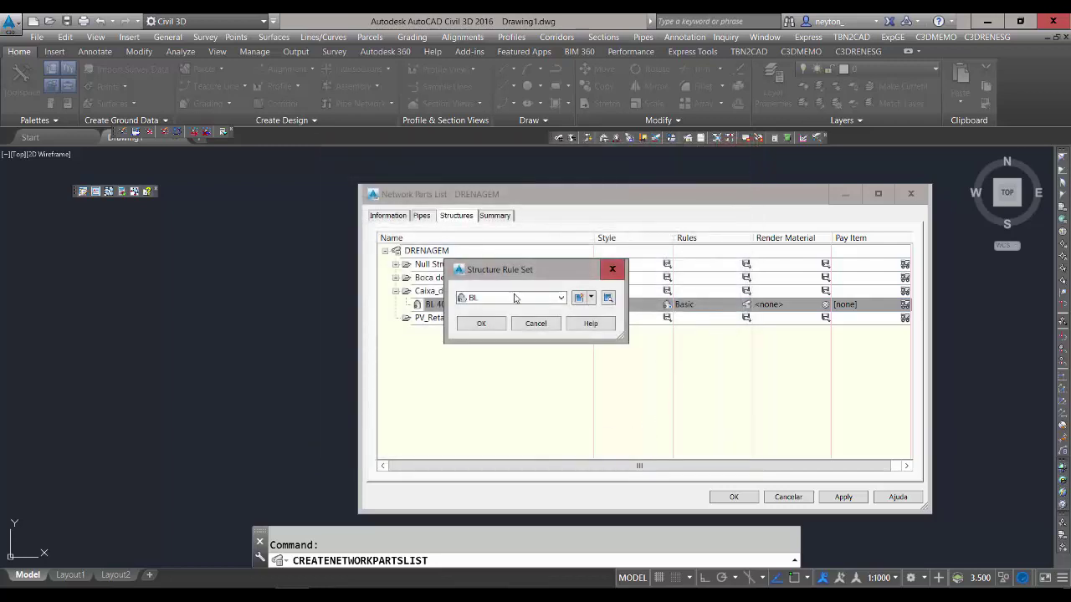
left_click(481, 323)
Start a new part size in the PV_Retangular family and set its slab thickness to 200 mm.
right_click(429, 325)
left_click(469, 329)
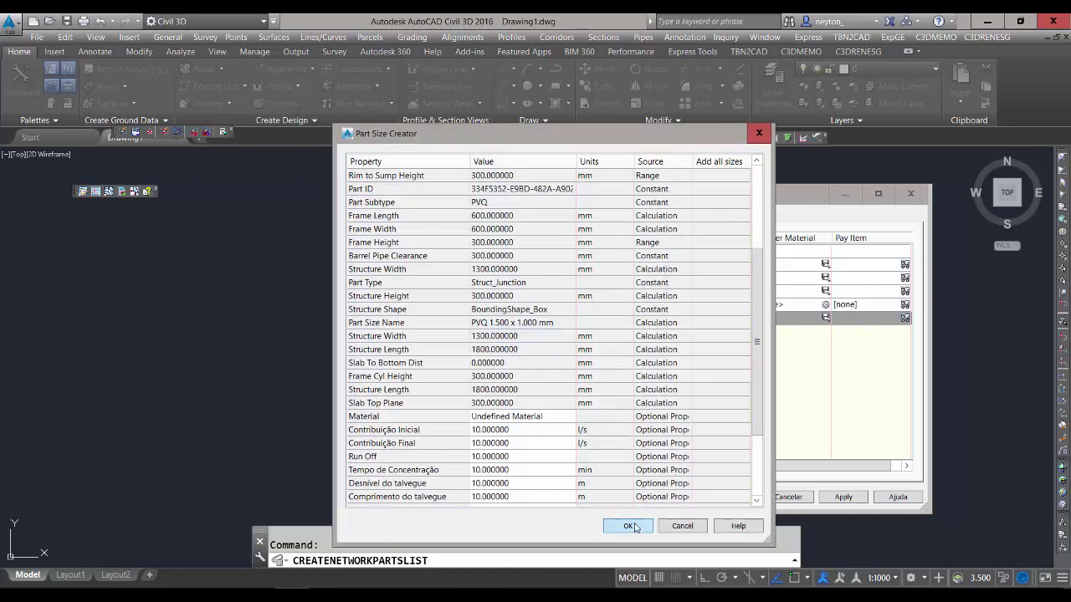
left_click(759, 456)
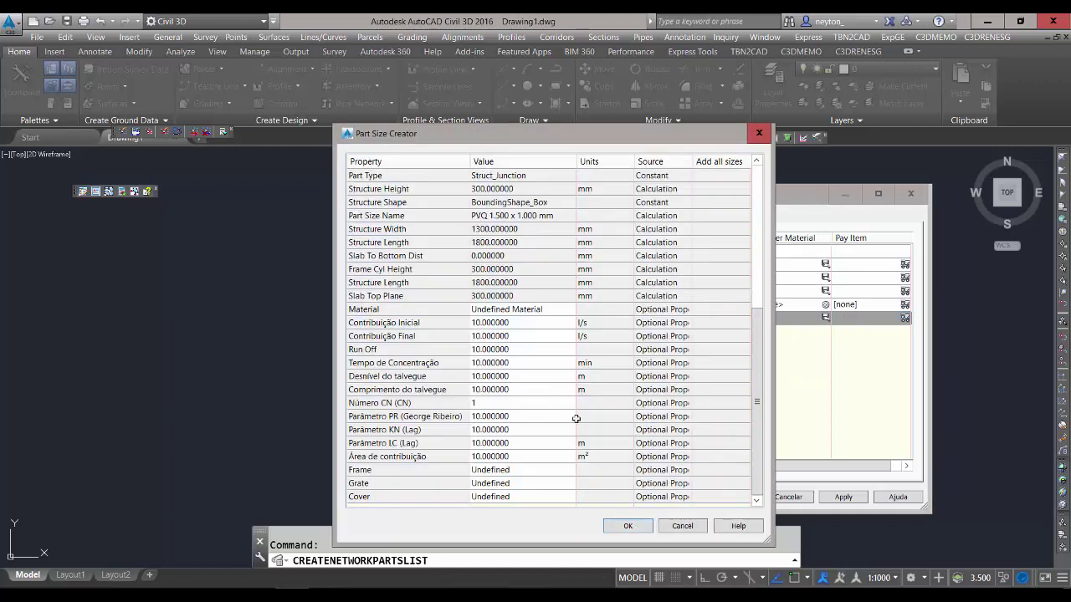
left_click(749, 388)
left_click_drag(759, 326, 759, 274)
left_click(542, 308)
scroll(557, 253, "up", 4)
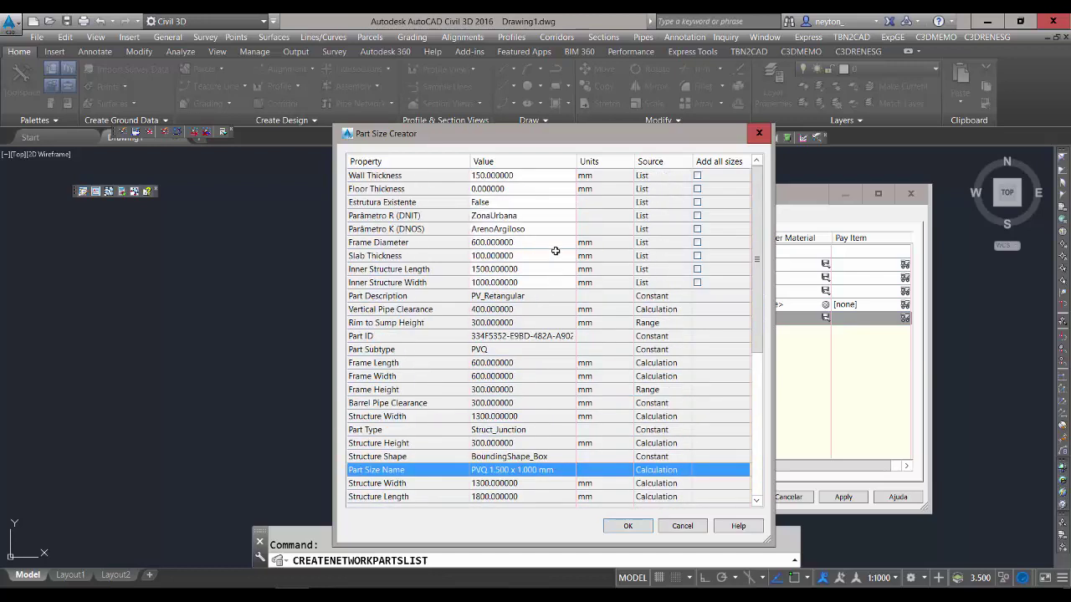
left_click(534, 175)
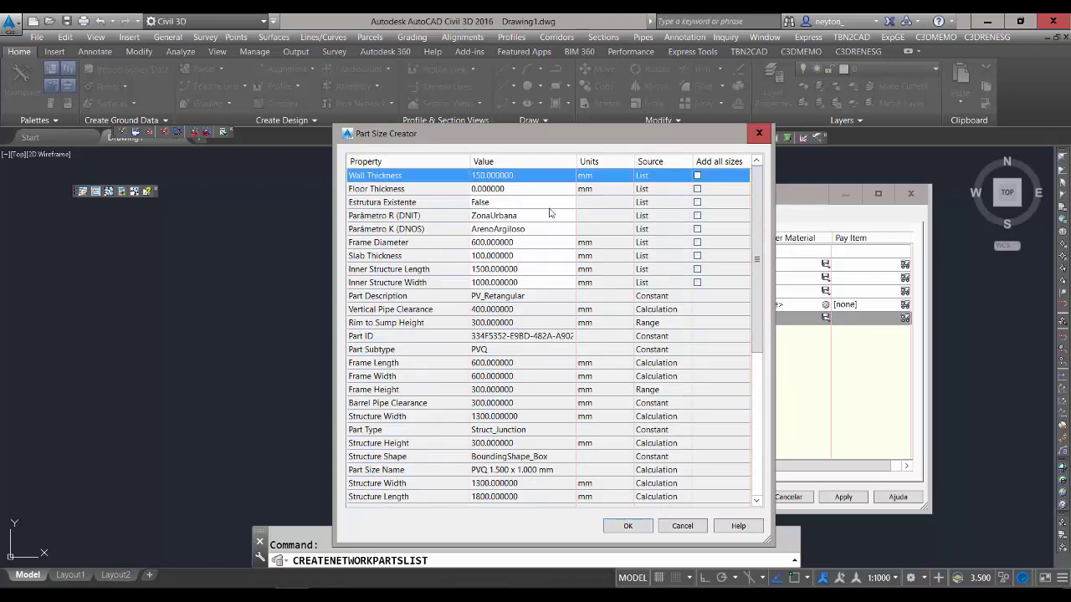
scroll(536, 273, "down", 1)
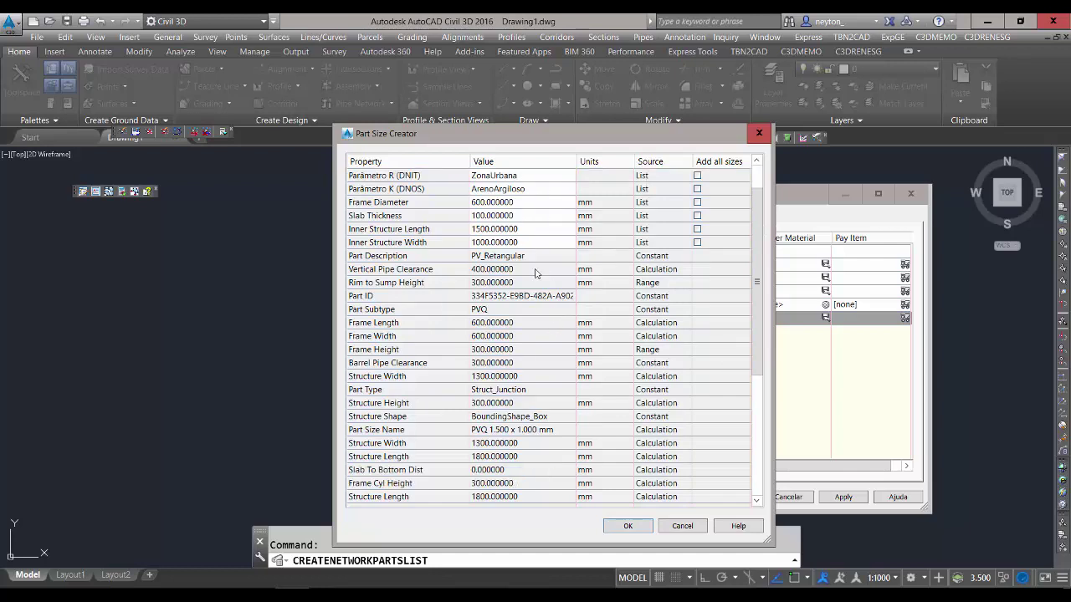
left_click(538, 203)
left_click(540, 215)
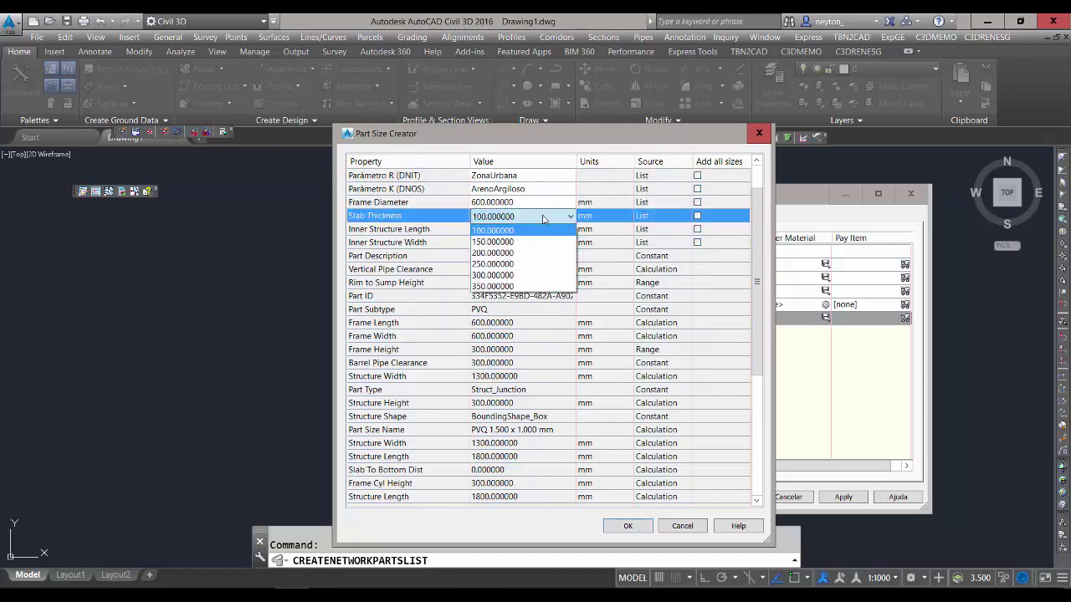
left_click(502, 253)
Set the new part size's inner structure length to 1000 mm.
left_click(517, 228)
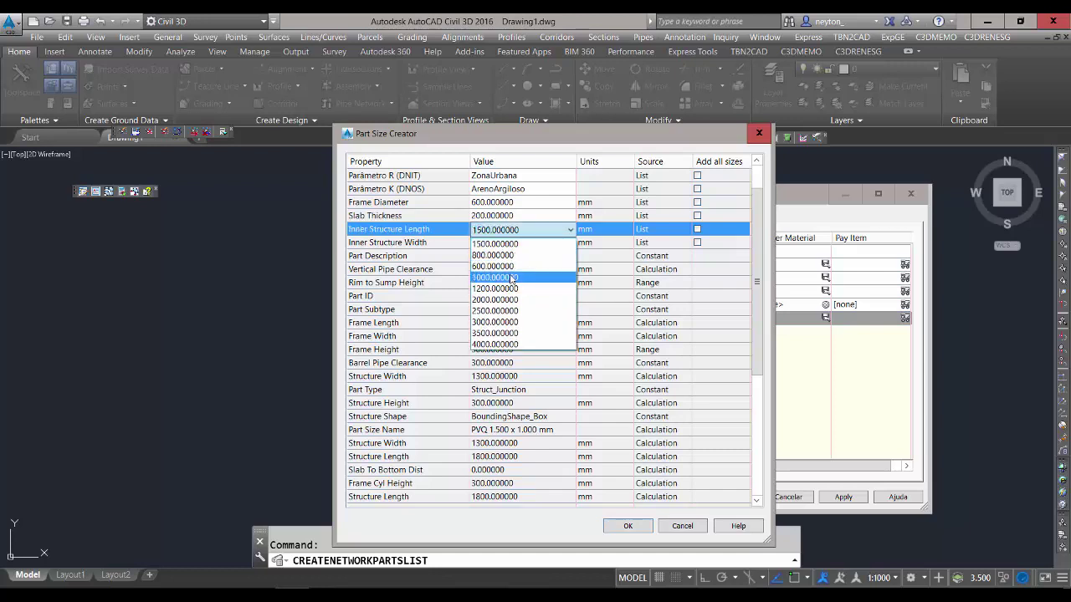
left_click(513, 278)
left_click(520, 242)
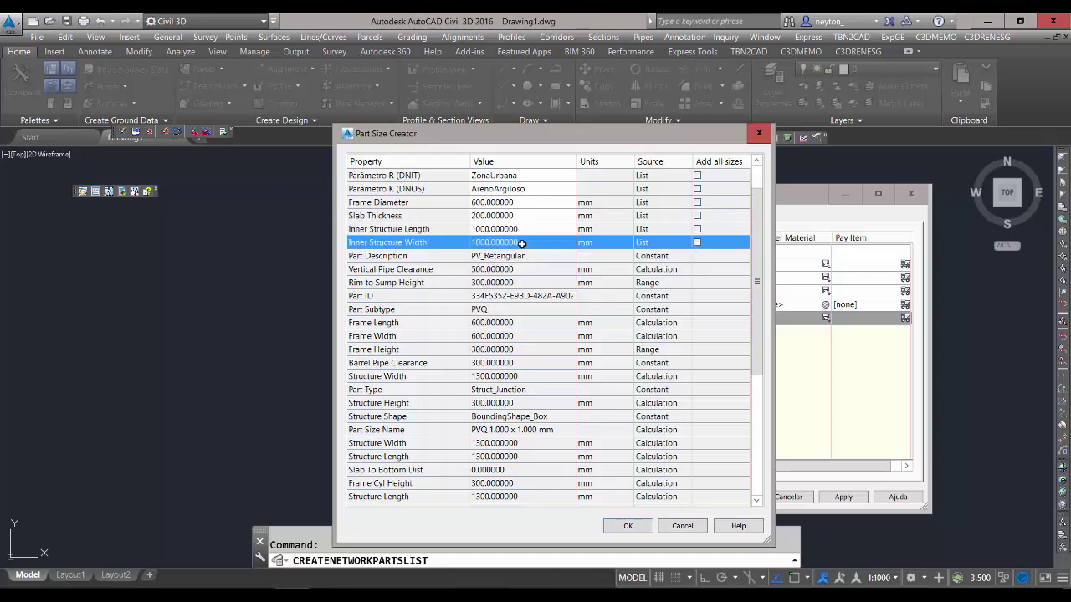
left_click(535, 242)
left_click(535, 241)
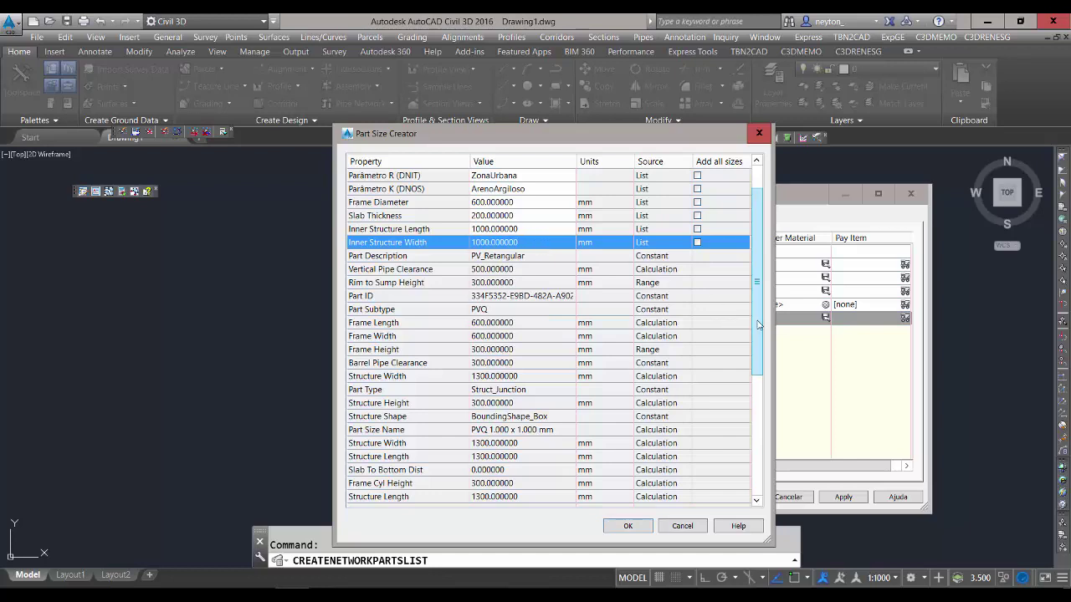
Set the floor thickness to 200 mm and add the part size to the PV_Retangular family.
scroll(764, 251, "up", 1)
left_click(522, 189)
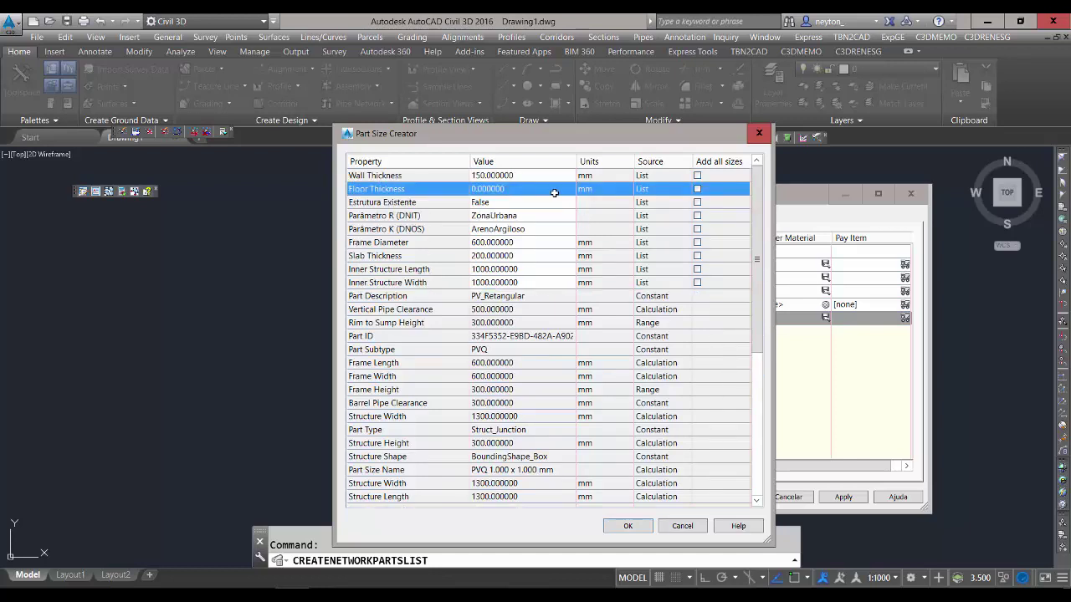
left_click(555, 192)
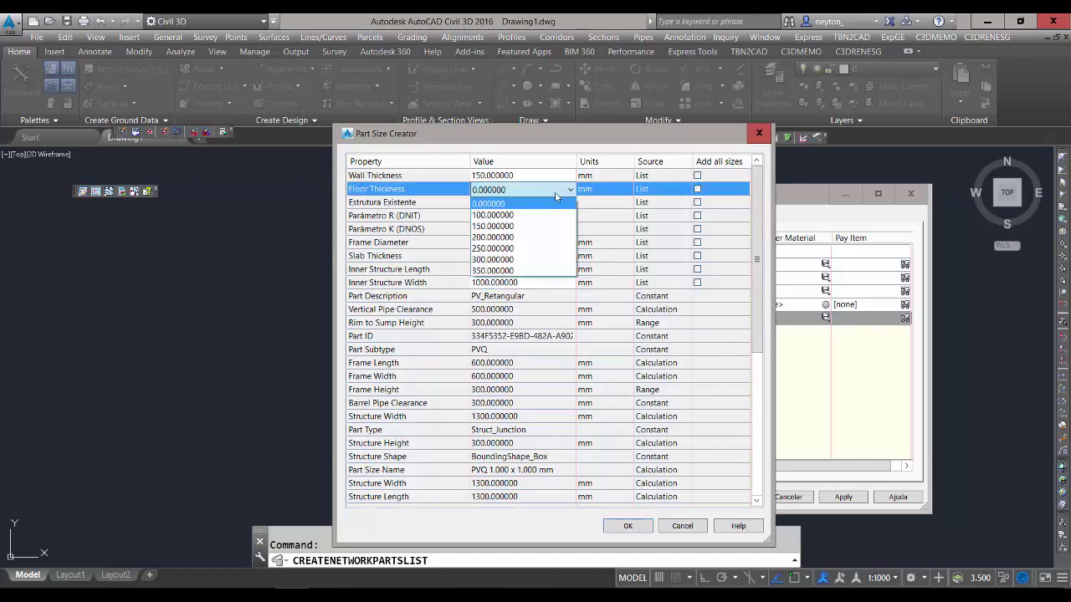
left_click(511, 238)
left_click(403, 203)
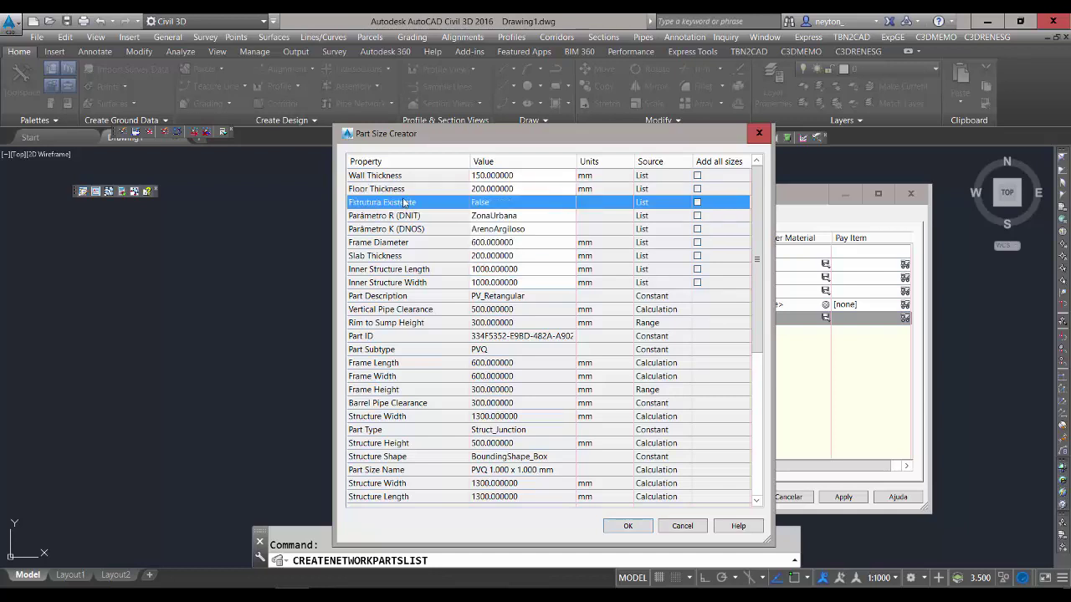
left_click(409, 192)
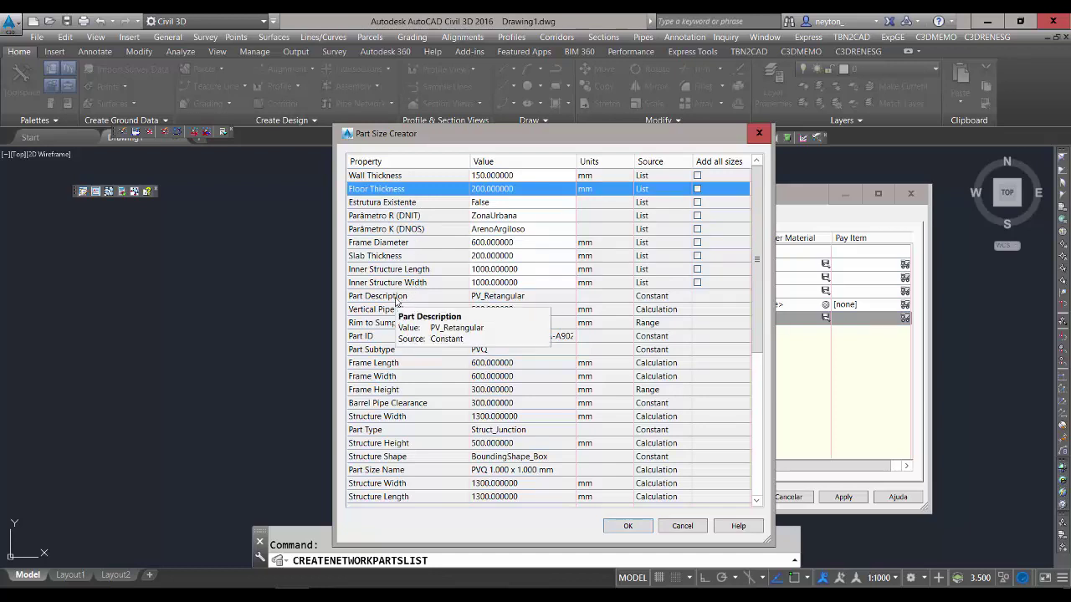
left_click_drag(756, 306, 747, 454)
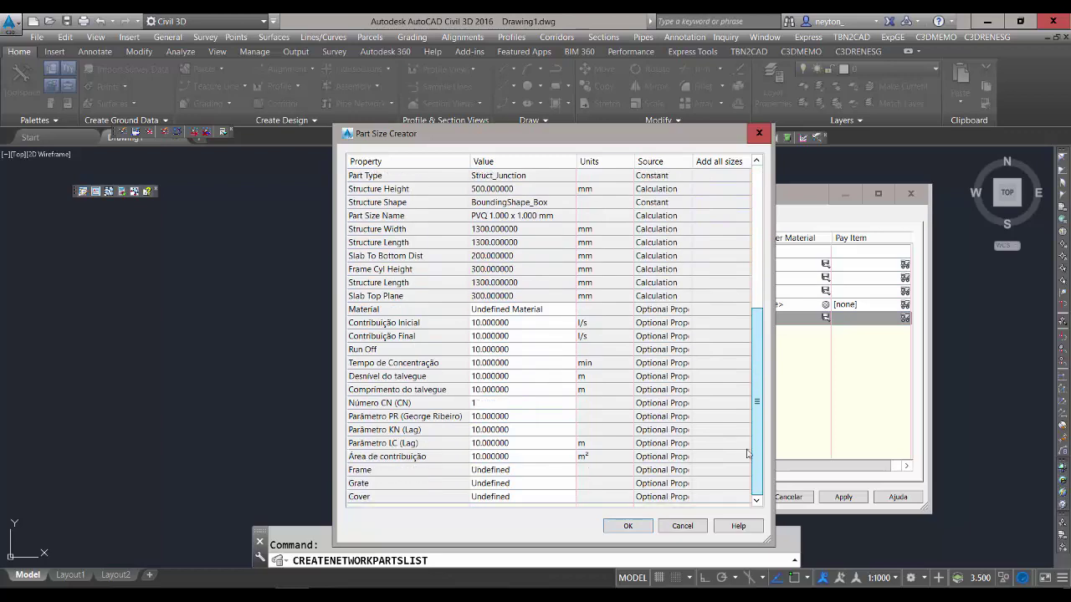
left_click(628, 526)
Create a new structure style named PV for the PVQ 1.000 x 1.000 mm part.
left_click(395, 317)
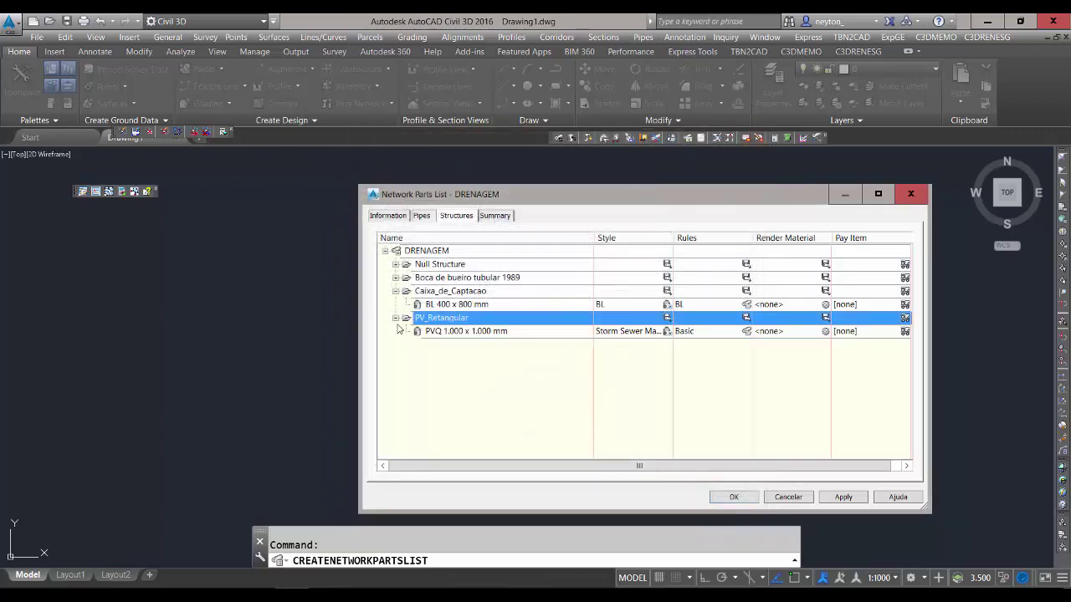
left_click(667, 331)
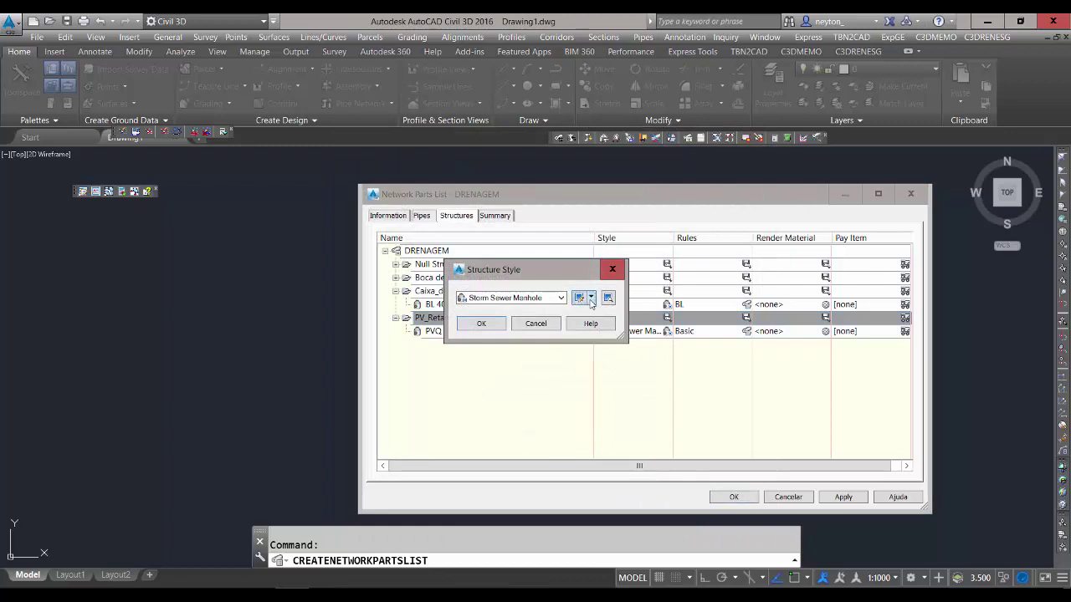
left_click(590, 298)
left_click(606, 310)
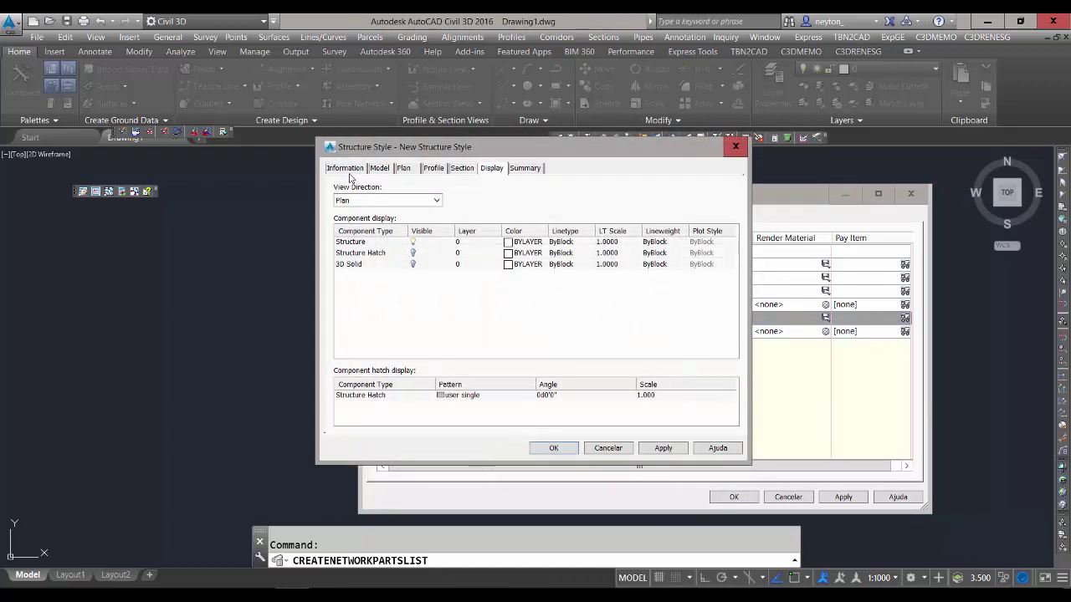
left_click(344, 168)
type("PV")
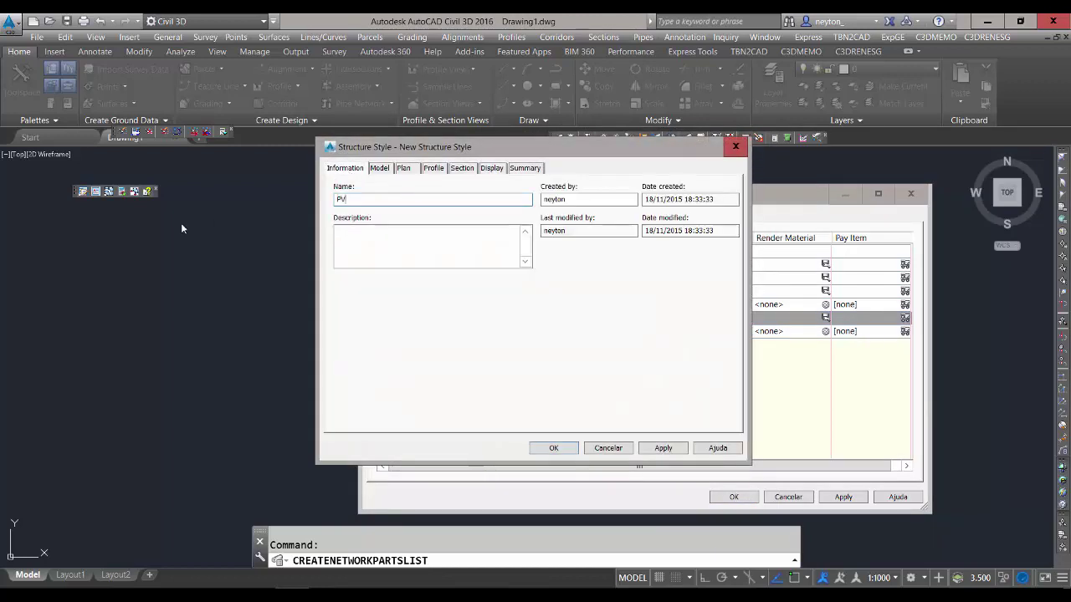
Put the style's Structure component on a new PV layer in color 161 for plan view, and assign the PV style to the part.
left_click(492, 168)
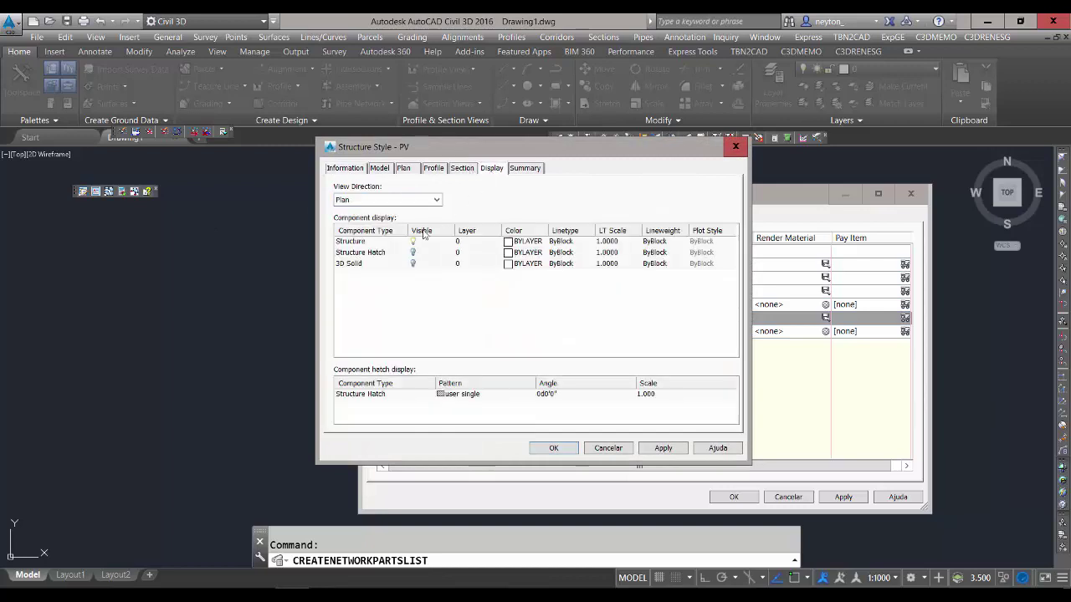
left_click(359, 242)
left_click(457, 241)
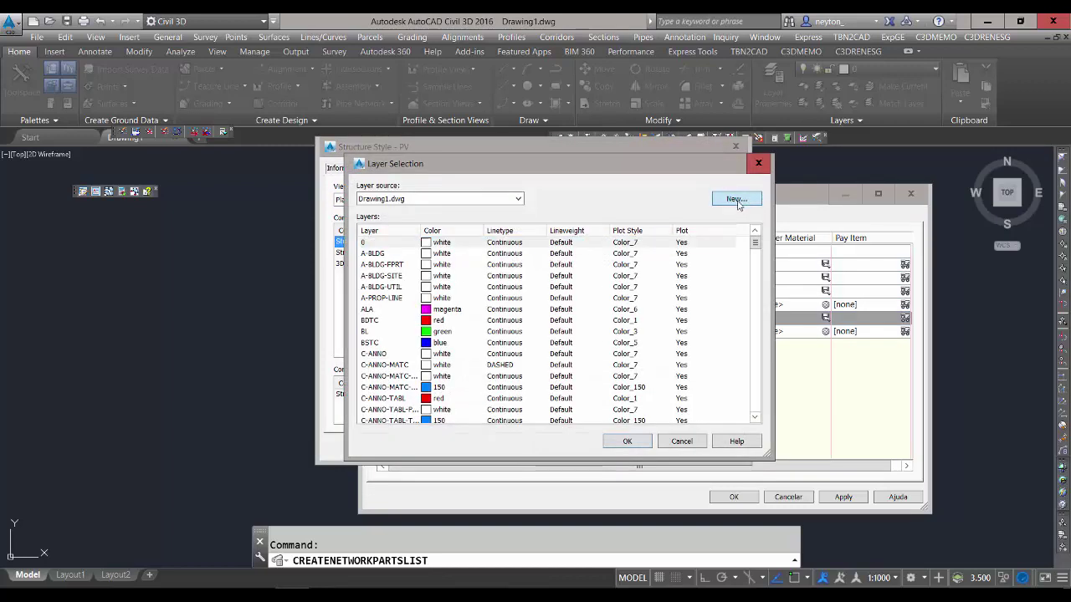
left_click(735, 199)
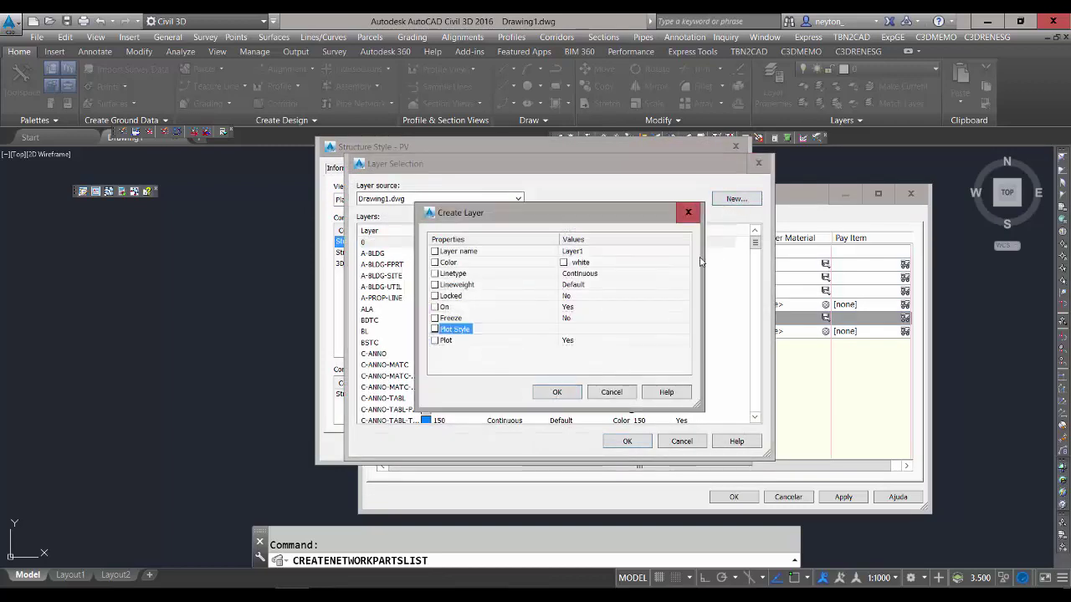
left_click(633, 253)
type("PV")
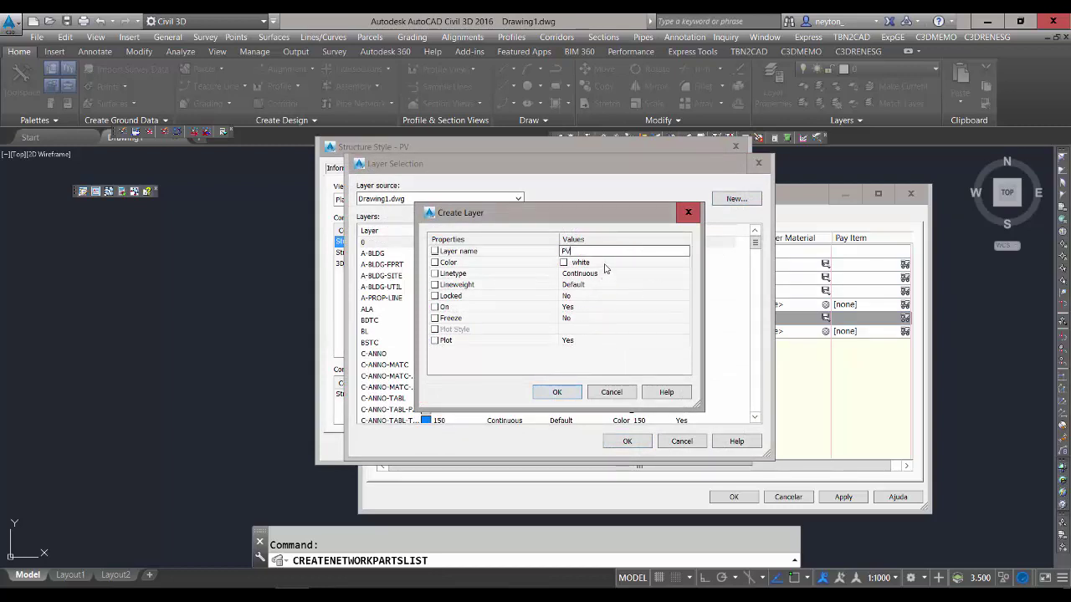
left_click(623, 265)
left_click(683, 262)
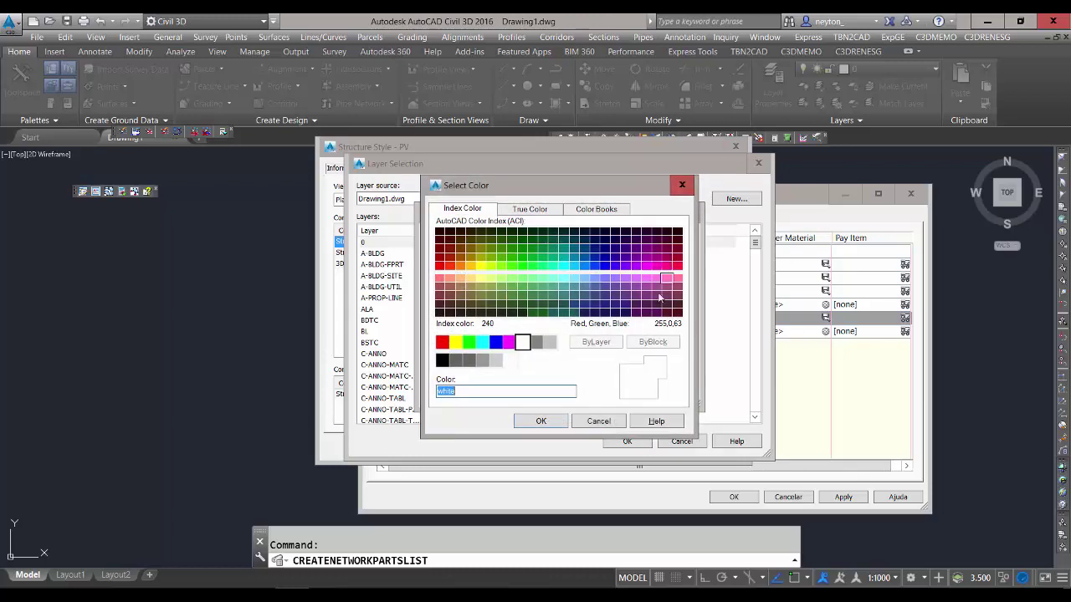
left_click(595, 280)
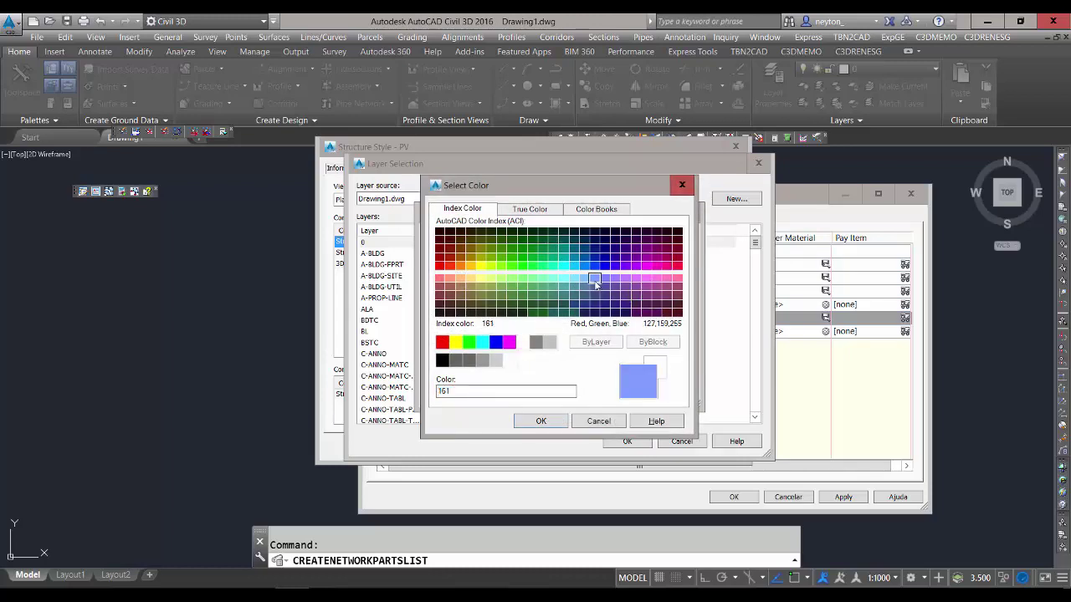
left_click(541, 421)
left_click(558, 392)
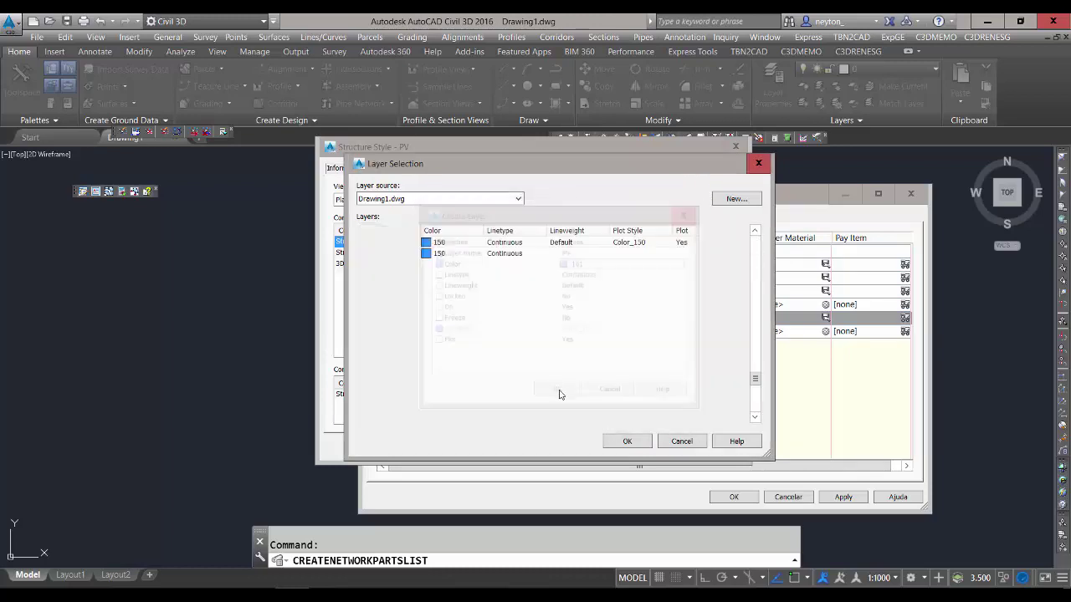
left_click(623, 441)
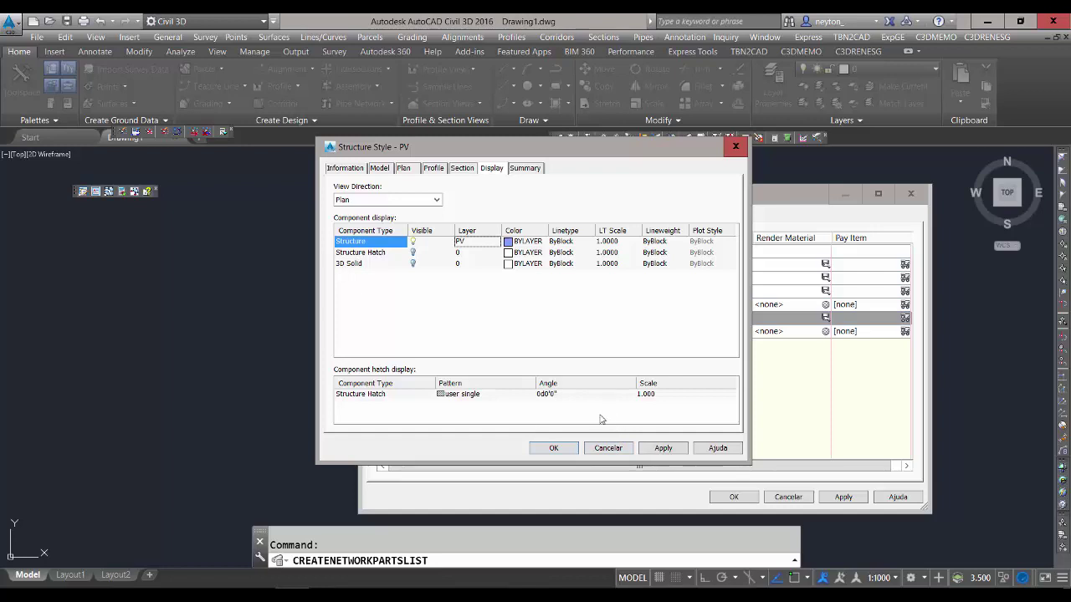
left_click(554, 450)
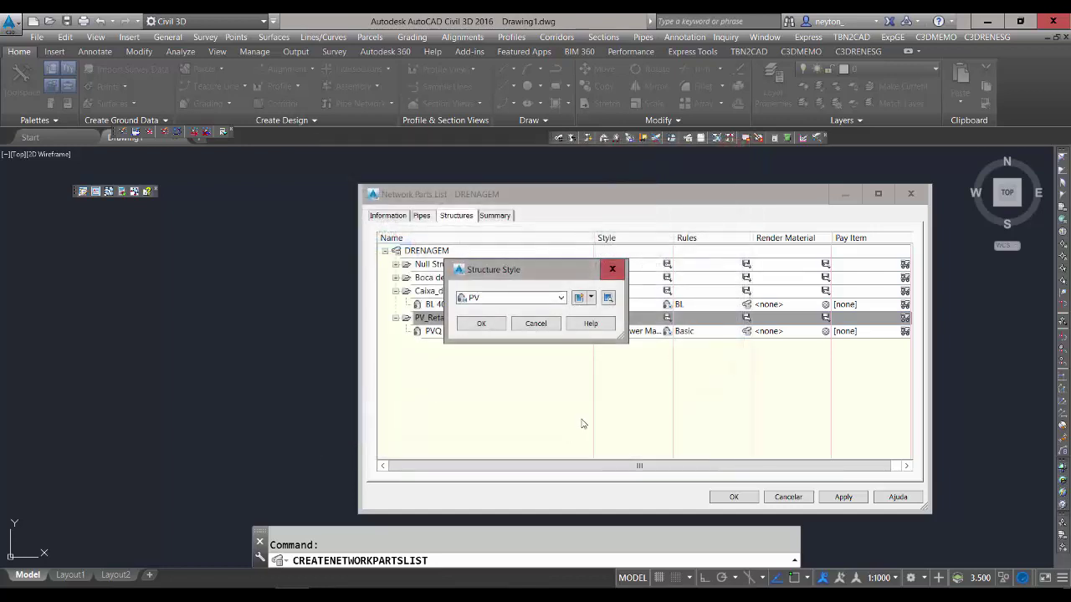
left_click(477, 323)
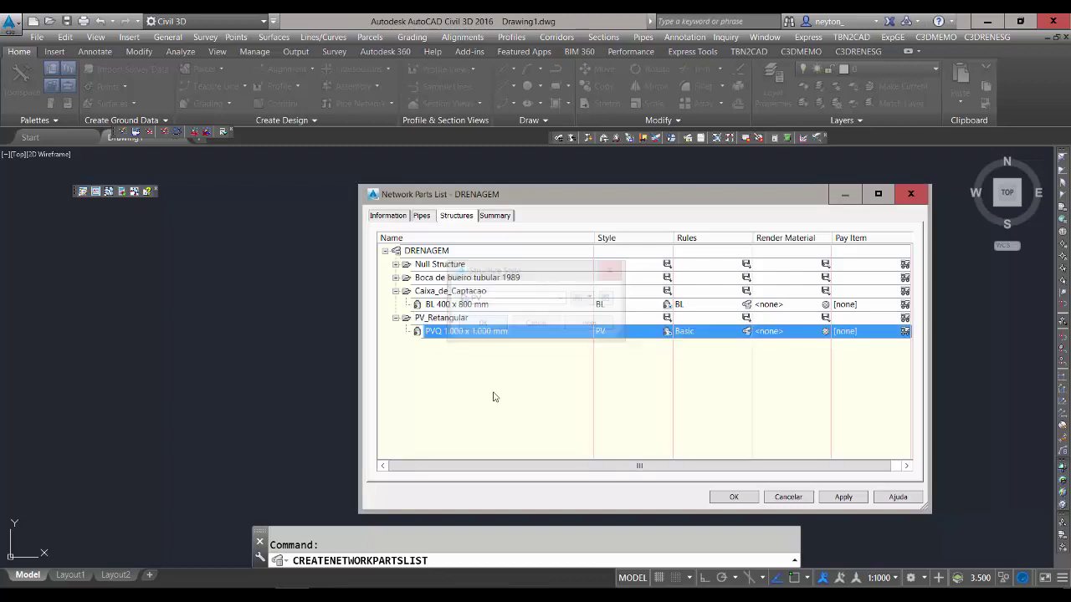
Assign a new empty structure rule set named PV1000 to the PVQ 1.000 x 1.000 mm part and save the parts list.
left_click(746, 331)
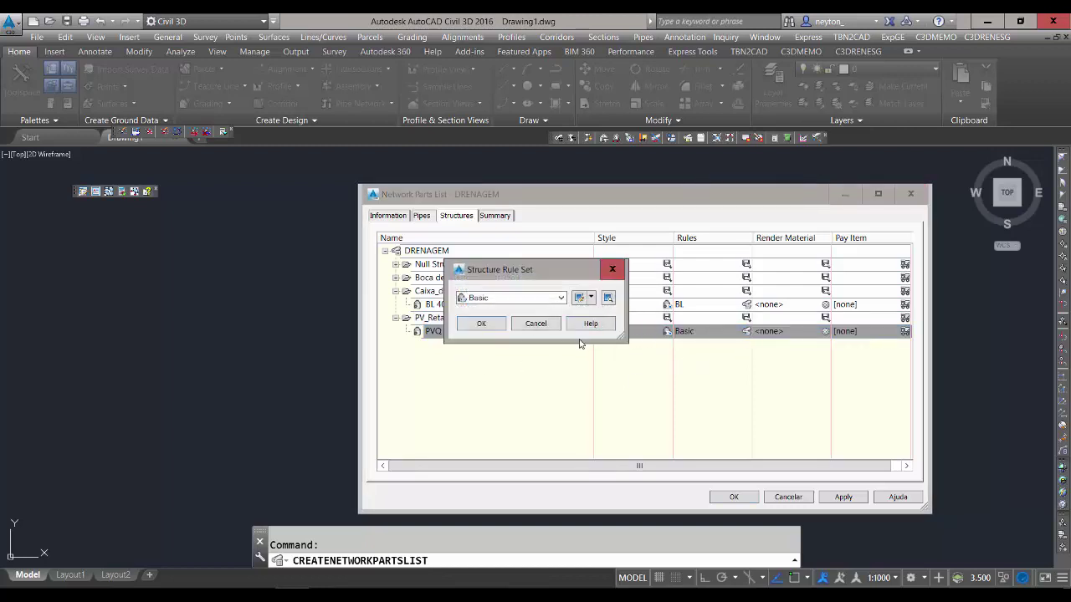
left_click(590, 298)
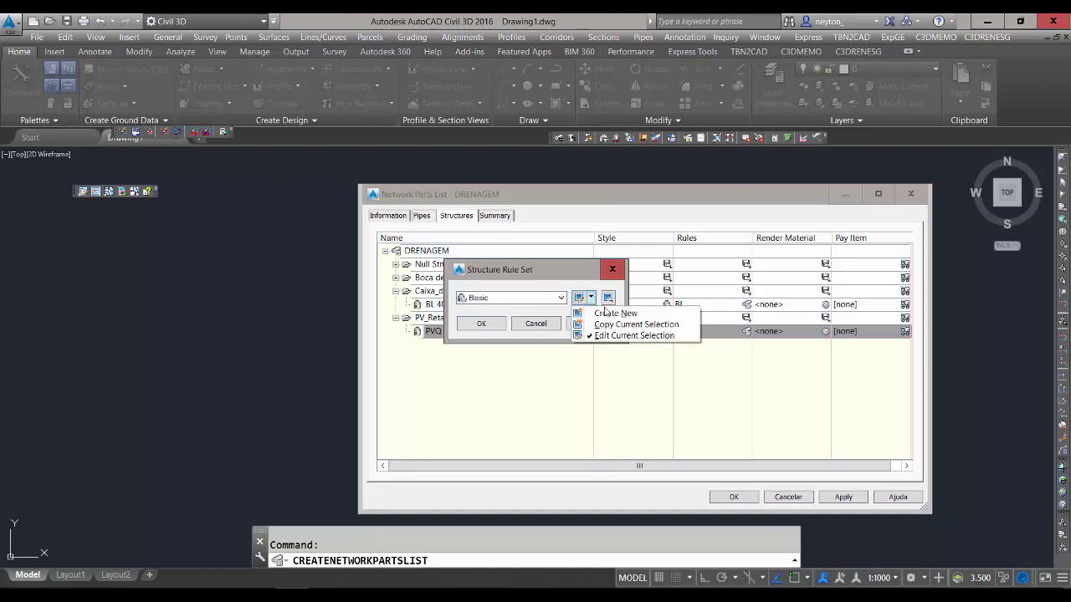
left_click(613, 312)
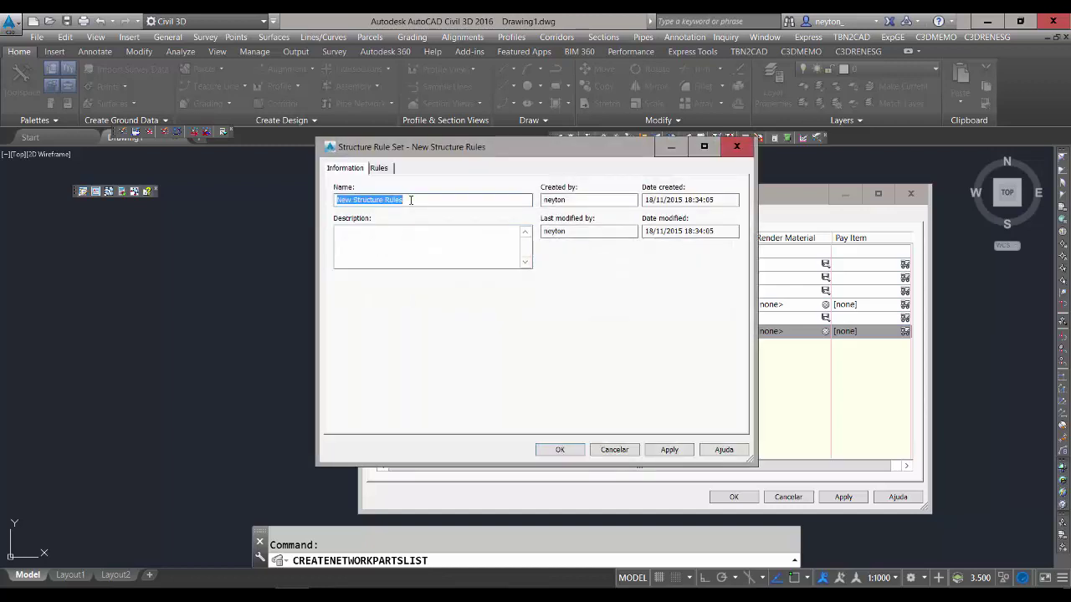
type("PV1000")
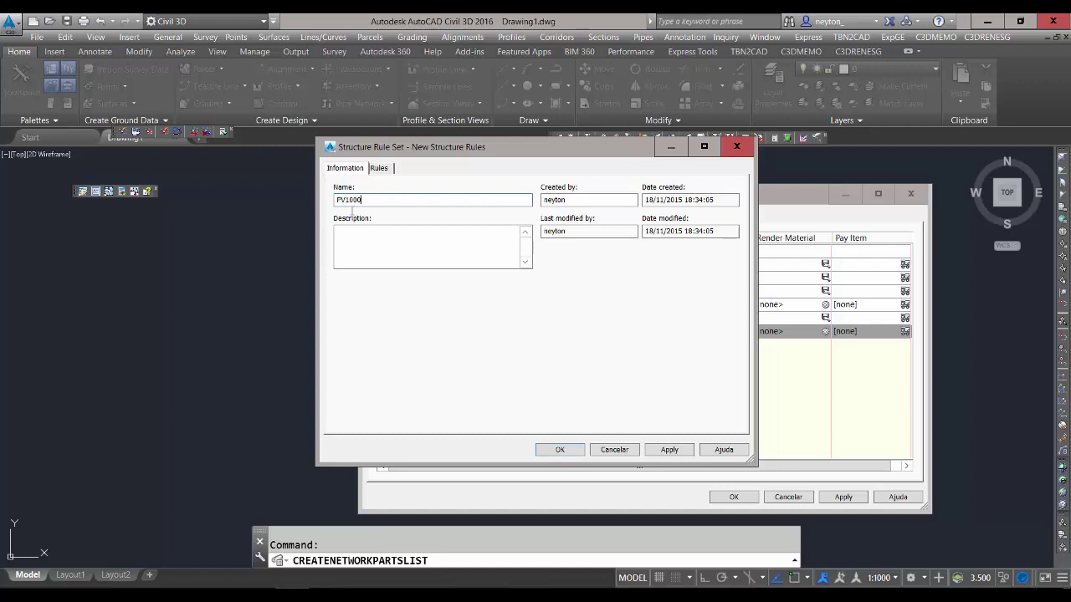
left_click(560, 450)
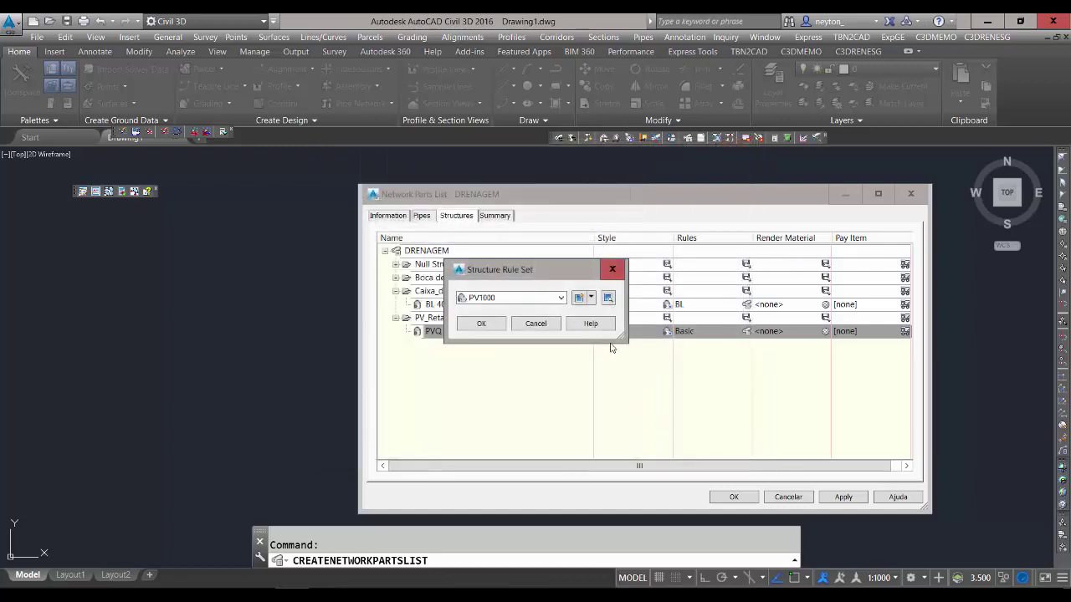
left_click(493, 323)
left_click(733, 497)
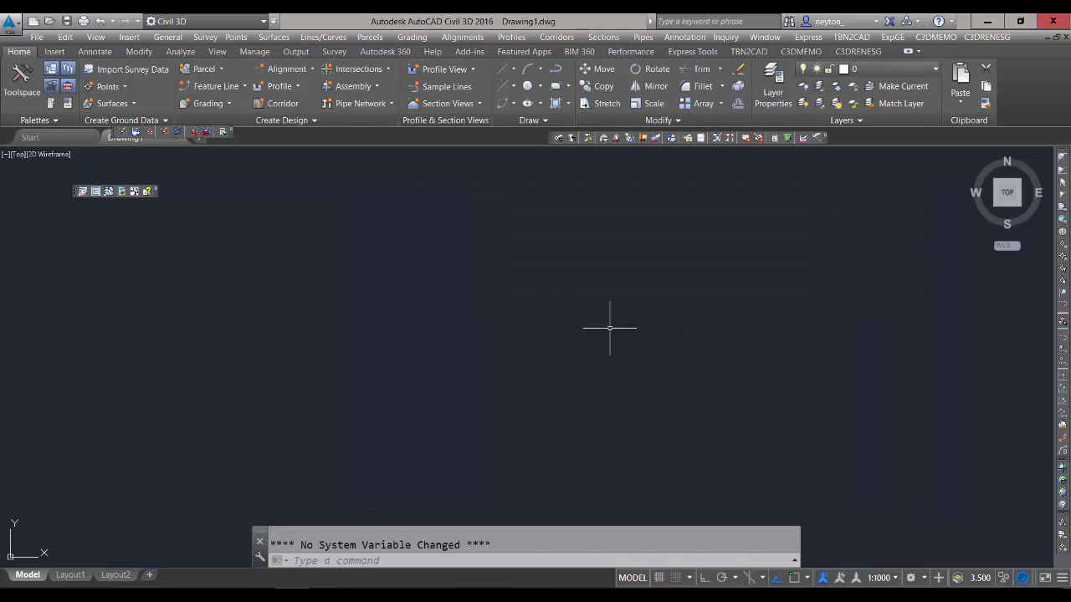
Reopen the DRENAGEM network parts list and review its pipe and structure families, collapsing the expanded ones.
left_click(642, 36)
mouse_move(661, 148)
left_click(818, 160)
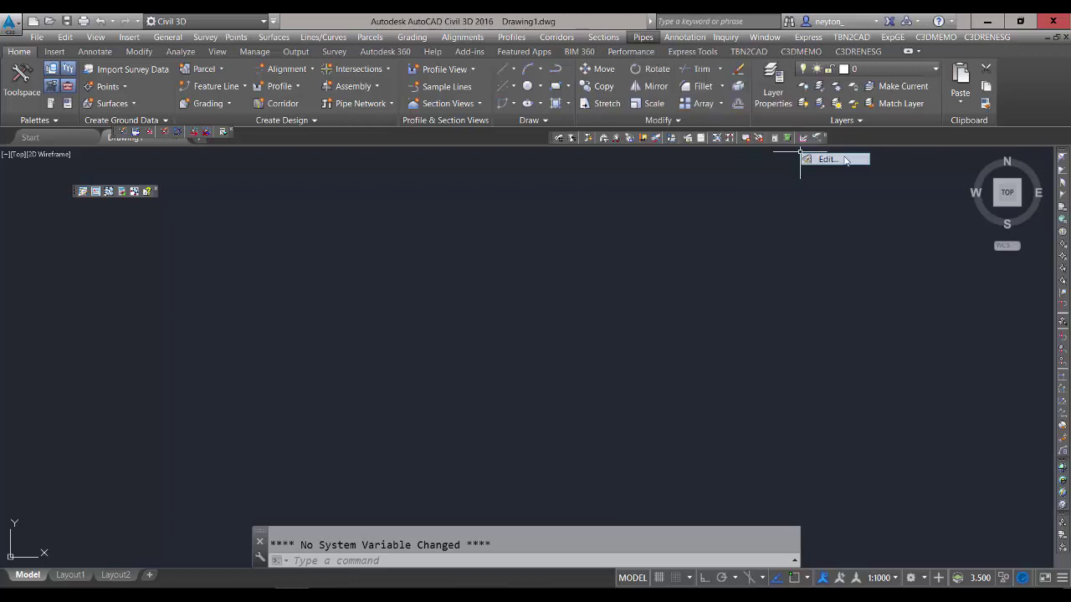
left_click(549, 298)
left_click(502, 310)
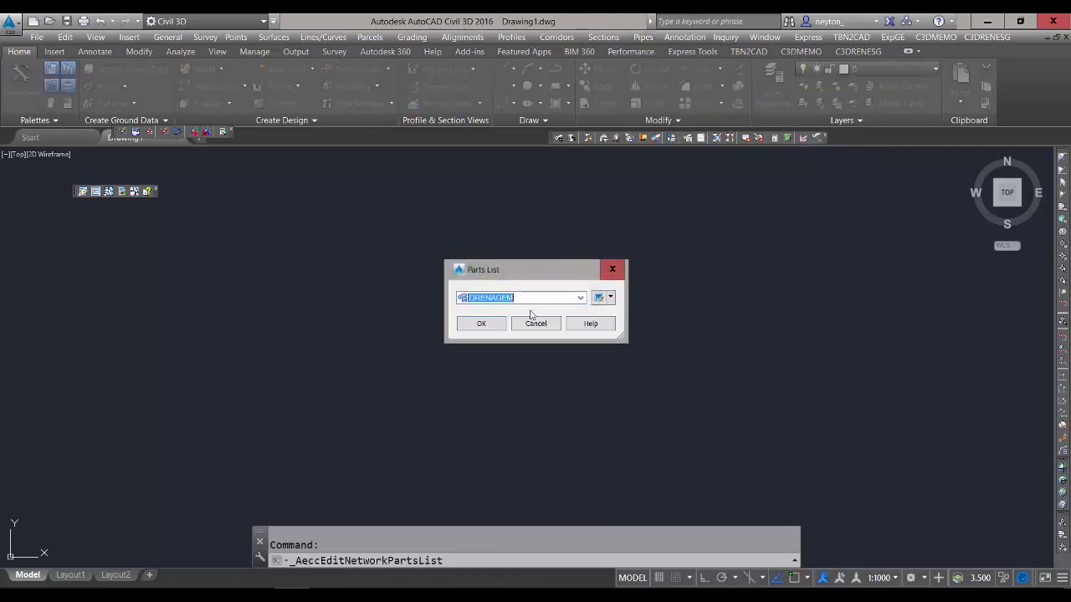
left_click(599, 300)
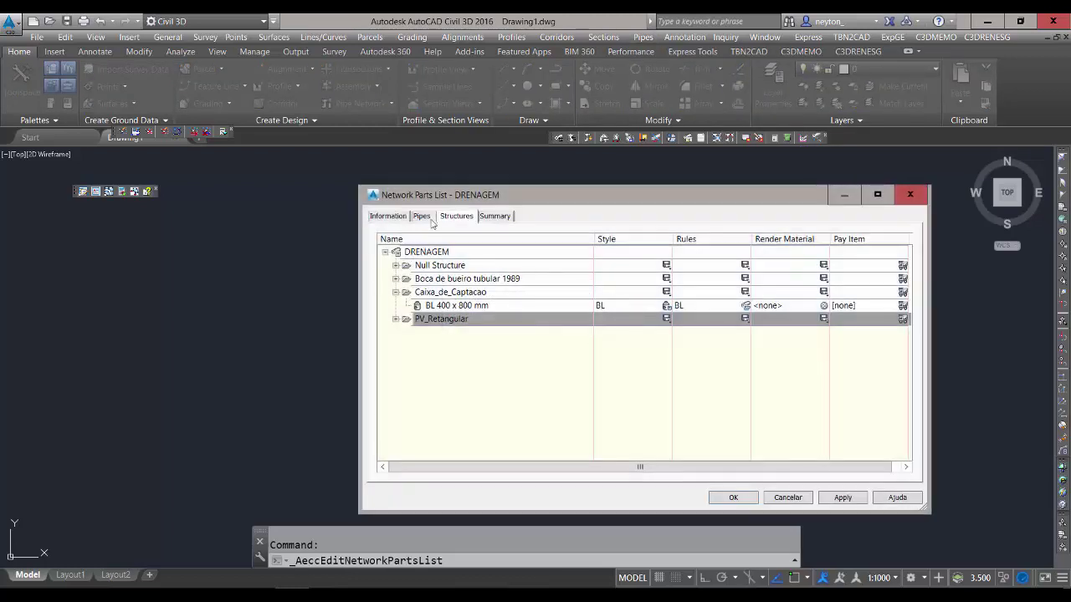
left_click(423, 216)
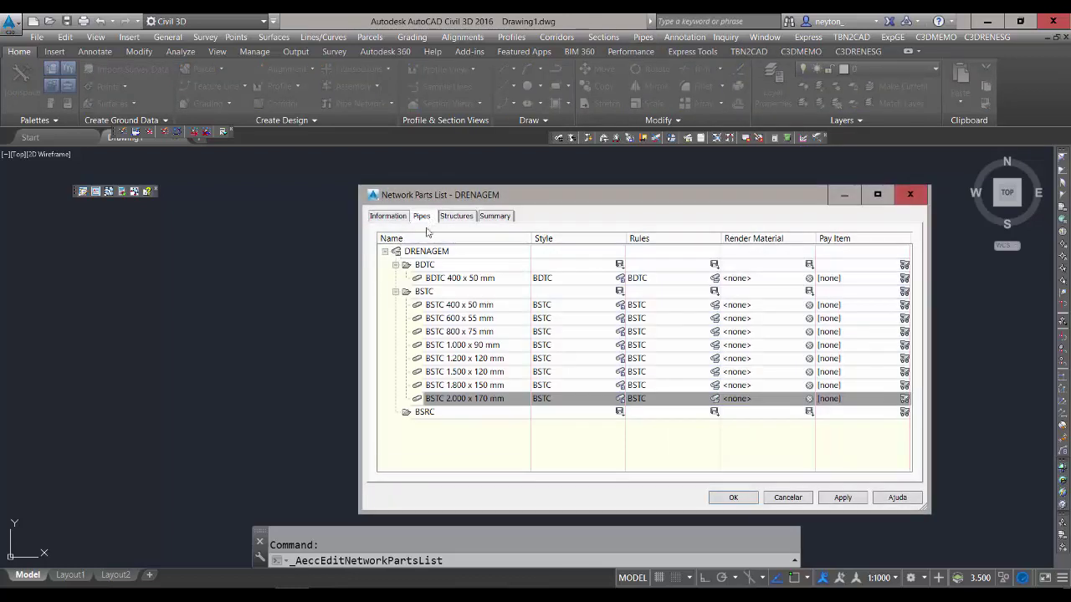
left_click(395, 292)
left_click(394, 266)
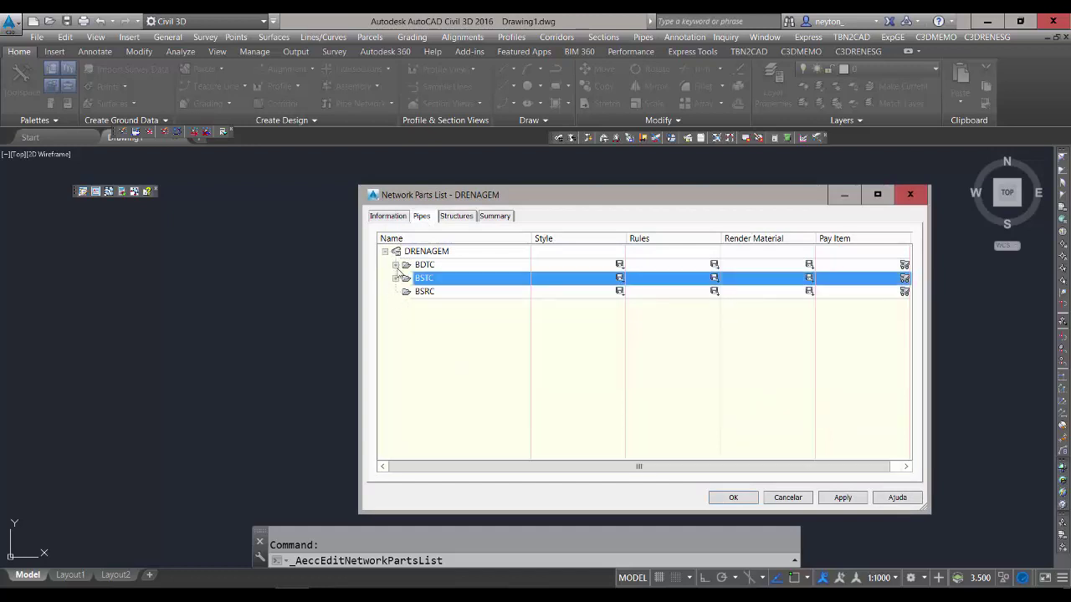
left_click(456, 217)
left_click(395, 291)
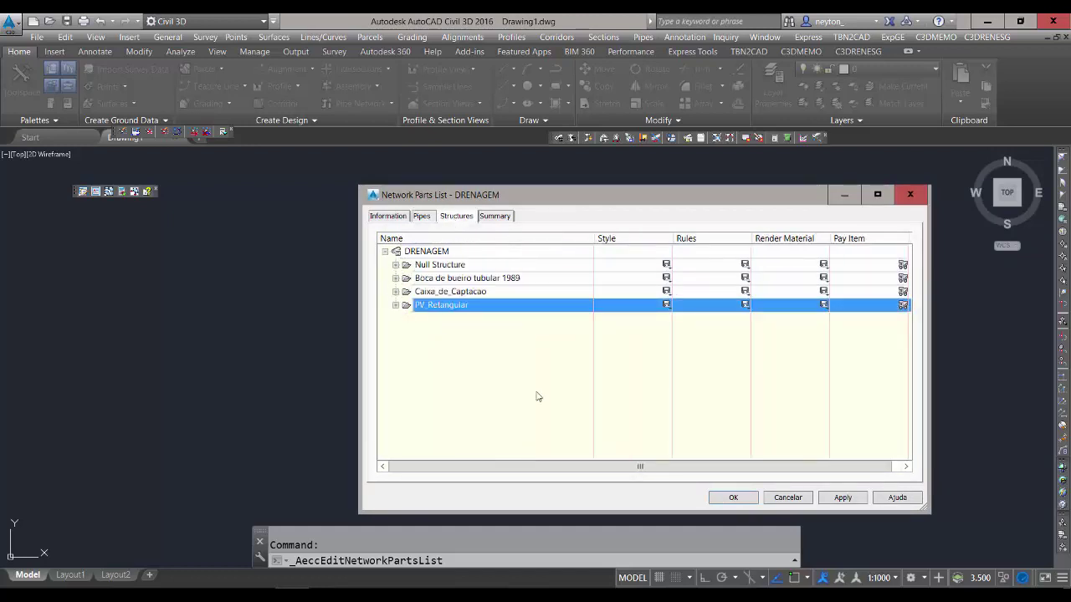
left_click(733, 497)
left_click(480, 327)
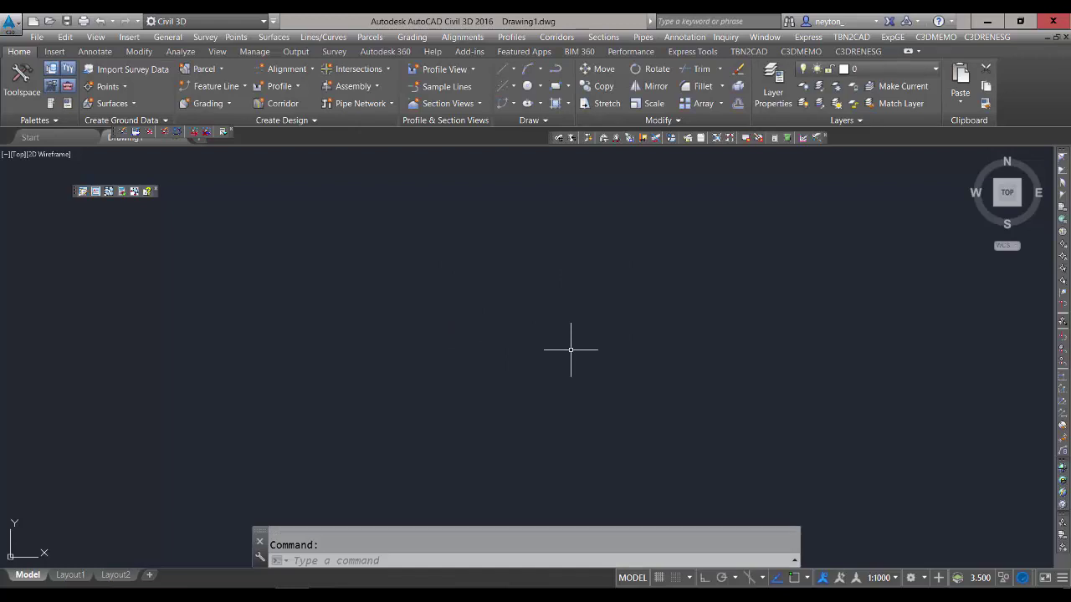
Start the C3DRENESG rule editor for all pipes and structures and enlarge its window.
left_click(859, 52)
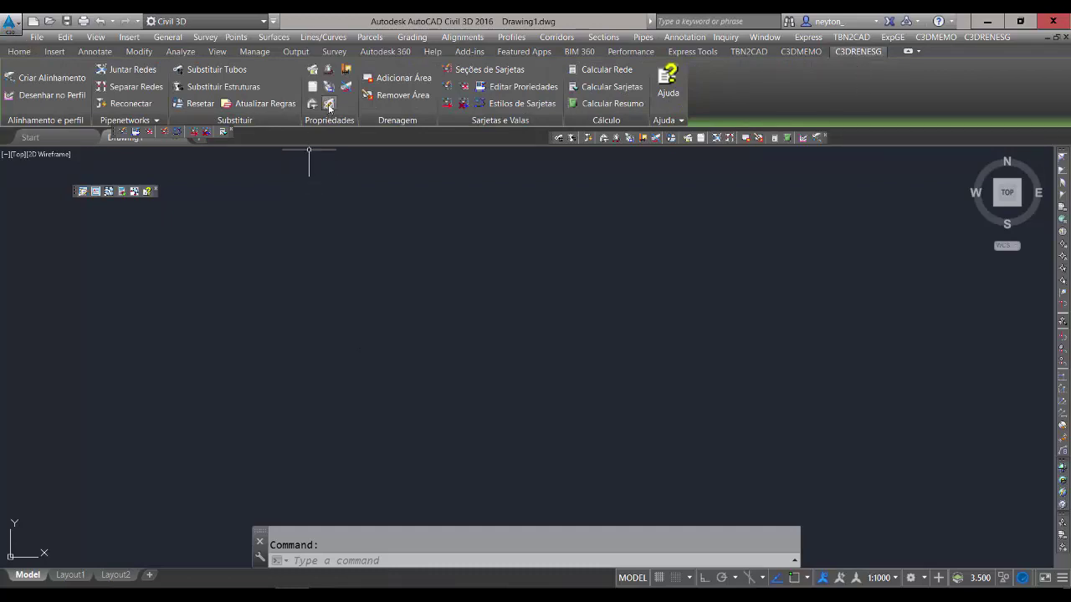
left_click(984, 37)
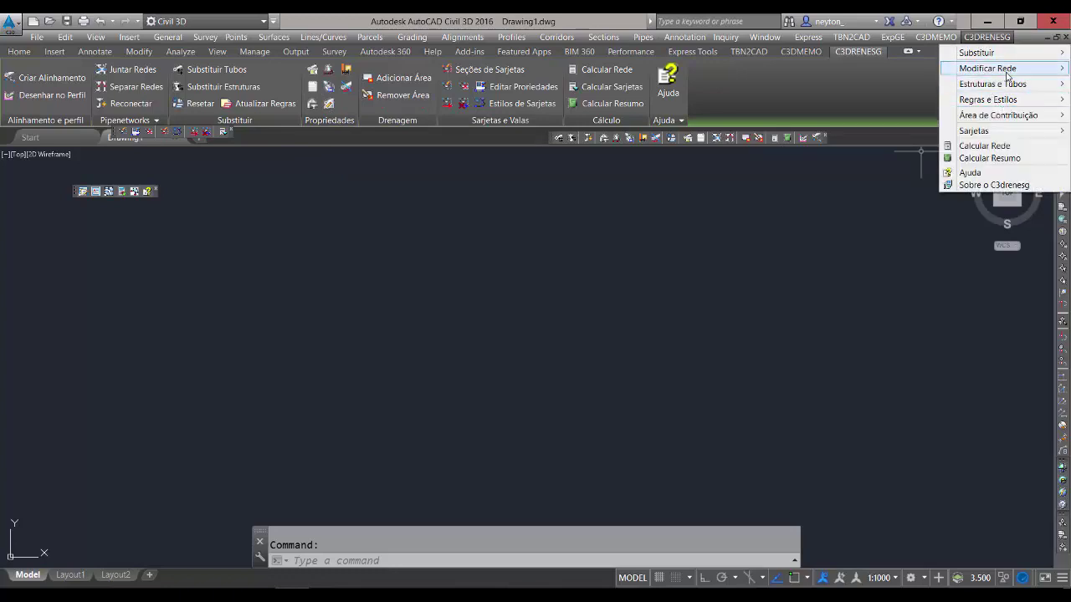
mouse_move(1004, 100)
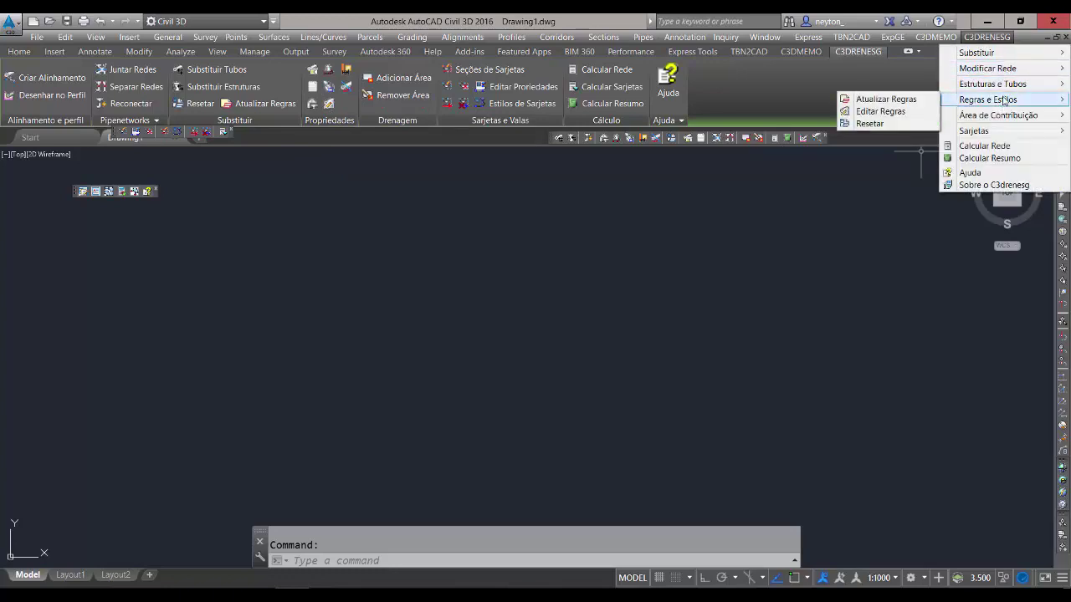
left_click(907, 113)
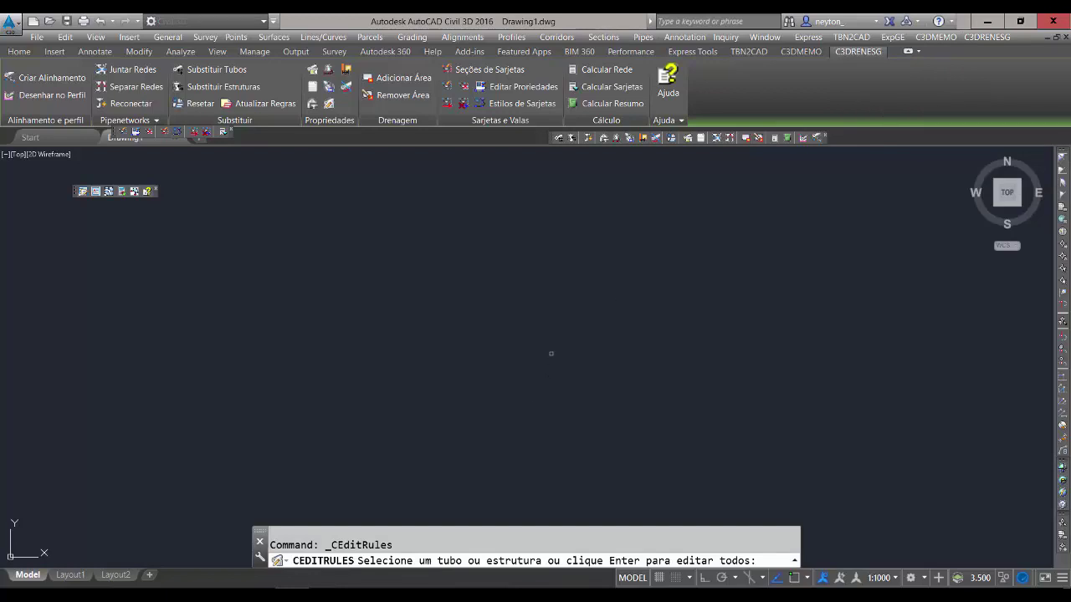
key("Return")
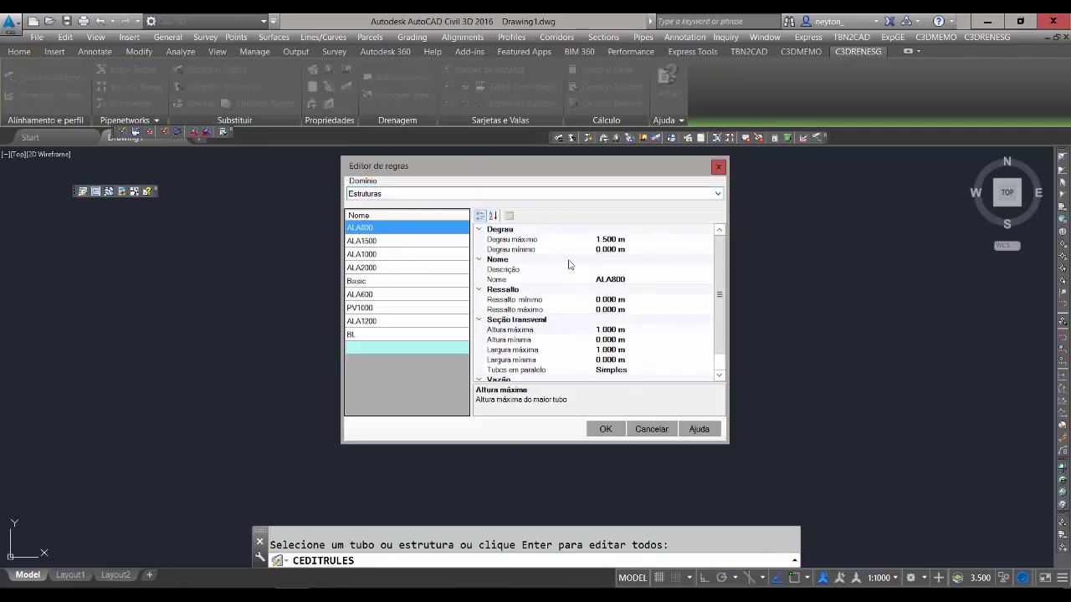
left_click_drag(727, 438, 838, 487)
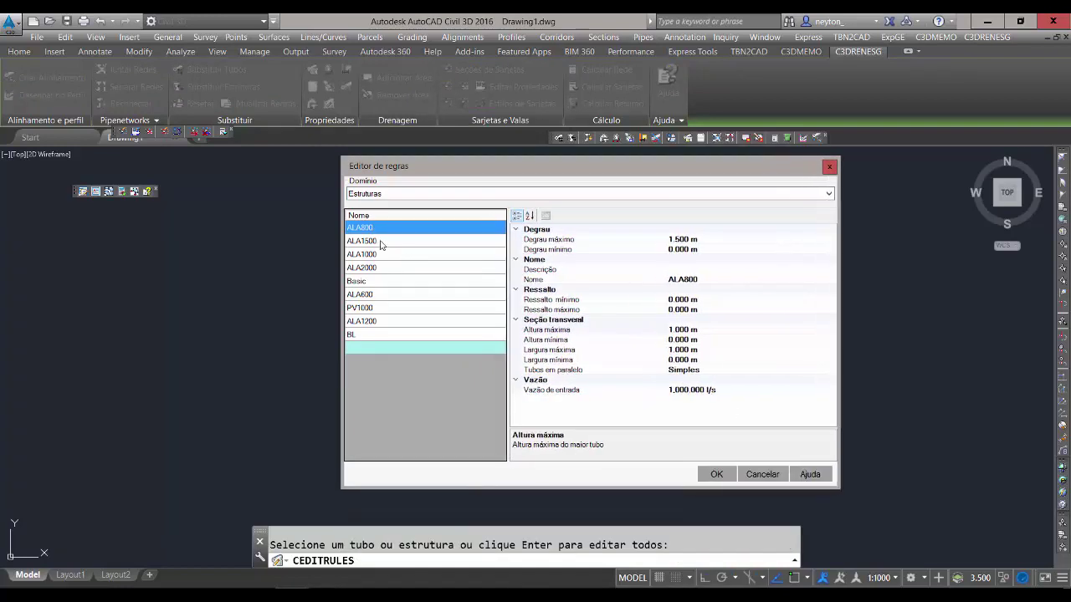
Examine the rule values of the ALA and PV1000 structure rule sets, including the maximum and minimum Degrau of PV1000.
left_click(380, 241)
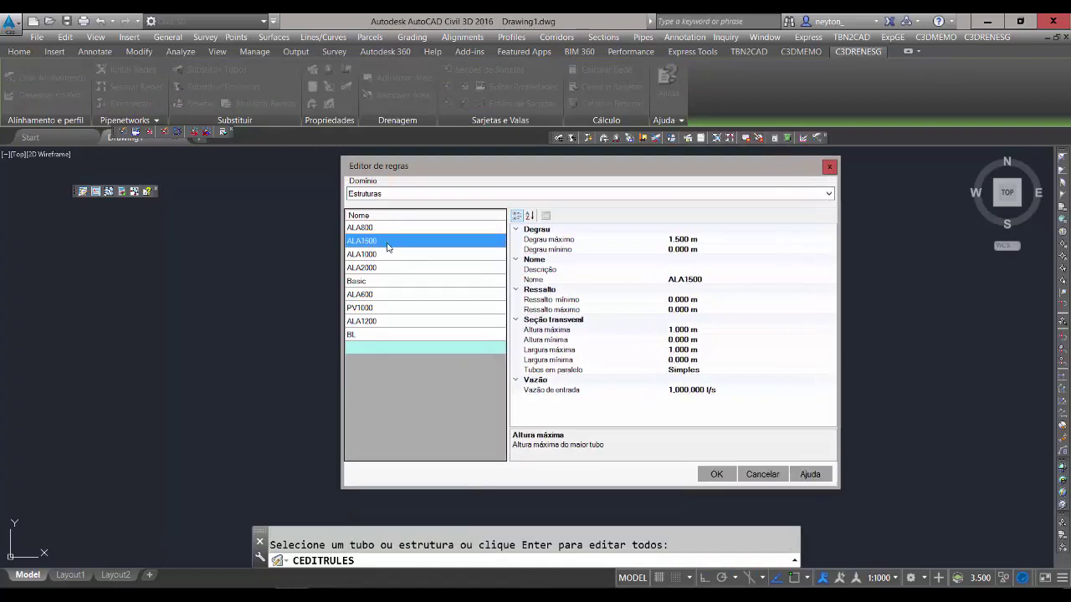
left_click(389, 255)
left_click(388, 268)
left_click(387, 295)
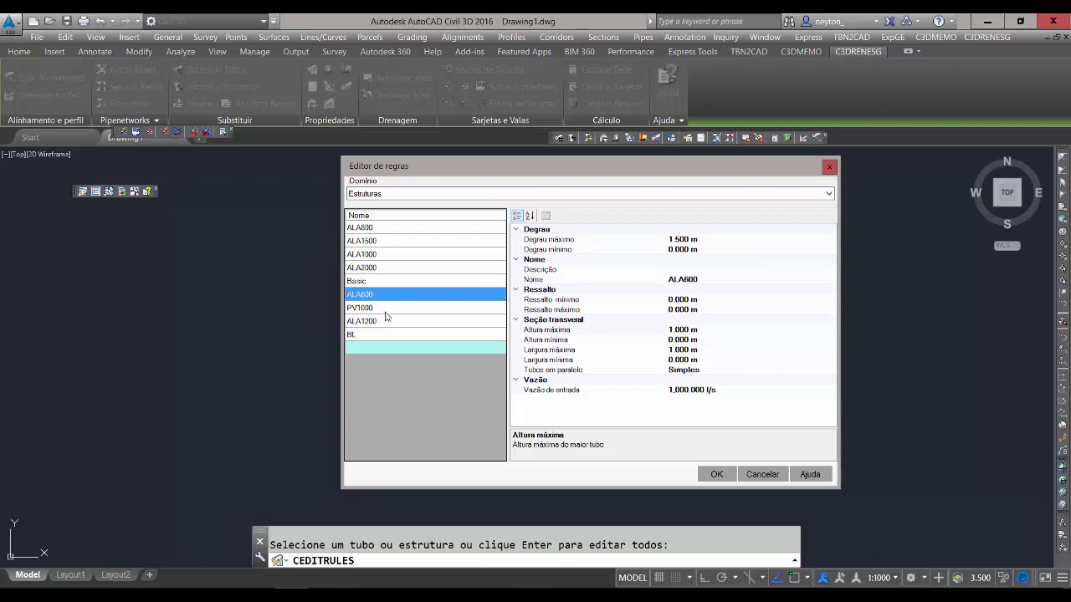
left_click(386, 307)
left_click(568, 232)
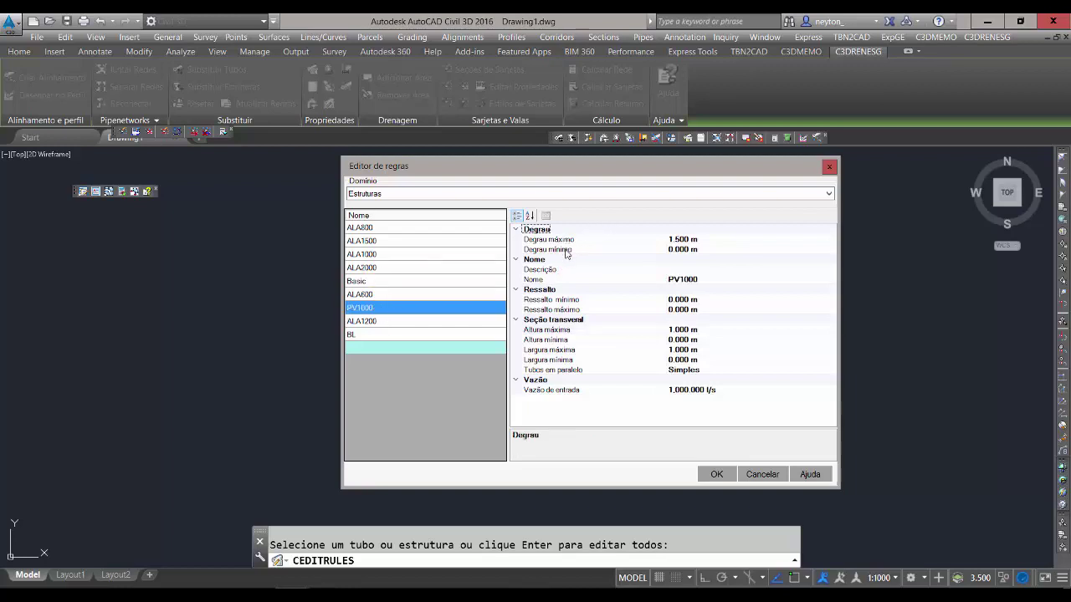
left_click(563, 249)
left_click(570, 241)
left_click(565, 259)
left_click(569, 249)
left_click(572, 240)
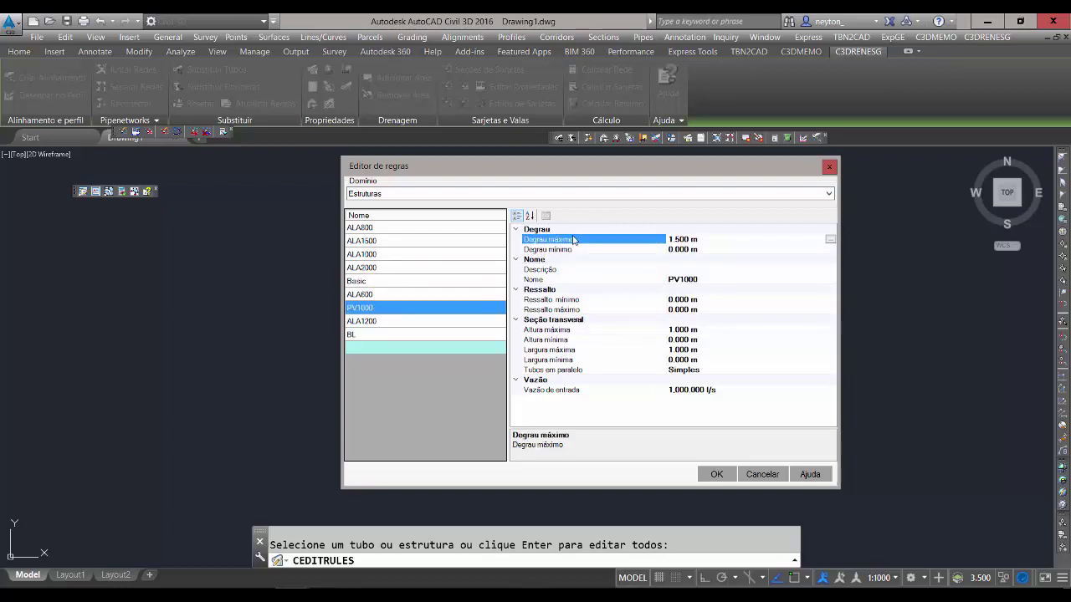
Set Degrau máximo to 0 m for the ALA600, ALA800, ALA1000, ALA1200, ALA1500 and ALA2000 rule sets together.
left_click(418, 227)
left_click(398, 268, "shift")
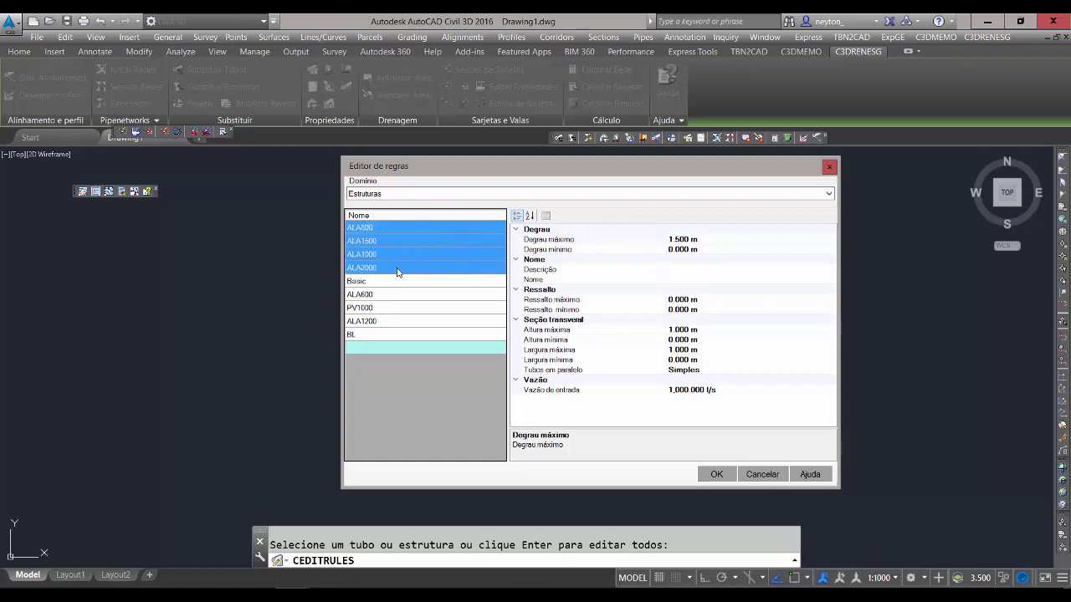
left_click(382, 295, "ctrl")
left_click(380, 309, "ctrl")
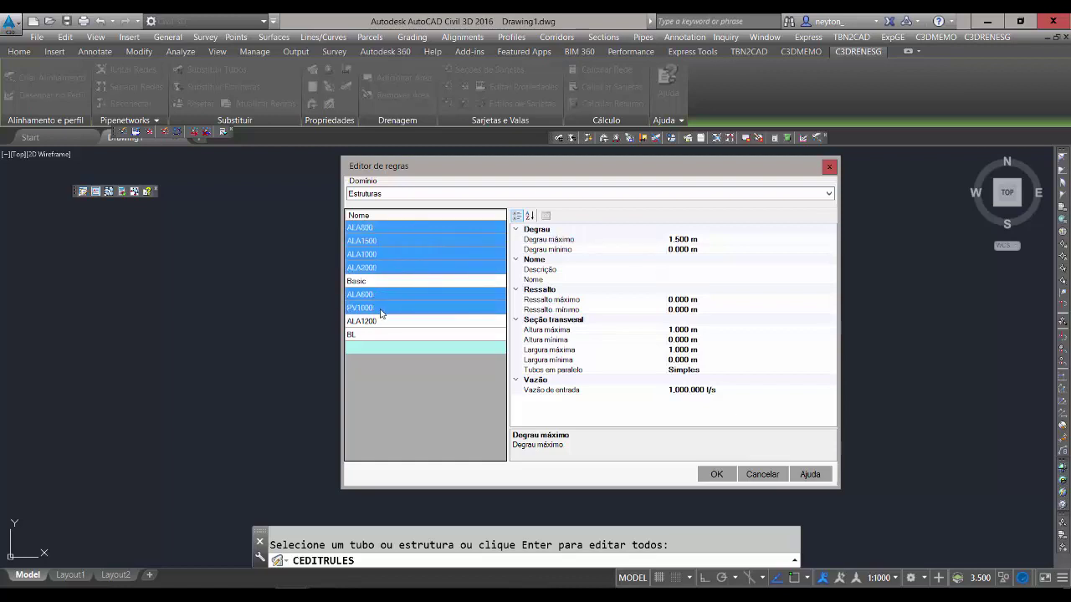
left_click(380, 309)
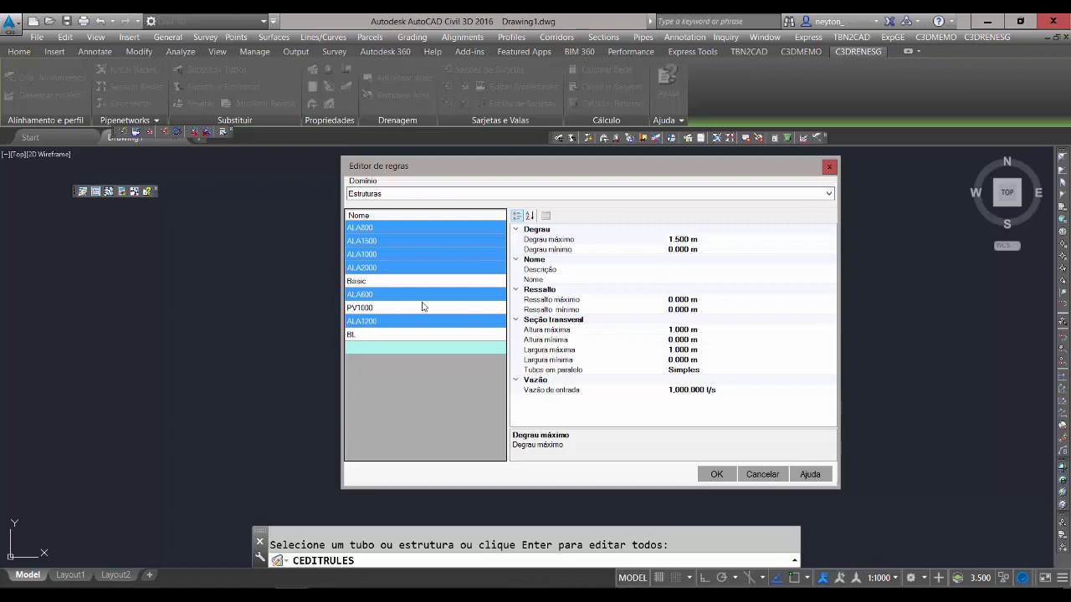
left_click(703, 240)
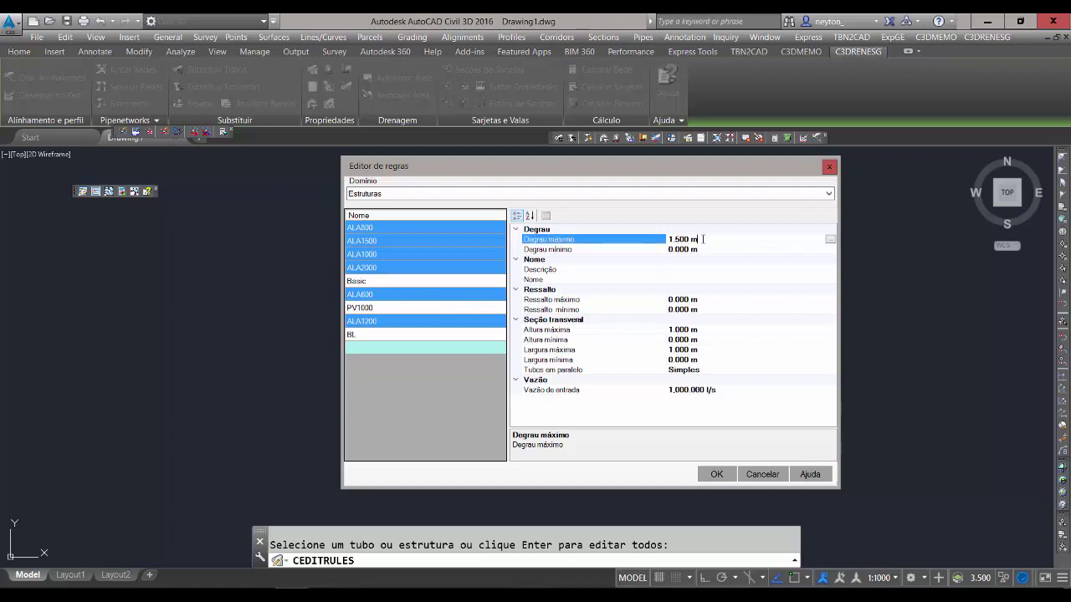
left_click(703, 240)
type("0")
left_click(708, 251)
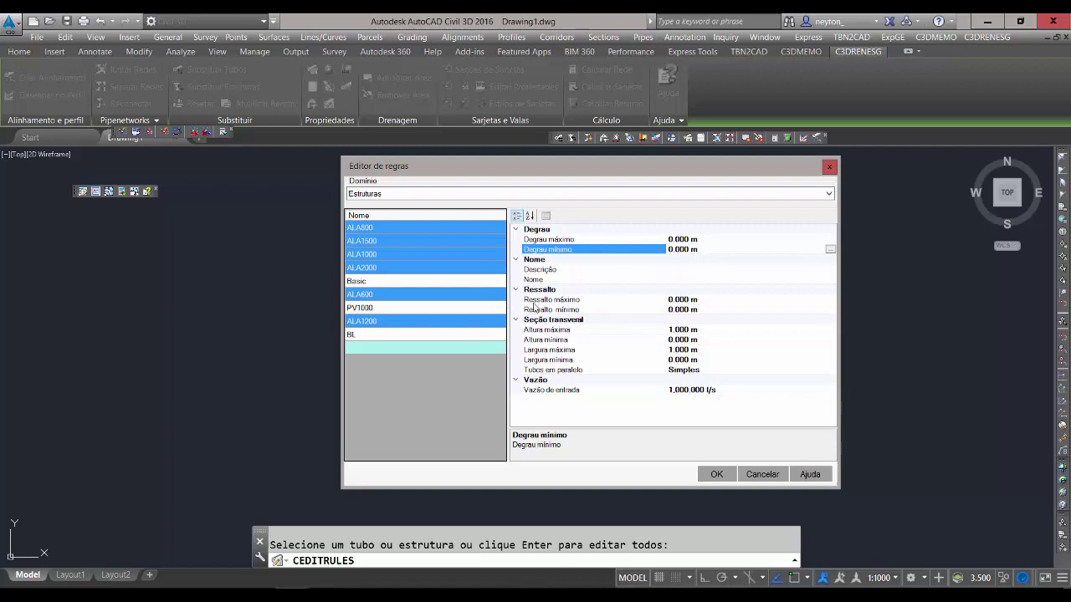
left_click(552, 301)
left_click(553, 311)
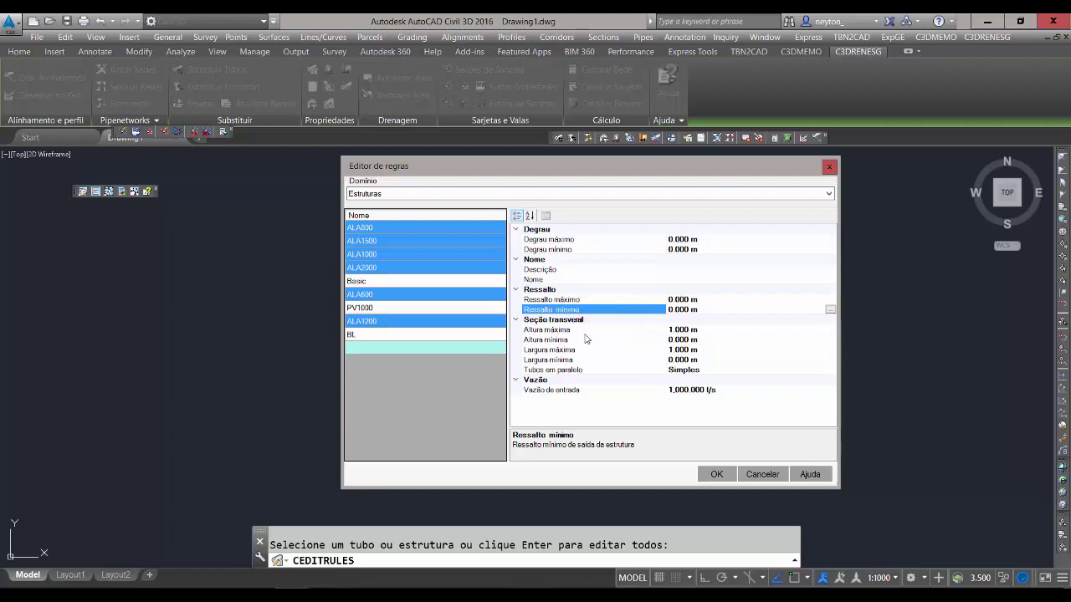
Set the ALA800 rule set's Altura máxima and Altura mínima to 0.8 m.
left_click(427, 227)
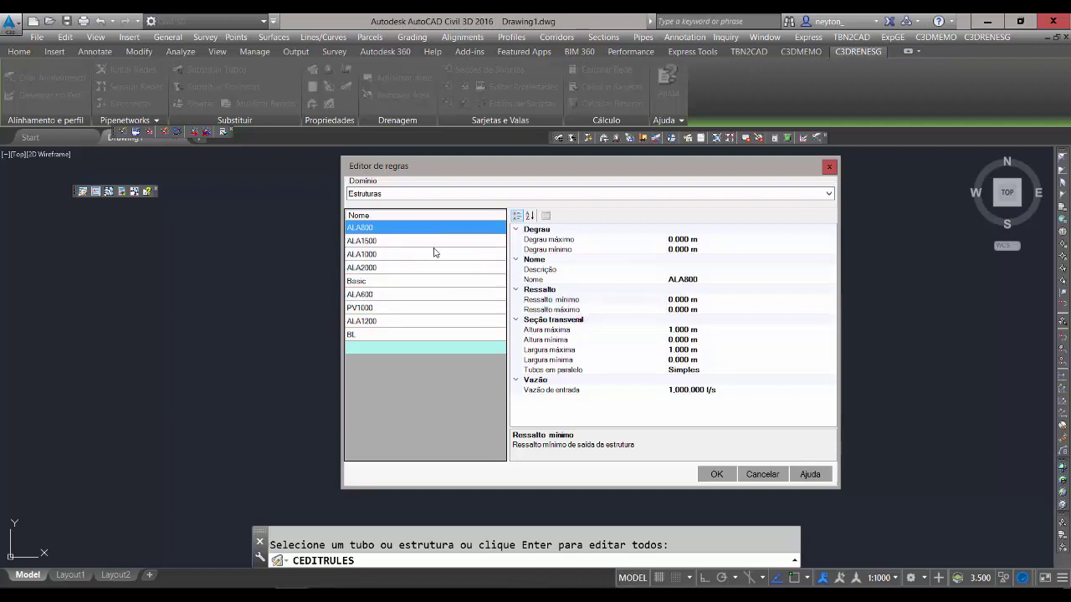
left_click(713, 333)
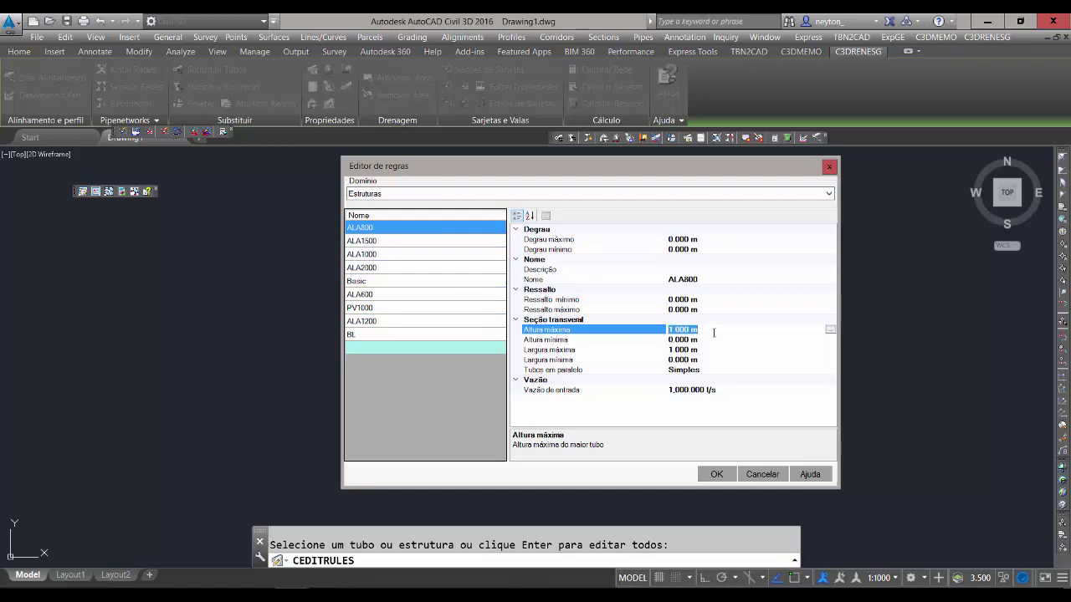
type("0.8")
left_click(711, 341)
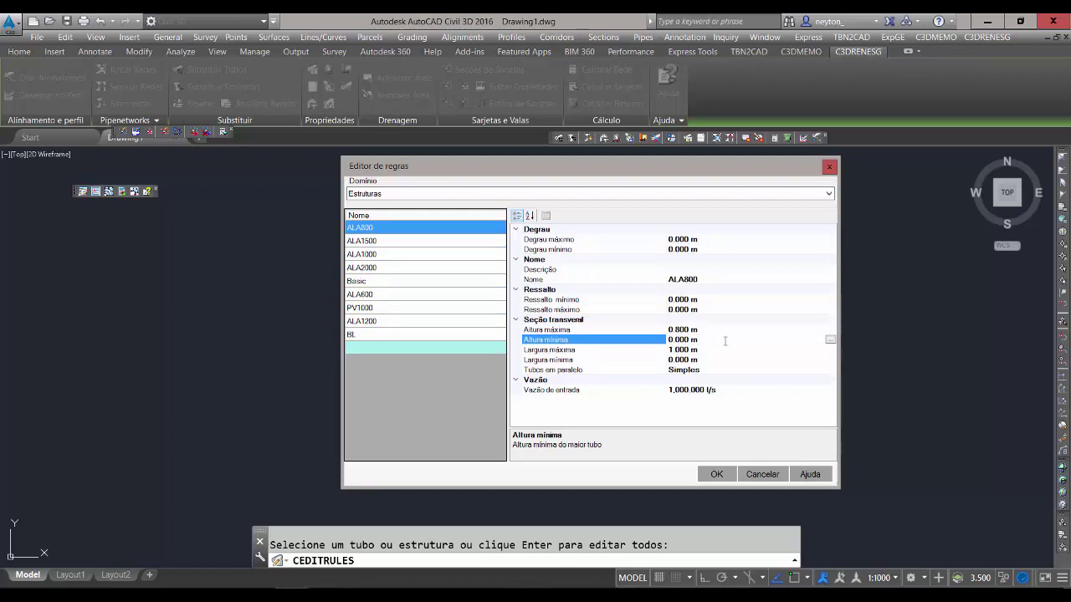
left_click(716, 331)
key("ctrl+c")
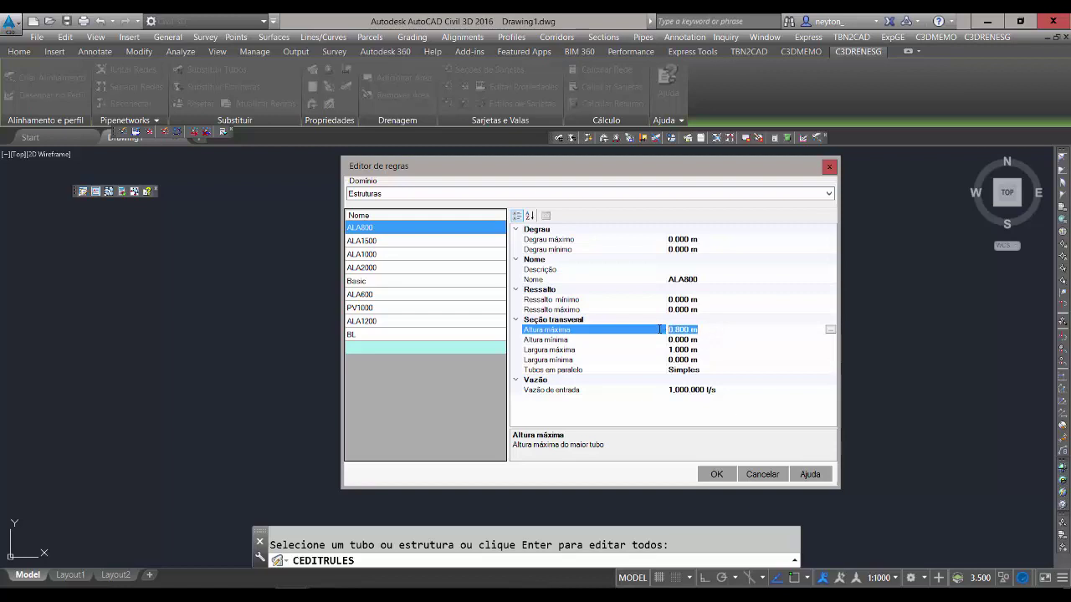
left_click(720, 340)
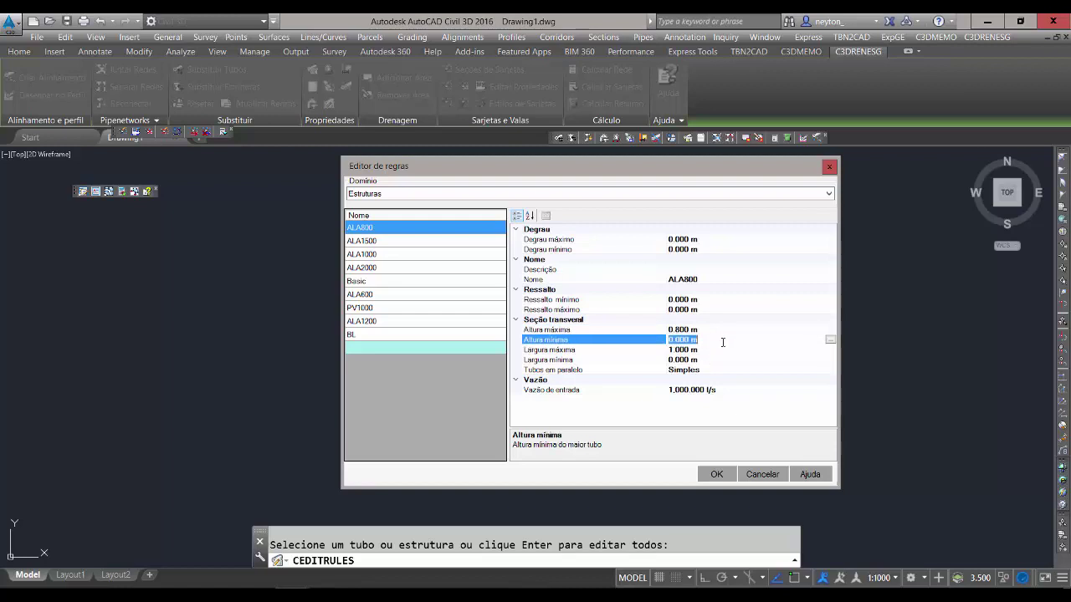
key("ctrl+v")
Set the ALA800 rule set's Largura máxima and Largura mínima to 0.8 m.
left_click(716, 349)
key("ctrl+v")
left_click(716, 358)
key("ctrl+v")
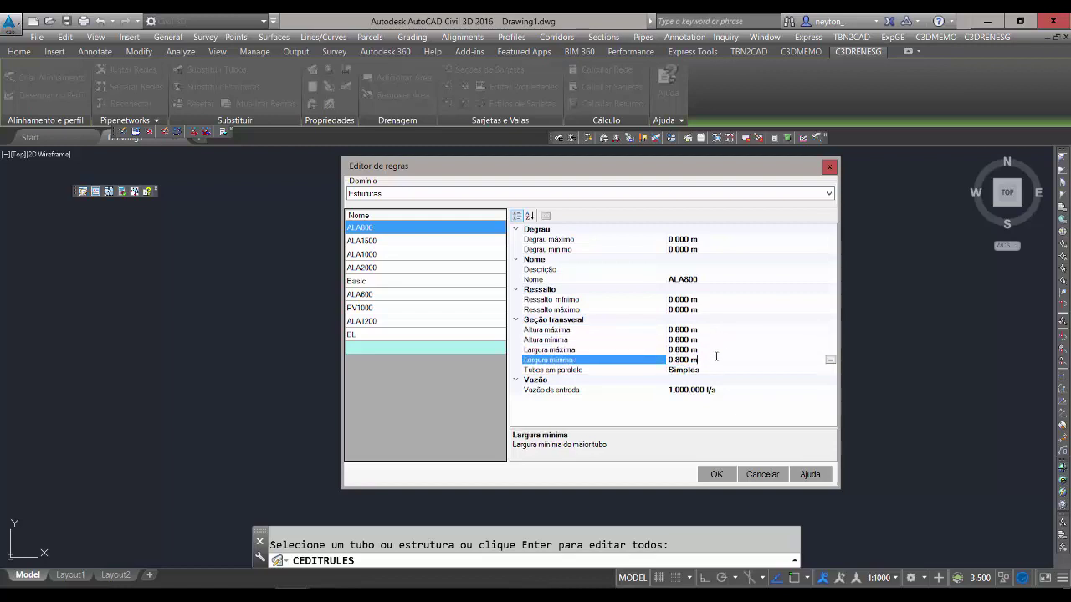
left_click(719, 350)
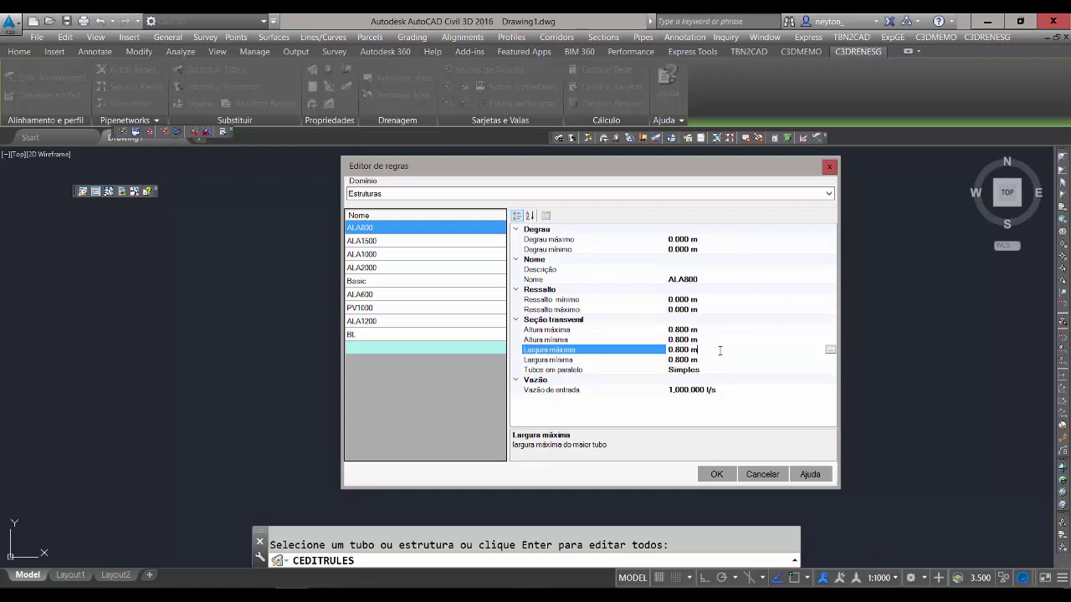
left_click(765, 390)
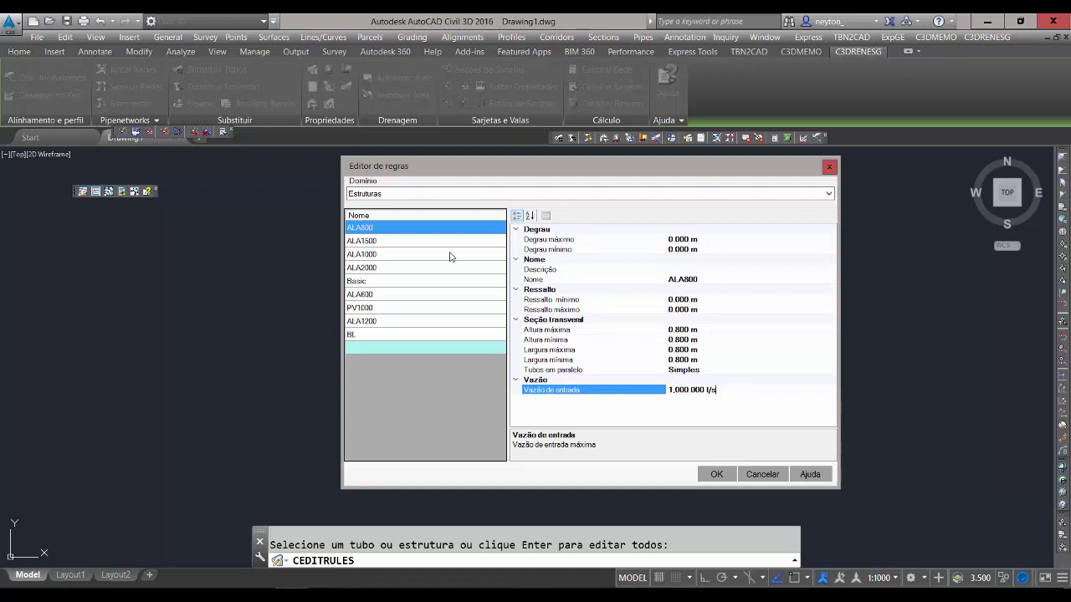
Set the ALA1500 rule set's Altura máxima and Altura mínima to 1.5 m.
left_click(408, 245)
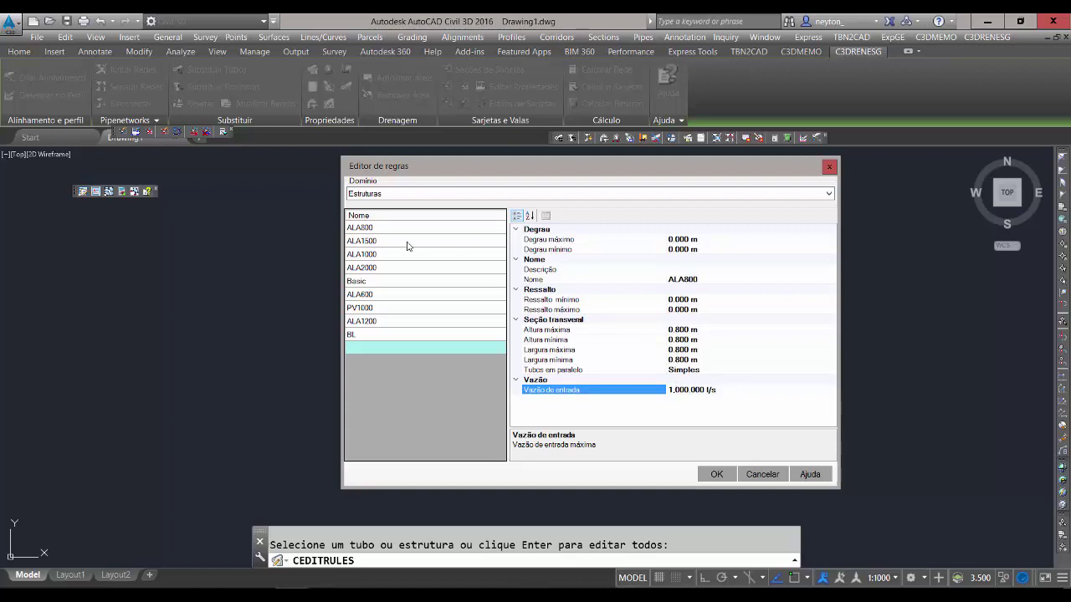
left_click(709, 331)
type("1")
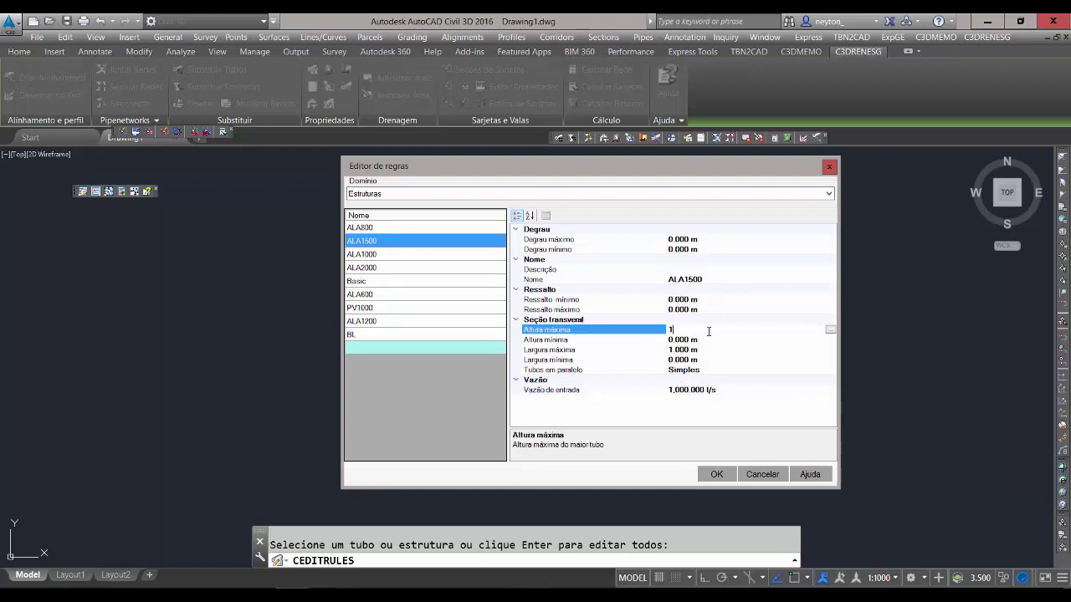
type(".5")
left_click(709, 341)
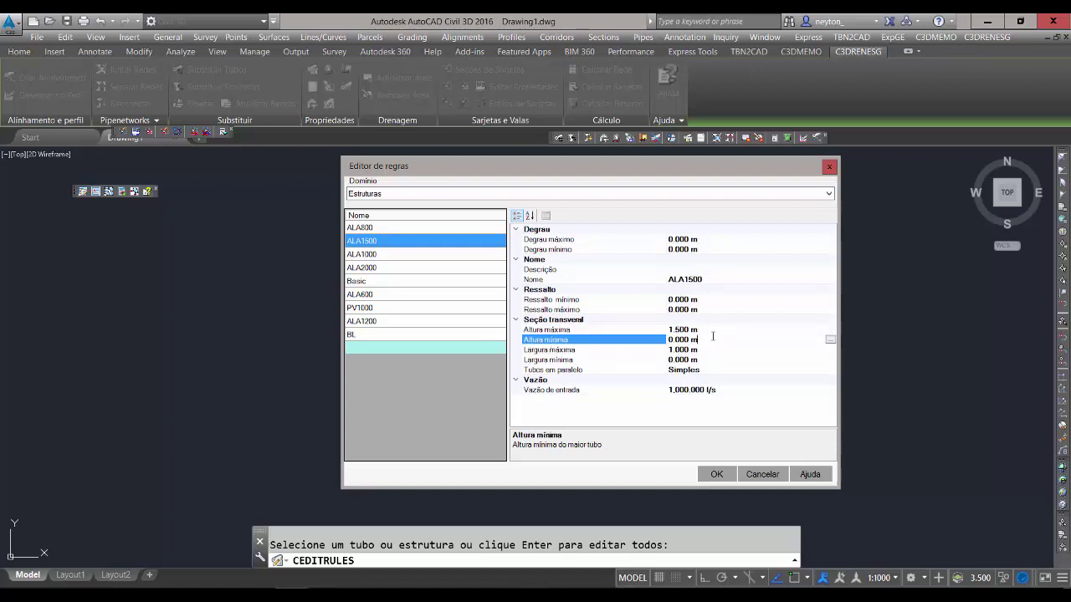
left_click(715, 331)
key("ctrl+c")
left_click(716, 341)
key("ctrl+v")
Set the ALA1500 rule set's Largura máxima and Largura mínima to 1.5 m.
left_click(716, 353)
key("ctrl+v")
left_click(715, 360)
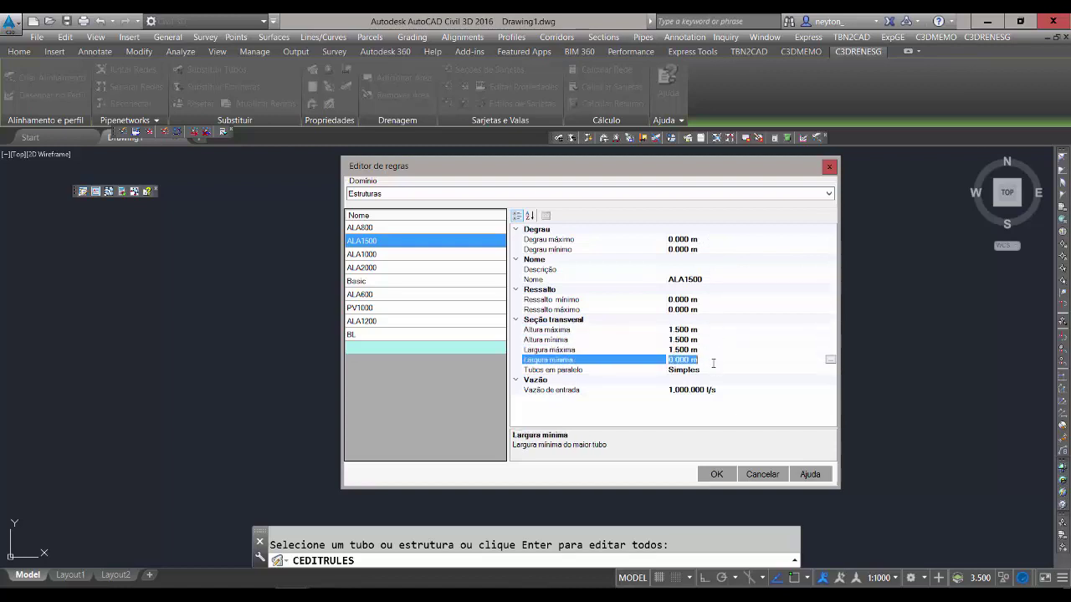
key("ctrl+v")
type("1500mm")
key("Return")
left_click(741, 370)
left_click(707, 360)
left_click(712, 359)
type("1.500.000 mm")
key("Return")
left_click(723, 359)
left_click(633, 360)
type("1.500 m")
left_click(734, 332)
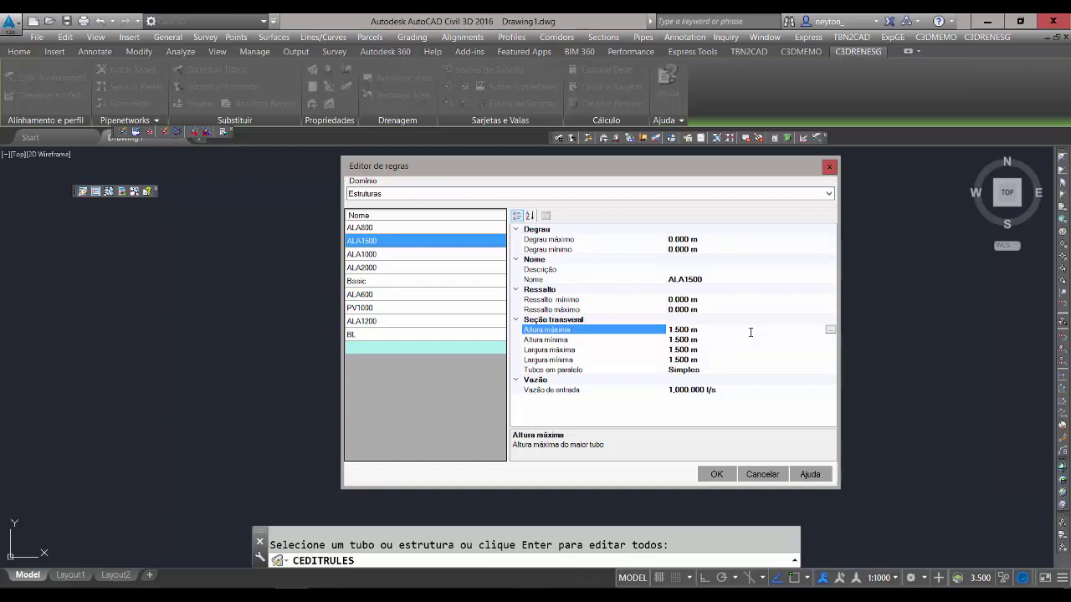
Set the ALA1000 rule set's Altura mínima to 1 m by copying its Altura máxima value.
left_click(377, 255)
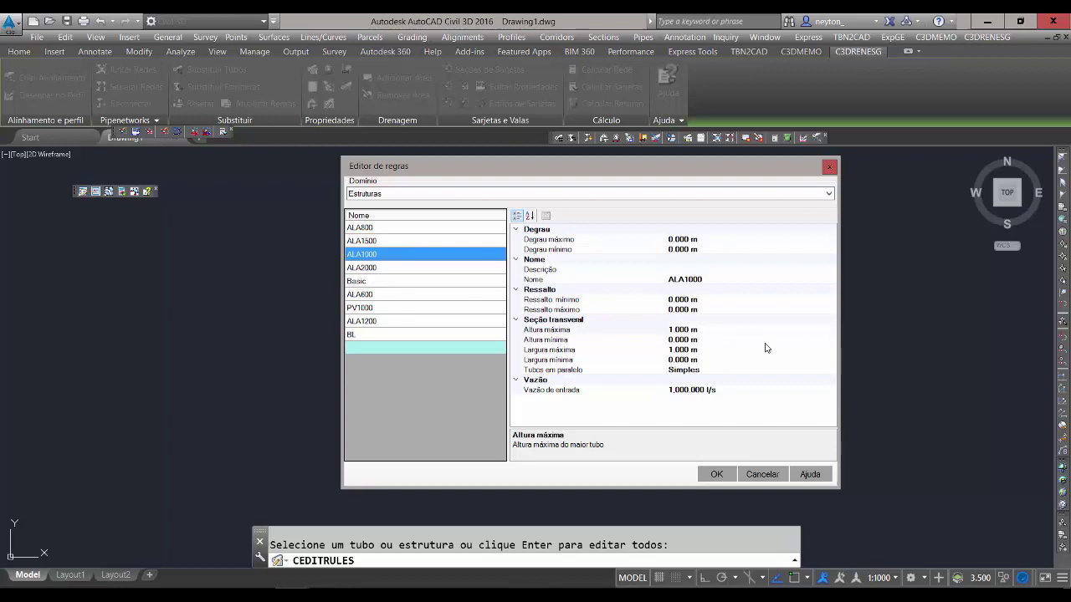
left_click(722, 331)
left_click(719, 329)
key("ctrl+c")
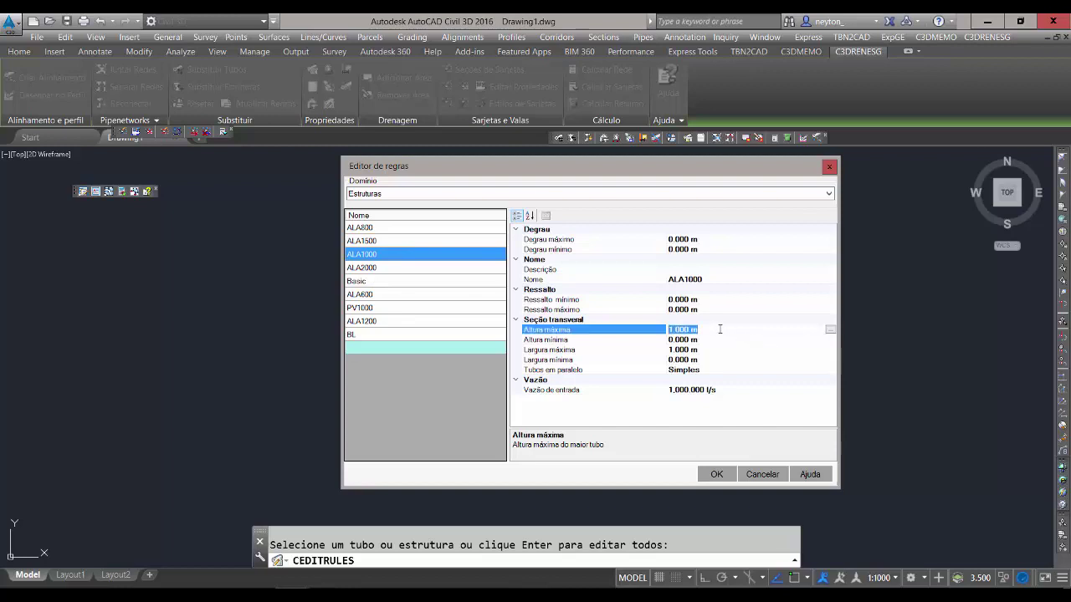
double_click(719, 340)
key("ctrl+v")
Set the ALA1000 rule set's Largura máxima and Largura mínima to 1 m with the copied height value.
double_click(717, 350)
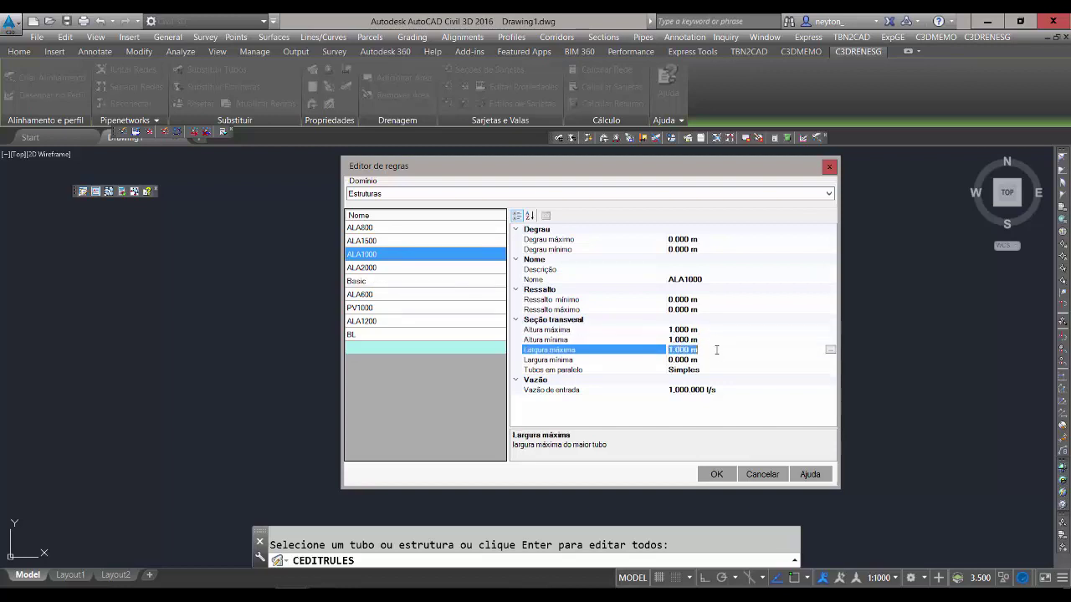
key("ctrl+v")
double_click(714, 361)
key("ctrl+v")
left_click(718, 349)
left_click(551, 373)
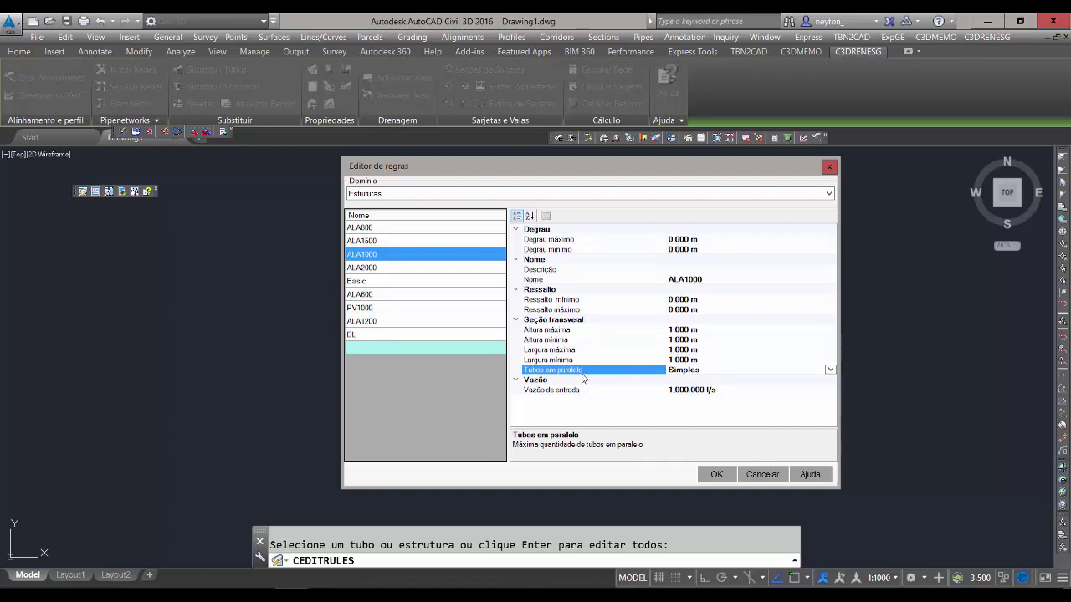
left_click(572, 361)
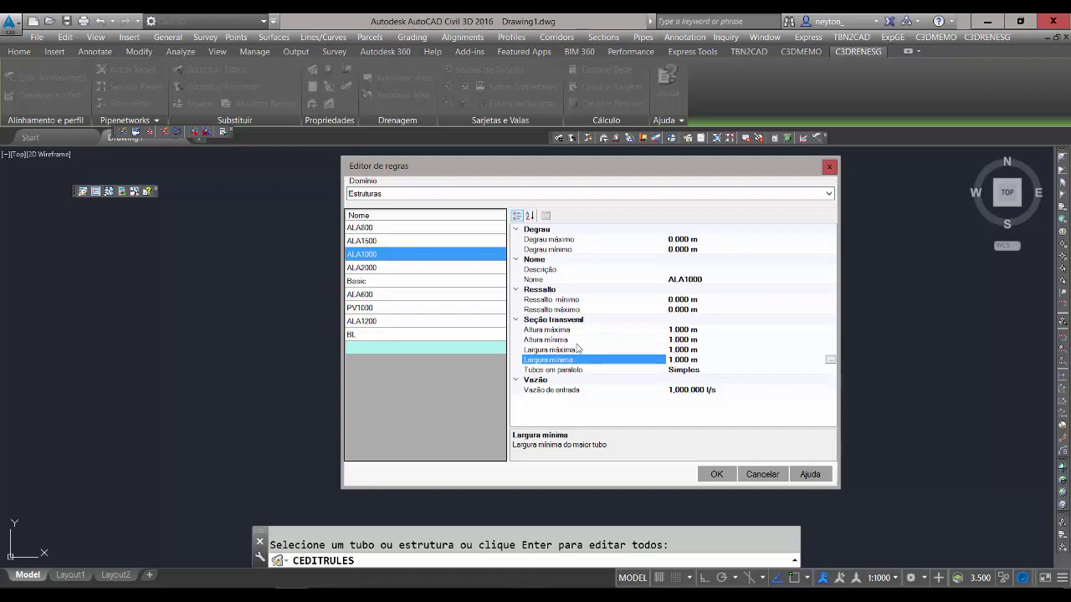
left_click(575, 370)
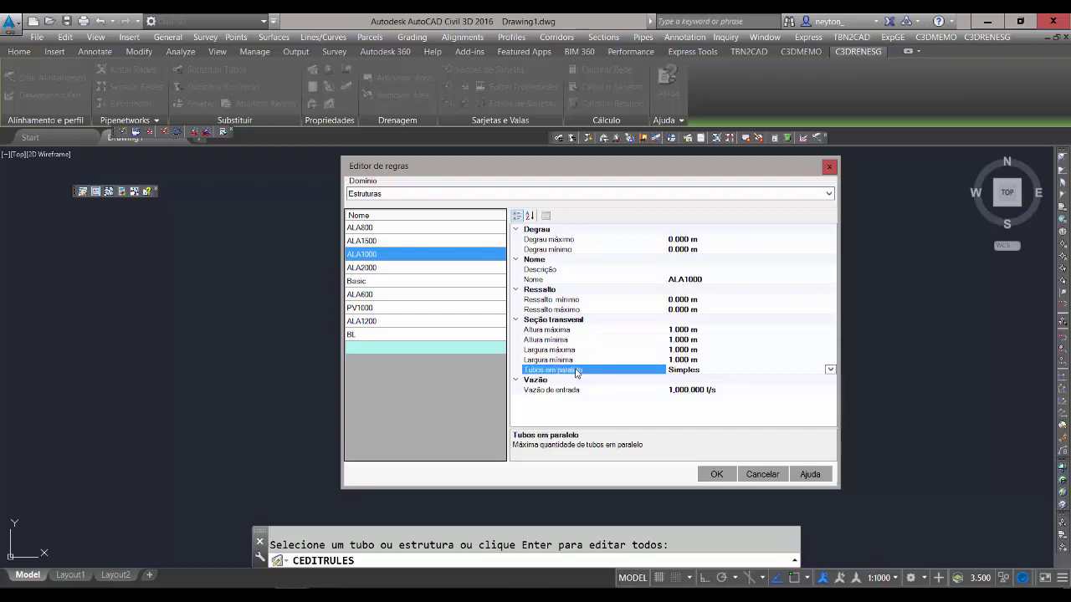
left_click(625, 328)
left_click(615, 341)
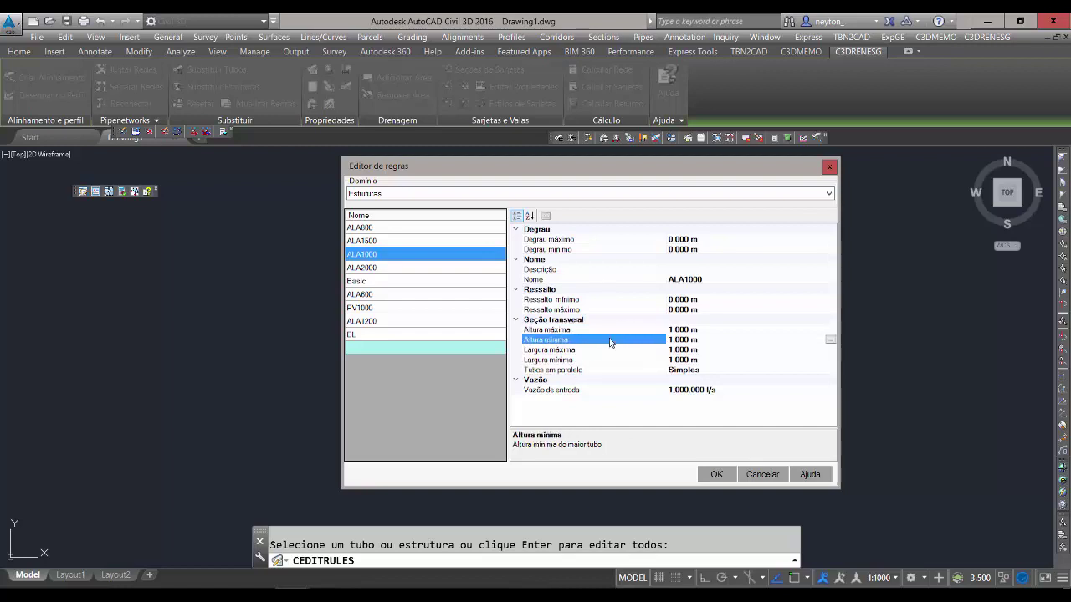
Set the ALA2000 rule set's Altura máxima and Altura mínima to 2 m.
left_click(411, 274)
left_click(711, 330)
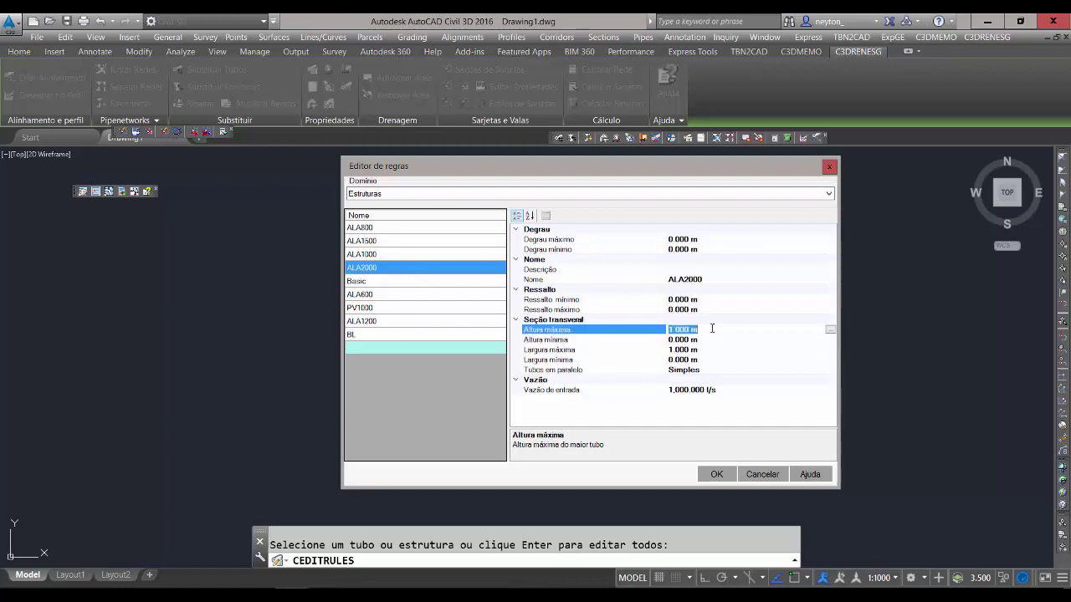
type("2000")
key("Return")
type("2")
key("Return")
left_click(722, 342)
type("2")
Set the ALA2000 rule set's Largura máxima and Largura mínima to 2 m.
left_click(721, 348)
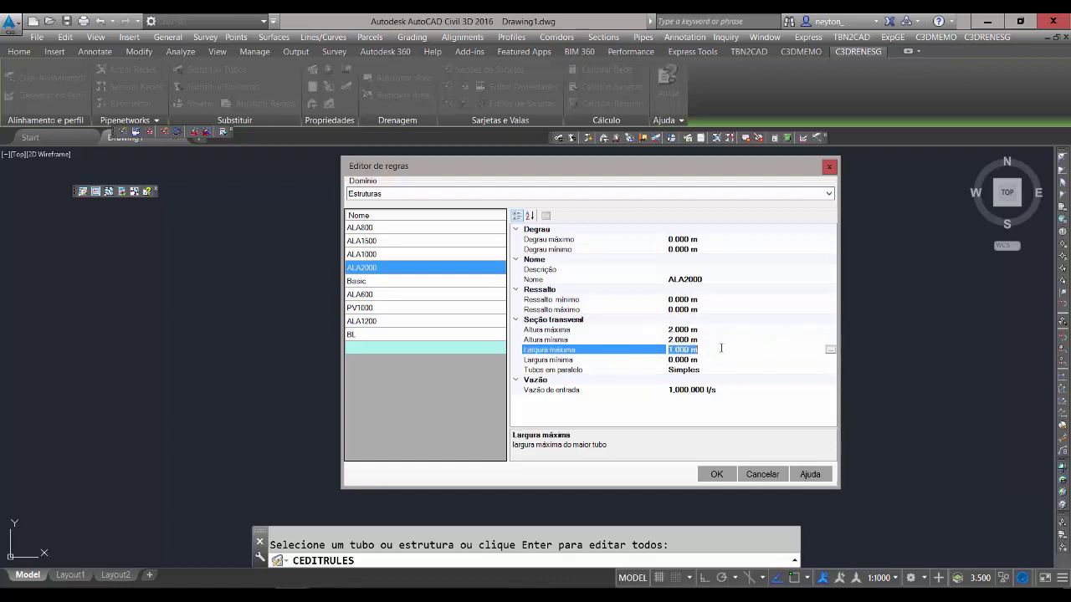
type("2")
left_click(721, 359)
type("2")
left_click(721, 370)
left_click(724, 358)
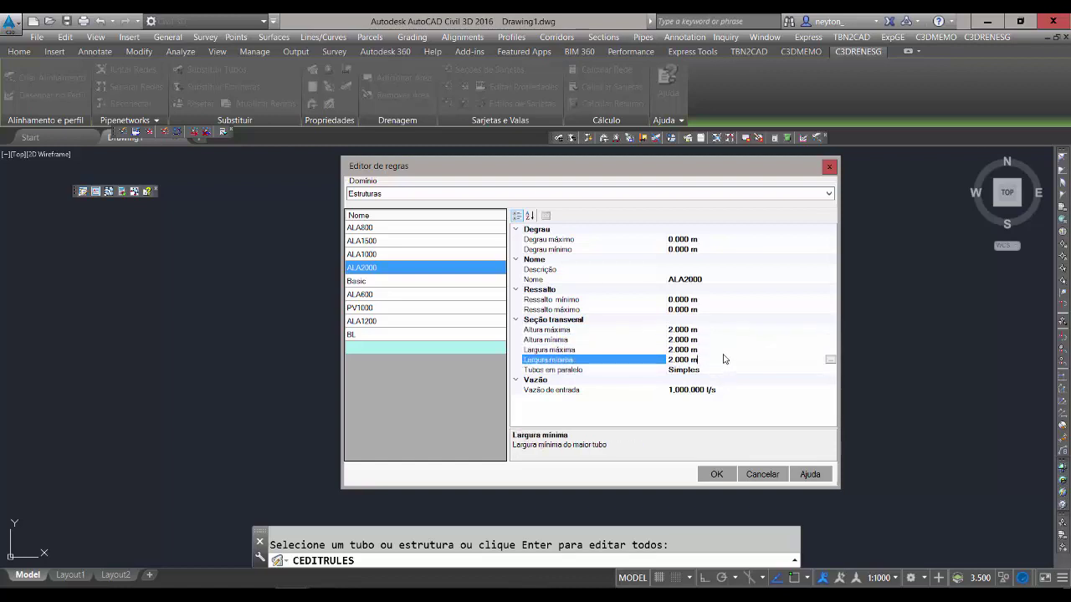
Set the ALA2000 rule set's Vazão de entrada to 3 m³/s.
left_click(739, 390)
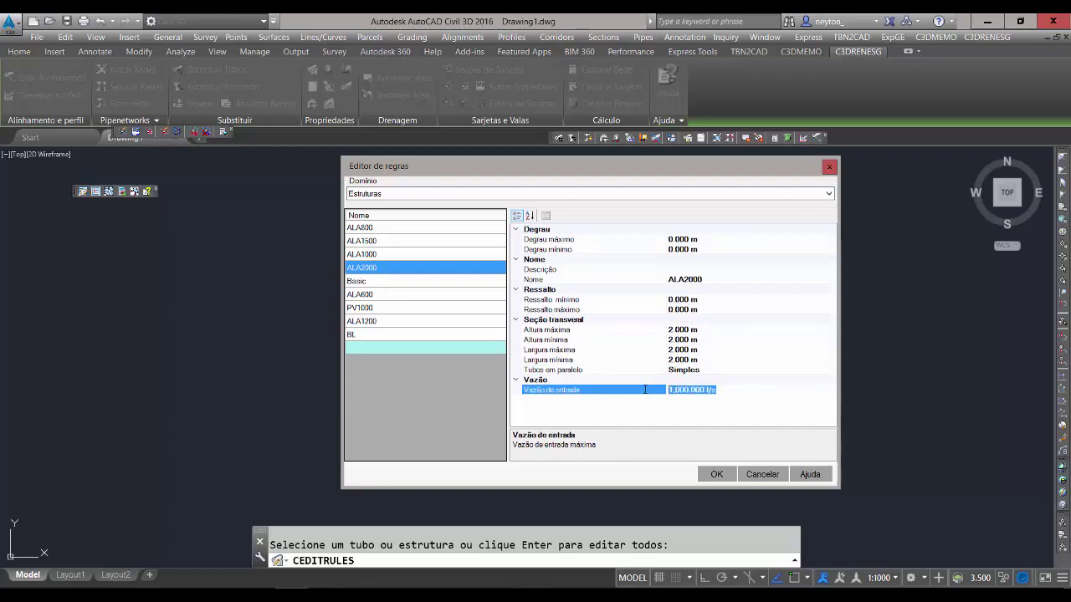
type("3M")
key("BackSpace")
key("Caps_Lock")
type("m")
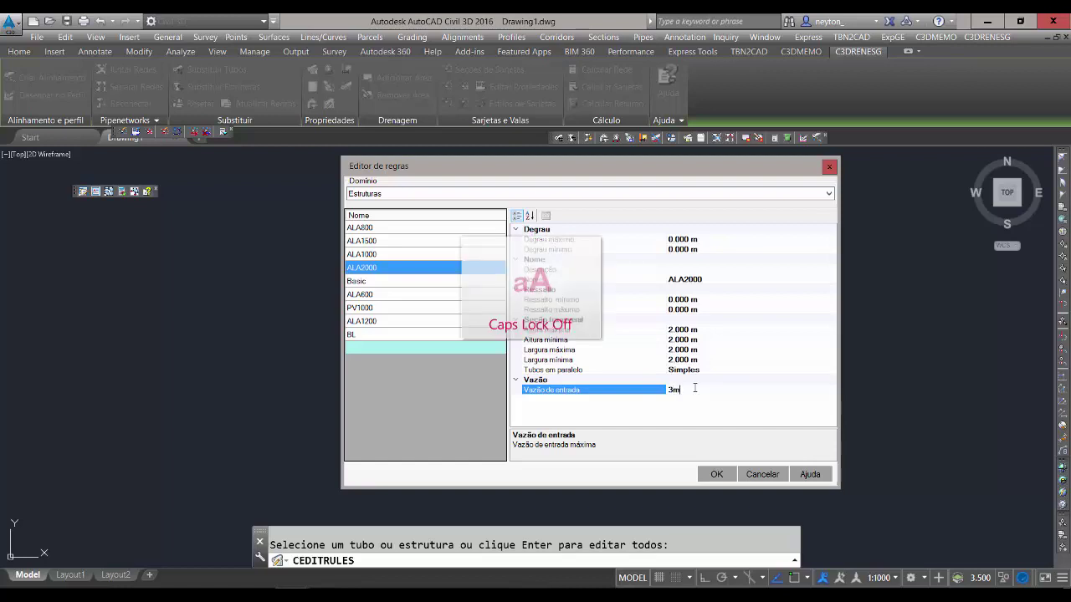
type("³/s")
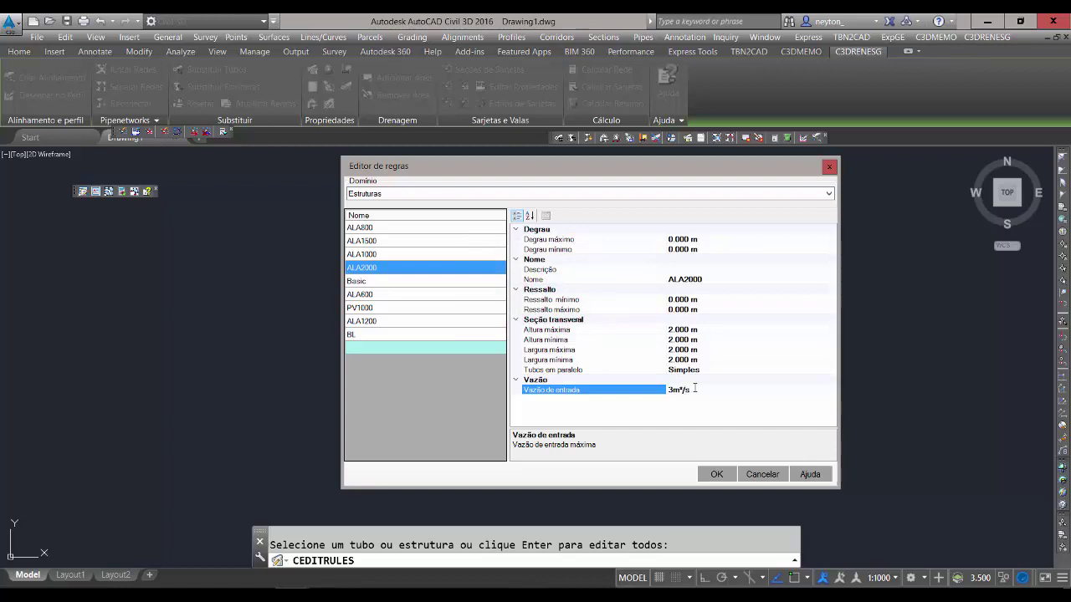
key("Return")
left_click(583, 370)
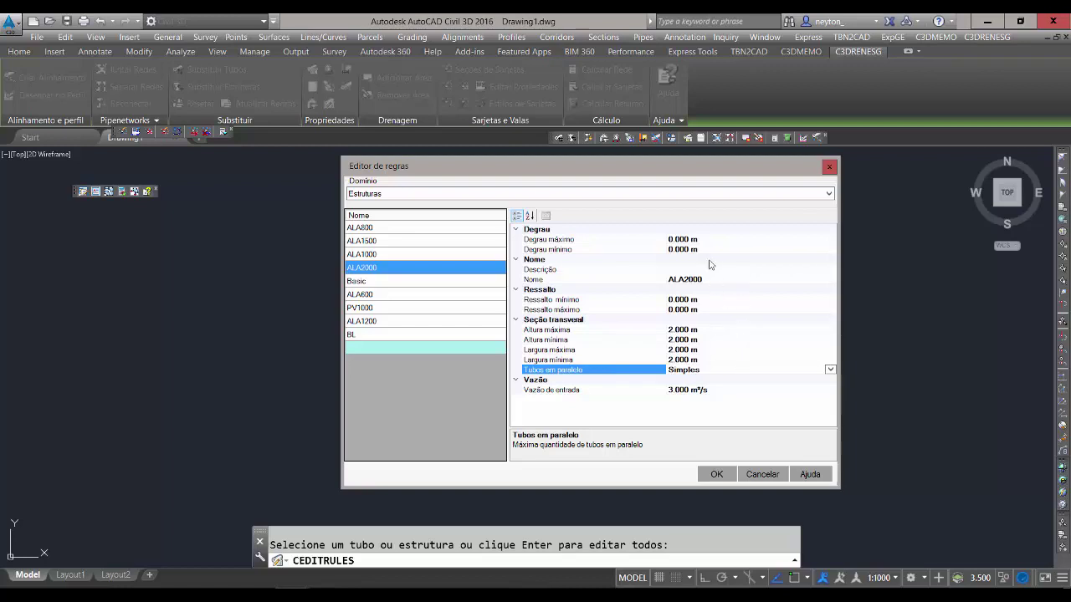
Set the ALA600 rule set's Altura máxima to 0.6 m and Altura mínima to 0.4 m.
left_click(390, 294)
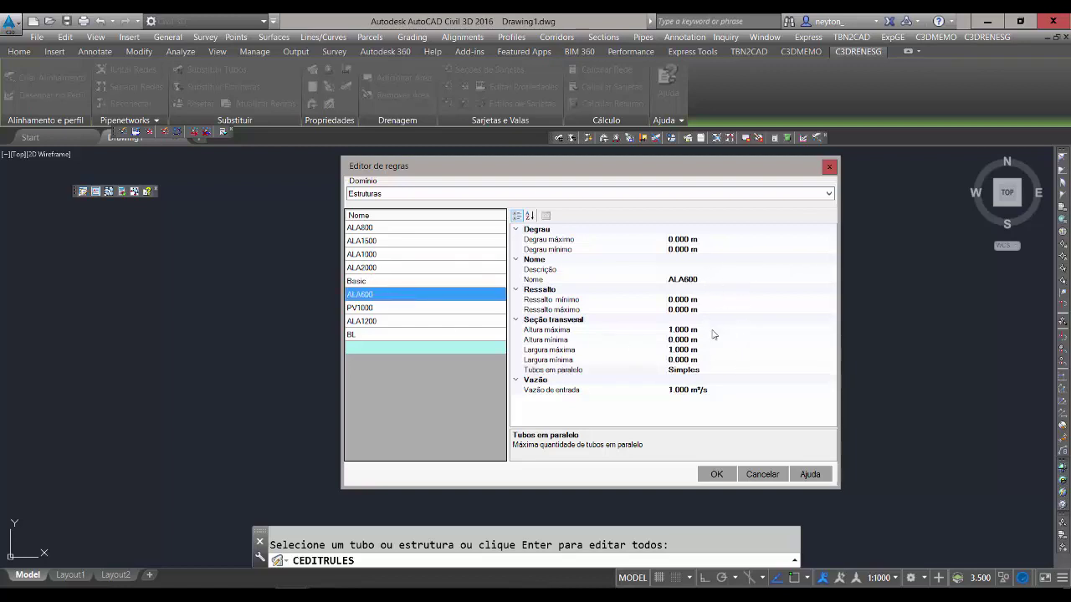
left_click(713, 329)
type("0")
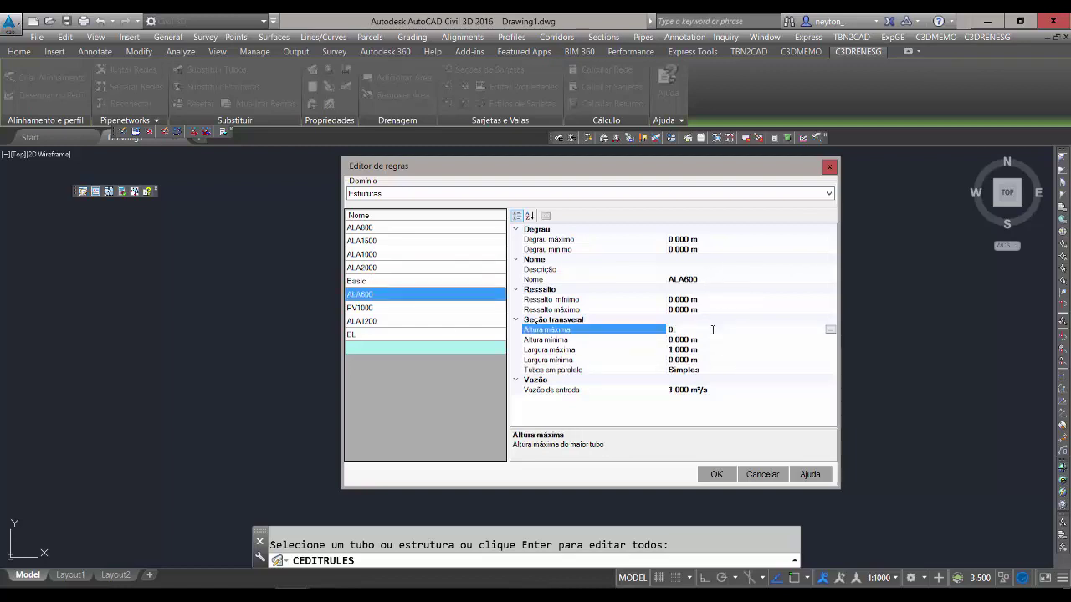
type(".6")
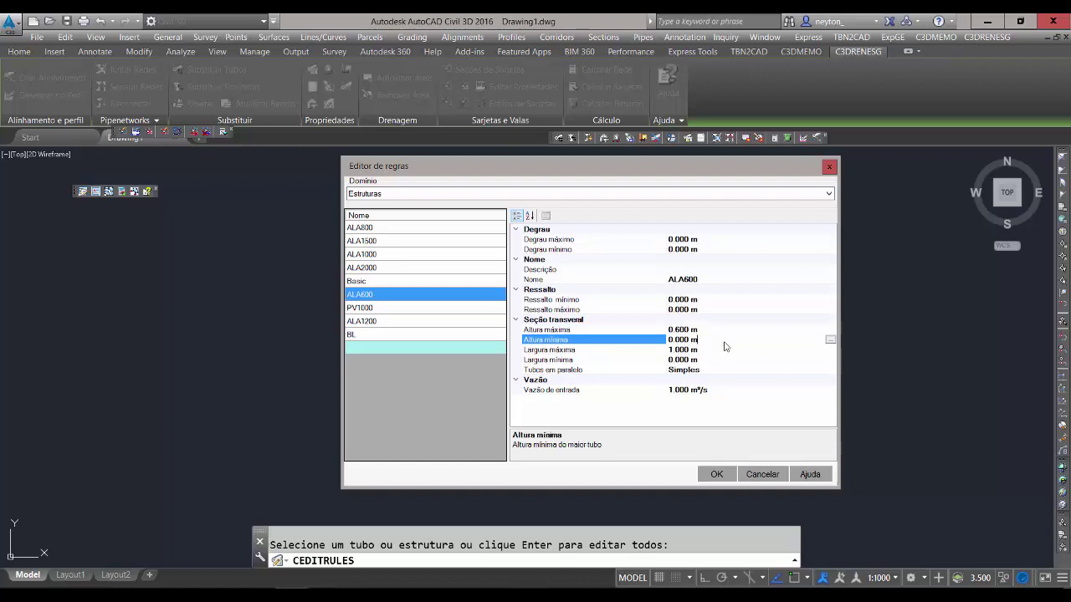
left_click(725, 341)
type("0.4")
Set the ALA600 rule set's Largura máxima to 0.6 m and Largura mínima to 0.4 m.
left_click(733, 349)
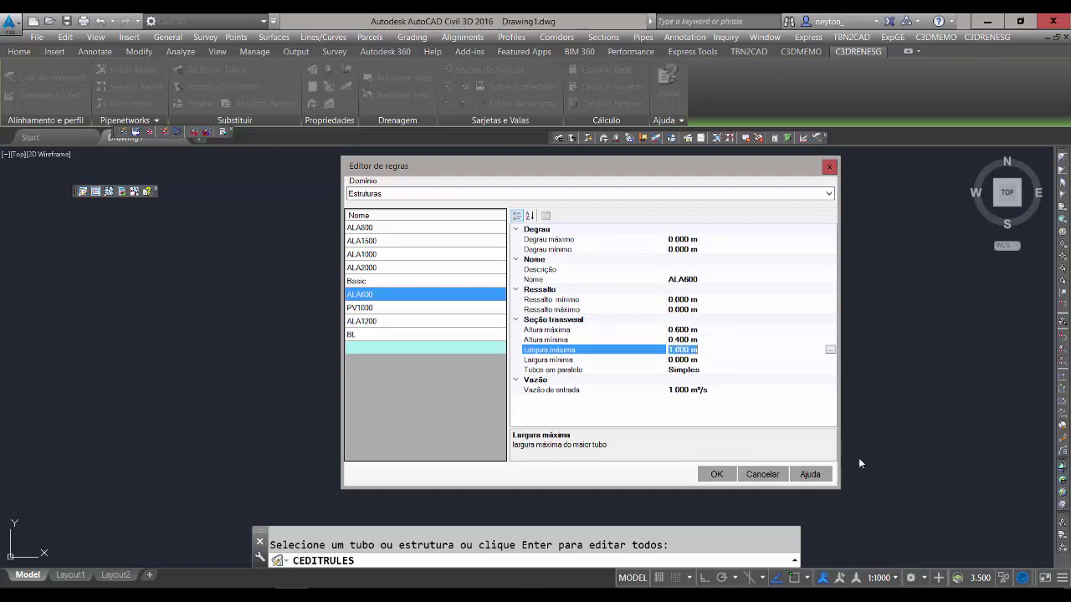
left_click(379, 588)
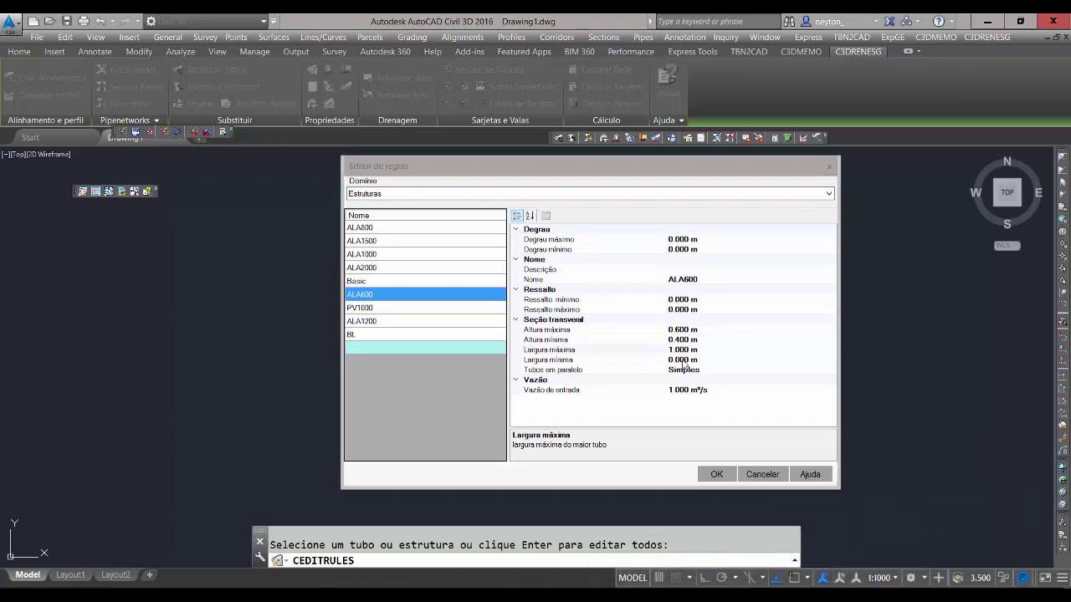
left_click(708, 351)
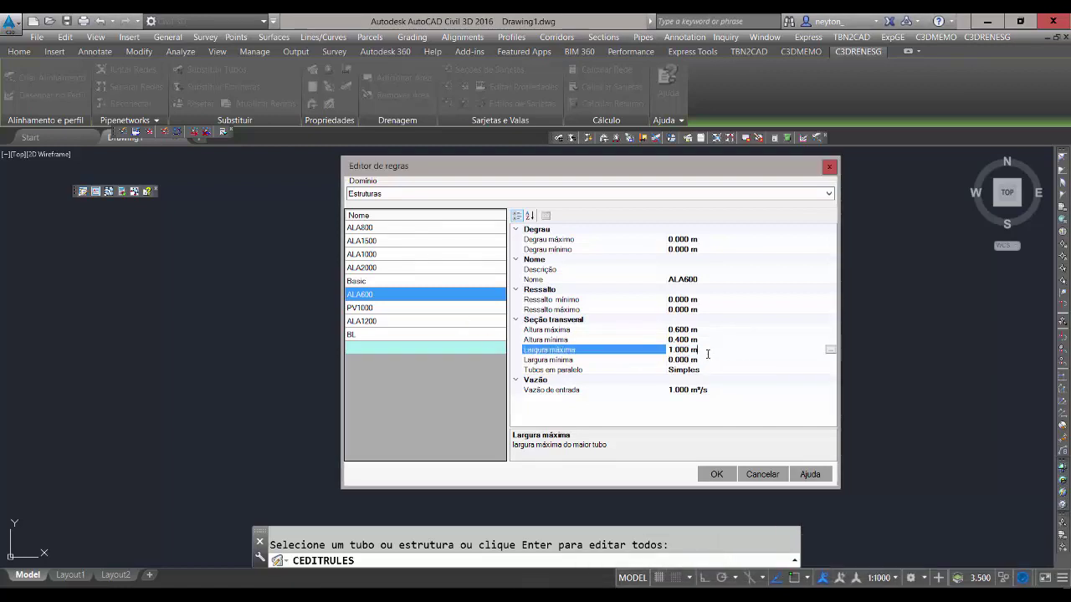
left_click(712, 358)
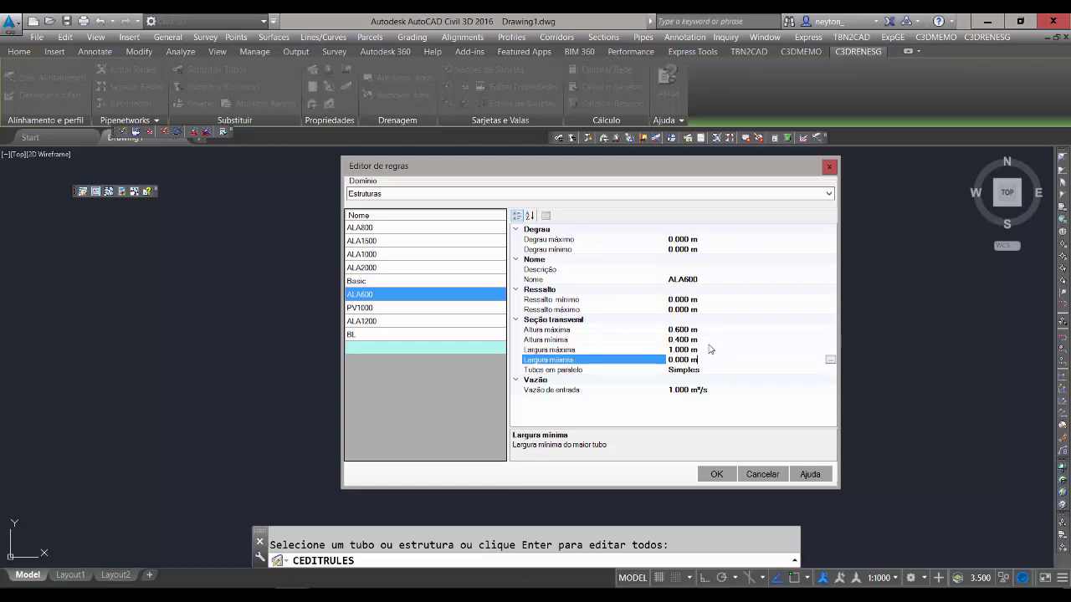
left_click(710, 342)
left_click(705, 352)
left_click(646, 351)
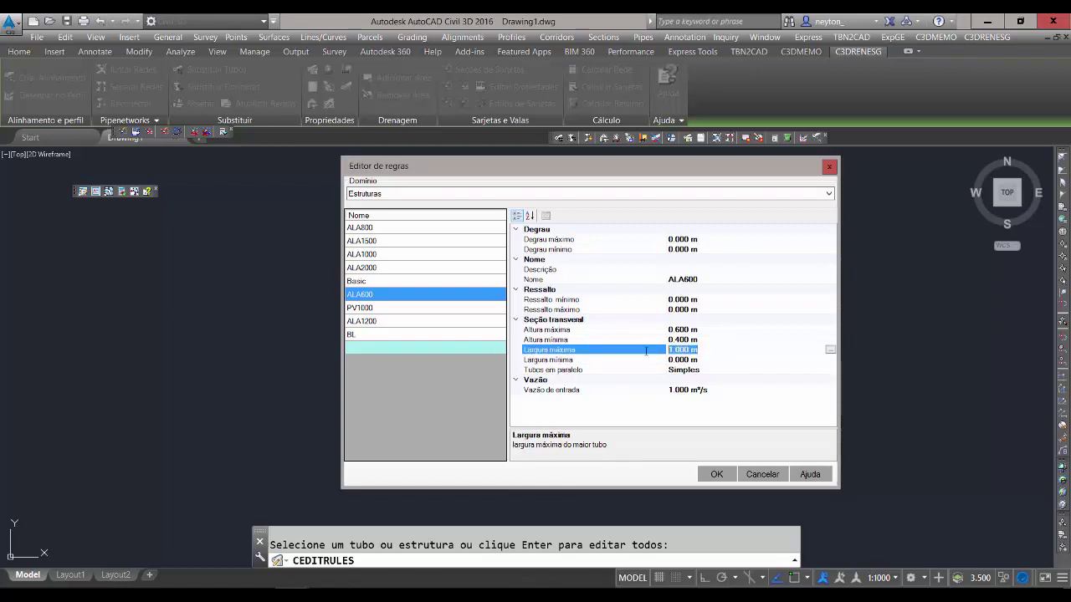
type("0.6")
left_click(714, 360)
left_click_drag(714, 359, 648, 359)
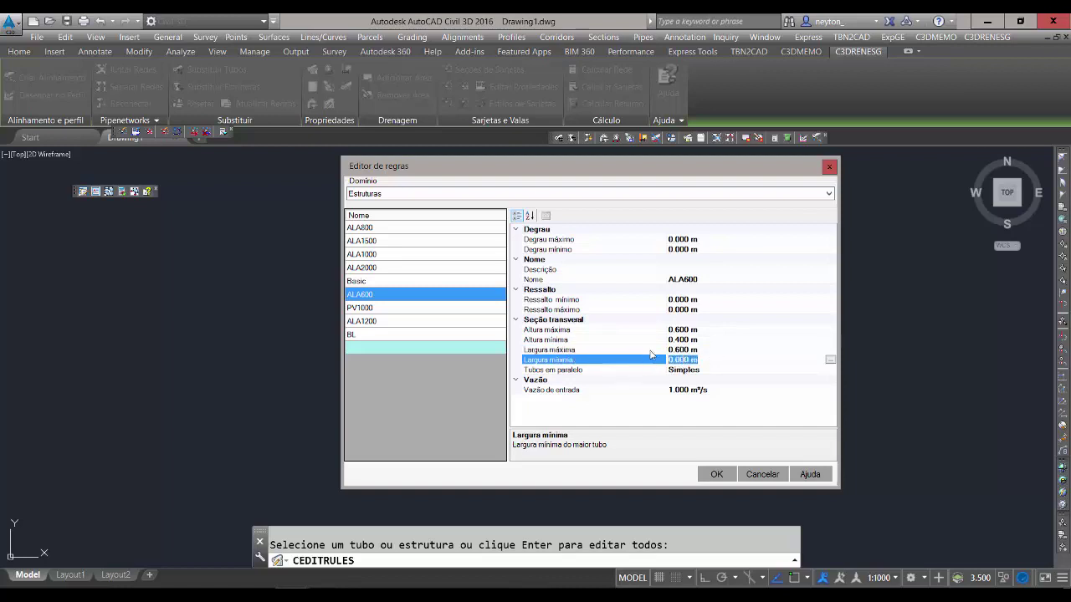
type("0.4")
left_click(691, 330)
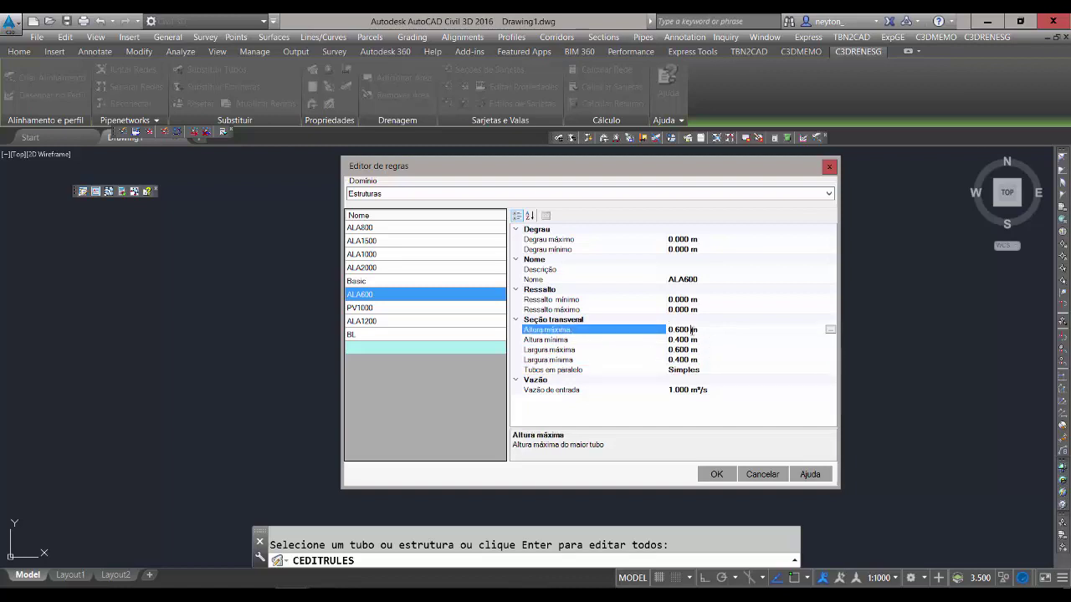
left_click(616, 360)
left_click(624, 370)
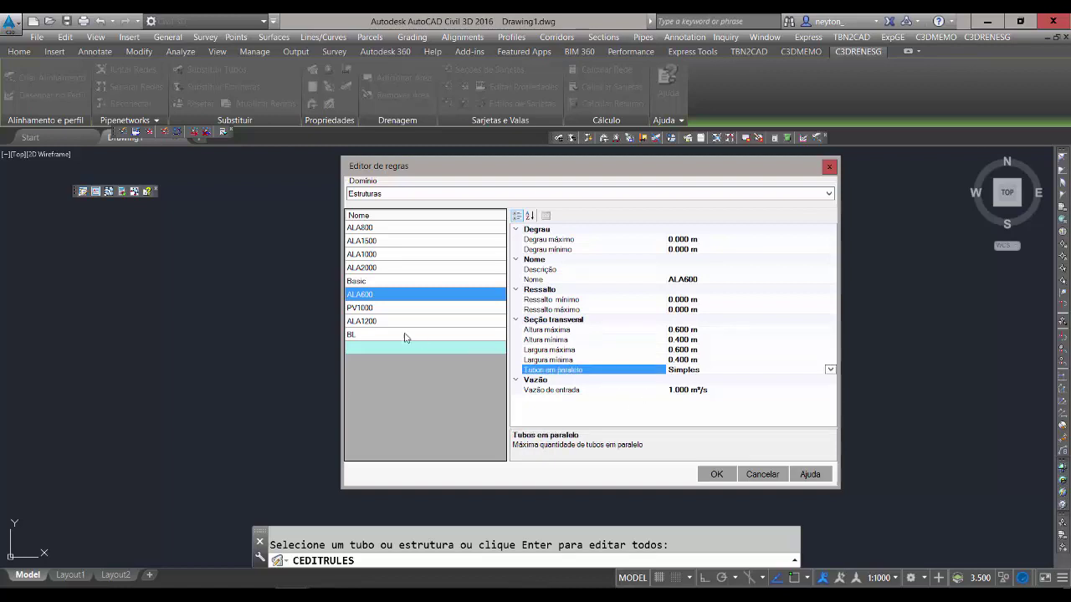
Set the PV1000 rule set's Altura máxima to 0.8 m and Altura mínima to 0.4 m.
left_click(421, 308)
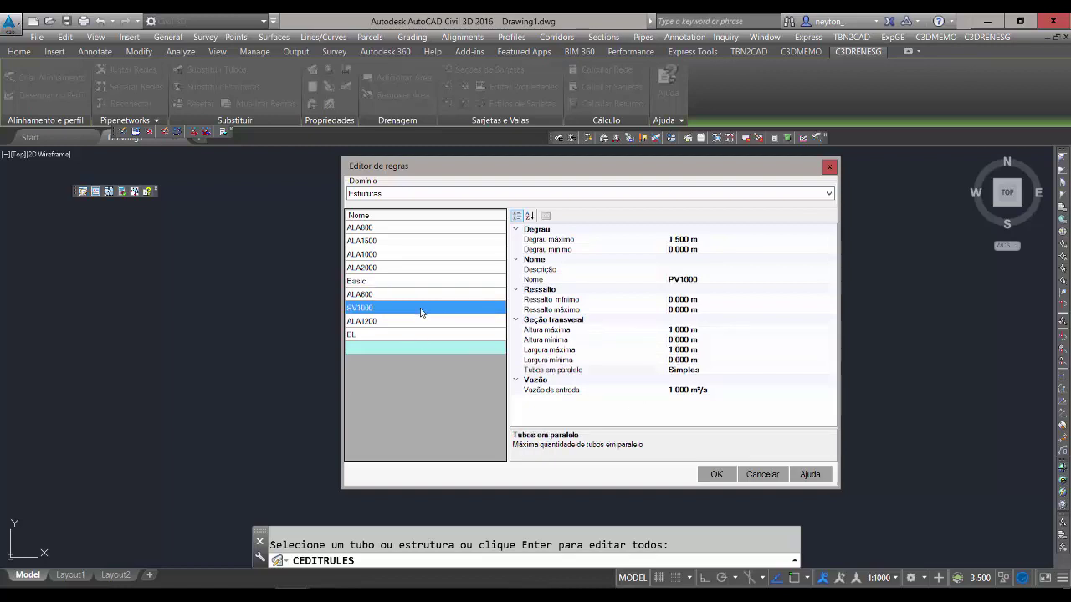
left_click(719, 339)
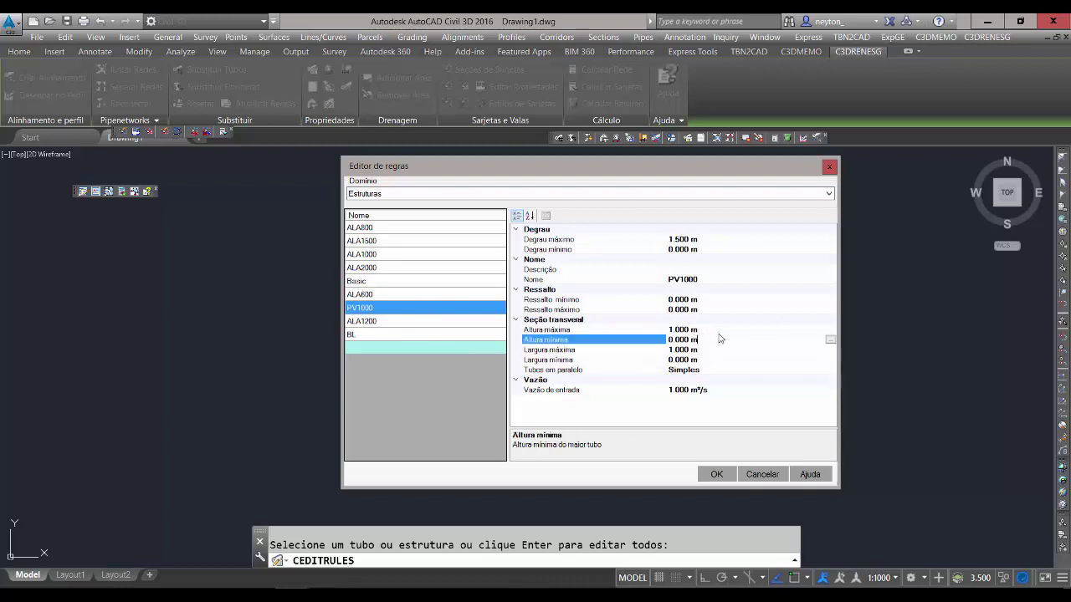
left_click(726, 329)
double_click(733, 328)
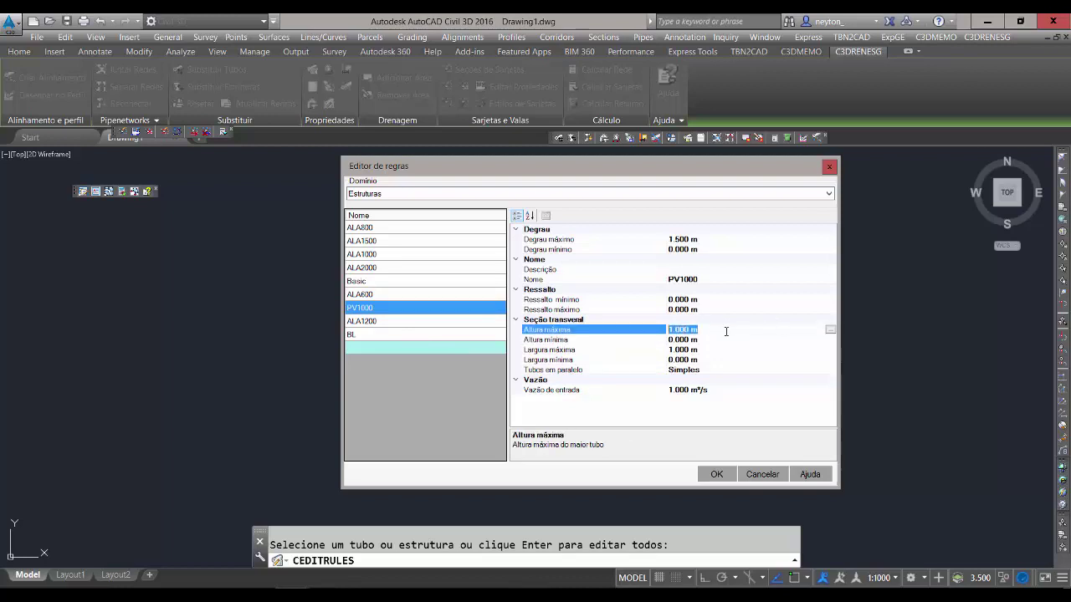
type("8")
type("0")
type(".8")
left_click(730, 340)
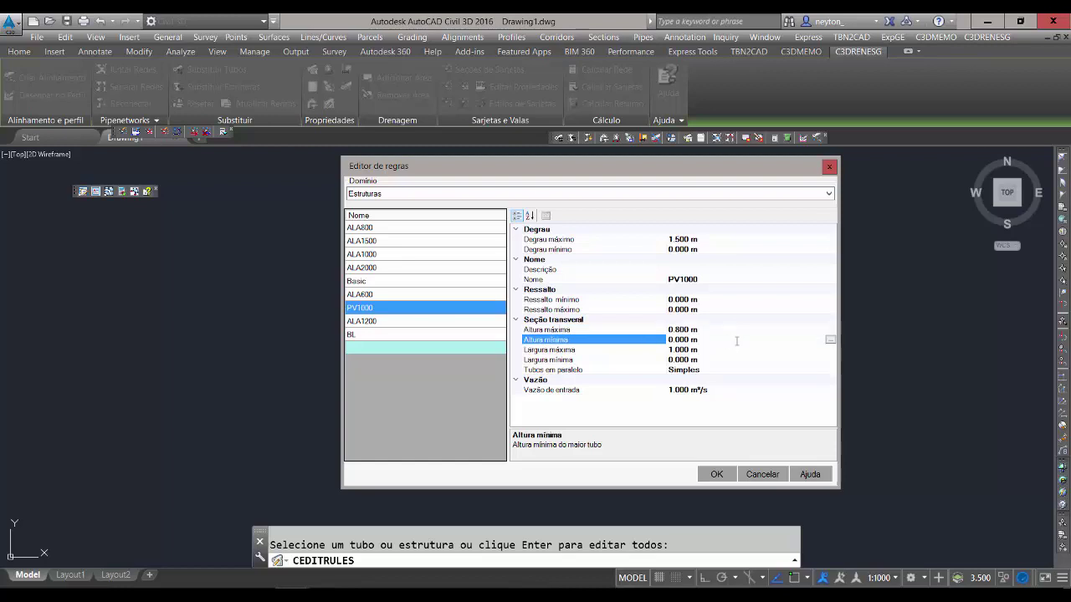
left_click(686, 340)
type(".6")
key("BackSpace")
type("4")
Set the PV1000 rule set's Largura máxima to 0.8 m and Largura mínima to 0.4 m.
left_click(713, 351)
left_click_drag(713, 352, 642, 351)
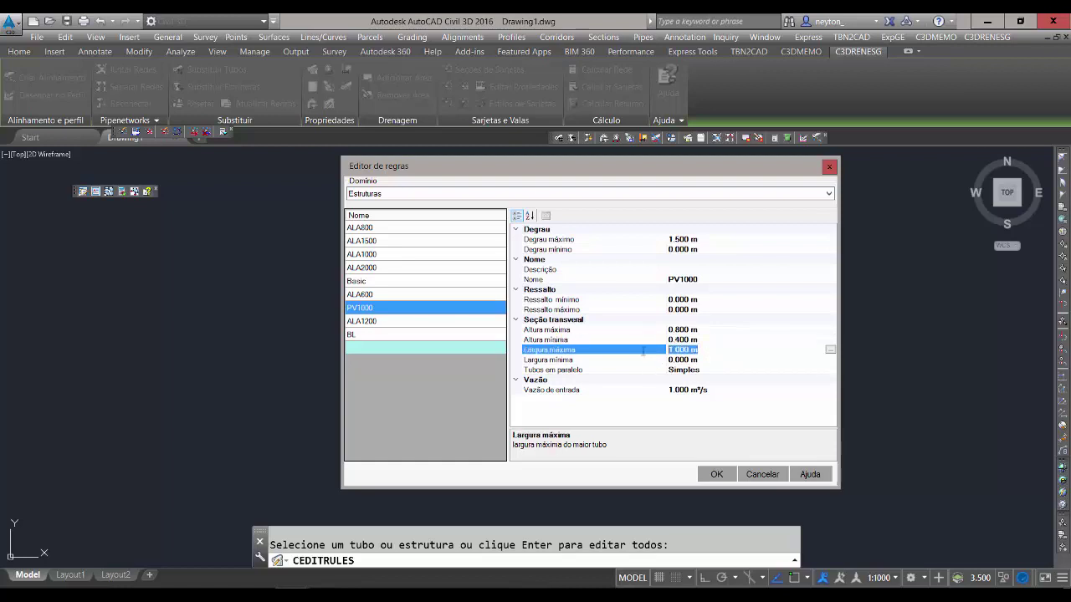
key("BackSpace")
type("0.8")
left_click(696, 361)
left_click_drag(696, 361, 650, 362)
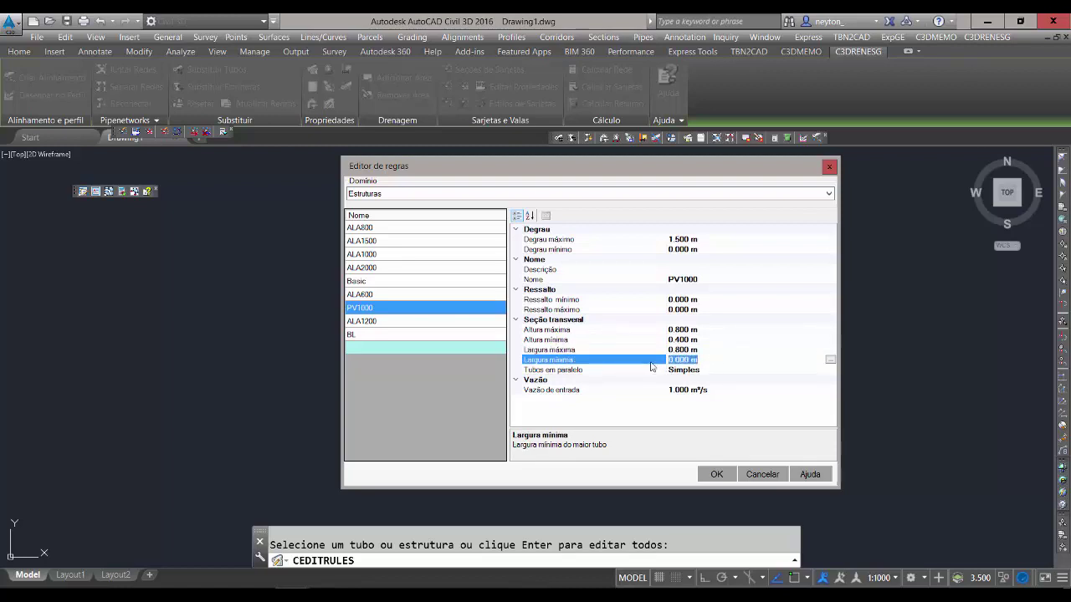
key("BackSpace")
type("0.4")
left_click(715, 338)
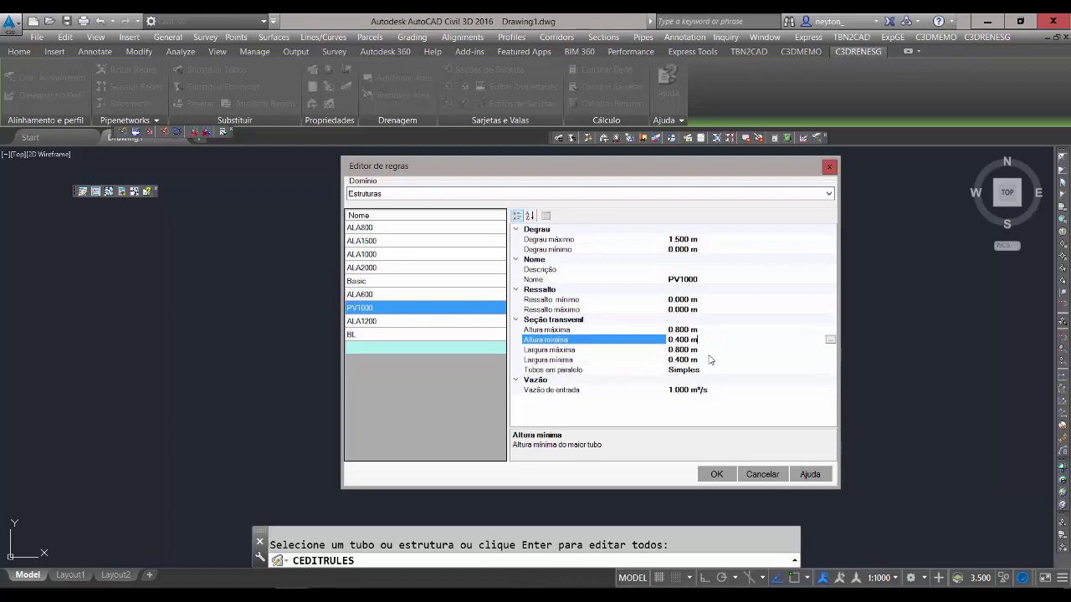
left_click(714, 371)
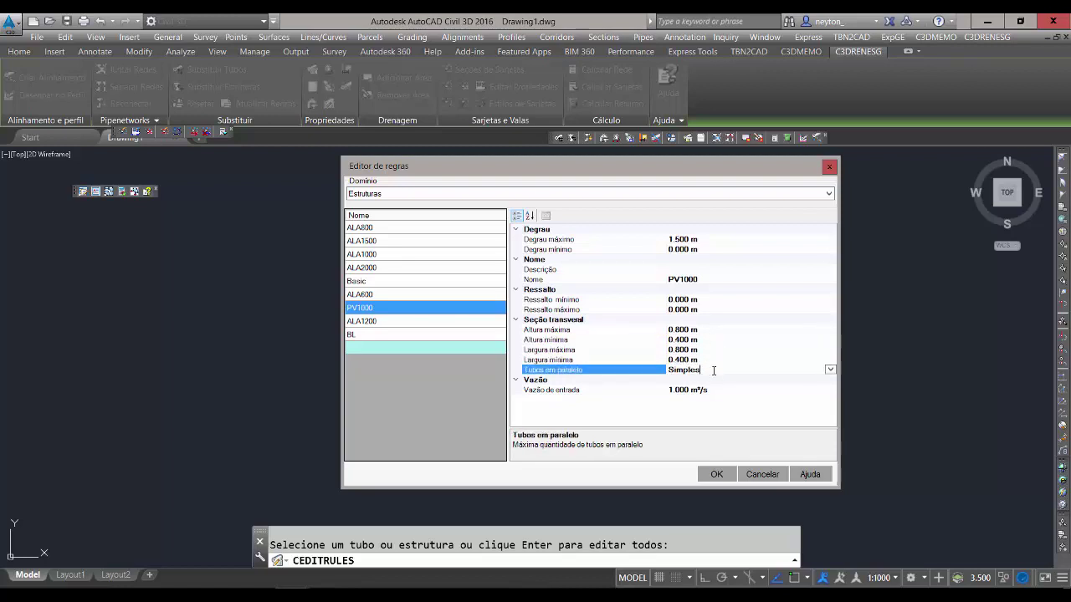
left_click(607, 391)
left_click(702, 390)
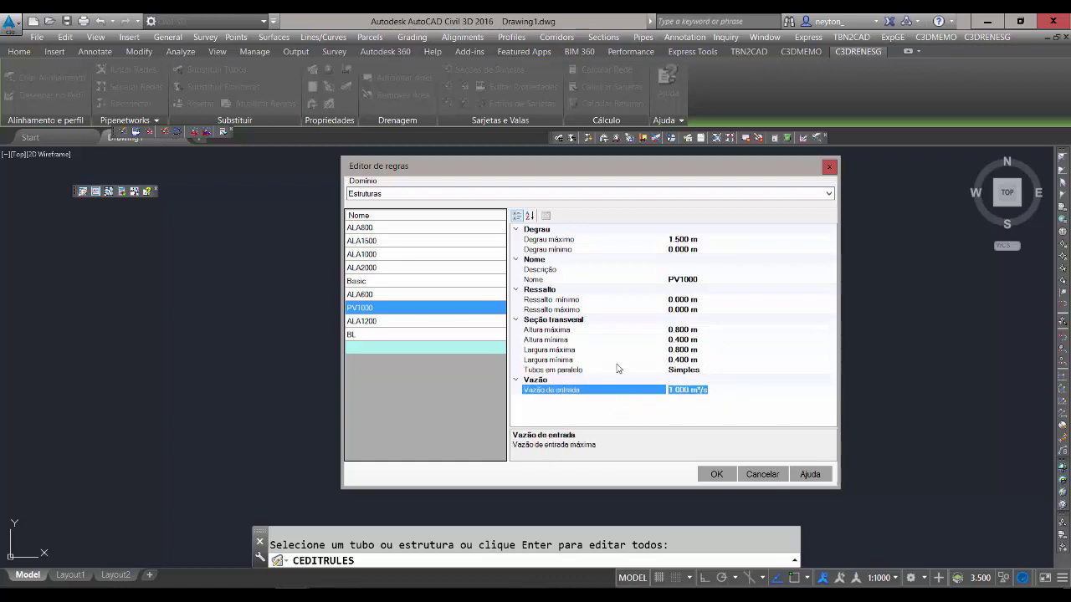
left_click(593, 352)
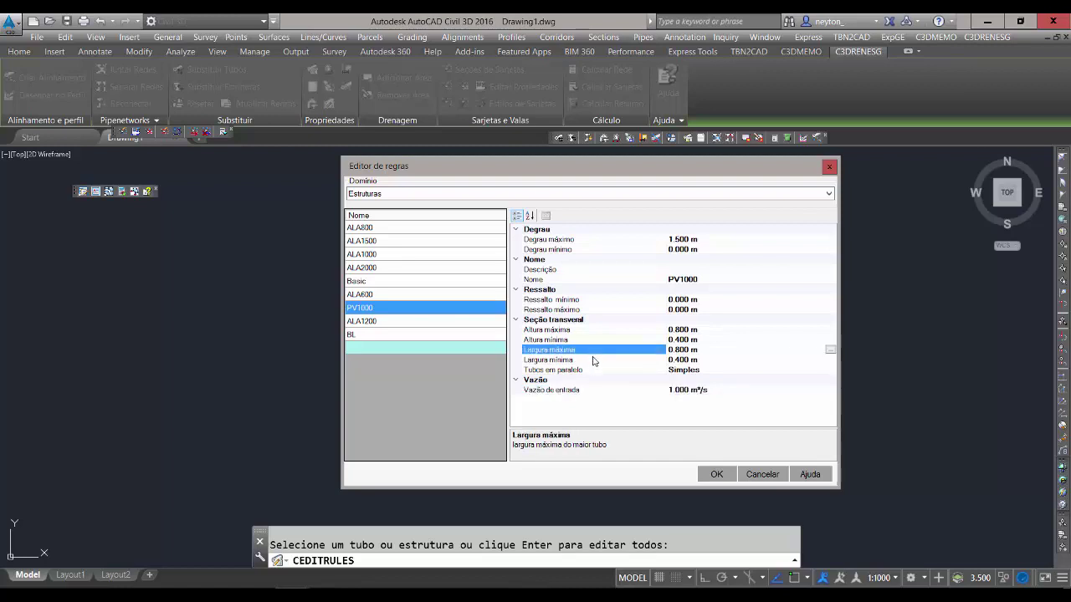
left_click(592, 360)
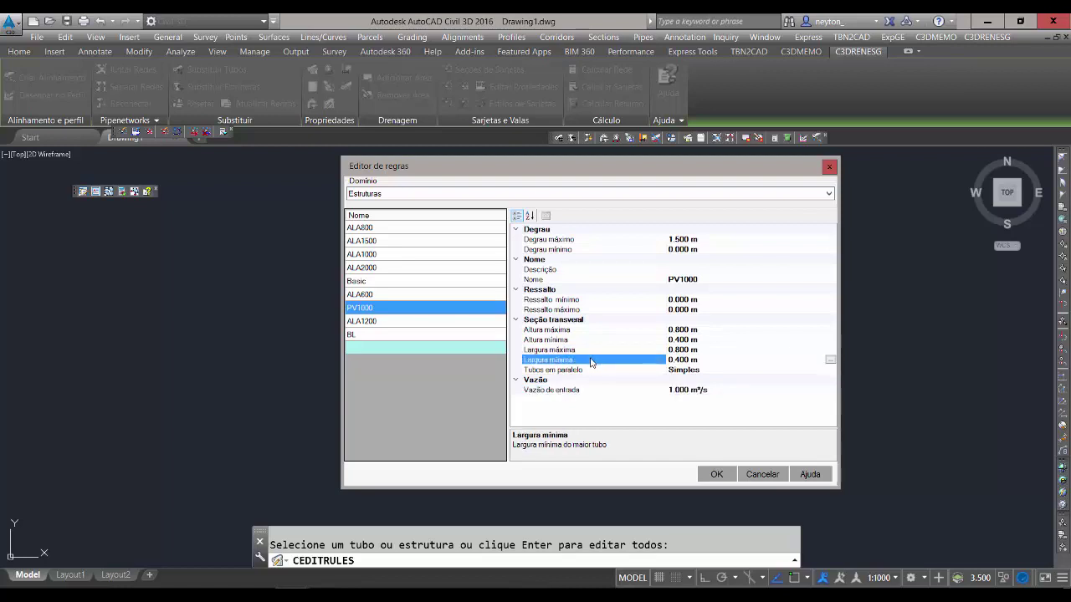
Set the ALA1200 rule set's Altura máxima and Altura mínima to 1.2 m.
left_click(375, 323)
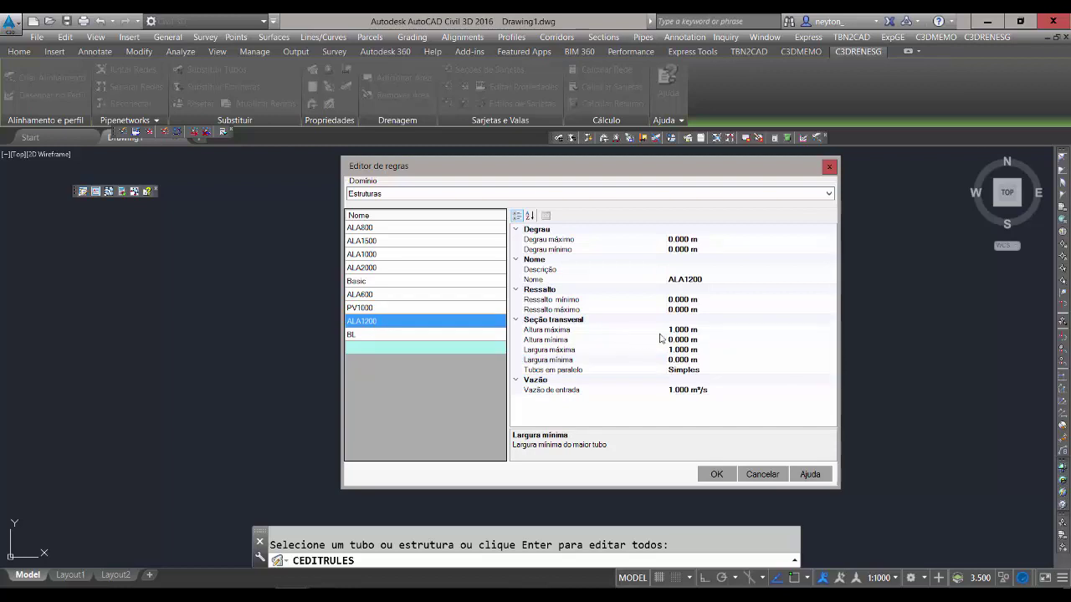
left_click(727, 332)
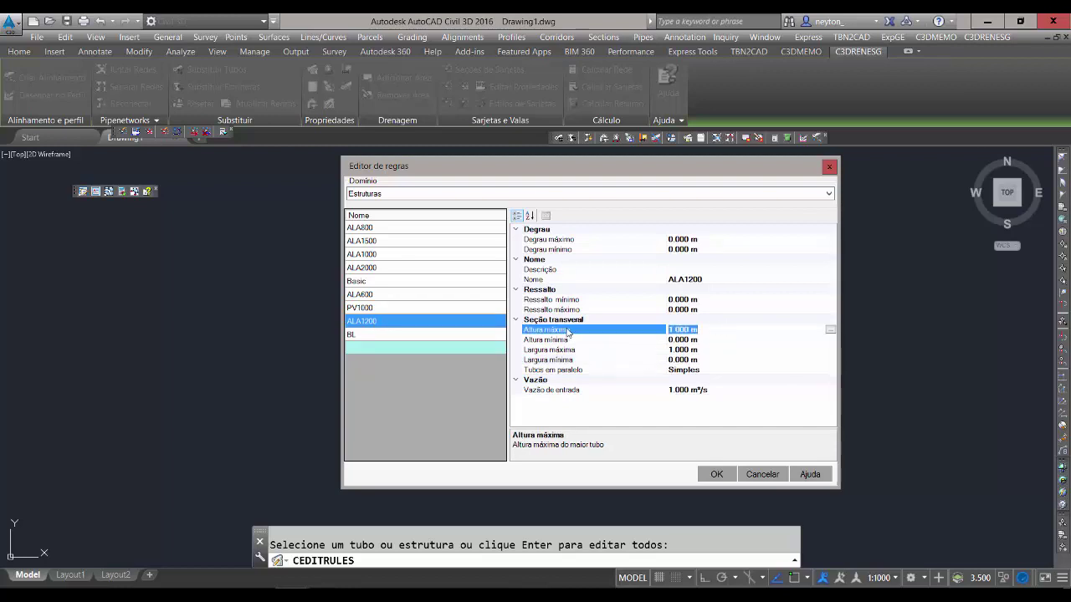
type("120")
key("BackSpace")
key("BackSpace")
type(".2")
left_click(721, 341)
left_click_drag(721, 342, 627, 350)
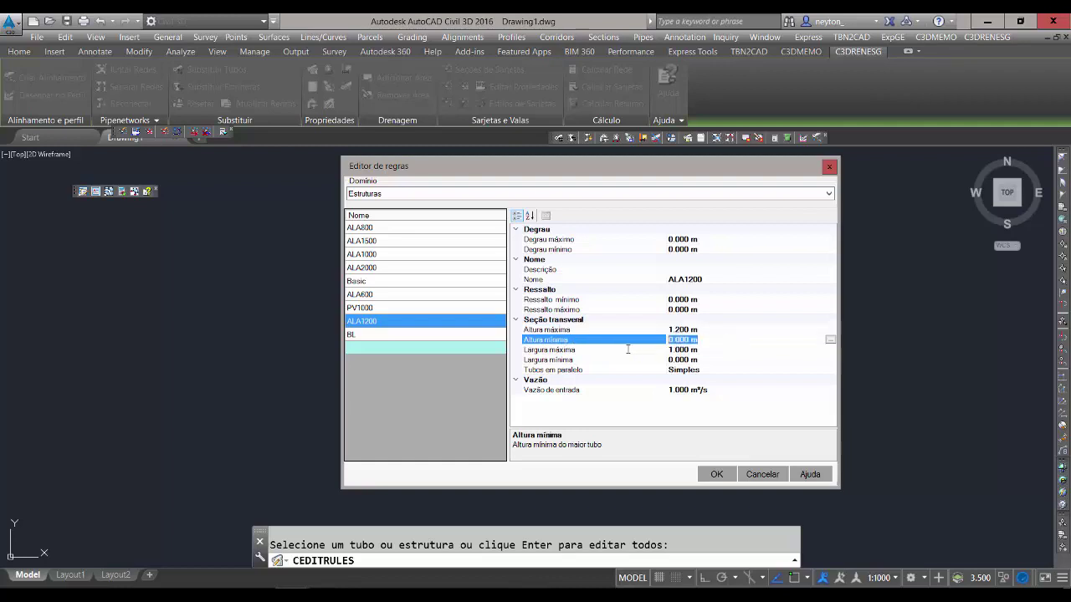
type("1.2")
Set the ALA1200 rule set's Largura máxima and Largura mínima to 1.2 m.
left_click(711, 350)
left_click_drag(717, 351, 617, 352)
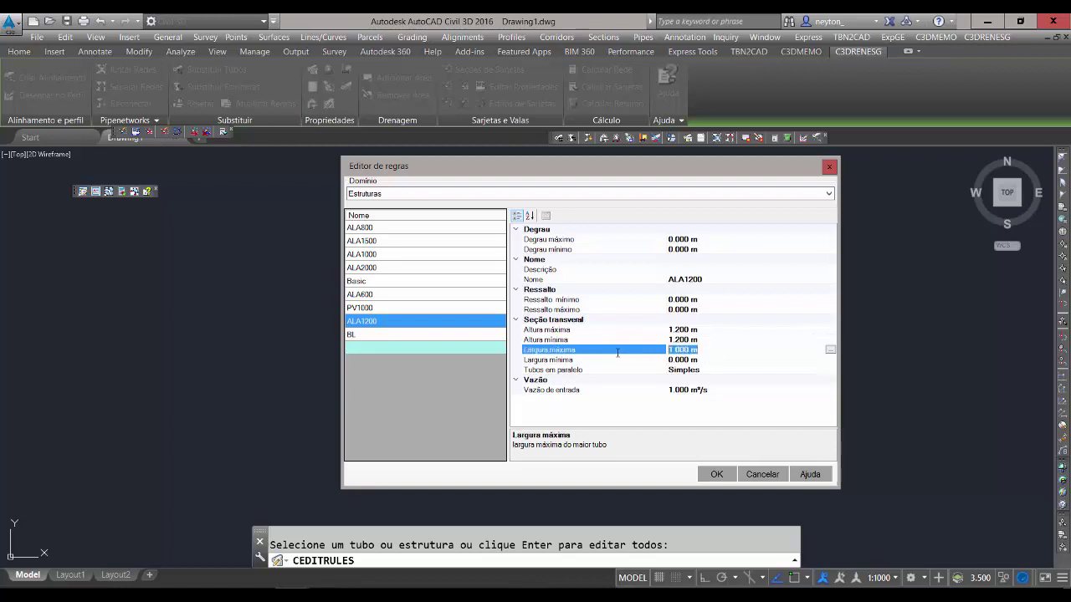
type("1.2")
left_click(706, 360)
left_click_drag(721, 359, 638, 361)
type("1")
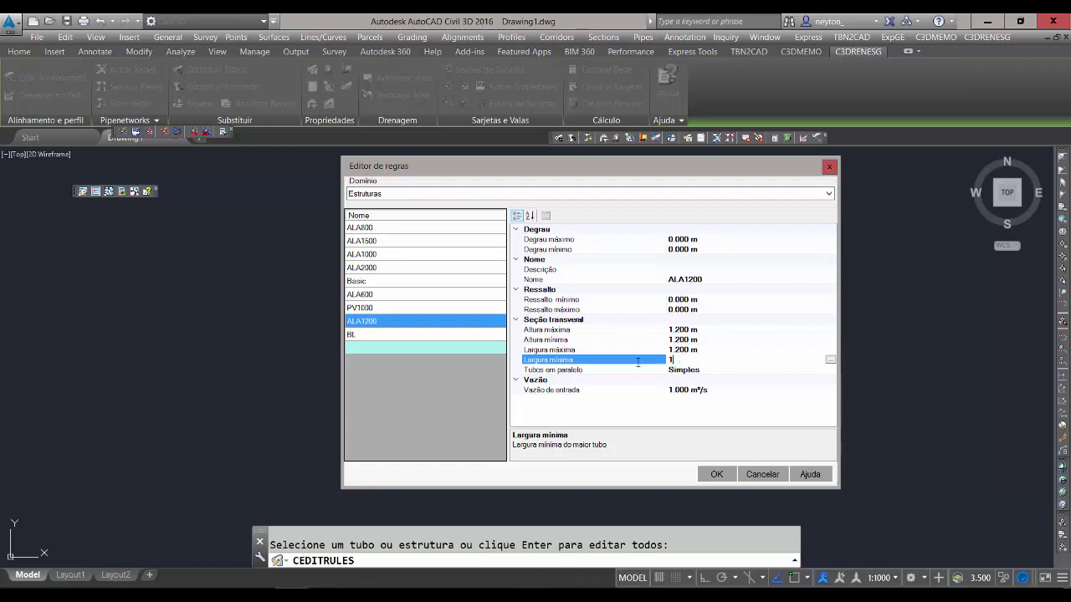
type(".2")
Review the ALA1200 rule set's height and width limits and the PV1000 rule set's Degrau and Ressalto limits.
left_click(709, 341)
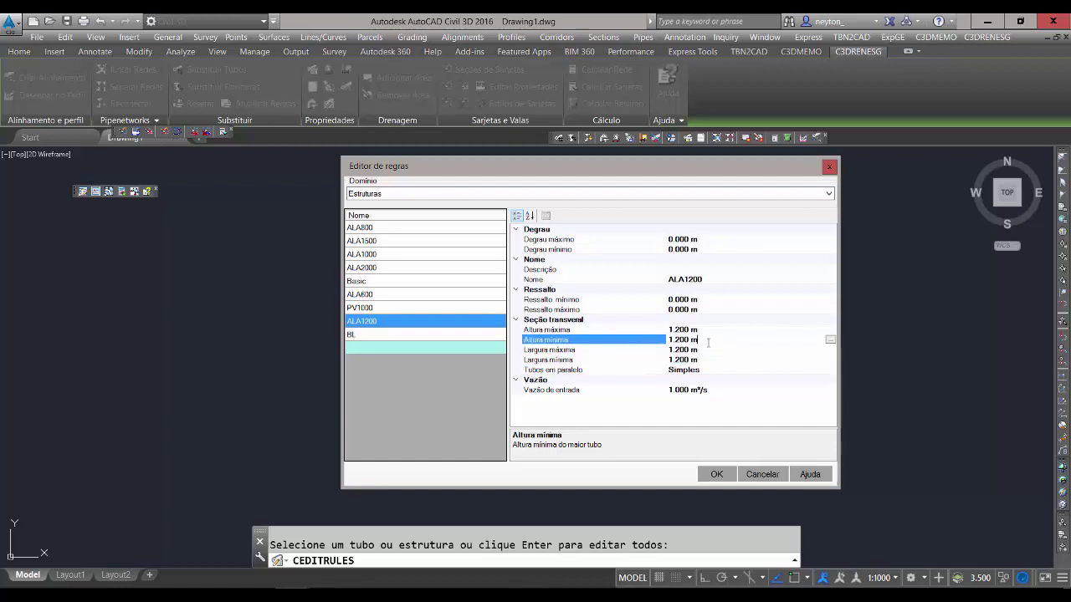
left_click(716, 333)
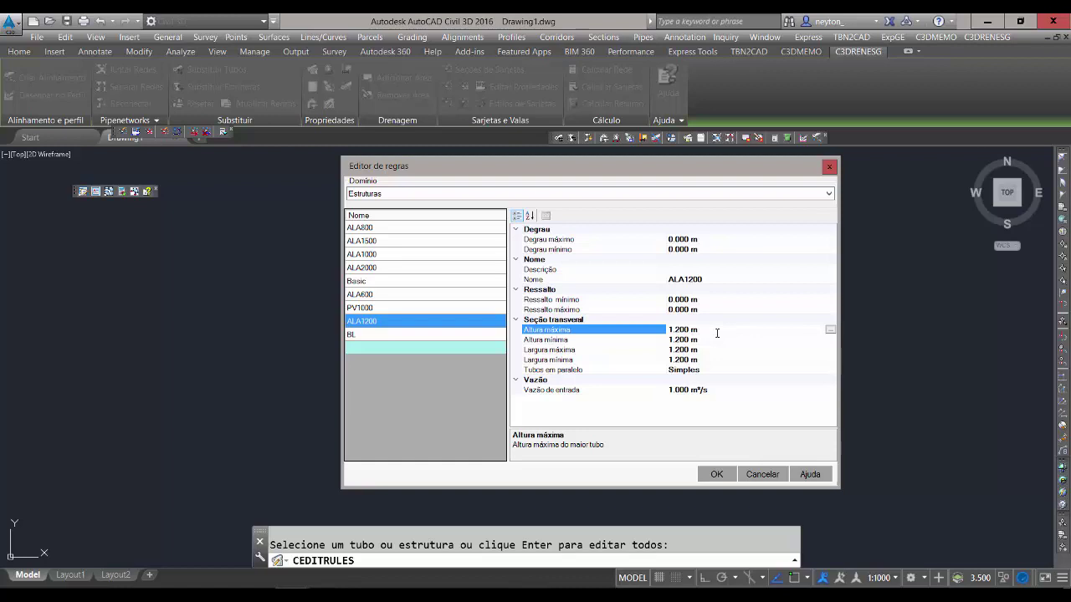
left_click(569, 342)
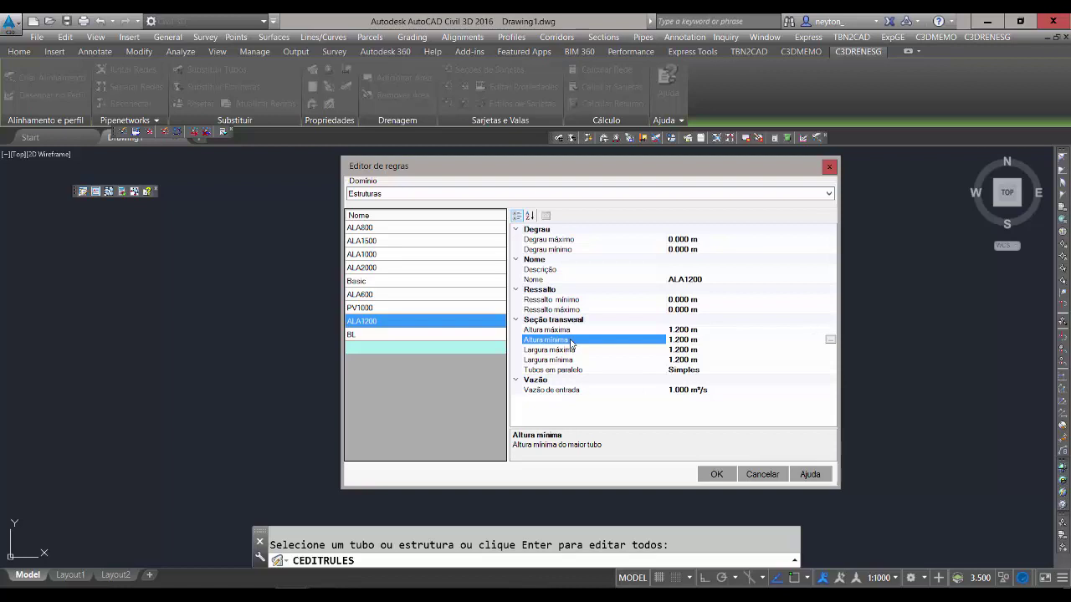
left_click(572, 350)
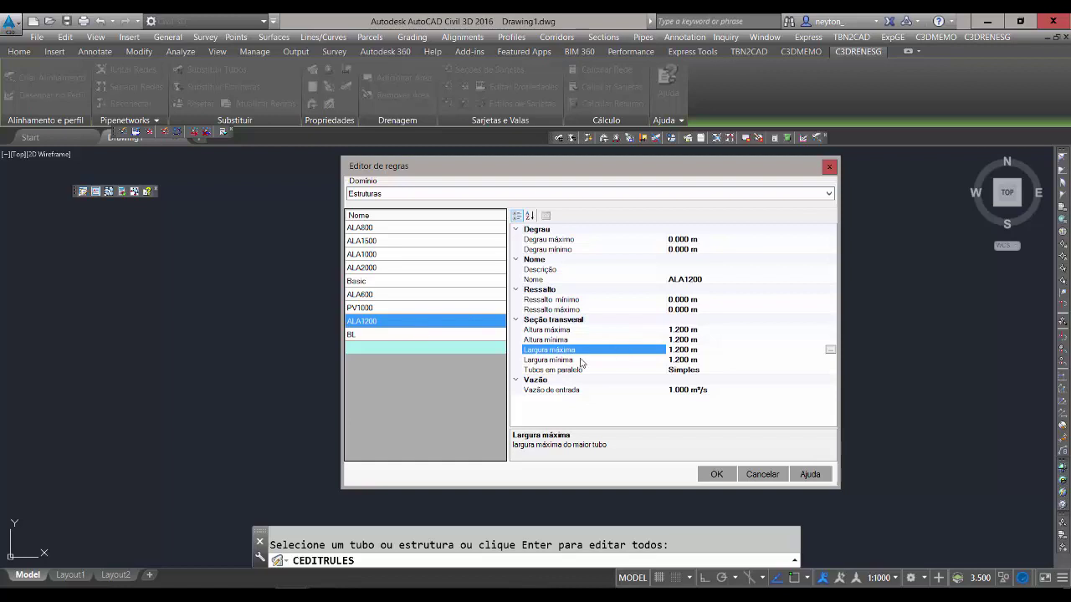
left_click(580, 361)
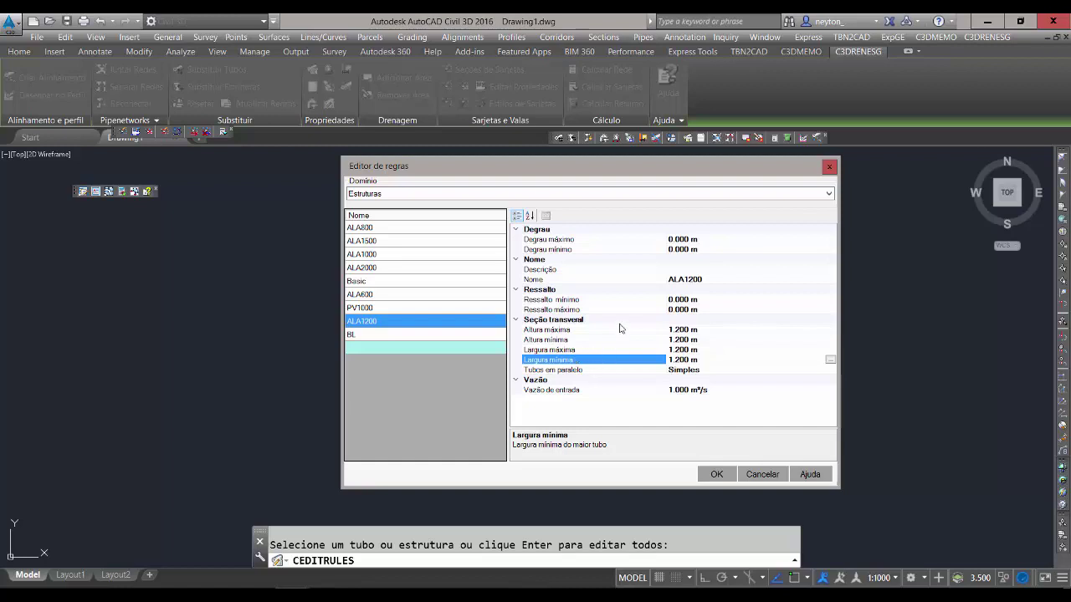
left_click(382, 308)
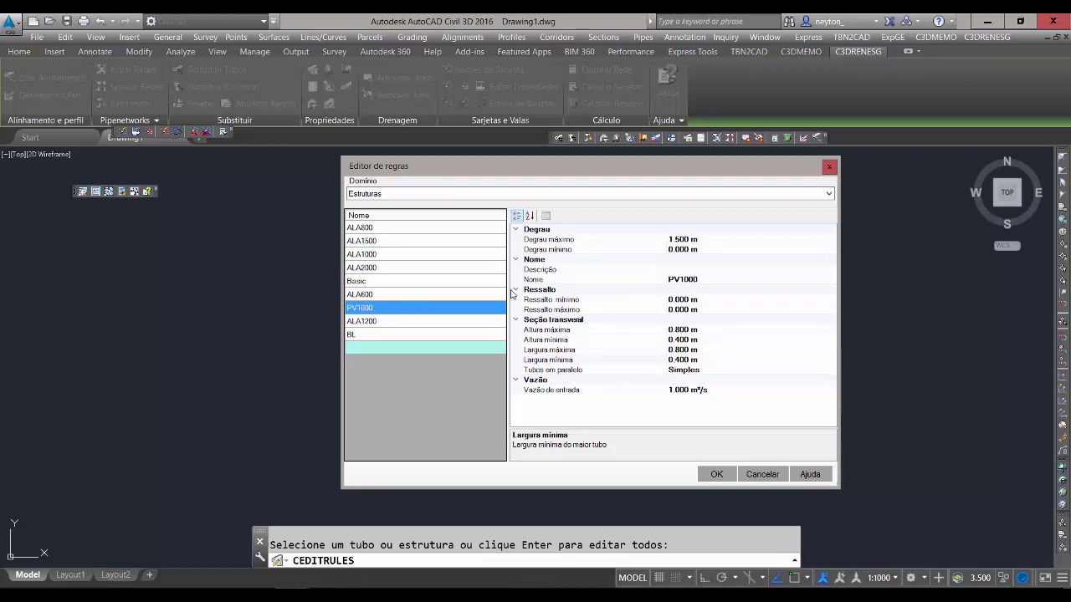
left_click(634, 241)
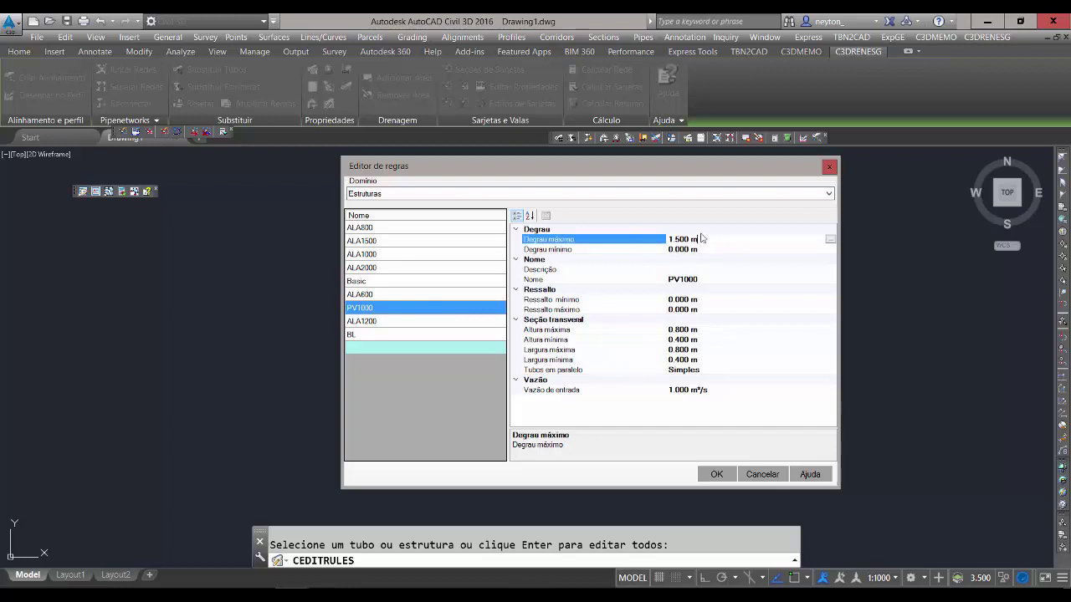
left_click_drag(705, 239, 565, 260)
left_click(600, 301)
left_click(596, 310)
left_click(600, 300)
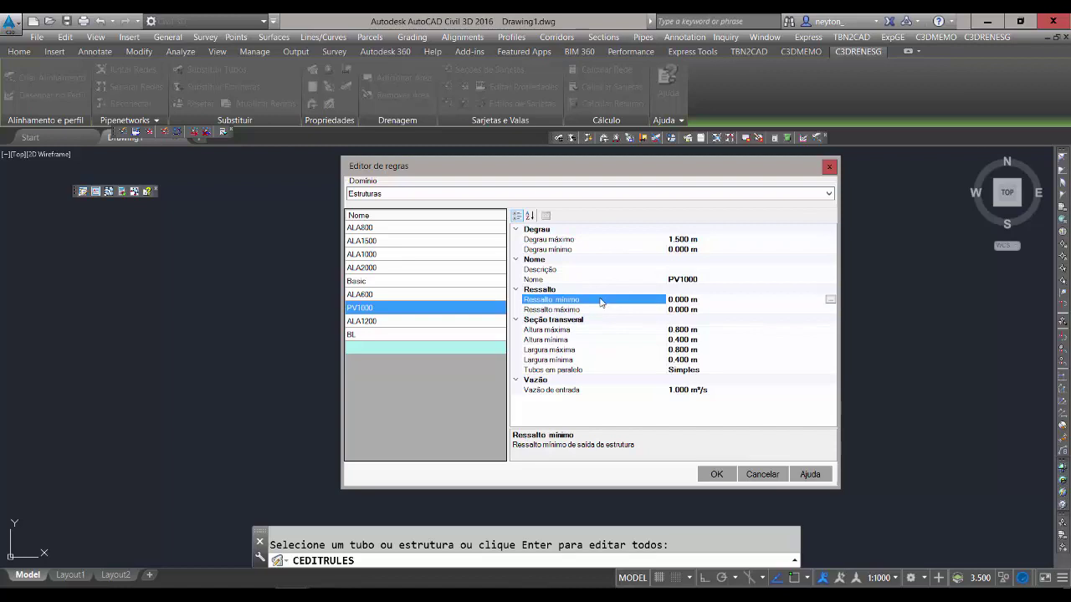
left_click(601, 312)
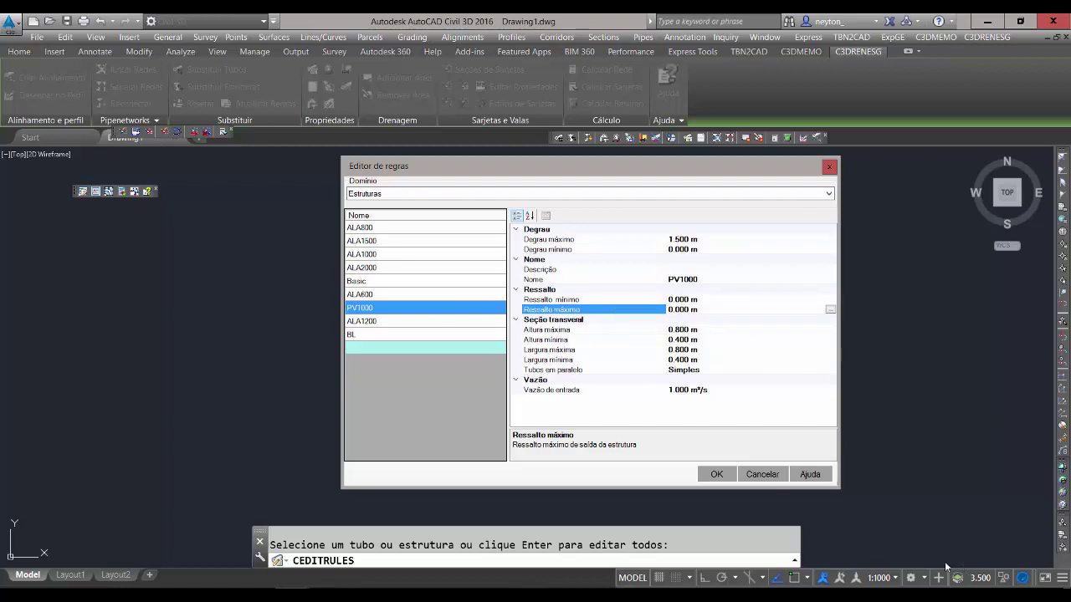
left_click(396, 595)
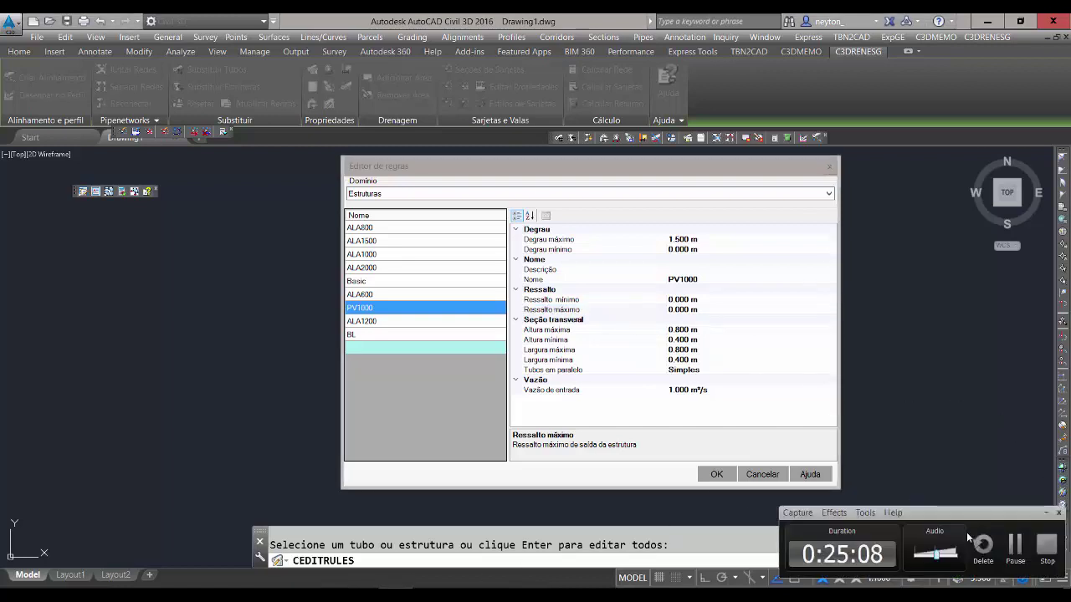
left_click(1010, 549)
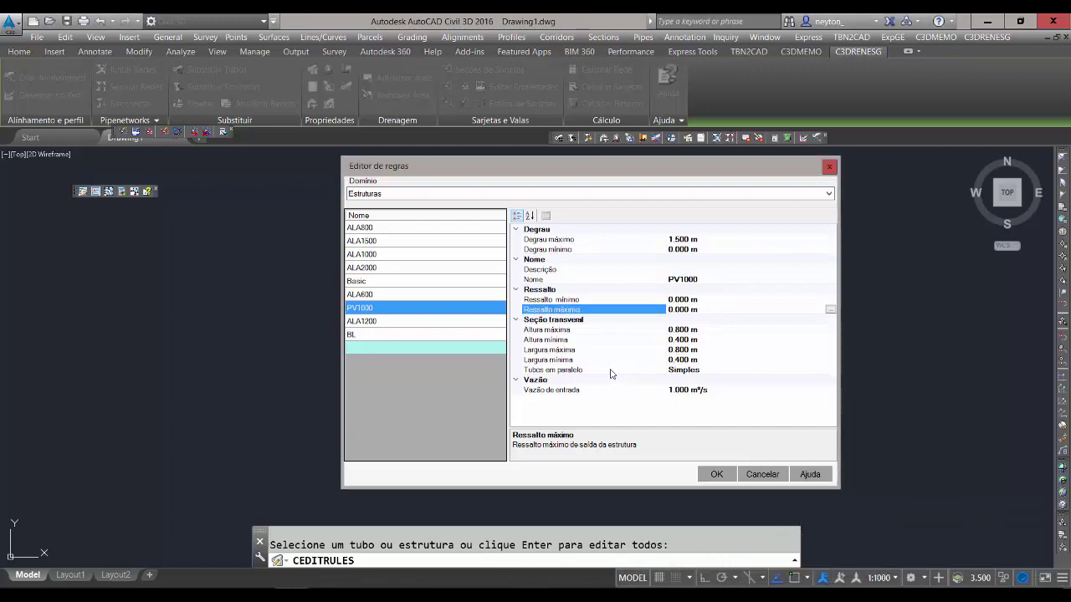
left_click(548, 299)
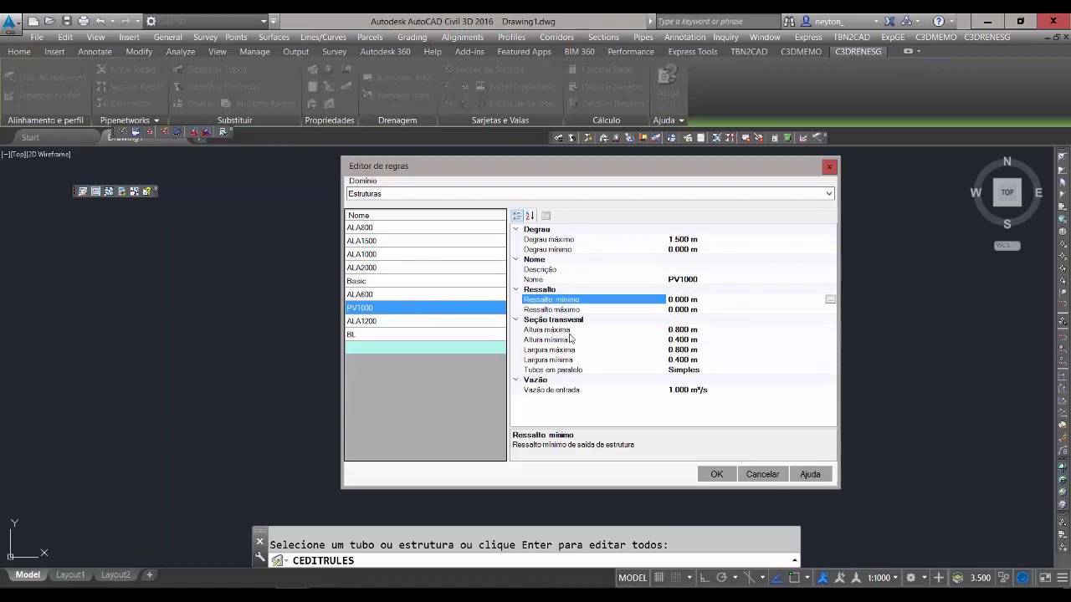
left_click(582, 311)
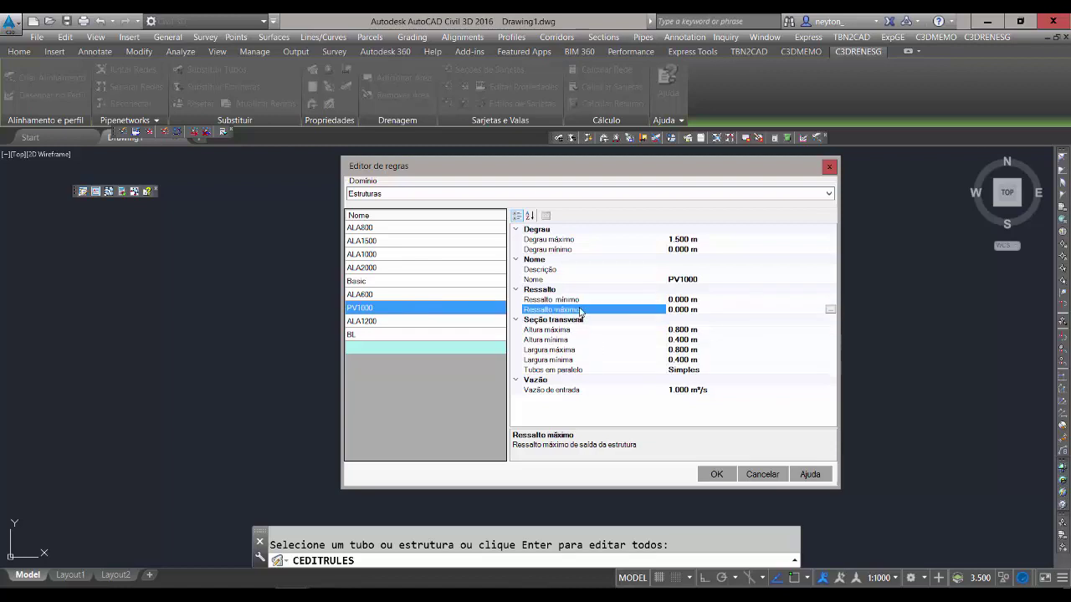
Set the BL rule set's Altura máxima and Altura mínima to 0.4 m.
left_click(400, 335)
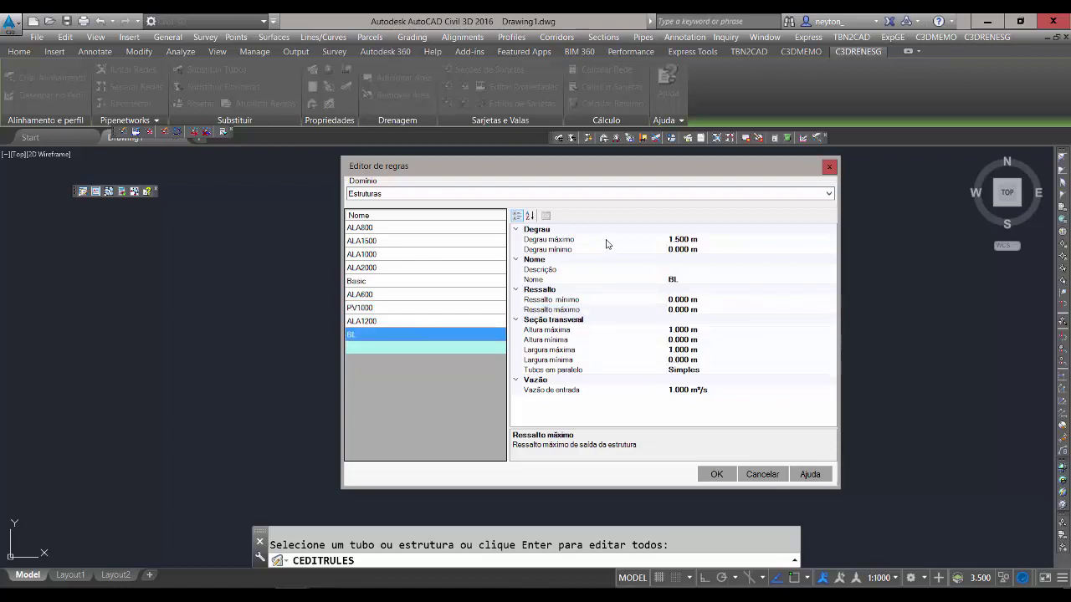
left_click(574, 241)
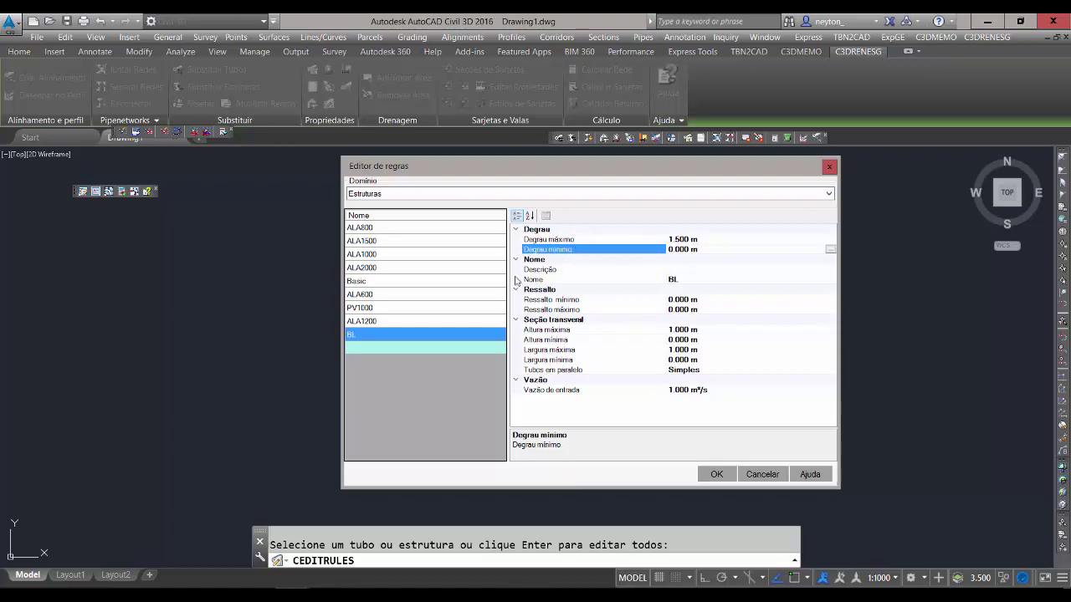
left_click(670, 301)
left_click(597, 312)
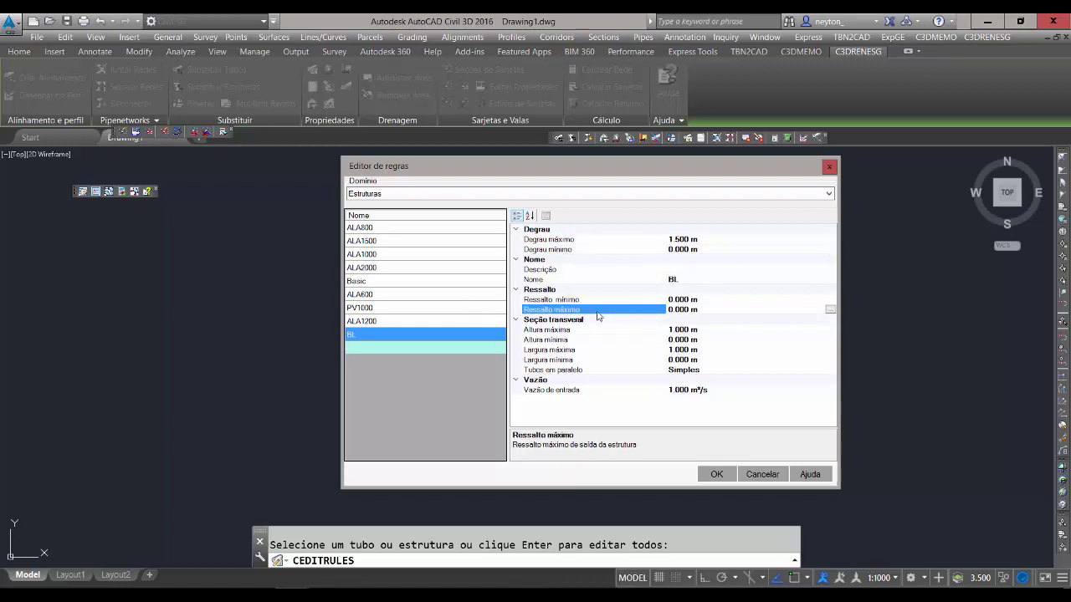
left_click(597, 331)
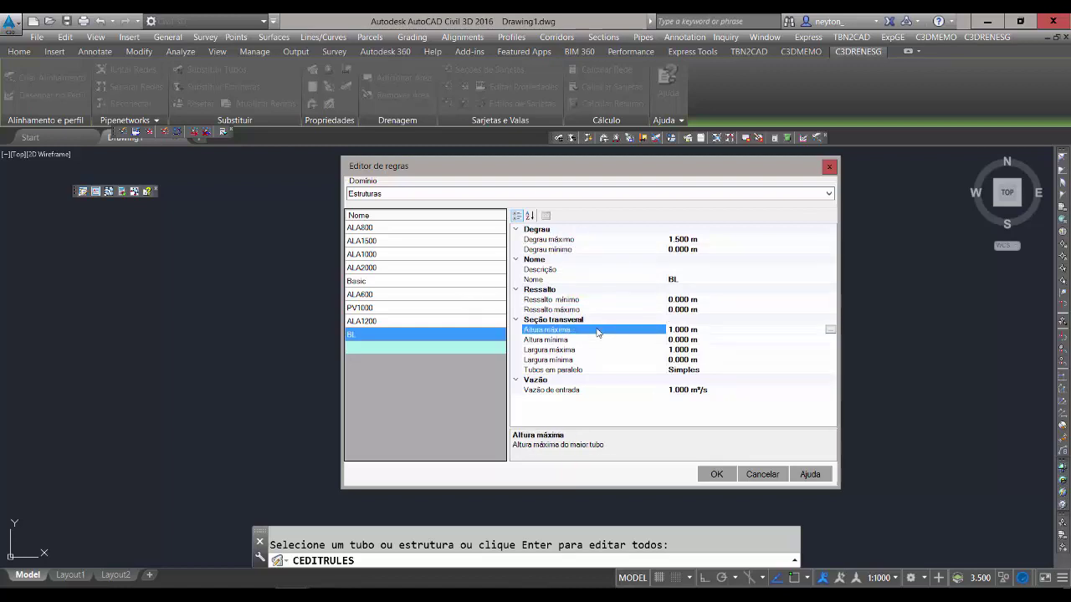
left_click(713, 330)
left_click_drag(657, 329, 639, 327)
type("0.4")
left_click(709, 340)
left_click_drag(709, 340, 651, 340)
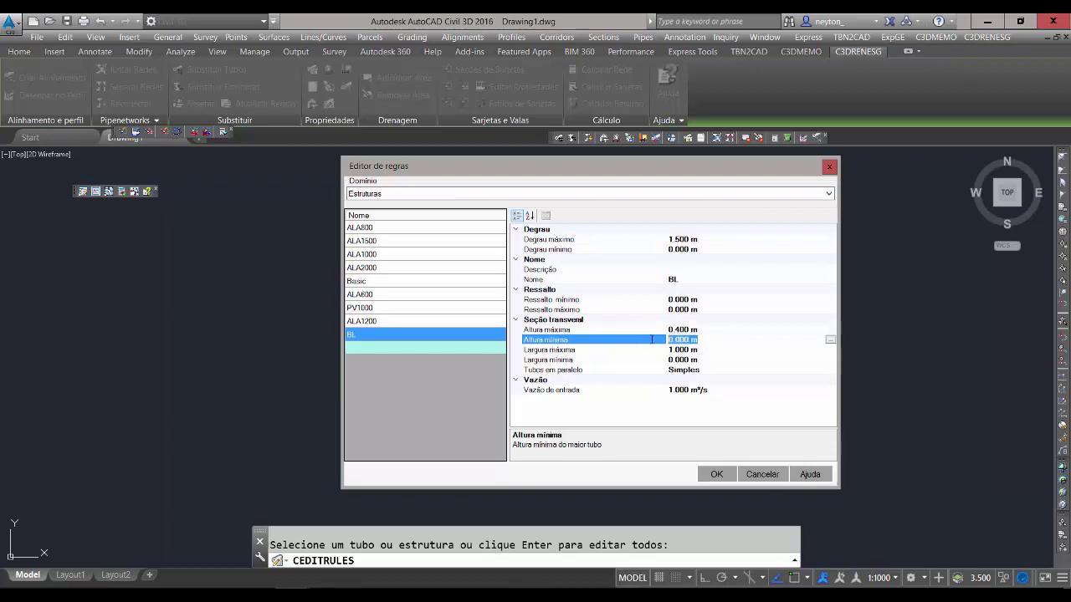
type("0.4")
Copy the BL rule set's Altura máxima of 0.4 m into its Largura máxima and Largura mínima.
left_click(718, 348)
left_click(721, 332)
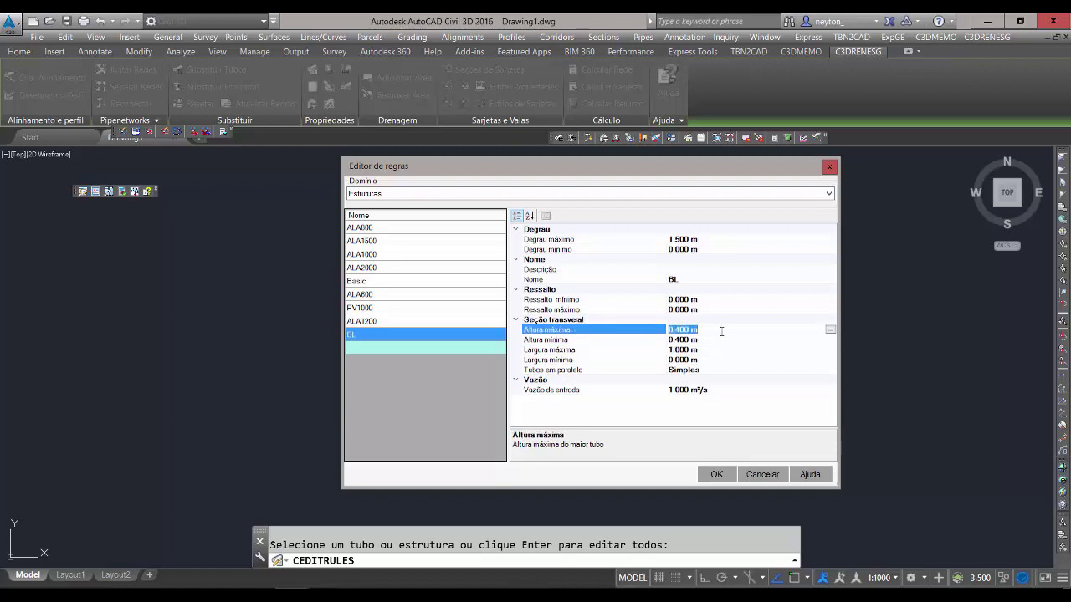
key("ctrl+c")
double_click(712, 351)
key("ctrl+v")
double_click(710, 362)
key("ctrl+v")
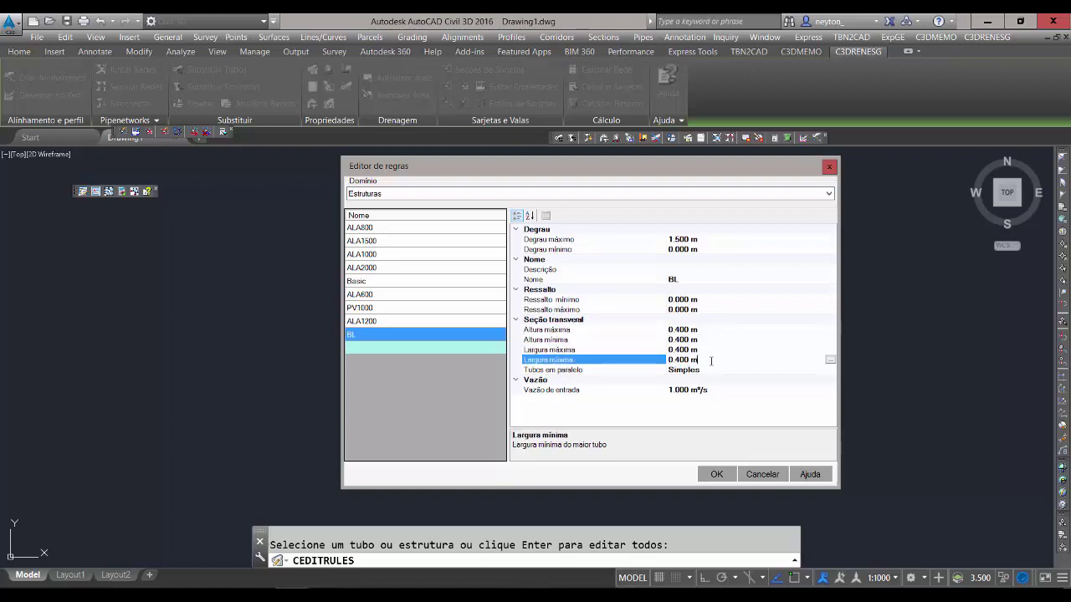
left_click(721, 349)
Set the BL rule set's Vazão de entrada to 80 l/s.
left_click(722, 390)
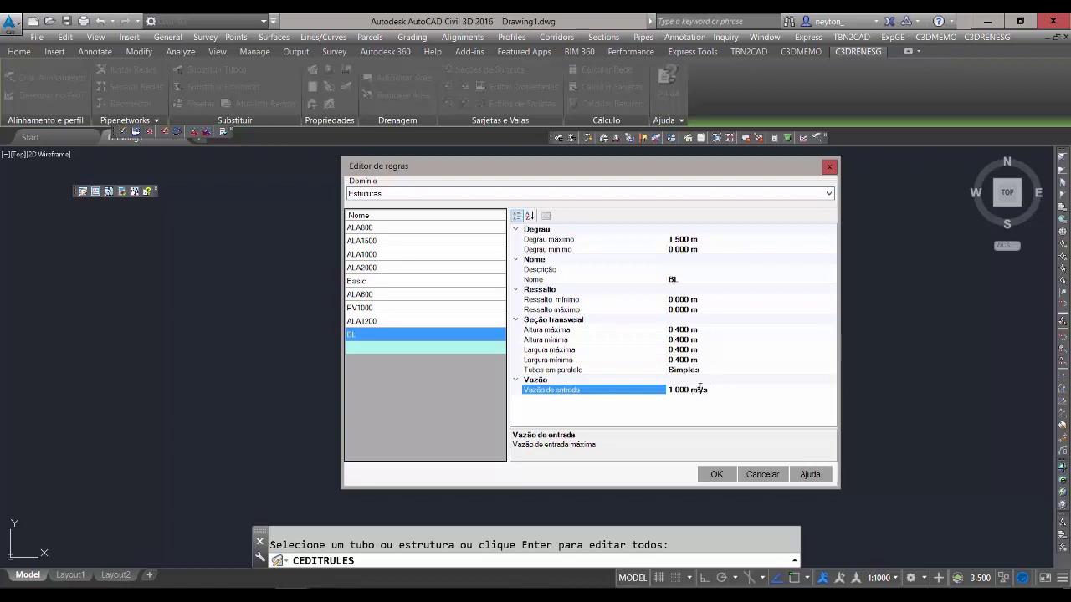
left_click_drag(716, 388, 615, 389)
type("80 l/s")
left_click(678, 381)
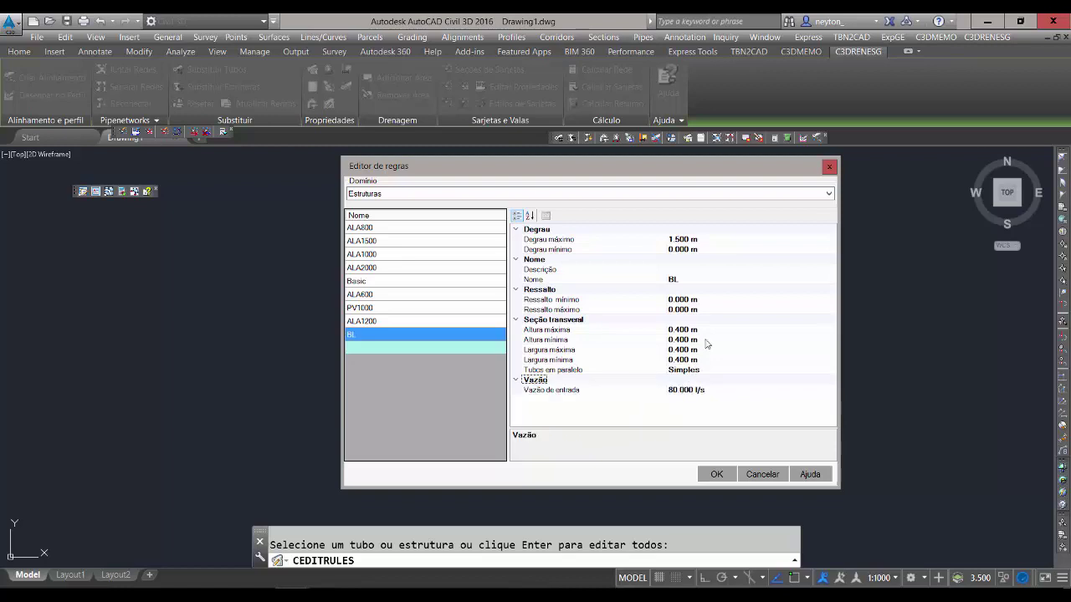
Switch the rule domain to Tubos and set the BDTC rule set's Cobrimento mínimo to 1 m.
left_click(452, 195)
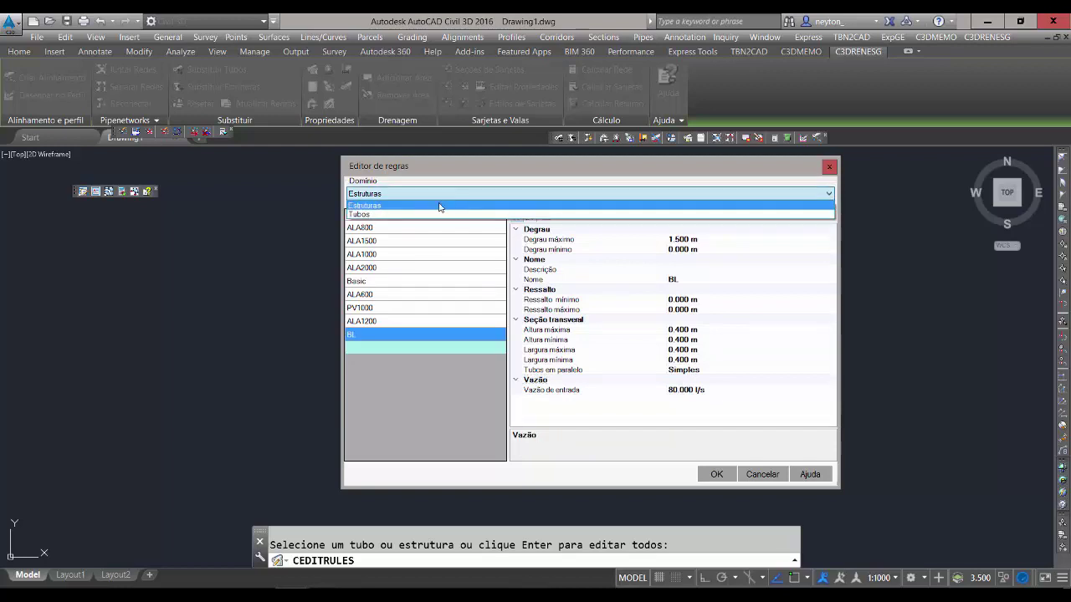
left_click(433, 214)
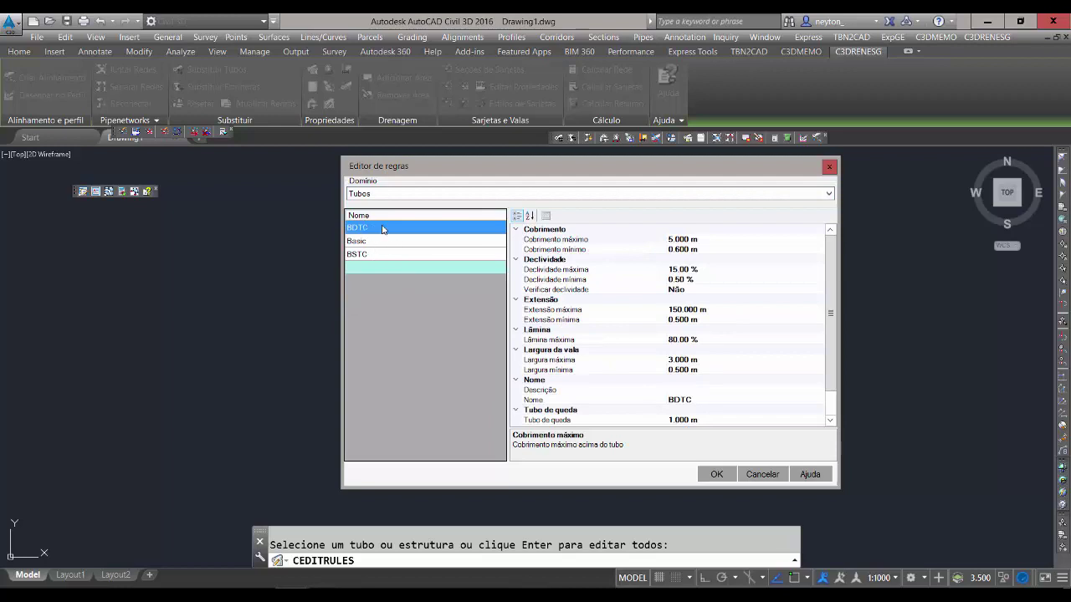
left_click(588, 240)
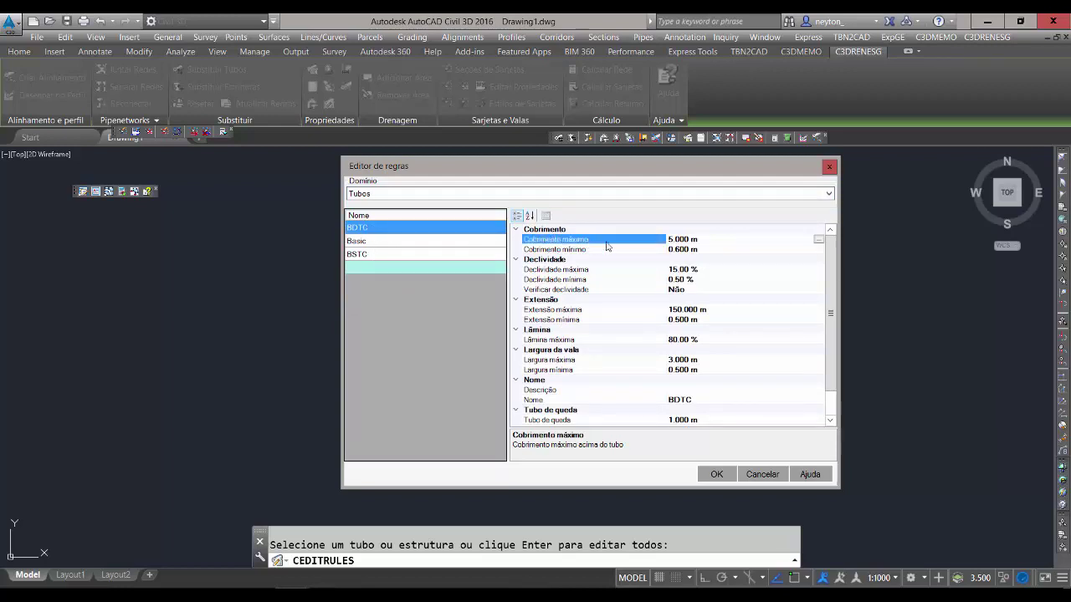
left_click(723, 248)
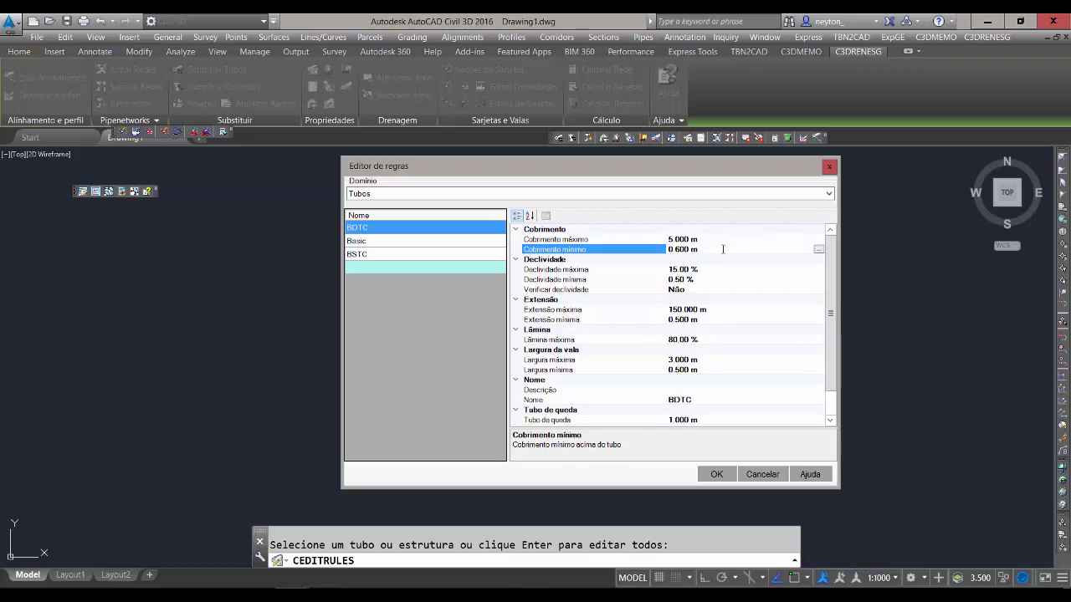
double_click(716, 248)
type("1")
left_click(600, 270)
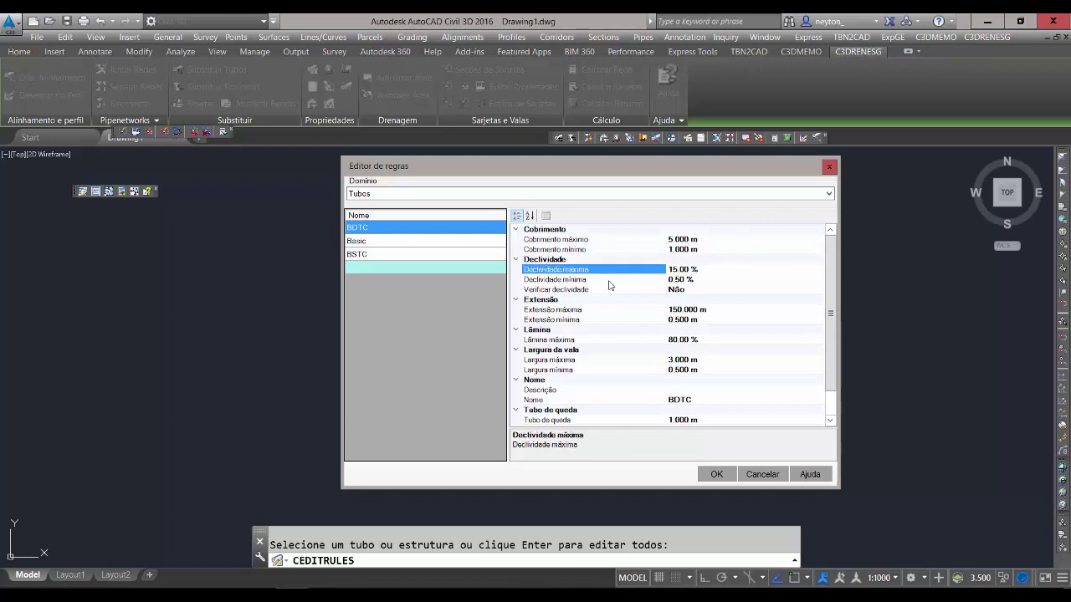
Examine the BDTC pipe rule set's minimum slope, slope verification, maximum and minimum extension, and Lâmina máxima.
left_click(703, 280)
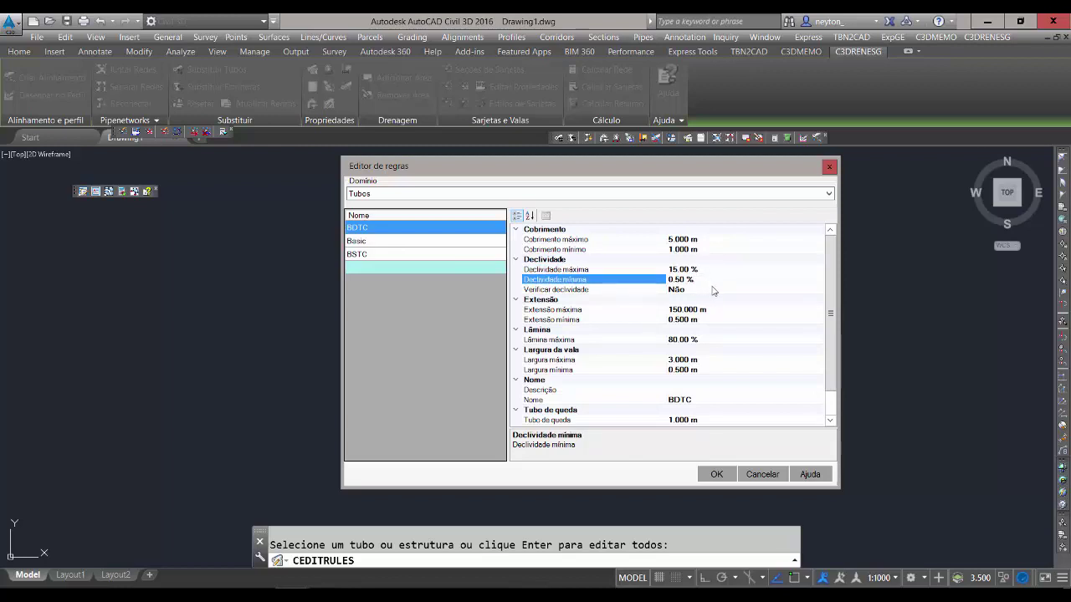
left_click(605, 291)
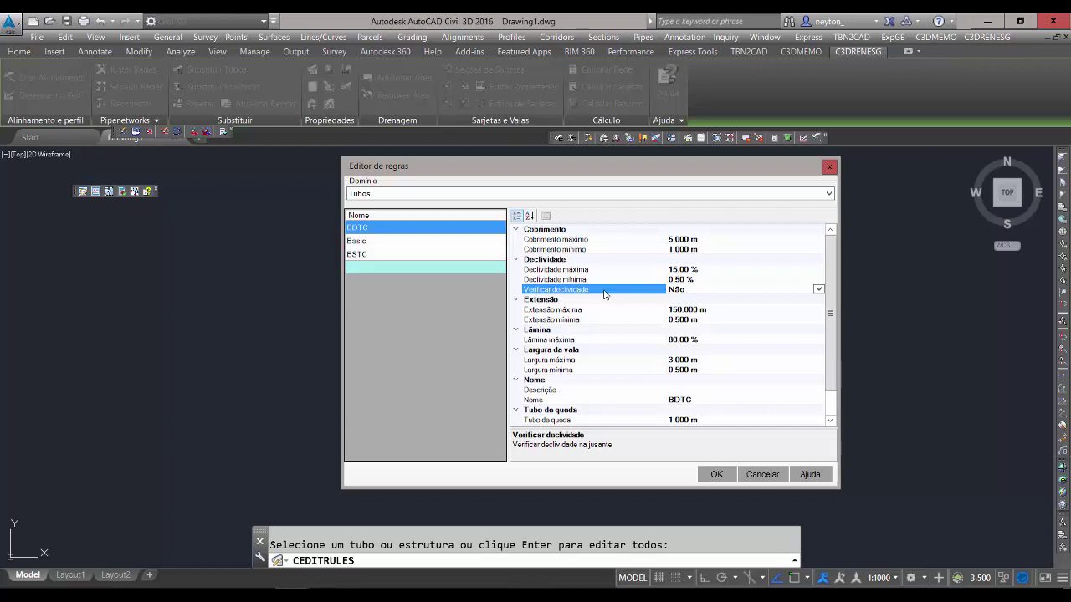
left_click(598, 290)
left_click(819, 291)
left_click(818, 291)
left_click(615, 311)
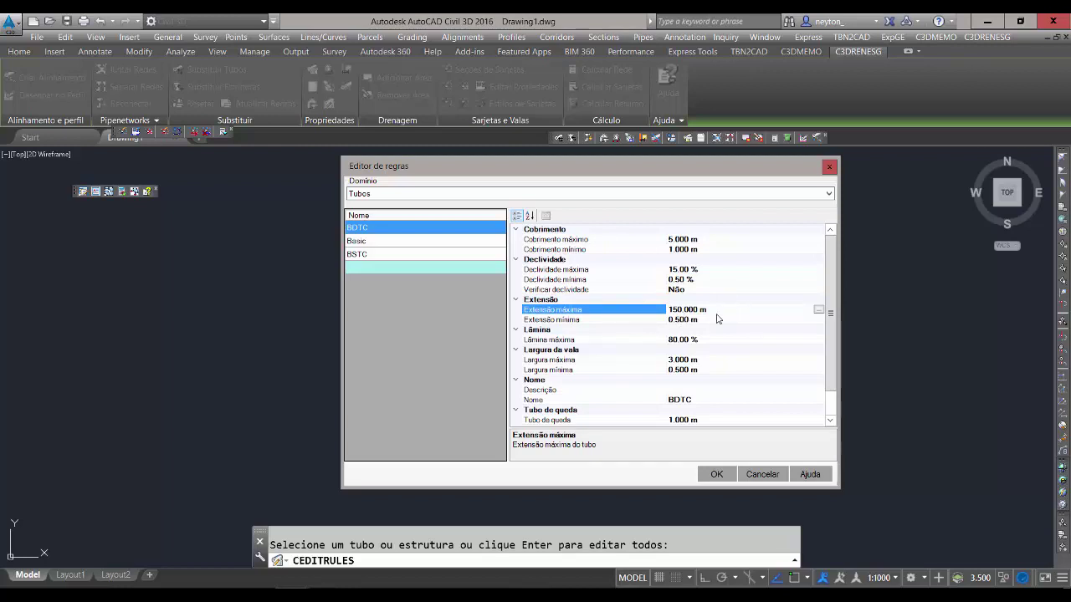
left_click(583, 323)
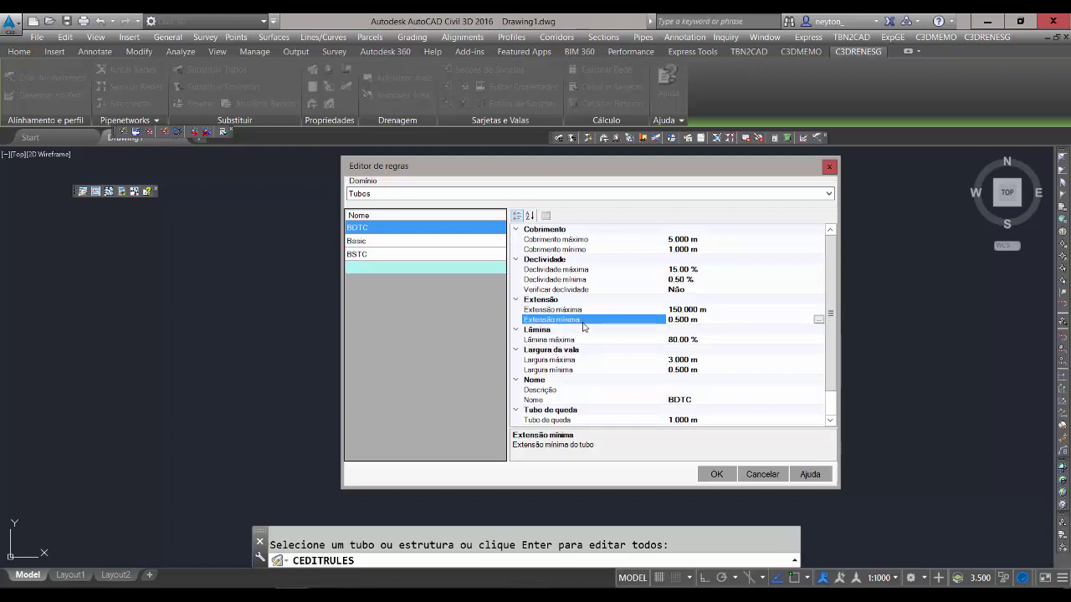
left_click(588, 340)
scroll(589, 344, "down", 1)
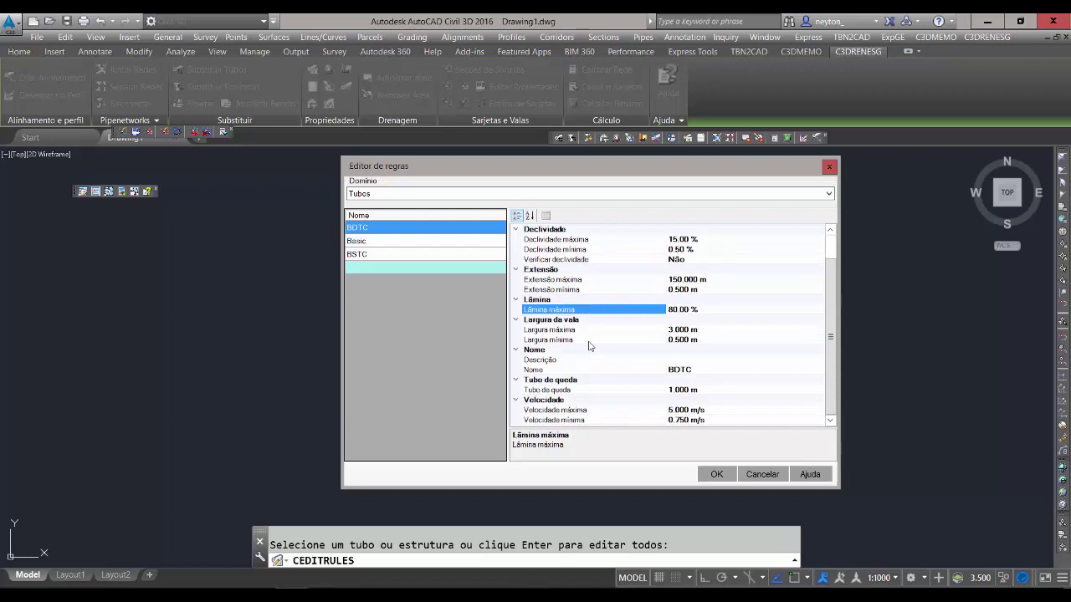
Set the BDTC rule set's minimum trench width (Largura mínima) to 1 m.
left_click(599, 338)
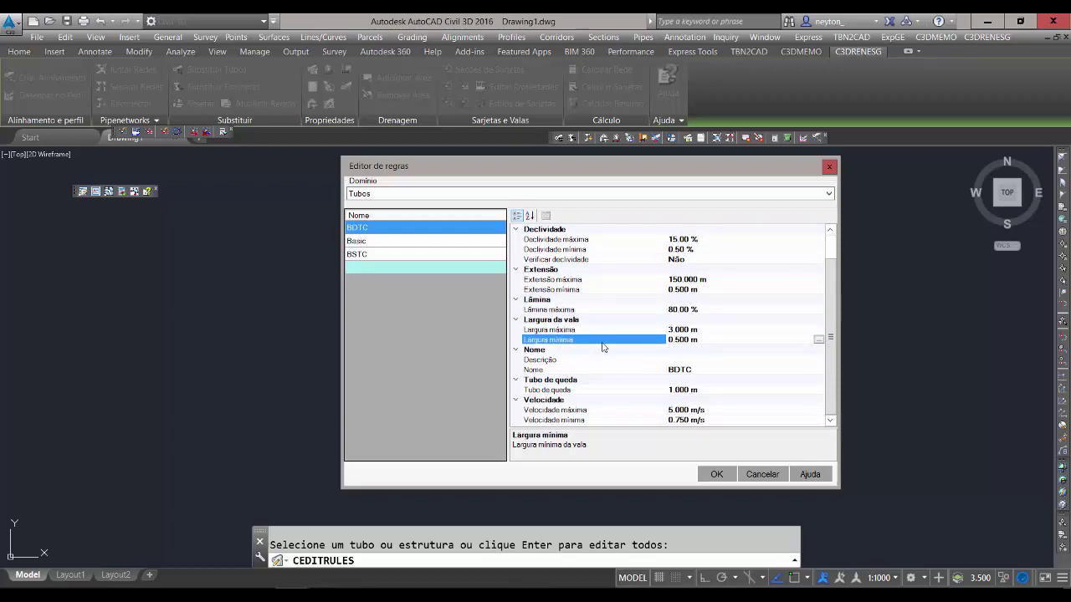
left_click(567, 321)
left_click(566, 340)
left_click_drag(705, 341, 620, 340)
type("1")
left_click(613, 331)
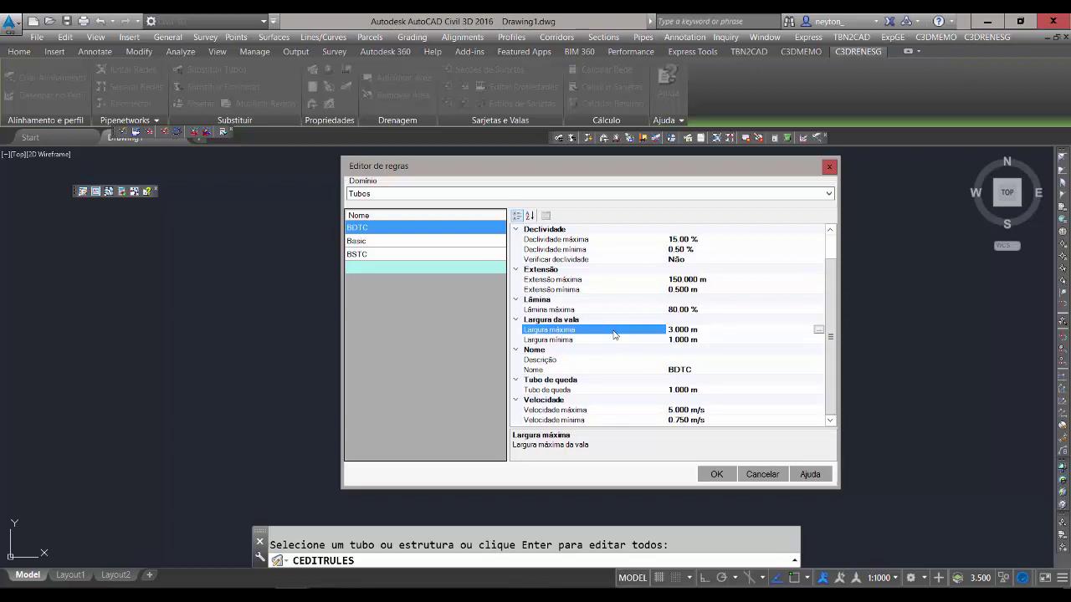
left_click(736, 341)
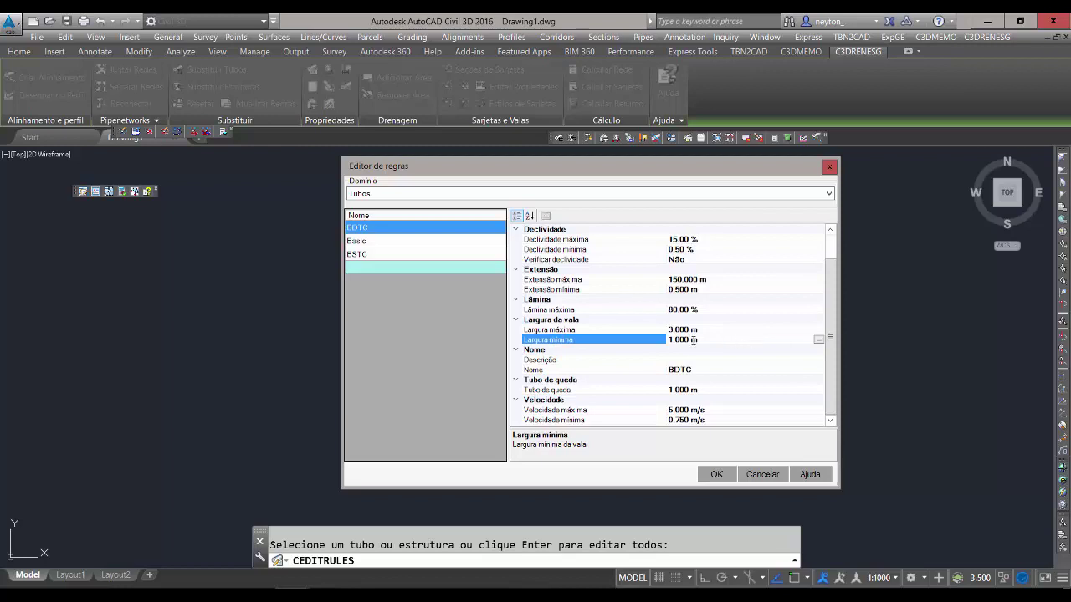
Review BDTC's Tubo de queda and velocity limits, compare its rules with BSTC's, and save the rule edits.
left_click(596, 371)
left_click(619, 390)
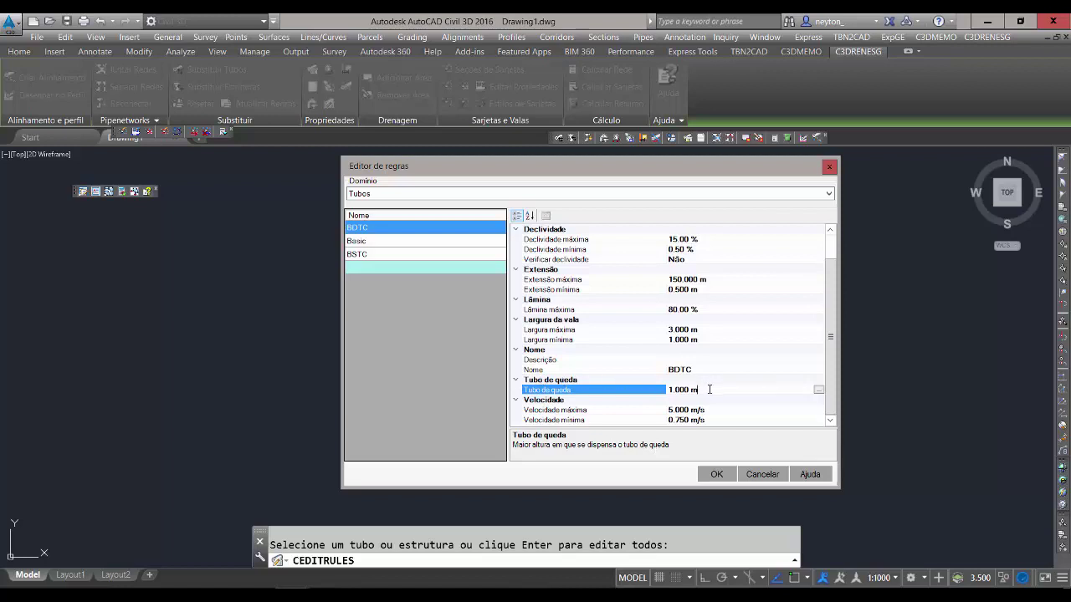
left_click(555, 412)
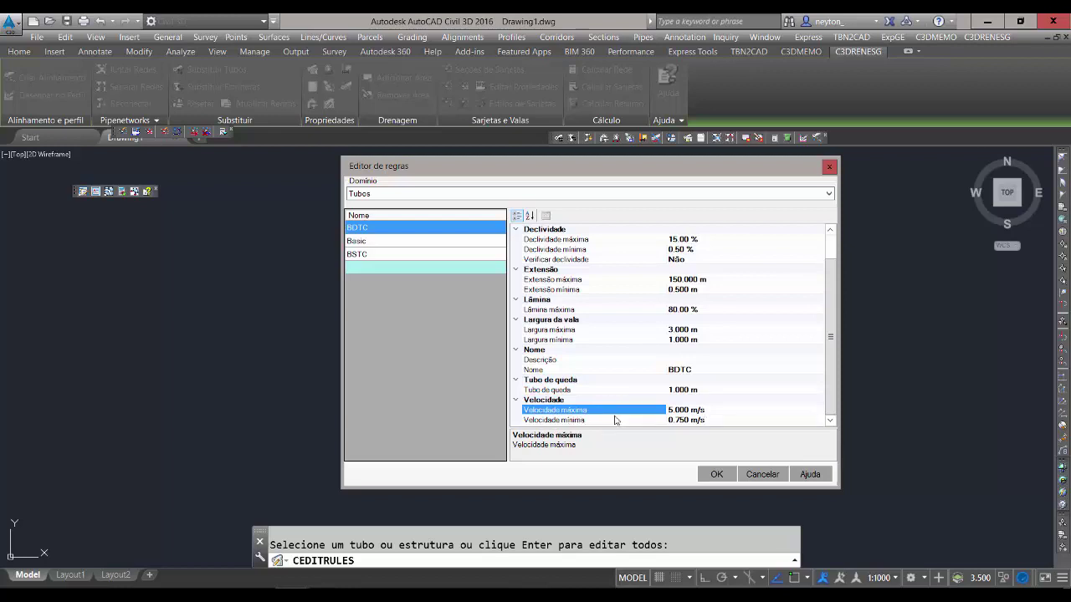
left_click(569, 422)
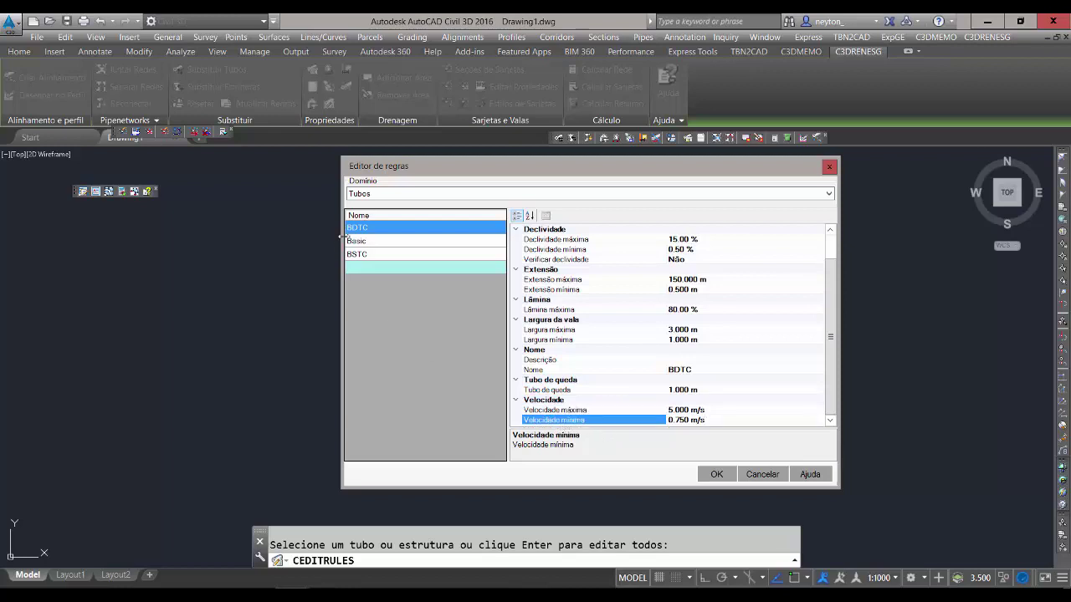
left_click(383, 255)
left_click(383, 230)
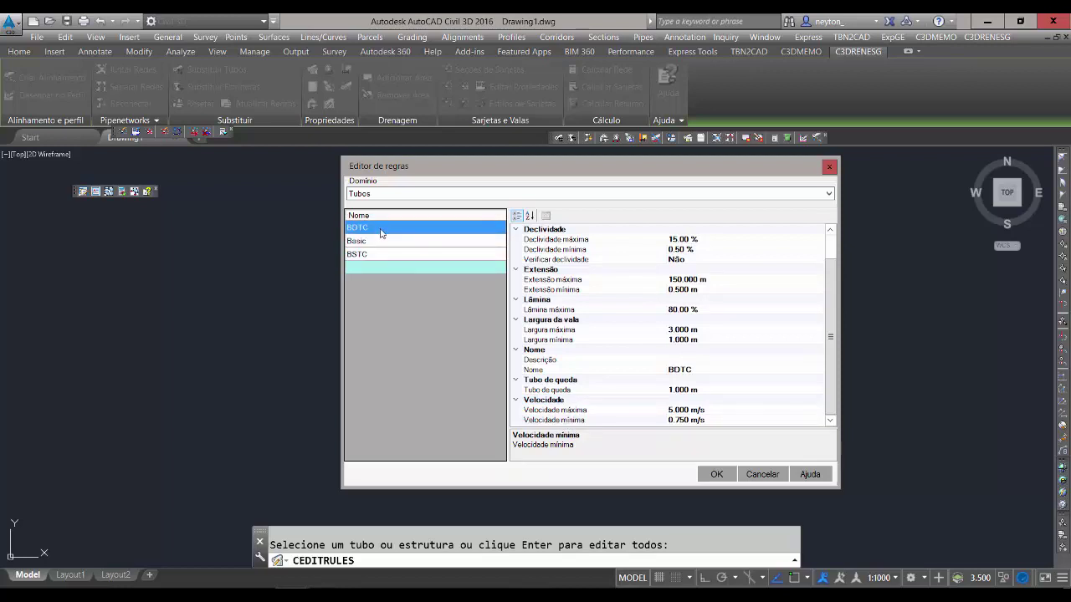
left_click(376, 255)
left_click(381, 233)
left_click(383, 255)
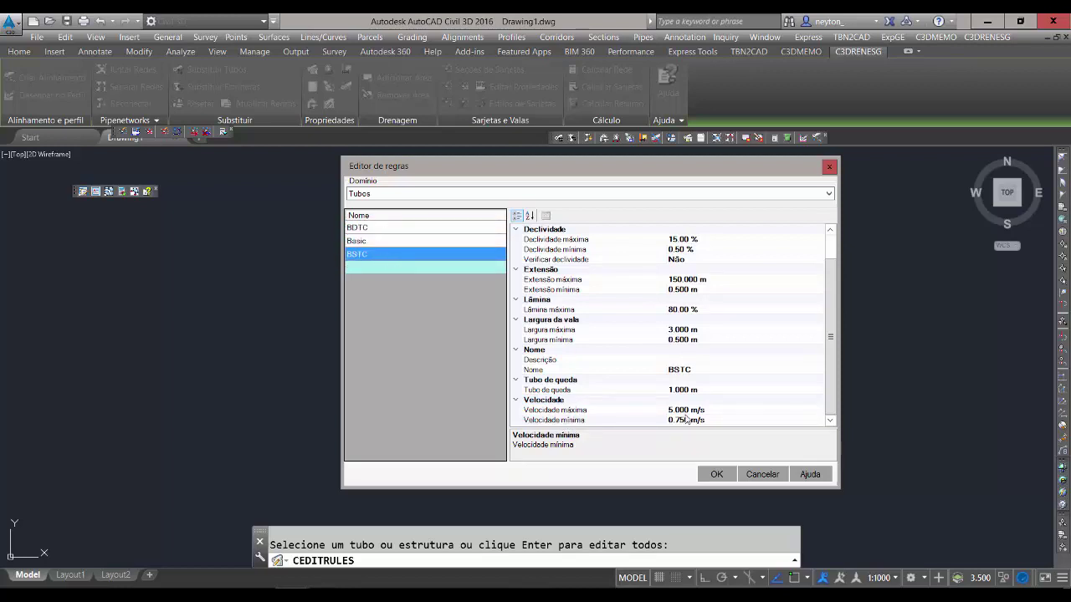
left_click(716, 474)
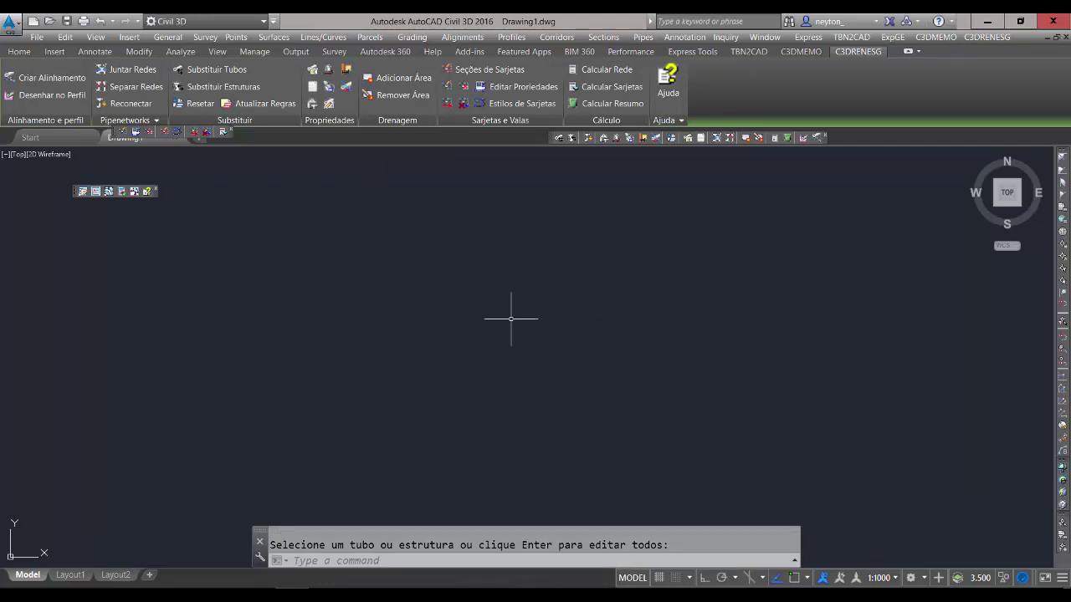